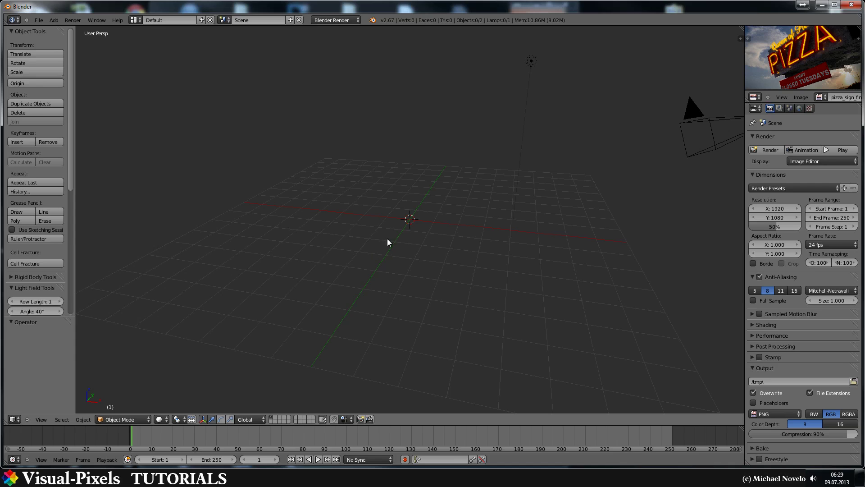
Step: Add a text object at the scene origin and rotate it 90° about the X axis
{"action": "key", "text": "shift+a"}
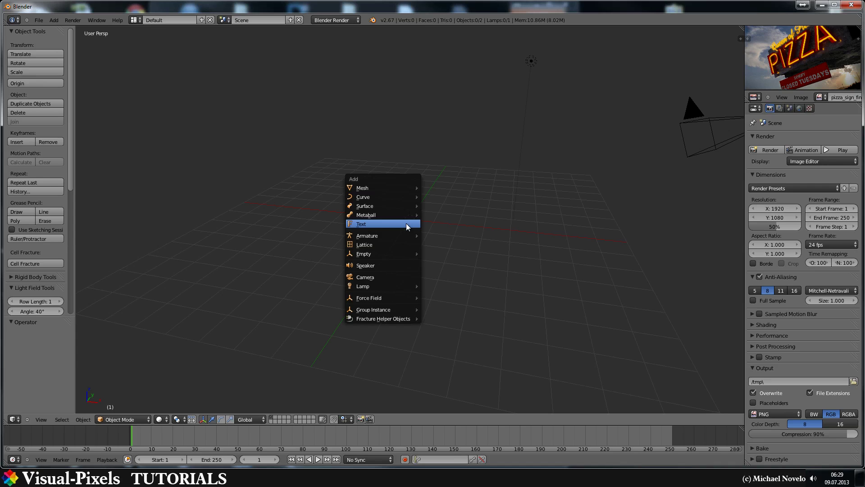
{"action": "left_click", "coordinate": [407, 223]}
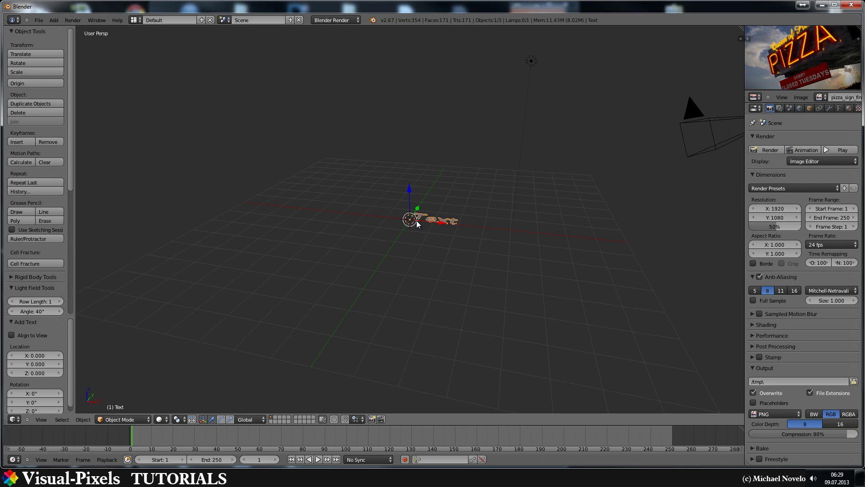
{"action": "key", "text": "r"}
{"action": "key", "text": "x"}
{"action": "key", "text": "9"}
{"action": "key", "text": "0"}
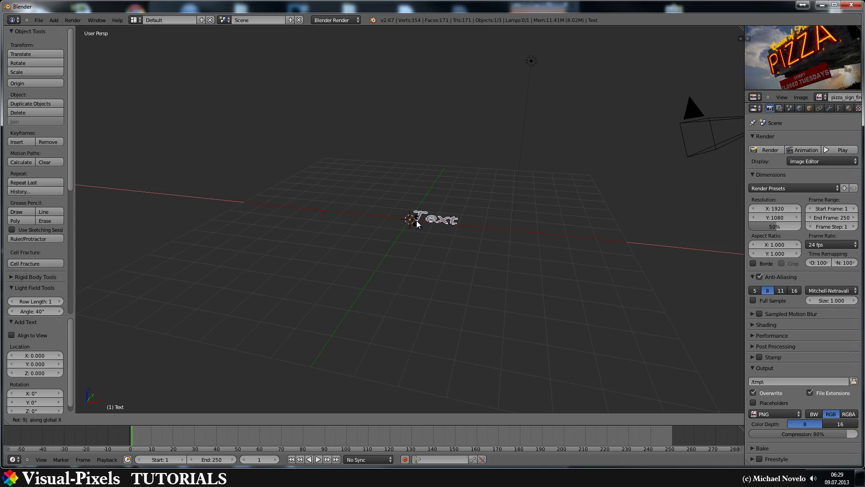
{"action": "key", "text": "Return"}
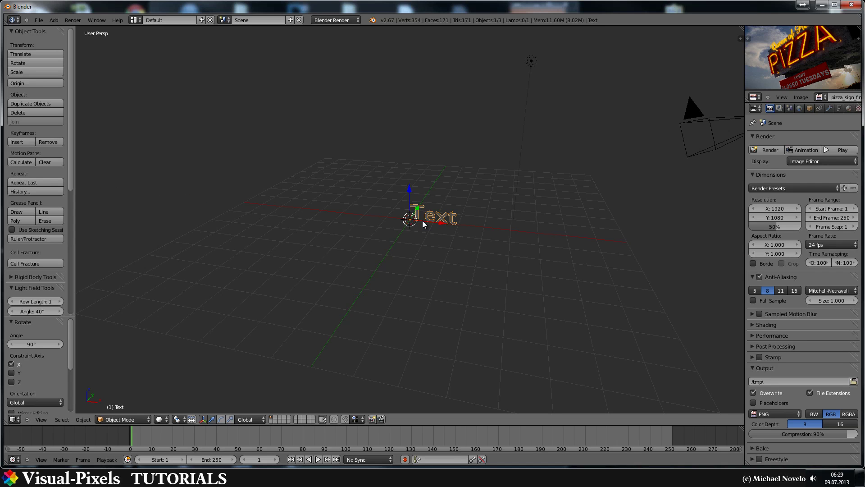
Step: Replace the text object's default wording with PIZZA and return to Object Mode
{"action": "key", "text": "Tab"}
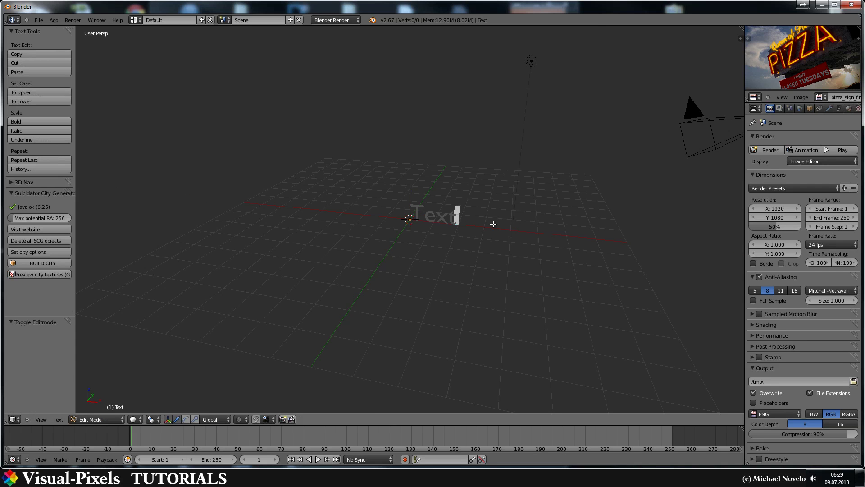
{"action": "key", "text": "BackSpace"}
{"action": "key", "text": "BackSpace"}
{"action": "key", "text": "BackSpace"}
{"action": "key", "text": "BackSpace"}
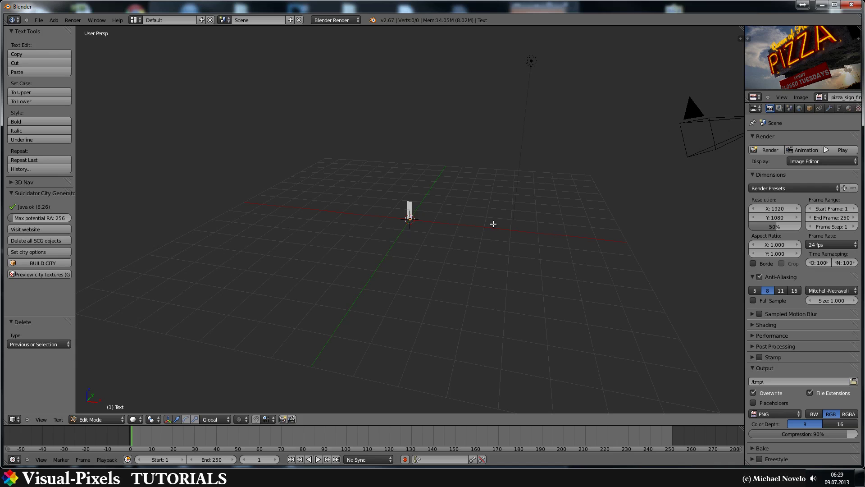
{"action": "type", "text": "PIZZA"}
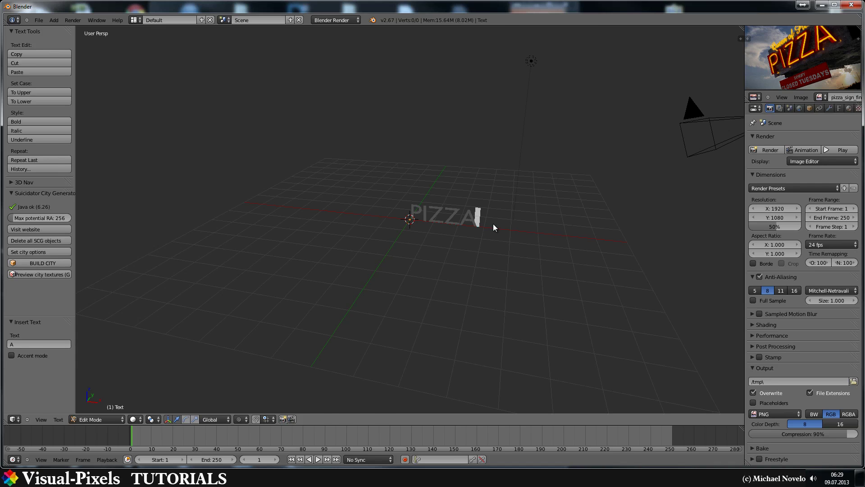
{"action": "key", "text": "Tab"}
{"action": "scroll", "coordinate": [446, 219], "scroll_direction": "up", "scroll_amount": 3}
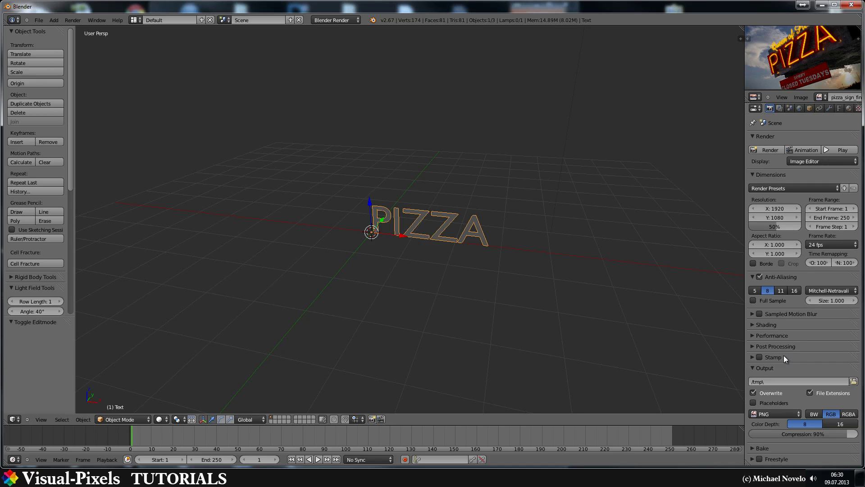
Step: Load ARIALBD.TTF from the Blender fonts folder as the regular font of the PIZZA text
{"action": "left_click", "coordinate": [838, 109]}
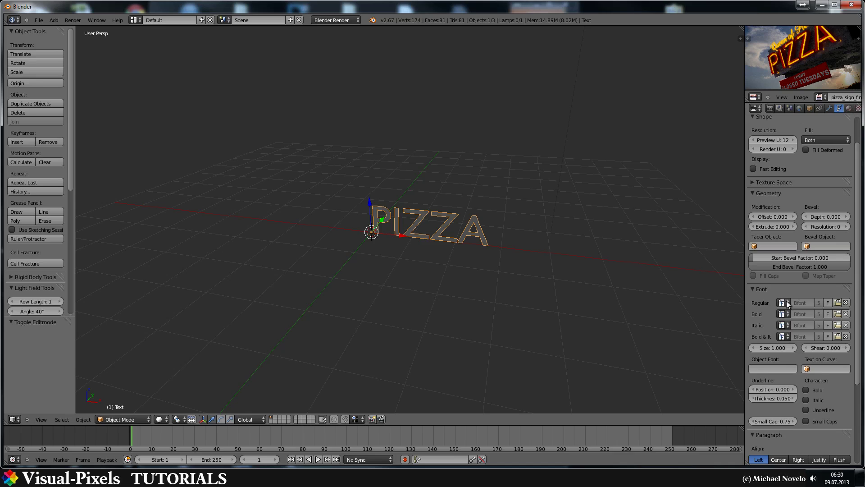
{"action": "left_click", "coordinate": [837, 302]}
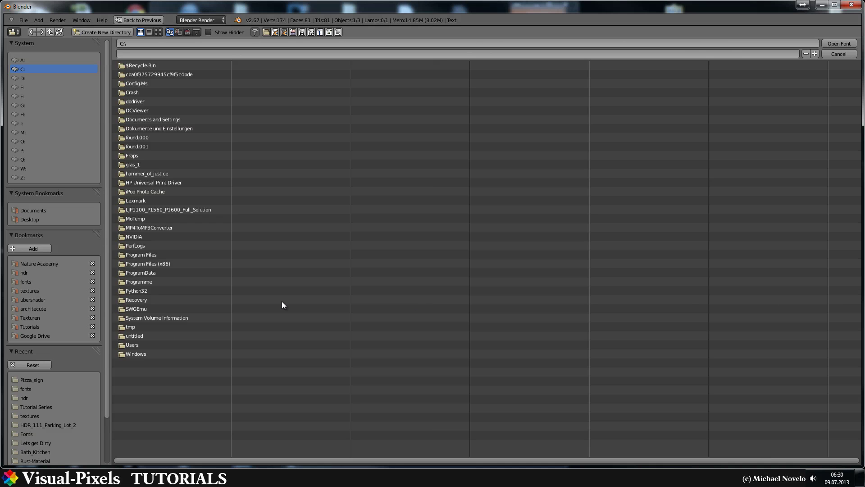
{"action": "left_click", "coordinate": [24, 390]}
{"action": "left_click", "coordinate": [144, 119]}
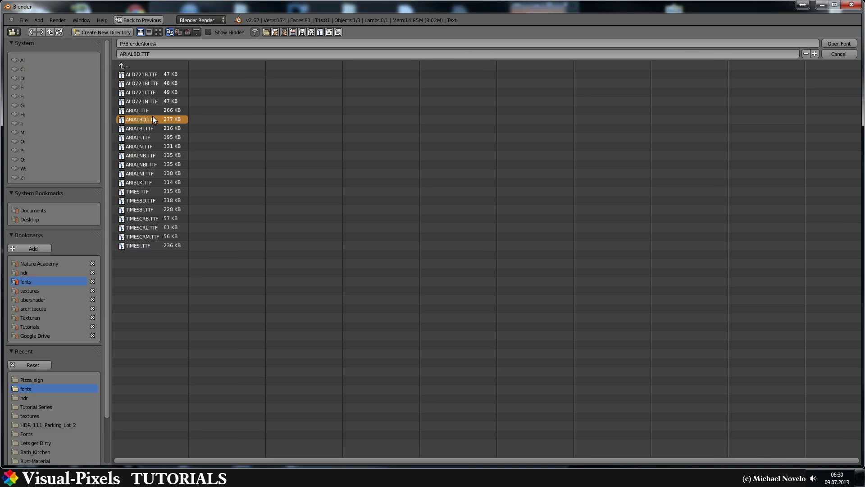
{"action": "left_click", "coordinate": [832, 43]}
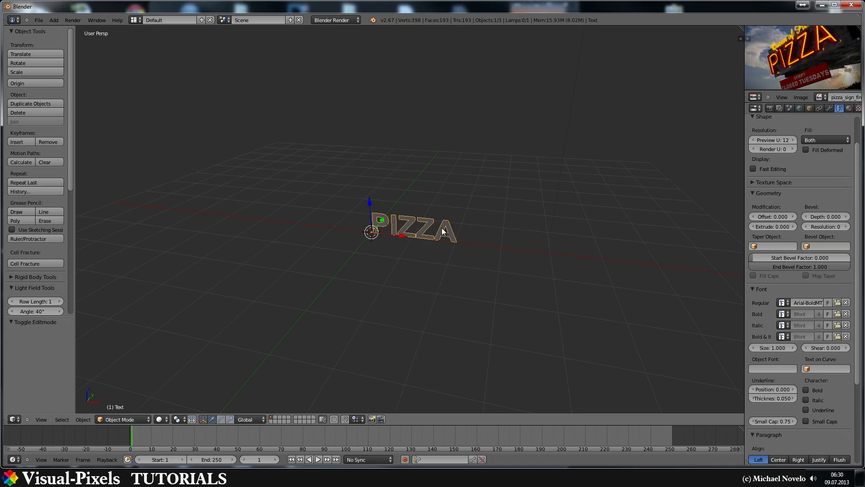
Step: Scale the PIZZA text by a factor of 3 and set its extrusion to 0.05
{"action": "type", "text": "s3"}
{"action": "key", "text": "Return"}
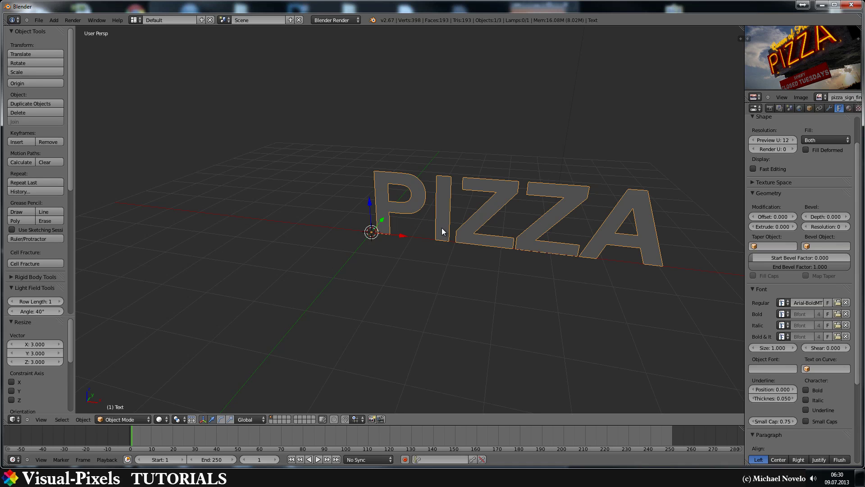
{"action": "middle_click_drag", "start_coordinate": [479, 194], "coordinate": [439, 195], "text": "shift"}
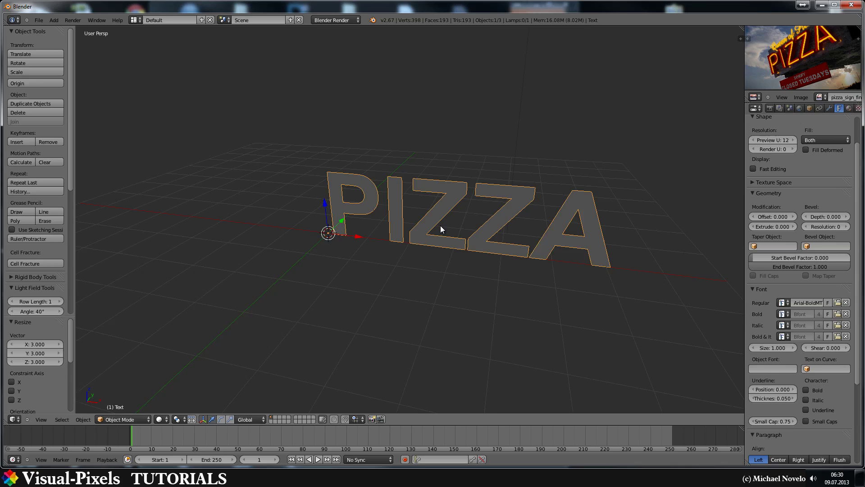
{"action": "scroll", "coordinate": [440, 225], "scroll_direction": "up", "scroll_amount": 1}
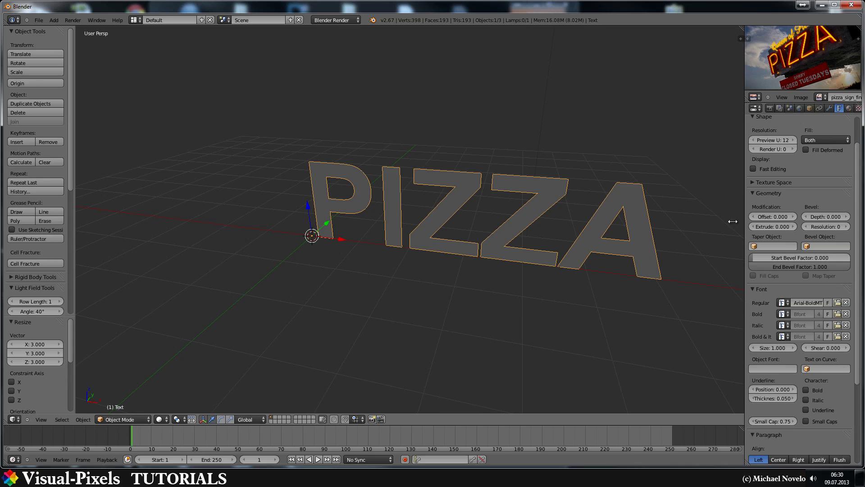
{"action": "left_click", "coordinate": [767, 226]}
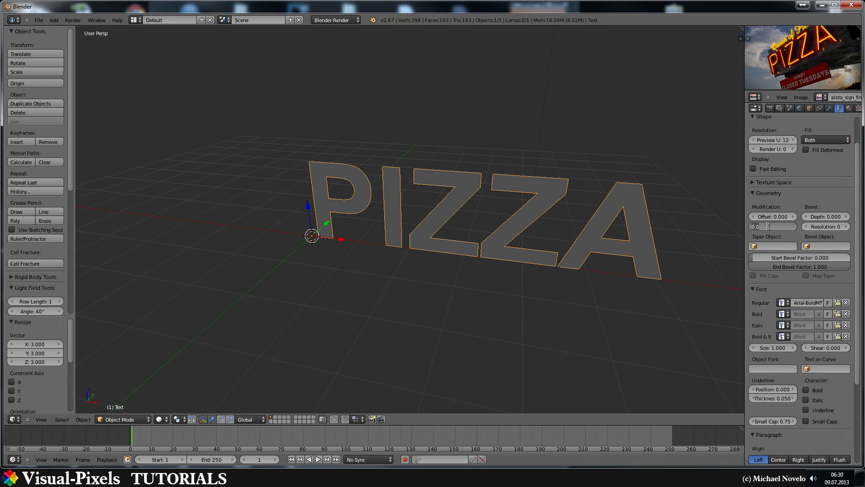
{"action": "type", "text": ".05"}
{"action": "key", "text": "Return"}
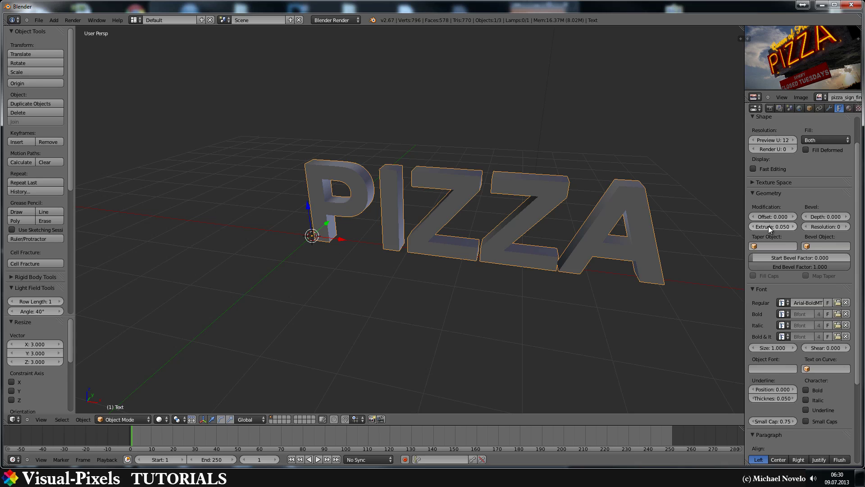
Step: Convert the extruded PIZZA text object to a mesh
{"action": "middle_click_drag", "start_coordinate": [586, 190], "coordinate": [461, 208]}
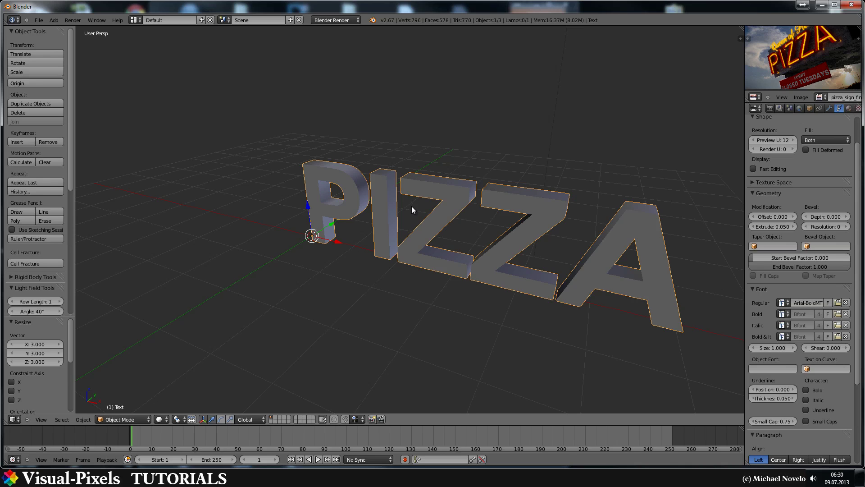
{"action": "key", "text": "alt+c"}
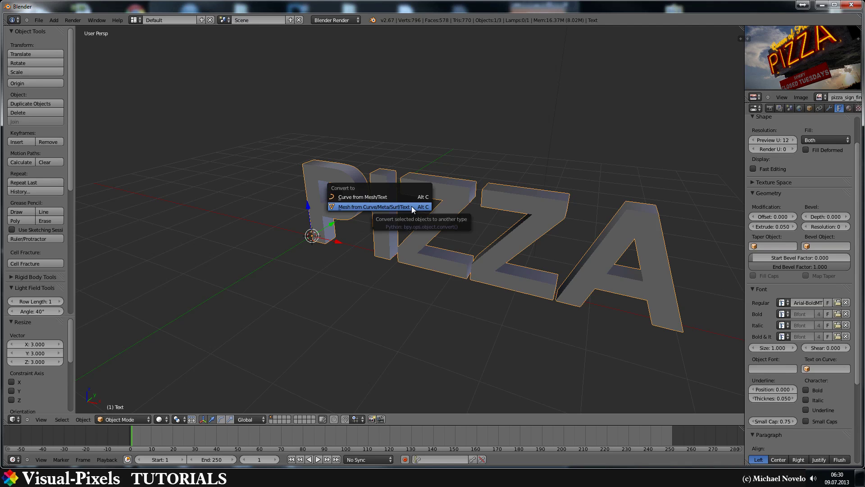
{"action": "left_click", "coordinate": [409, 203]}
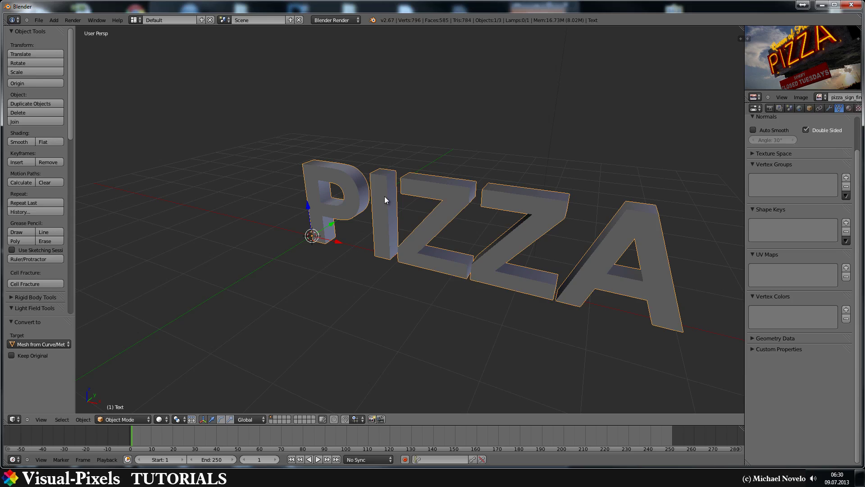
Step: Enter Edit Mode with edge selection and delete the linked front-face edges of the letter P
{"action": "key", "text": "Tab"}
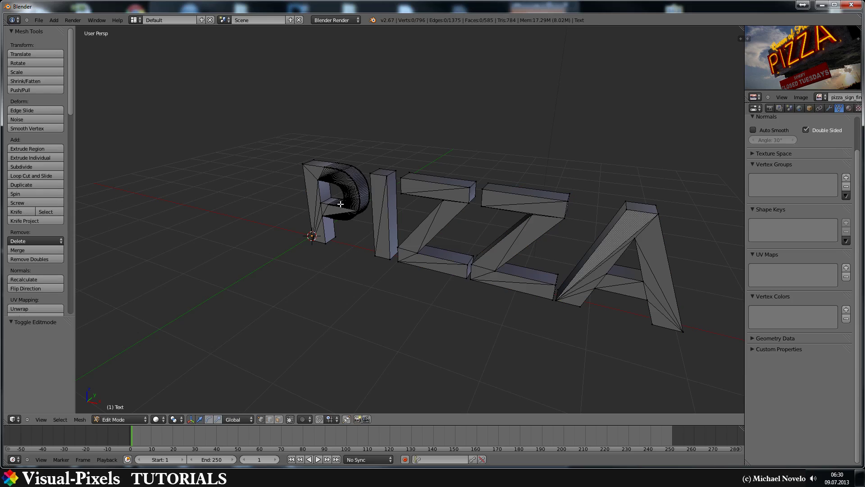
{"action": "key", "text": "ctrl+Tab"}
{"action": "left_click", "coordinate": [292, 220]}
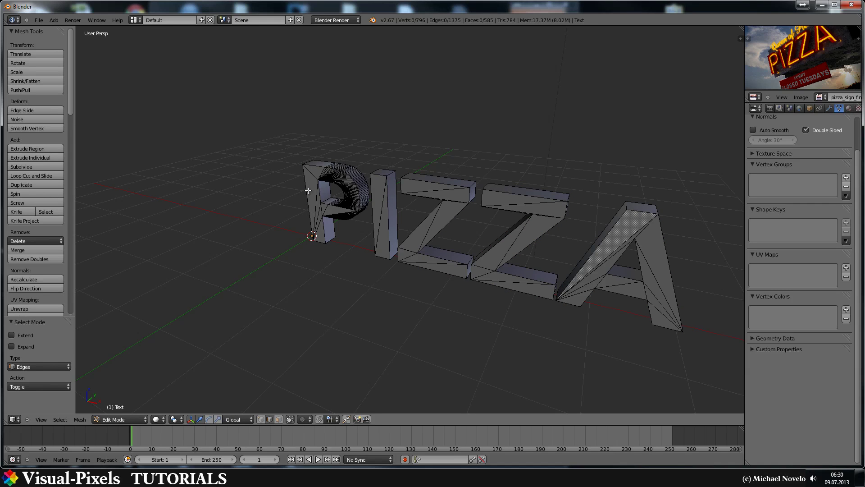
{"action": "right_click", "coordinate": [315, 175]}
{"action": "key", "text": "l"}
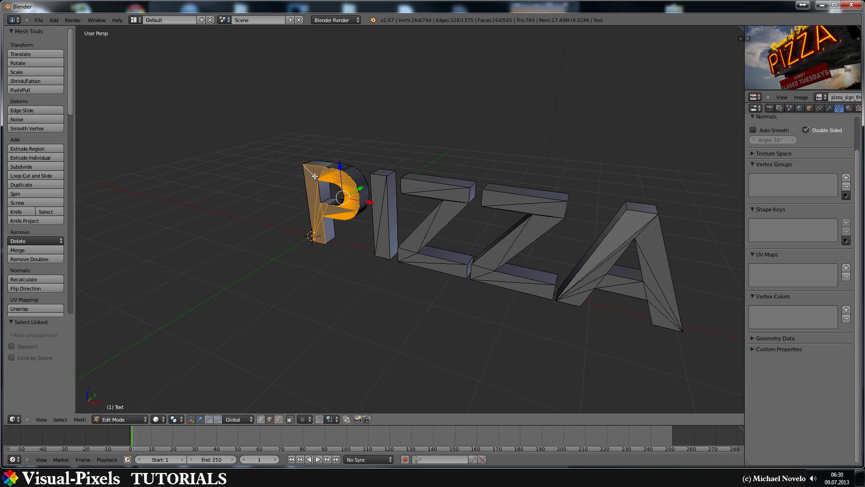
{"action": "key", "text": "x"}
{"action": "left_click", "coordinate": [333, 208]}
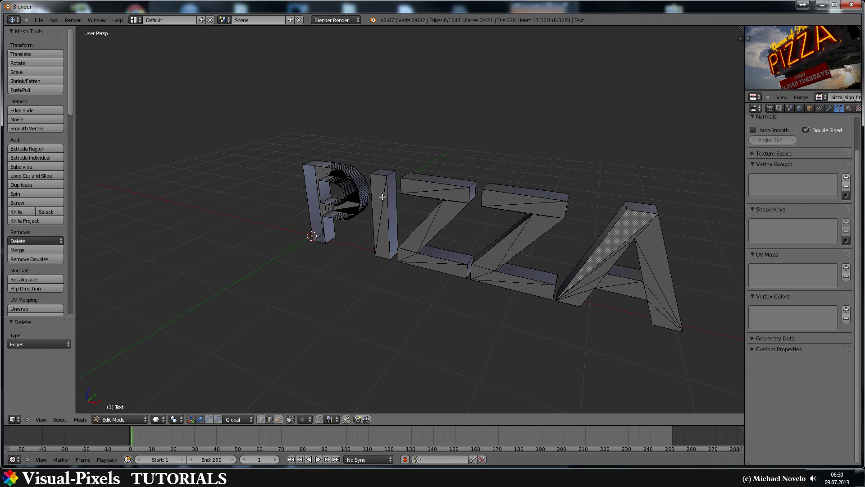
Step: Delete the linked front-face edges of the letter I and the first Z
{"action": "right_click", "coordinate": [383, 197]}
{"action": "key", "text": "l"}
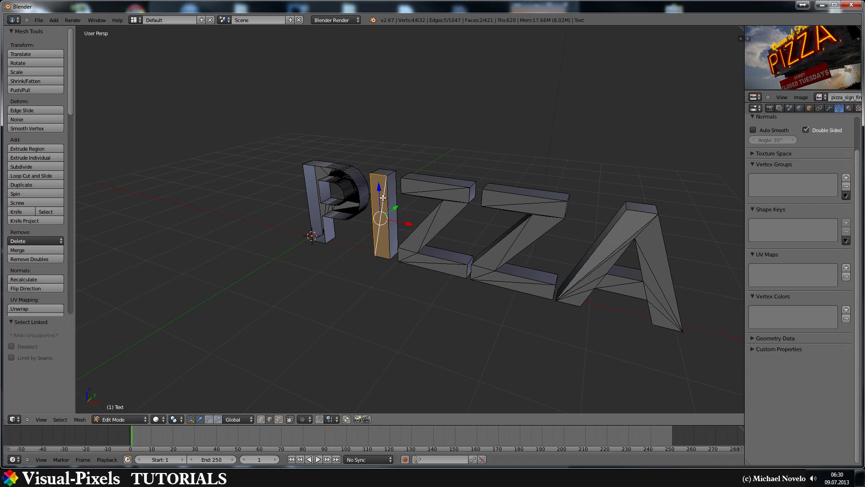
{"action": "key", "text": "x"}
{"action": "left_click", "coordinate": [382, 197]}
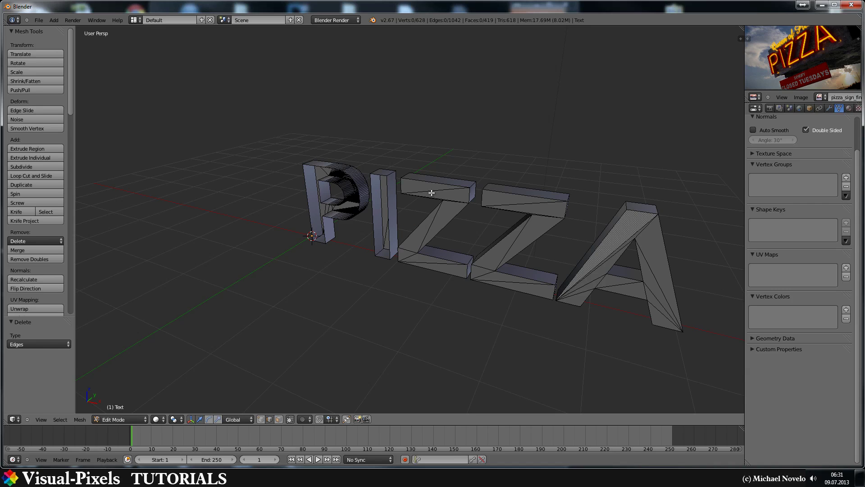
{"action": "right_click", "coordinate": [433, 190]}
{"action": "key", "text": "l"}
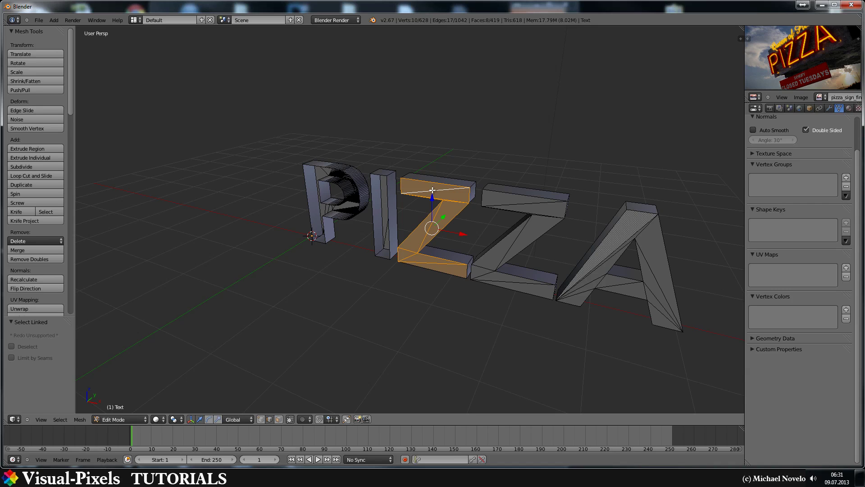
{"action": "key", "text": "x"}
{"action": "left_click", "coordinate": [432, 191]}
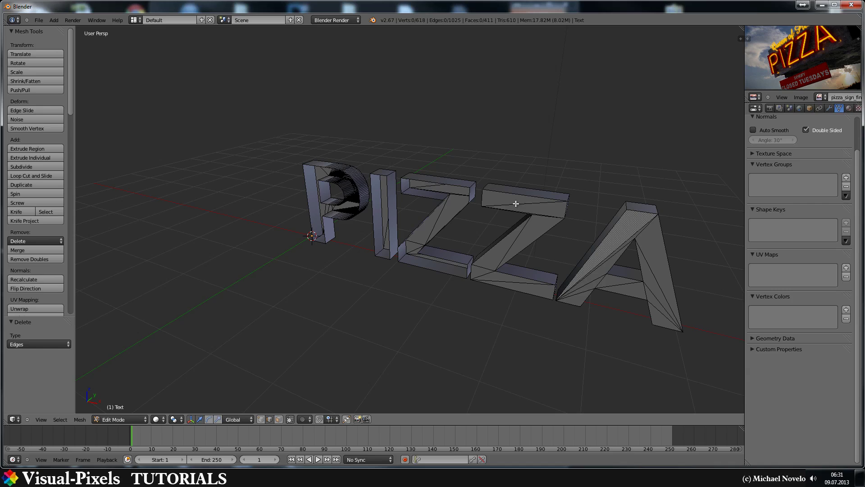
Step: Delete the linked front-face edges of the second Z and the A, and return to Object Mode
{"action": "right_click", "coordinate": [516, 204]}
{"action": "key", "text": "l"}
{"action": "key", "text": "x"}
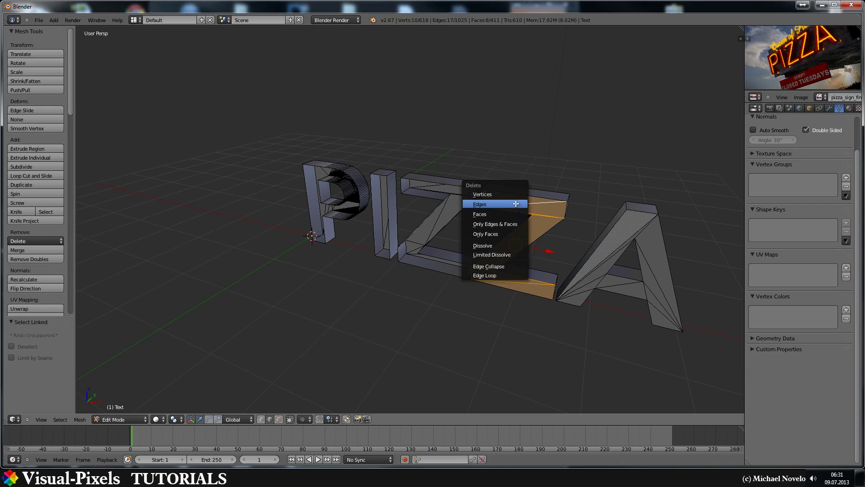
{"action": "left_click", "coordinate": [515, 204]}
{"action": "right_click", "coordinate": [647, 229]}
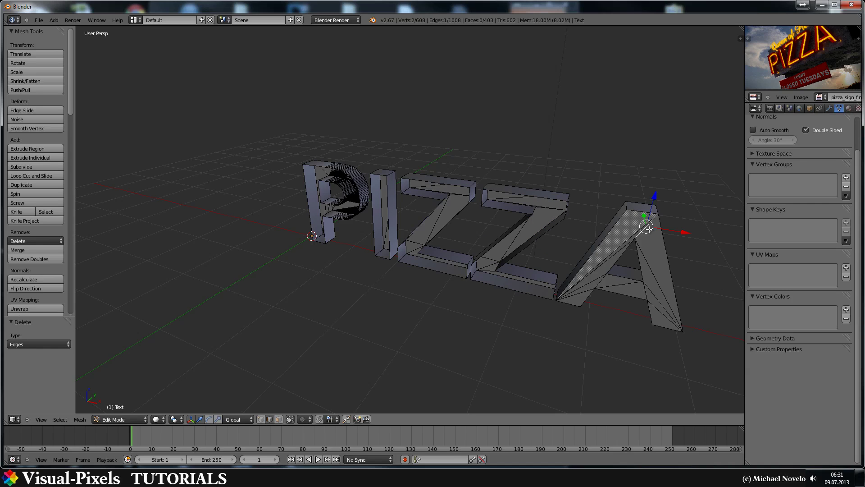
{"action": "key", "text": "l"}
{"action": "key", "text": "x"}
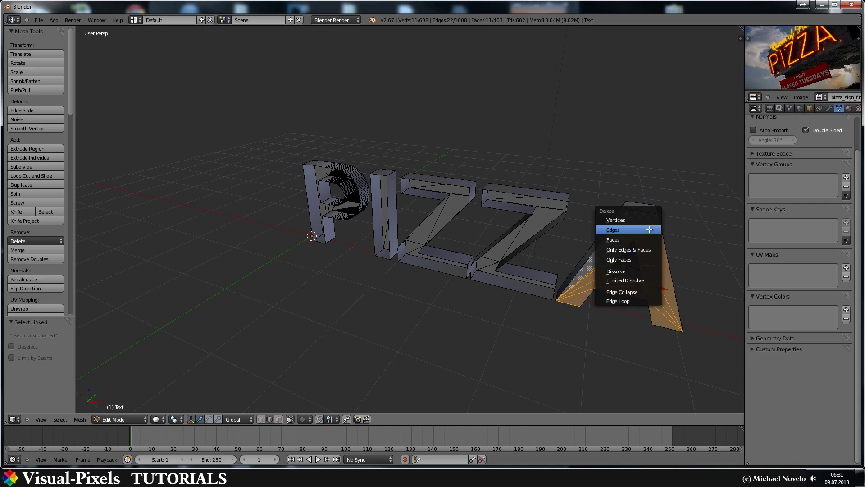
{"action": "left_click", "coordinate": [649, 229]}
{"action": "middle_click_drag", "start_coordinate": [494, 208], "coordinate": [383, 235]}
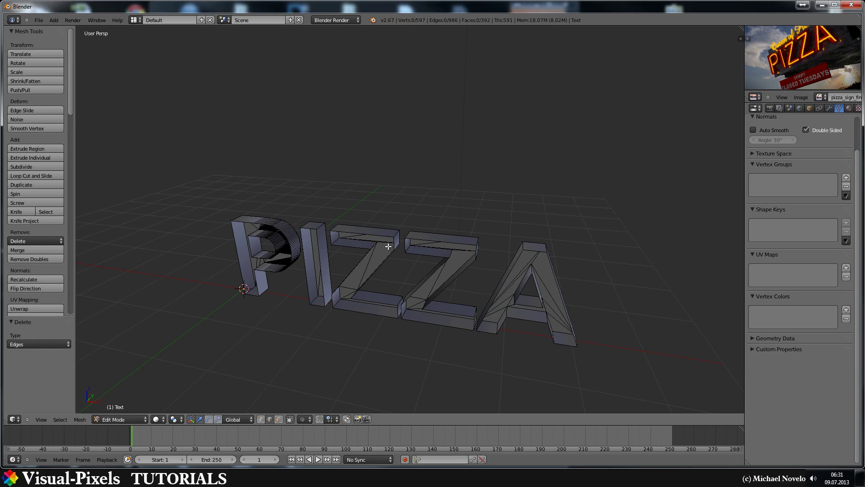
{"action": "key", "text": "Tab"}
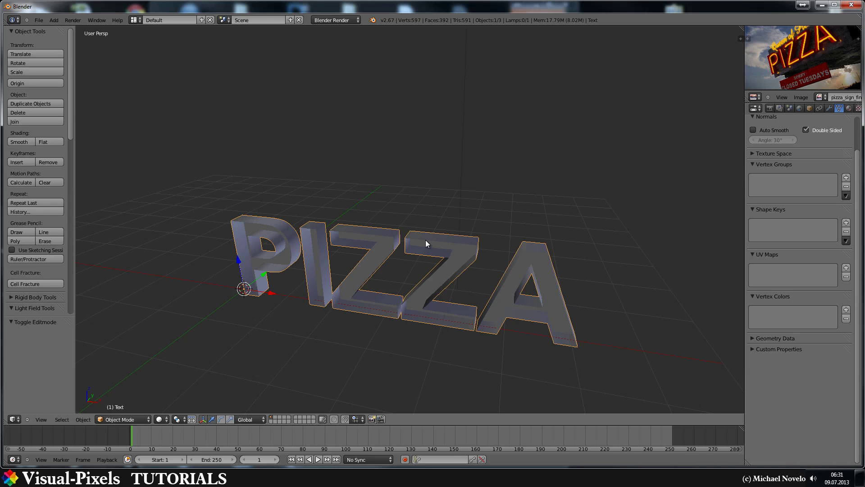
Step: Add a Solidify modifier to the PIZZA letter mesh
{"action": "scroll", "coordinate": [374, 250], "scroll_direction": "up", "scroll_amount": 5}
{"action": "scroll", "coordinate": [369, 250], "scroll_direction": "down", "scroll_amount": 4}
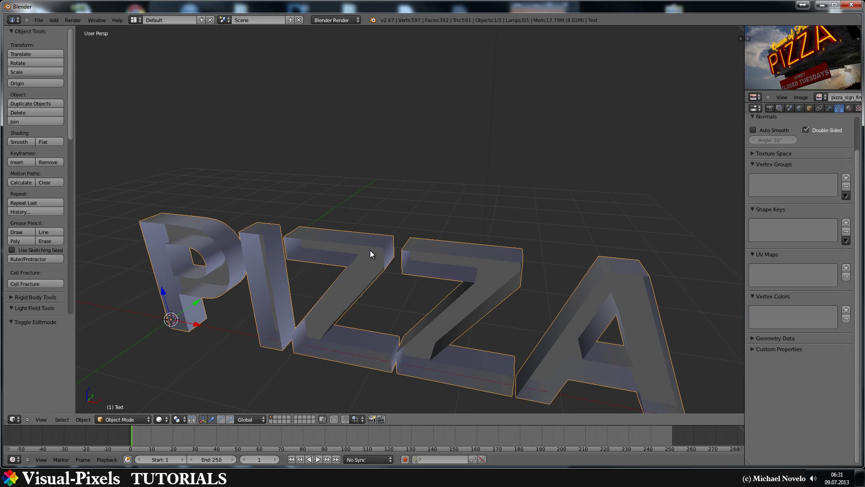
{"action": "left_click", "coordinate": [829, 108]}
{"action": "left_click", "coordinate": [791, 139]}
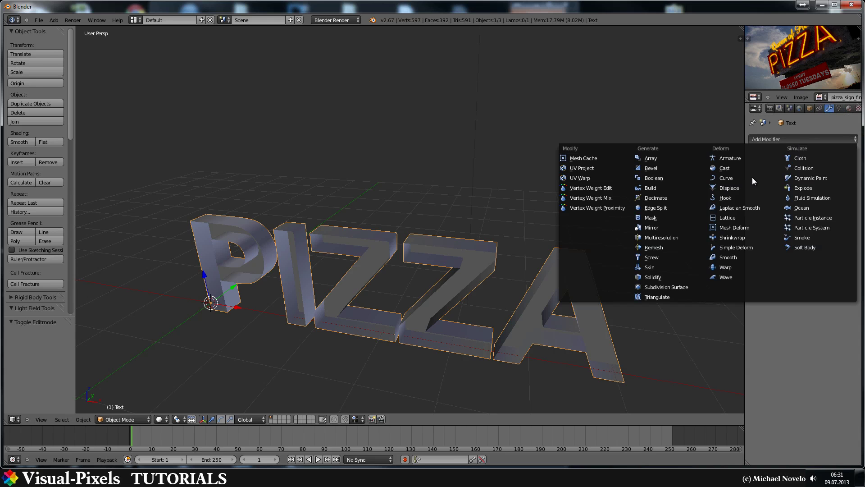
{"action": "left_click", "coordinate": [664, 277]}
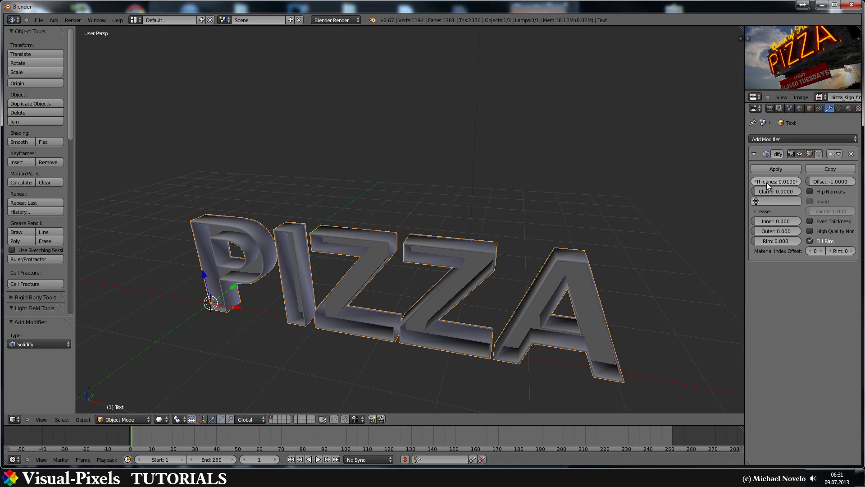
Step: Set the Solidify thickness of the letters to 0.0060
{"action": "middle_click_drag", "start_coordinate": [454, 285], "coordinate": [464, 270]}
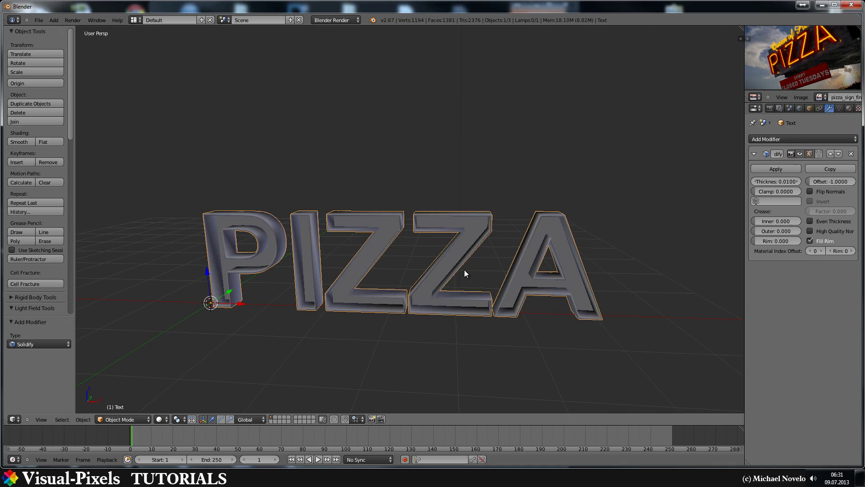
{"action": "scroll", "coordinate": [442, 267], "scroll_direction": "up", "scroll_amount": 3}
{"action": "scroll", "coordinate": [442, 268], "scroll_direction": "up", "scroll_amount": 2}
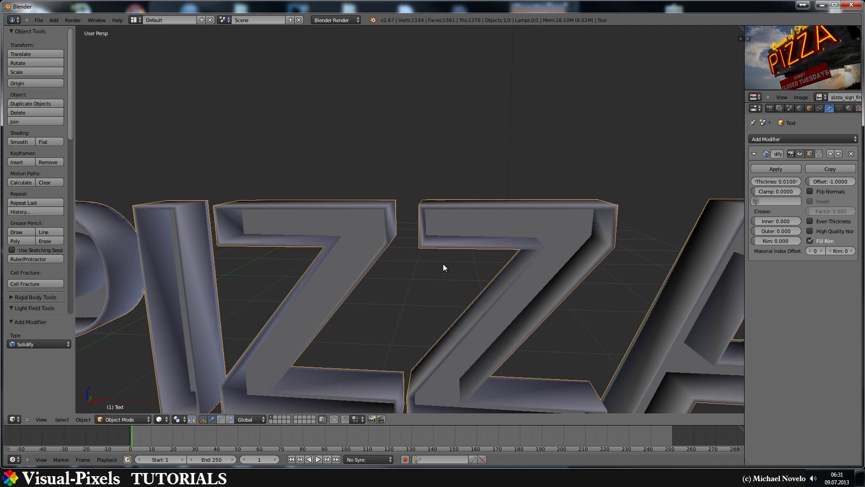
{"action": "left_click", "coordinate": [757, 182]}
{"action": "left_click", "coordinate": [757, 182]}
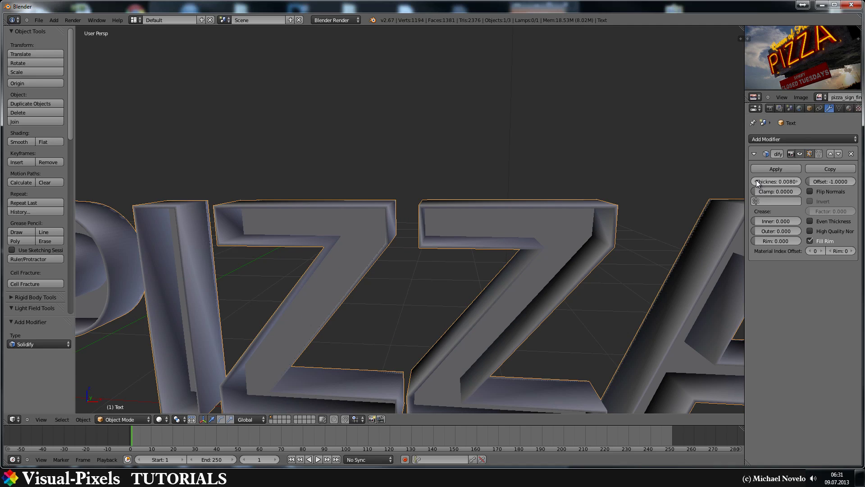
{"action": "left_click", "coordinate": [757, 182]}
{"action": "left_click", "coordinate": [757, 182]}
{"action": "left_click", "coordinate": [757, 182]}
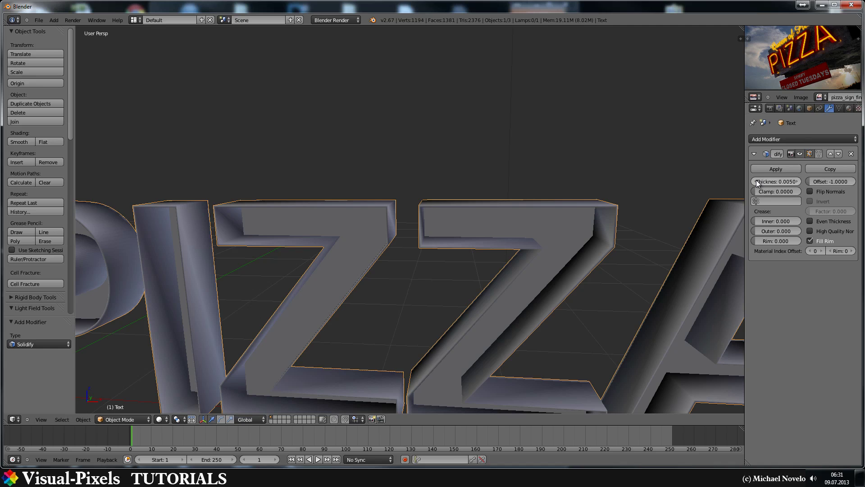
{"action": "scroll", "coordinate": [642, 299], "scroll_direction": "up", "scroll_amount": 5}
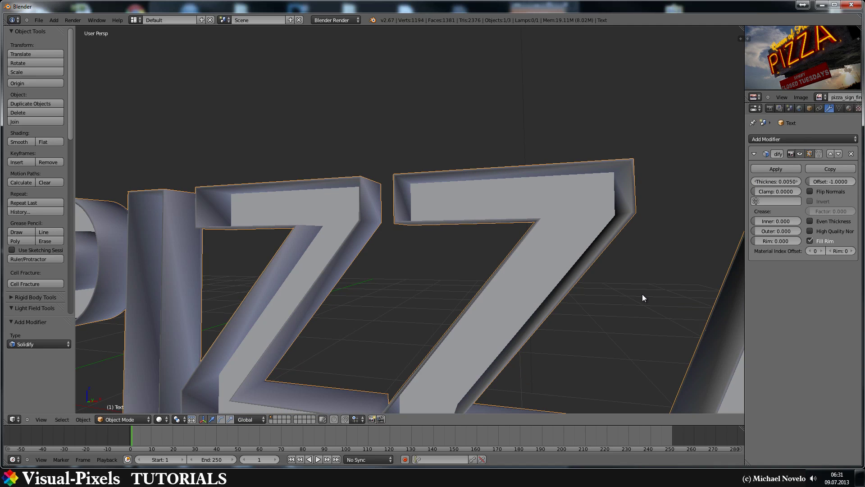
{"action": "left_click", "coordinate": [796, 181]}
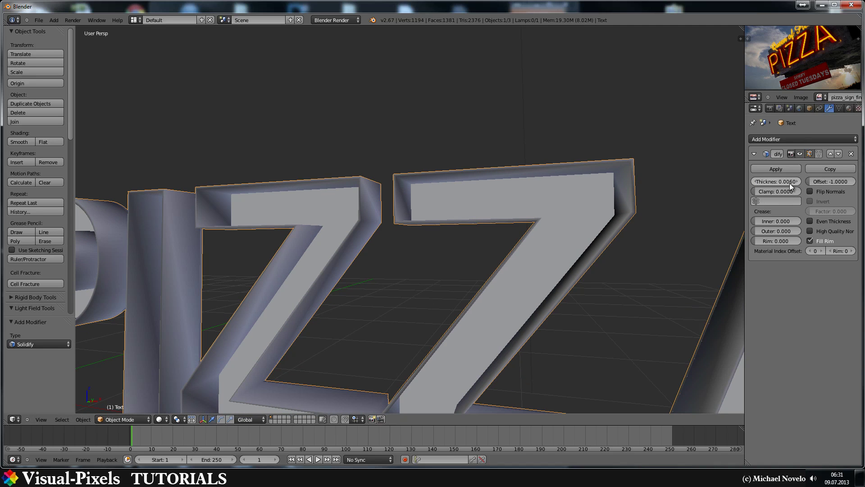
Step: Enable Even Thickness and High Quality Normals for the Solidify modifier on the letters
{"action": "scroll", "coordinate": [628, 218], "scroll_direction": "up", "scroll_amount": 3}
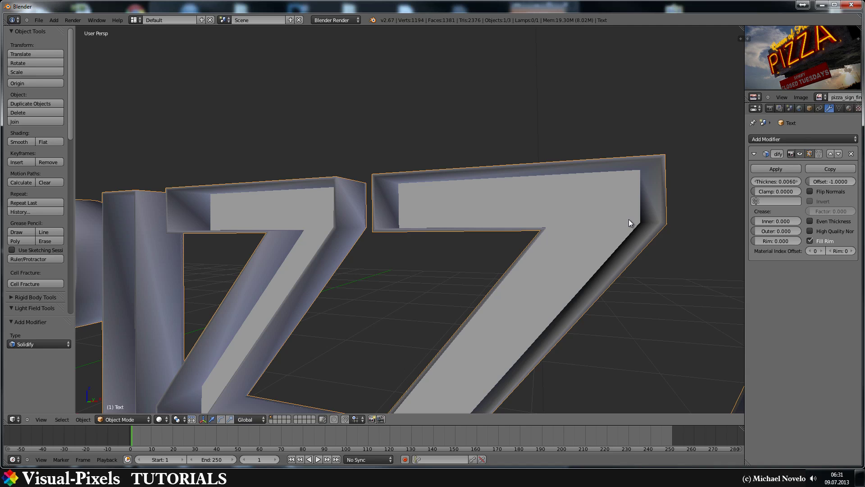
{"action": "scroll", "coordinate": [630, 221], "scroll_direction": "up", "scroll_amount": 2}
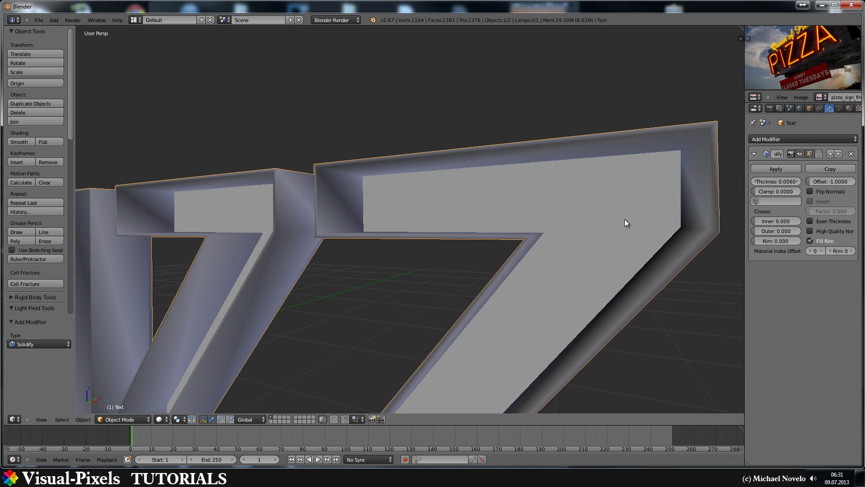
{"action": "scroll", "coordinate": [626, 219], "scroll_direction": "down", "scroll_amount": 2}
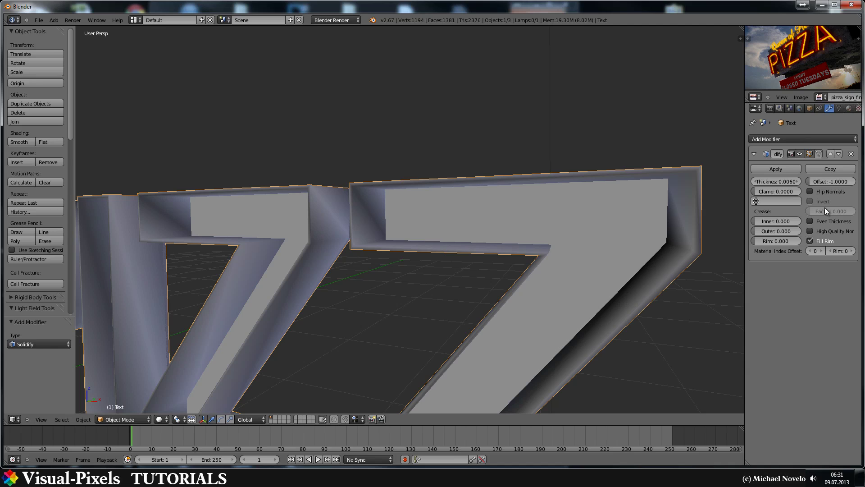
{"action": "left_click", "coordinate": [810, 220]}
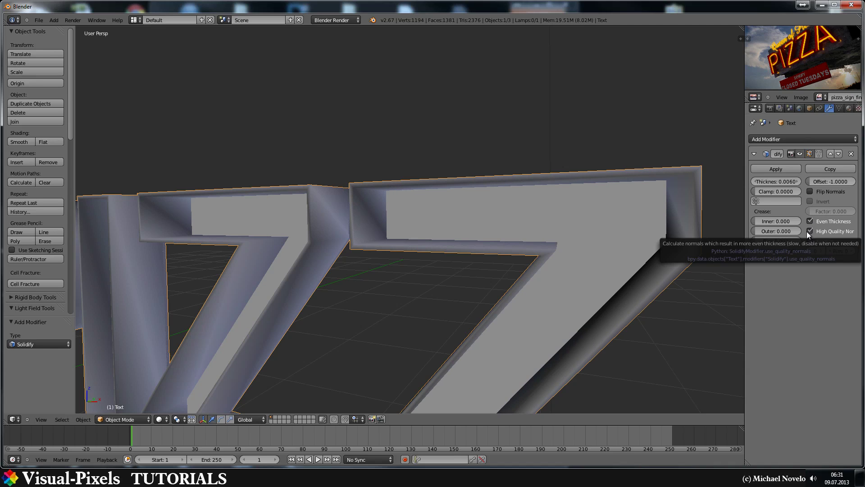
{"action": "scroll", "coordinate": [570, 283], "scroll_direction": "down", "scroll_amount": 5}
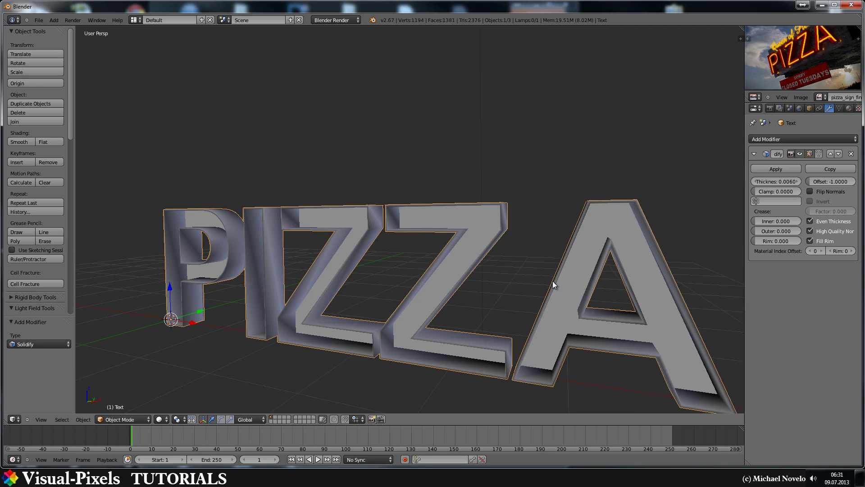
{"action": "middle_click_drag", "start_coordinate": [548, 278], "coordinate": [429, 276]}
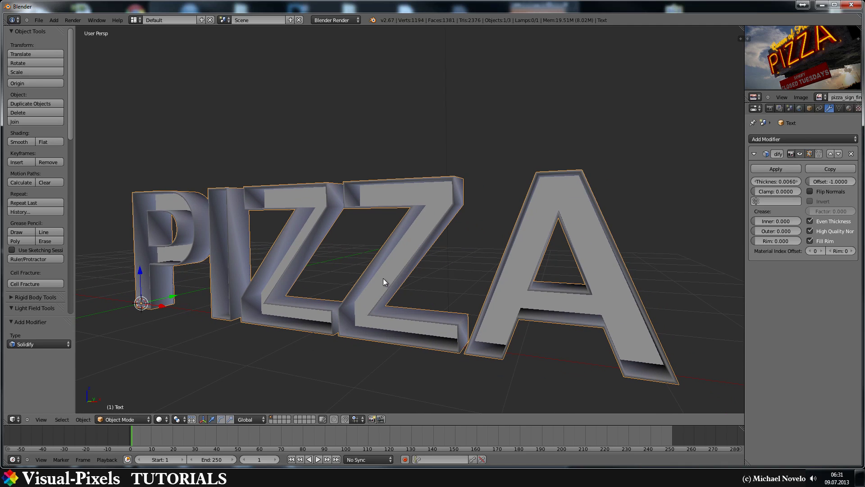
{"action": "middle_click_drag", "start_coordinate": [268, 275], "coordinate": [284, 274]}
{"action": "middle_click_drag", "start_coordinate": [525, 217], "coordinate": [531, 233], "text": "shift"}
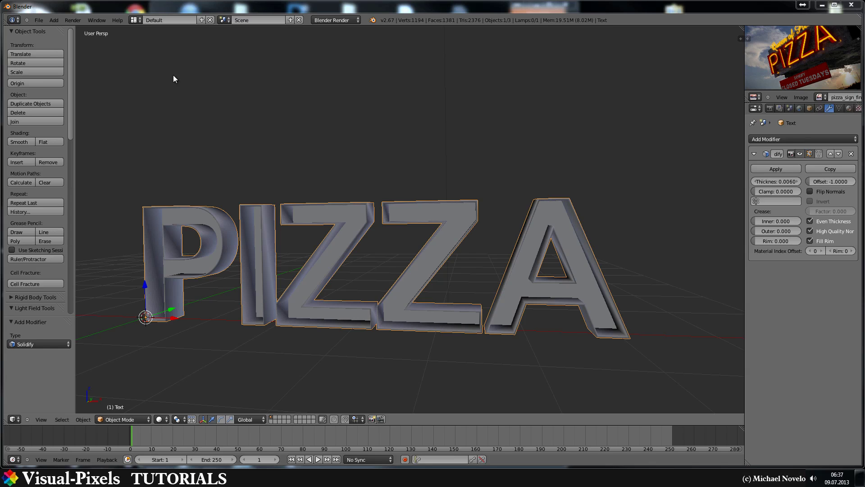
Step: Save the file as Tutorial in the Pizza_sign project folder
{"action": "left_click", "coordinate": [38, 20]}
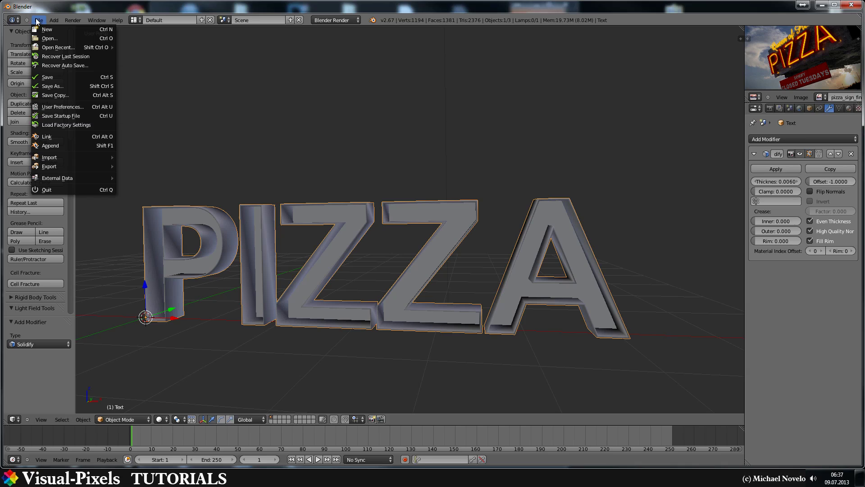
{"action": "left_click", "coordinate": [60, 77]}
{"action": "left_click", "coordinate": [37, 389]}
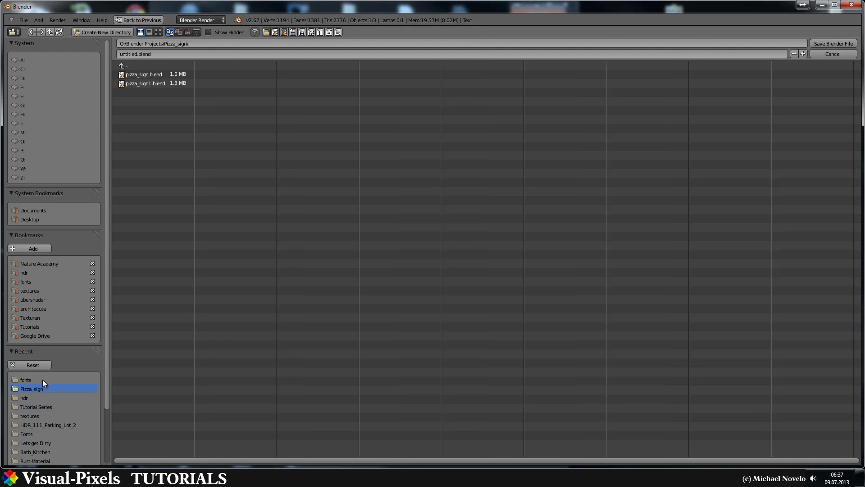
{"action": "left_click", "coordinate": [137, 52]}
{"action": "left_click_drag", "start_coordinate": [111, 52], "coordinate": [111, 52]}
{"action": "type", "text": "Tutorial"}
{"action": "left_click", "coordinate": [830, 45]}
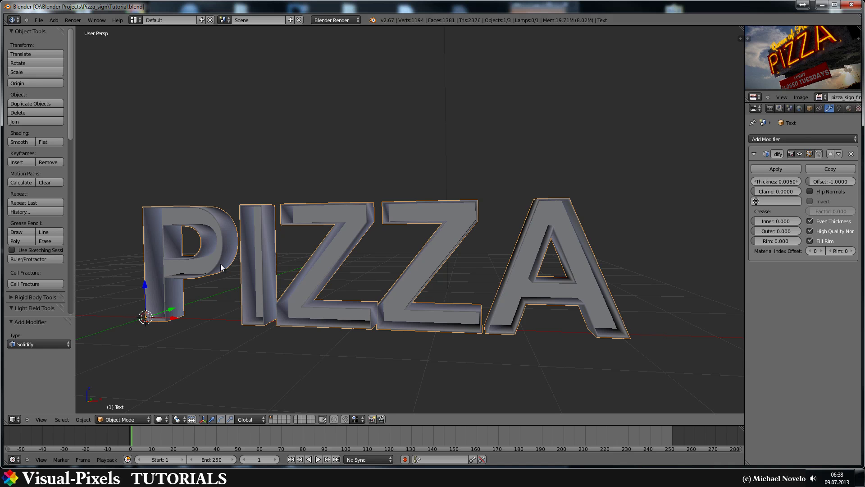
Step: Switch to the front orthographic view and add a Bezier curve aligned to the view
{"action": "key", "text": "KP_1"}
{"action": "key", "text": "KP_5"}
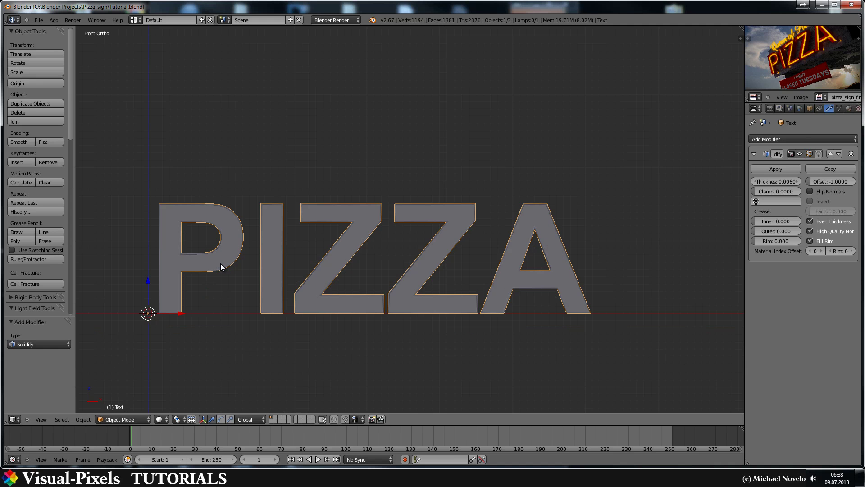
{"action": "middle_click_drag", "start_coordinate": [236, 243], "coordinate": [272, 234], "text": "shift"}
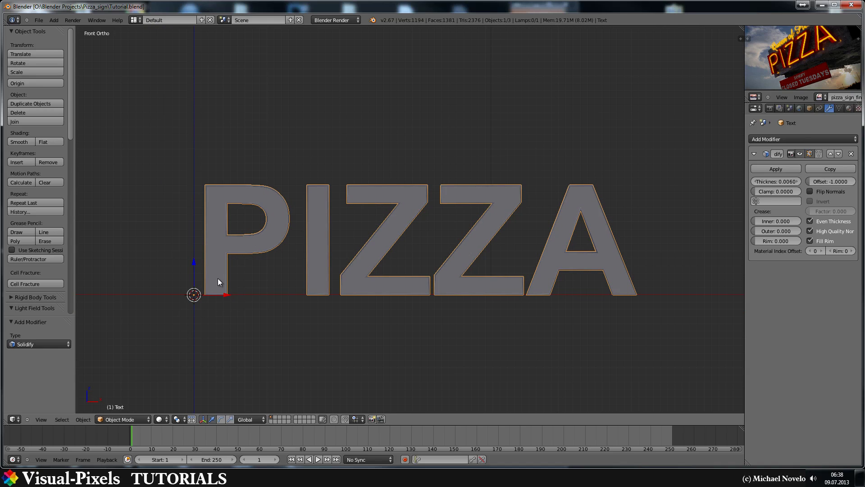
{"action": "key", "text": "shift+a"}
{"action": "mouse_move", "coordinate": [216, 255]}
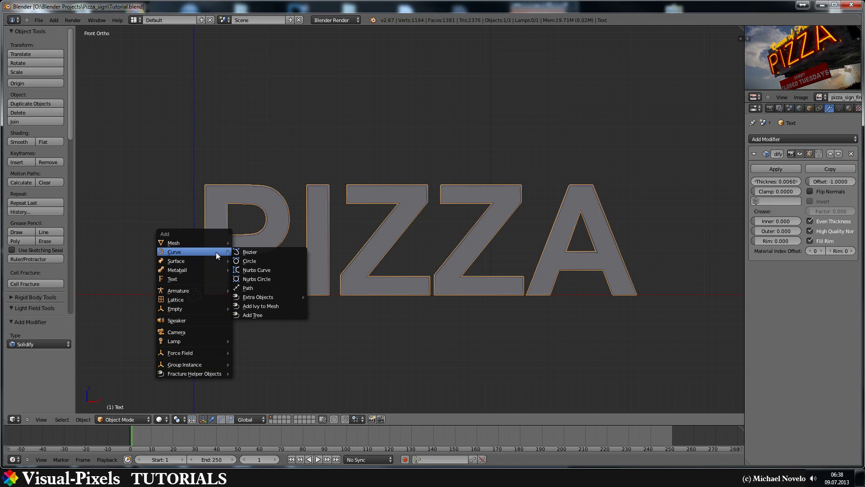
{"action": "left_click", "coordinate": [250, 252]}
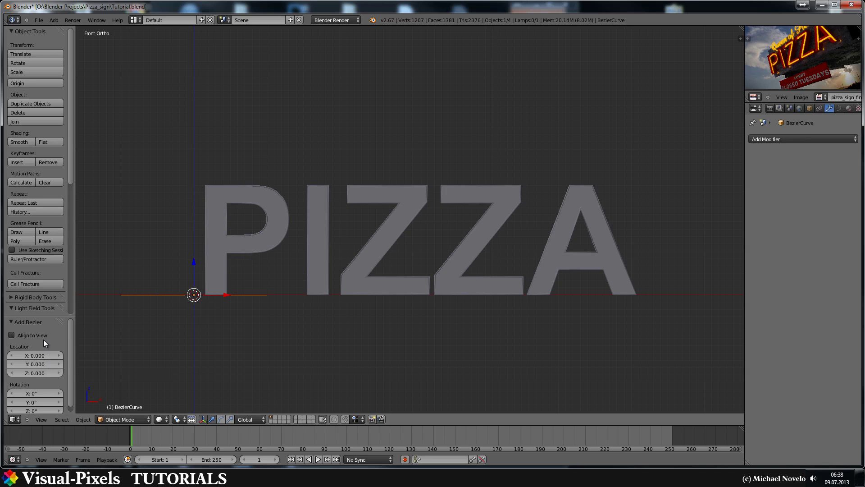
{"action": "left_click", "coordinate": [25, 335]}
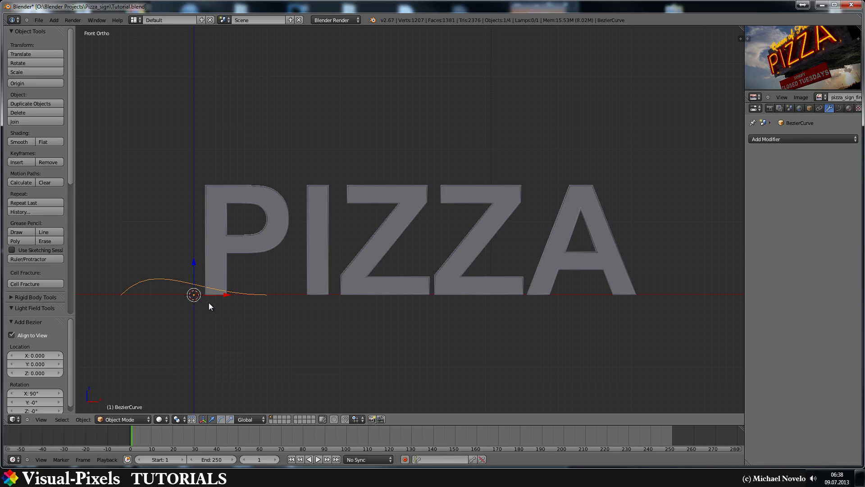
Step: In Edit Mode, move the whole curve about 1.3 along X and 0.1 up, placing its start point inside the base of the P's stem
{"action": "scroll", "coordinate": [210, 299], "scroll_direction": "up", "scroll_amount": 3}
{"action": "middle_click_drag", "start_coordinate": [305, 263], "coordinate": [345, 261], "text": "shift"}
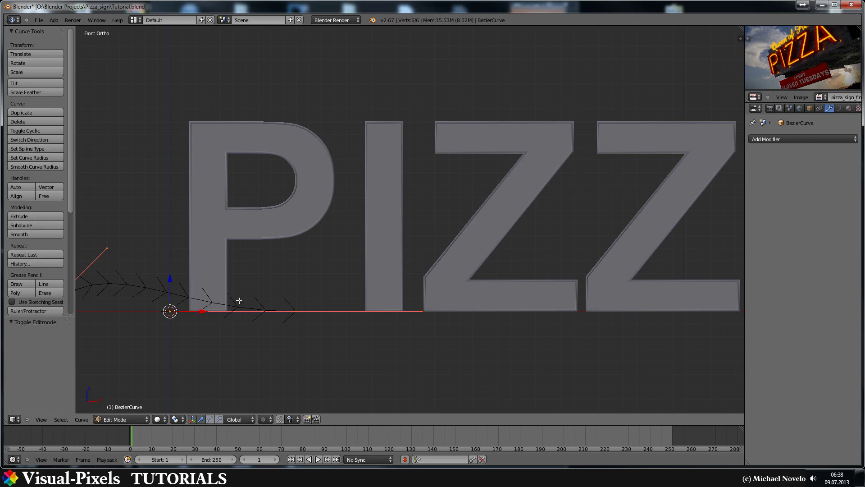
{"action": "scroll", "coordinate": [180, 277], "scroll_direction": "down", "scroll_amount": 3}
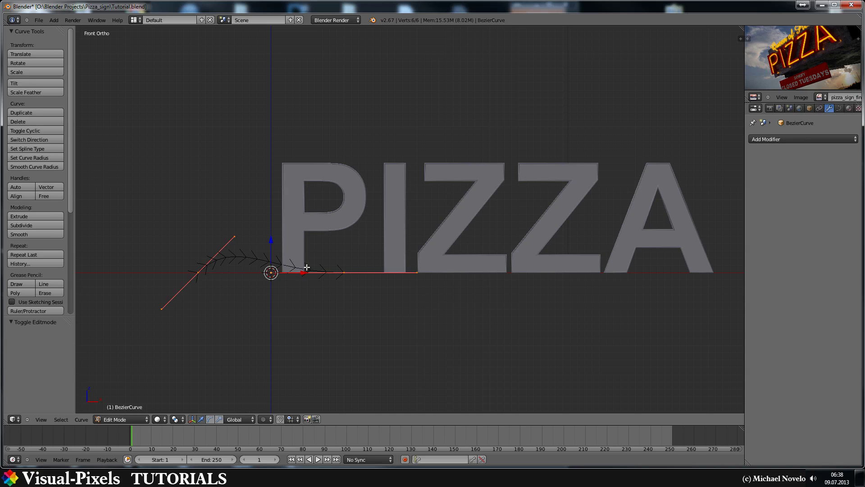
{"action": "scroll", "coordinate": [306, 265], "scroll_direction": "up", "scroll_amount": 2}
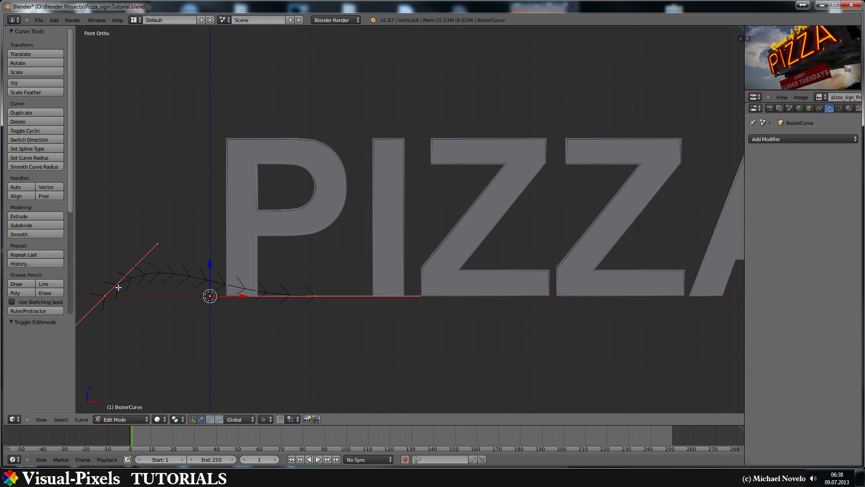
{"action": "key", "text": "g"}
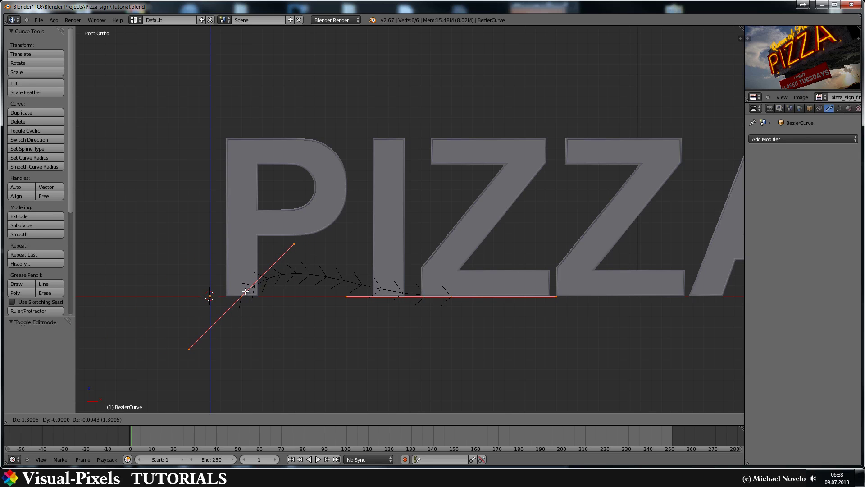
{"action": "left_click", "coordinate": [245, 291]}
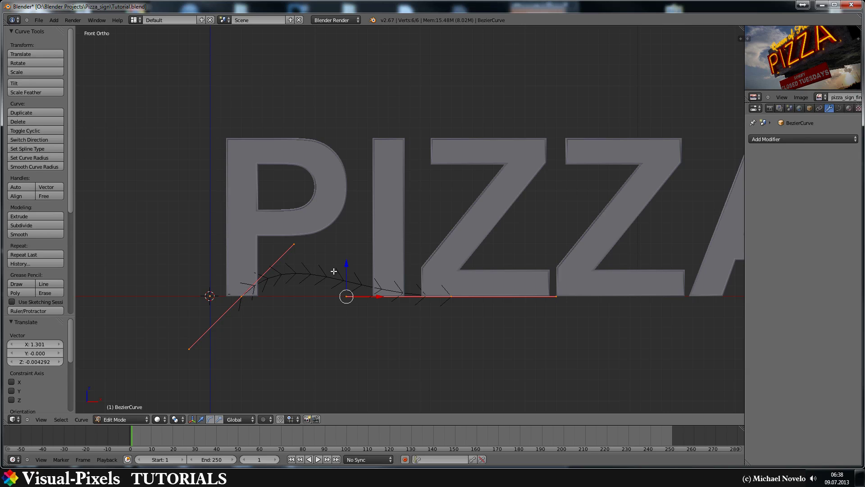
{"action": "left_click_drag", "start_coordinate": [347, 265], "coordinate": [346, 255]}
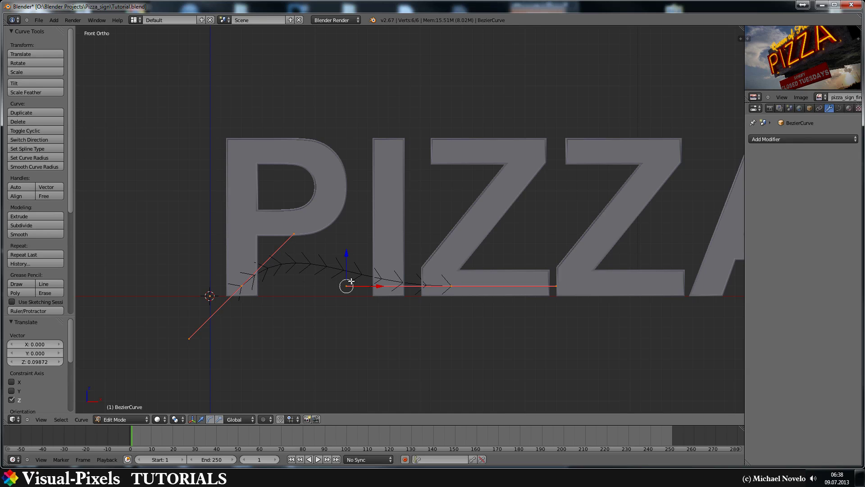
Step: Rotate only the curve's start point at the P's base by -45° so its handles stand vertical
{"action": "key", "text": "r"}
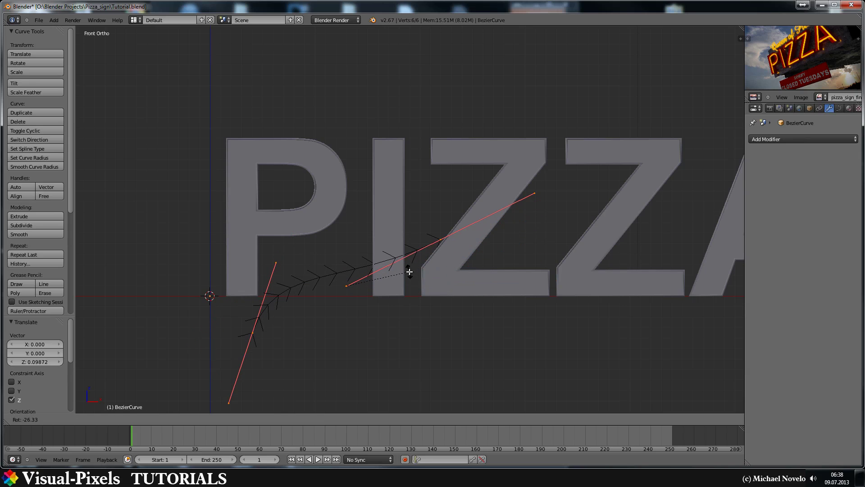
{"action": "right_click", "coordinate": [410, 277]}
{"action": "right_click", "coordinate": [238, 285]}
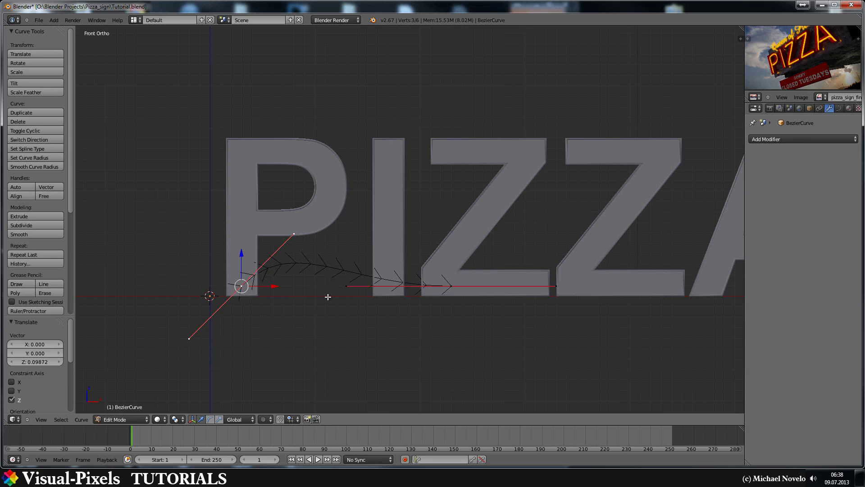
{"action": "key", "text": "r"}
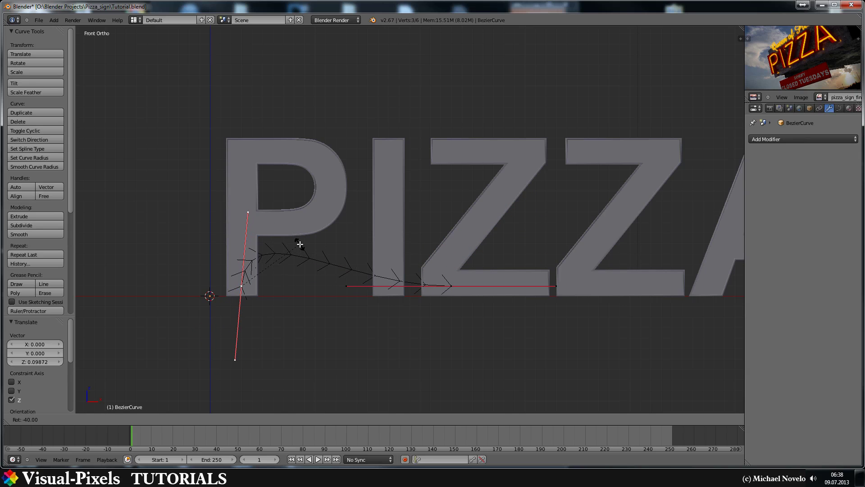
{"action": "left_click", "coordinate": [289, 198]}
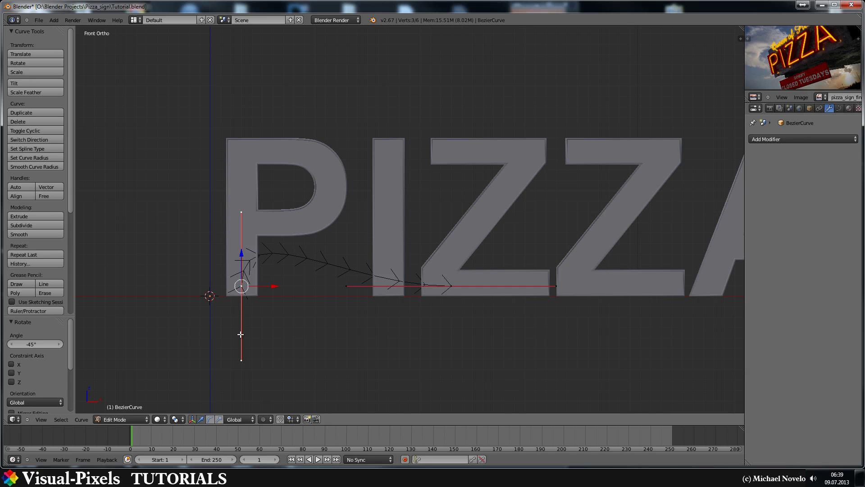
Step: Move the curve's end point to the top of the P's stem, scale its handles to about 0.24 and shift it 0.08 along X
{"action": "right_click", "coordinate": [452, 286]}
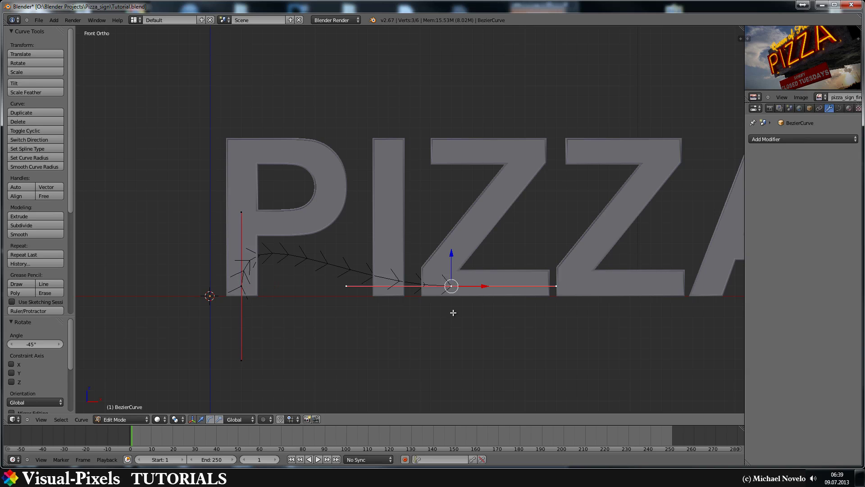
{"action": "key", "text": "g"}
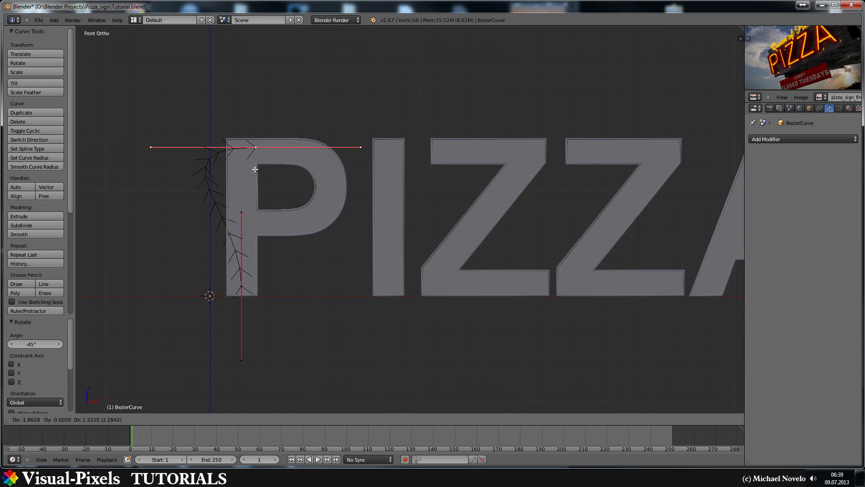
{"action": "left_click", "coordinate": [249, 170]}
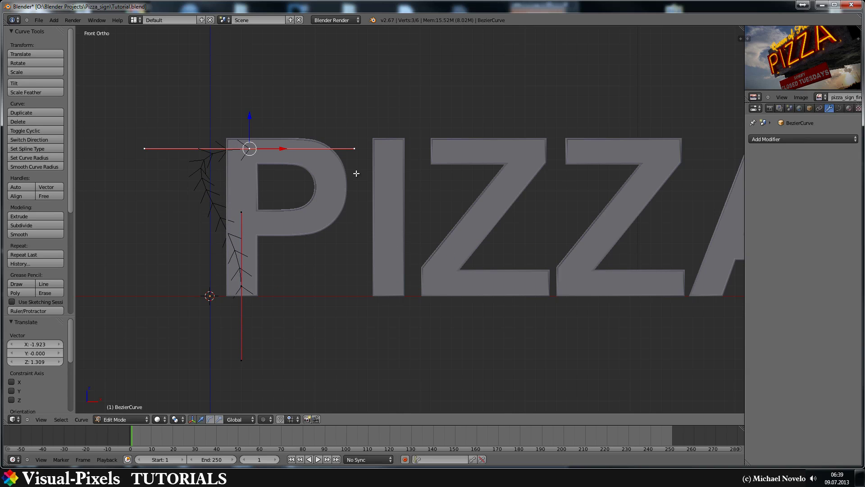
{"action": "key", "text": "s"}
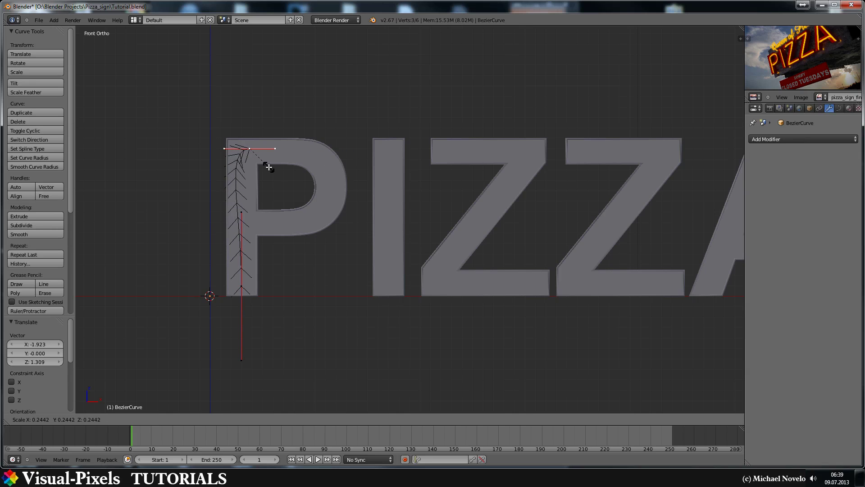
{"action": "left_click", "coordinate": [268, 167]}
{"action": "left_click_drag", "start_coordinate": [282, 149], "coordinate": [291, 150]}
Step: Subdivide the curve once between its start point at the P's base and its end point at the top of the stem
{"action": "scroll", "coordinate": [243, 181], "scroll_direction": "up", "scroll_amount": 3}
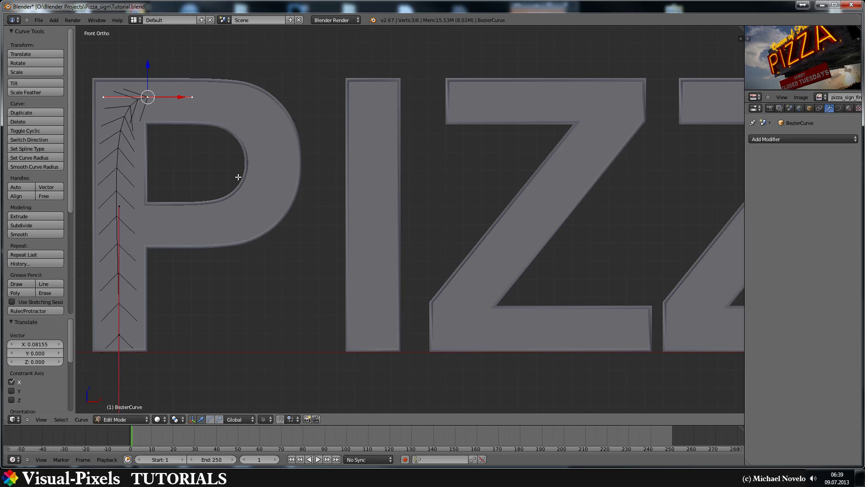
{"action": "middle_click_drag", "start_coordinate": [201, 140], "coordinate": [381, 157], "text": "shift"}
{"action": "scroll", "coordinate": [344, 186], "scroll_direction": "up", "scroll_amount": 2}
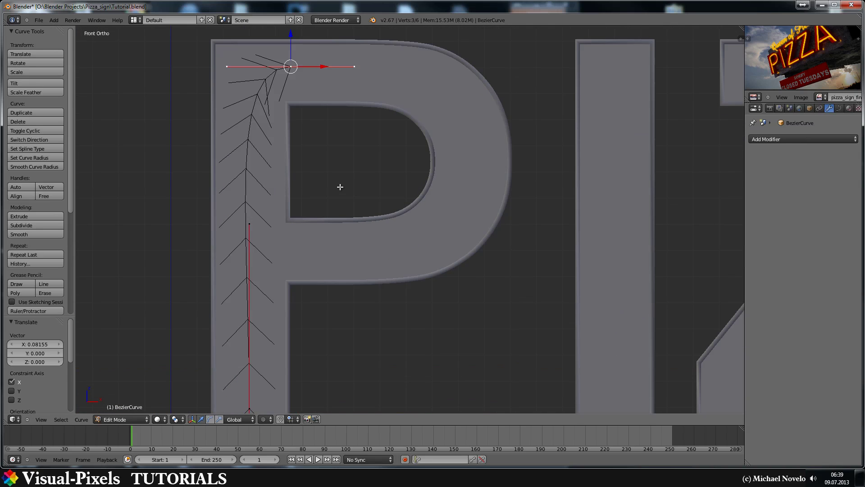
{"action": "middle_click_drag", "start_coordinate": [339, 186], "coordinate": [340, 156], "text": "shift"}
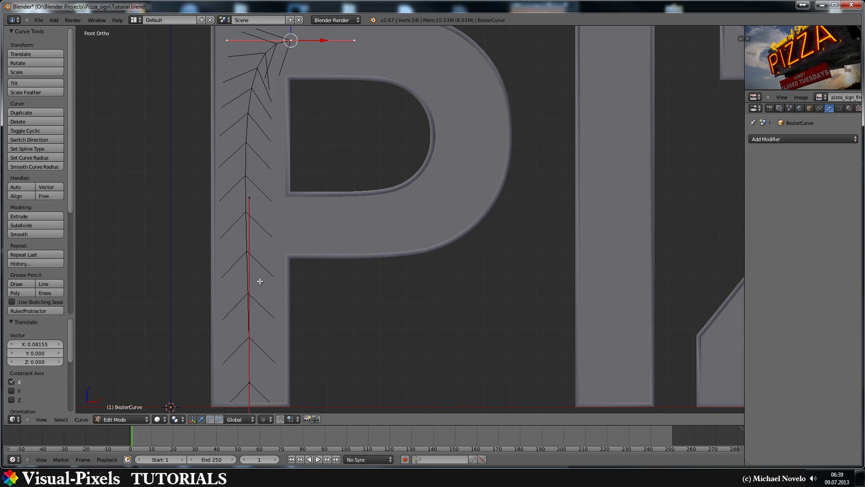
{"action": "right_click", "coordinate": [249, 372]}
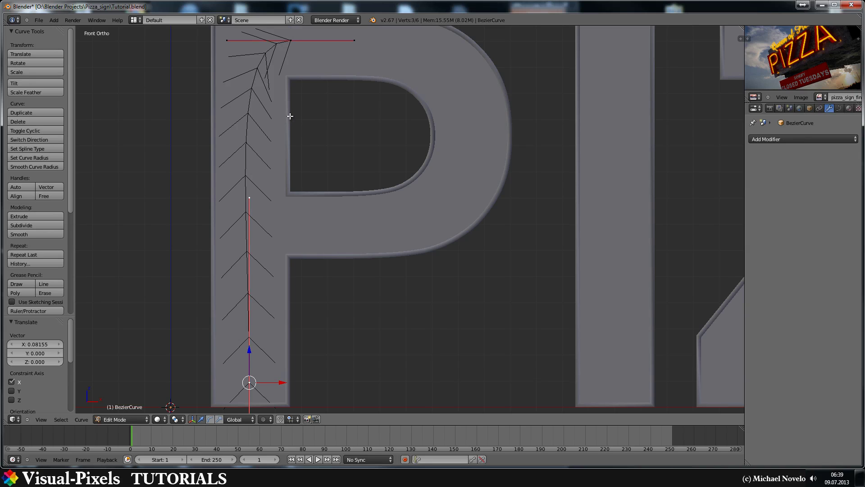
{"action": "right_click", "coordinate": [293, 39], "text": "shift"}
{"action": "key", "text": "w"}
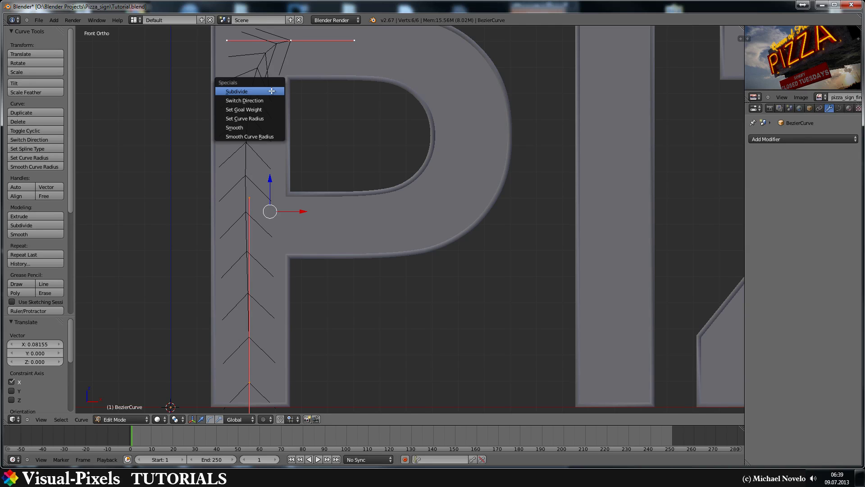
{"action": "left_click", "coordinate": [271, 90]}
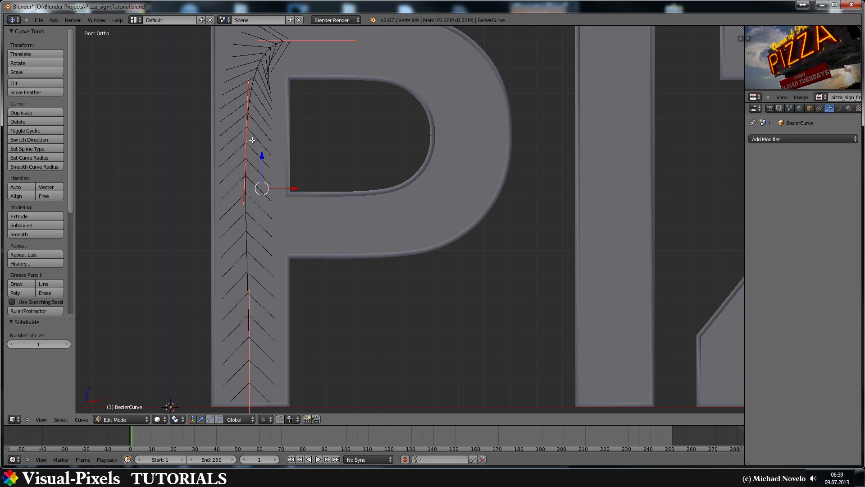
Step: Move the curve's end point 0.11 along X and raise the new middle point about 0.18 along Z near the stem's top
{"action": "right_click", "coordinate": [291, 40]}
{"action": "key", "text": "g"}
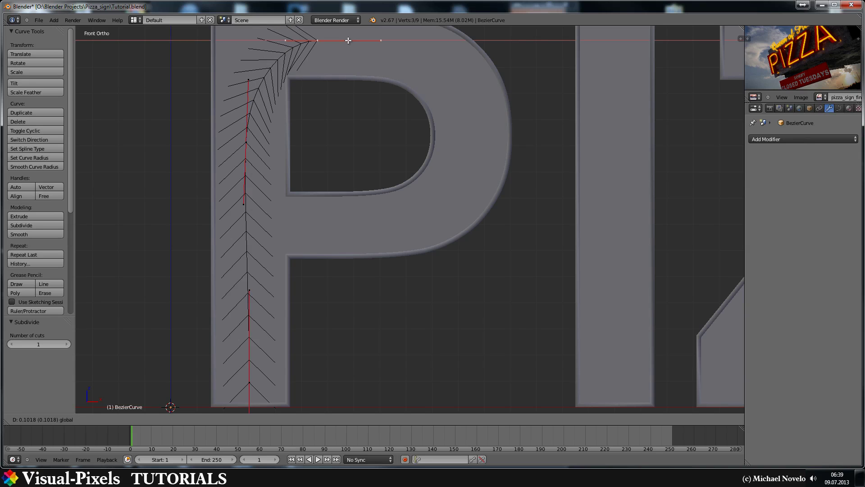
{"action": "left_click", "coordinate": [350, 40]}
{"action": "right_click", "coordinate": [249, 141]}
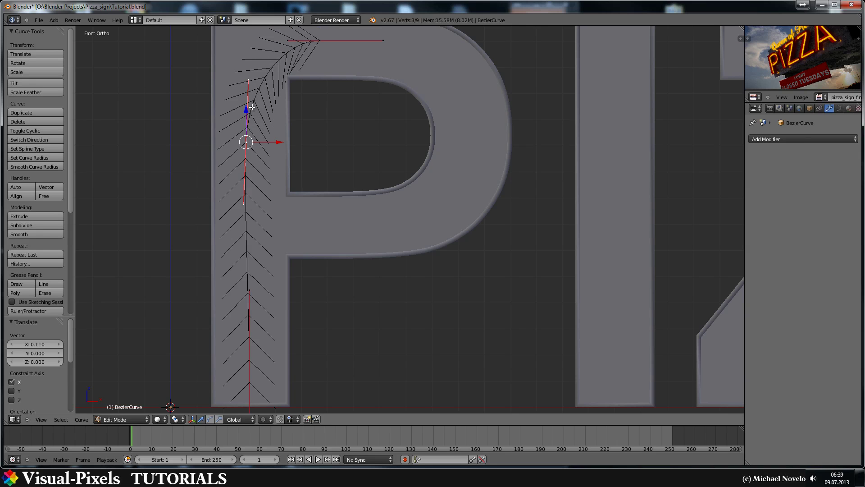
{"action": "key", "text": "g"}
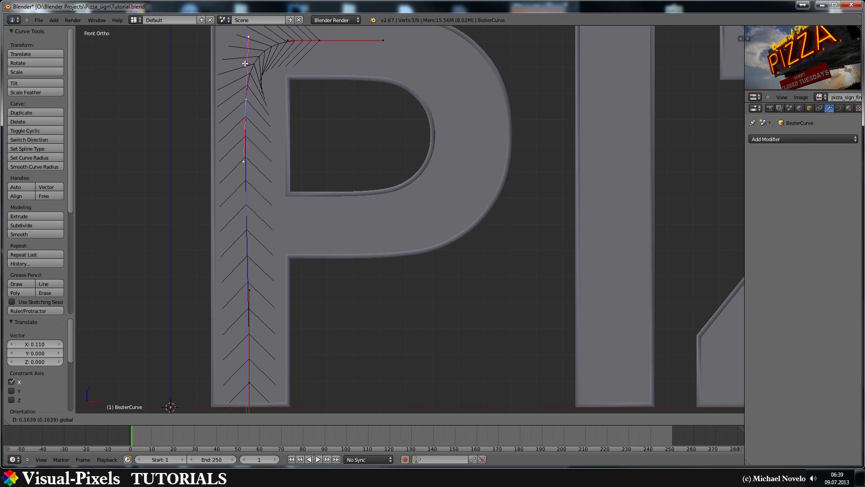
{"action": "left_click", "coordinate": [245, 61]}
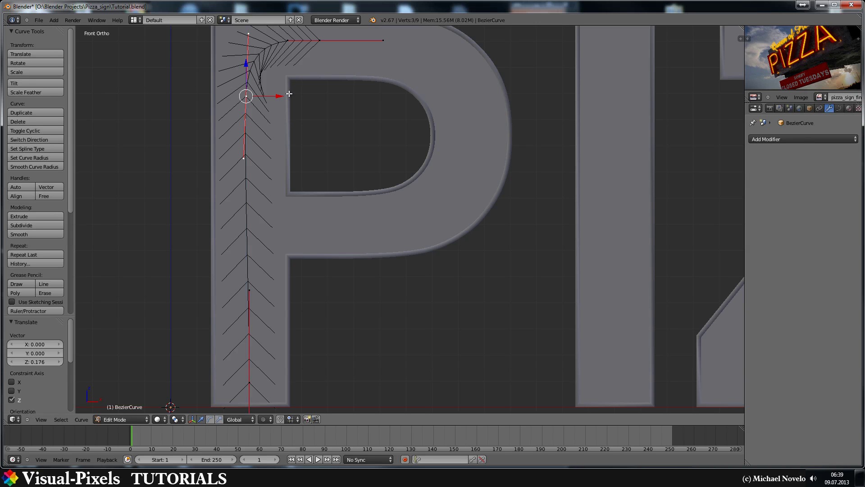
Step: Scale the middle point's handles to about 0.76 and raise the point 0.06 along Z to tighten the P's upper corner bend
{"action": "middle_click_drag", "start_coordinate": [290, 94], "coordinate": [260, 111]}
{"action": "key", "text": "KP_1"}
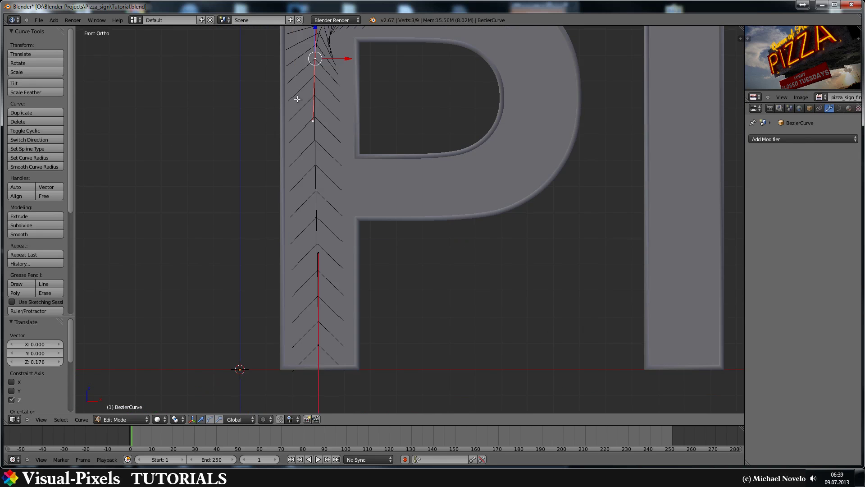
{"action": "scroll", "coordinate": [293, 170], "scroll_direction": "up", "scroll_amount": 3}
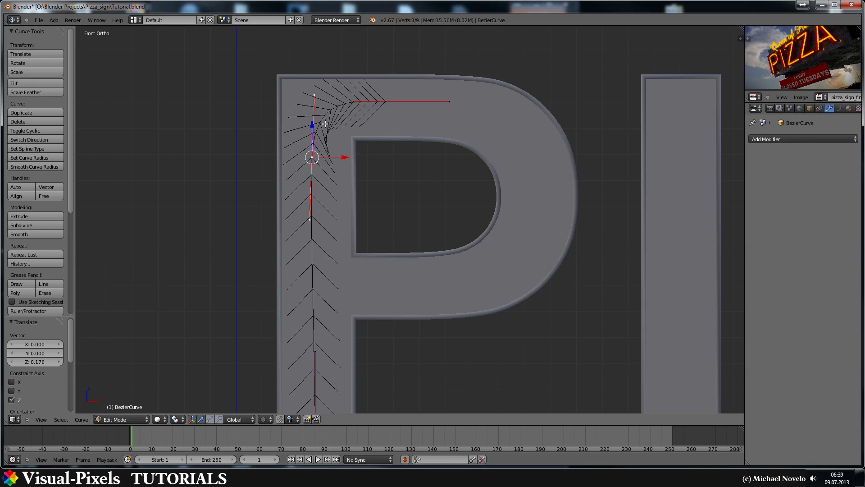
{"action": "key", "text": "s"}
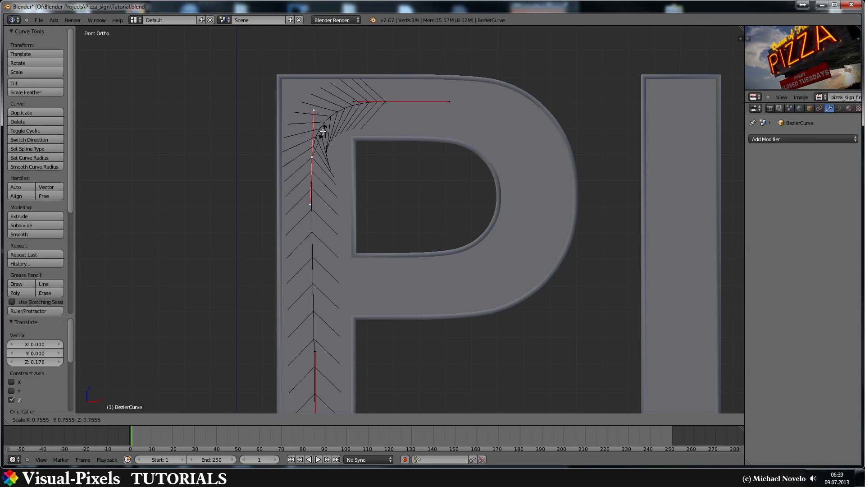
{"action": "left_click", "coordinate": [322, 131]}
{"action": "left_click_drag", "start_coordinate": [313, 128], "coordinate": [313, 112]}
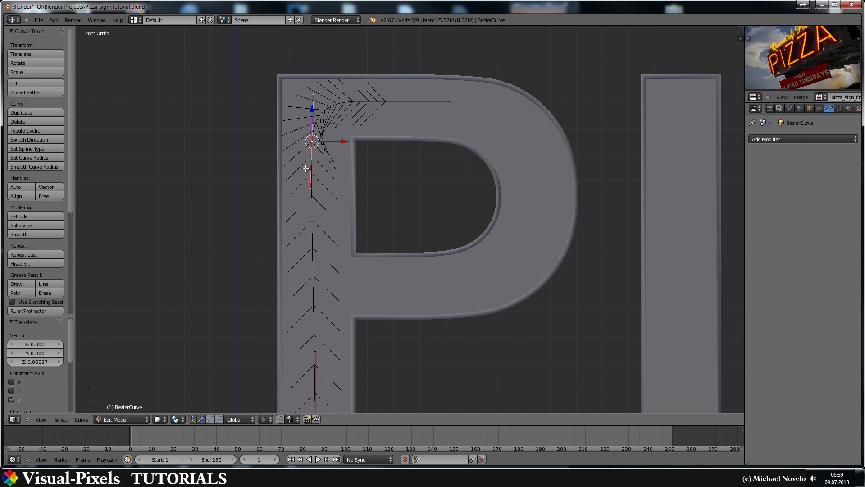
Step: Extrude the top end point 0.53 along X and 0.06 down, rotate it about 42°, and nudge it into the start of the P's bowl
{"action": "right_click", "coordinate": [386, 102]}
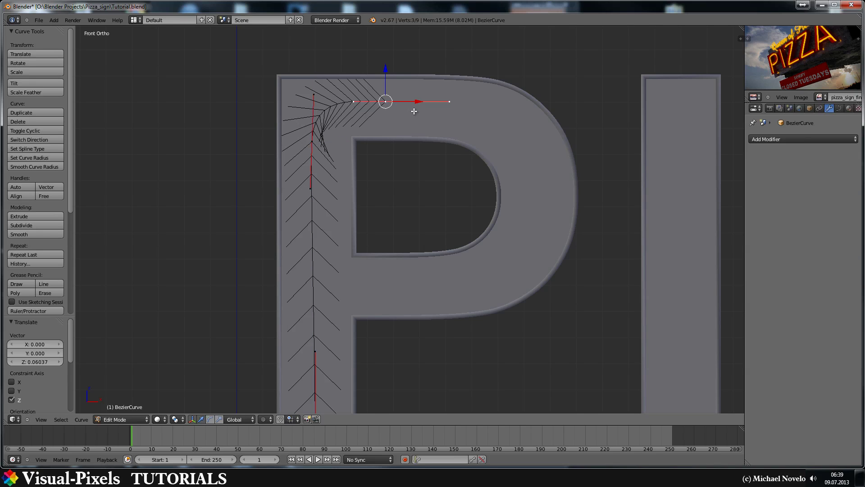
{"action": "key", "text": "e"}
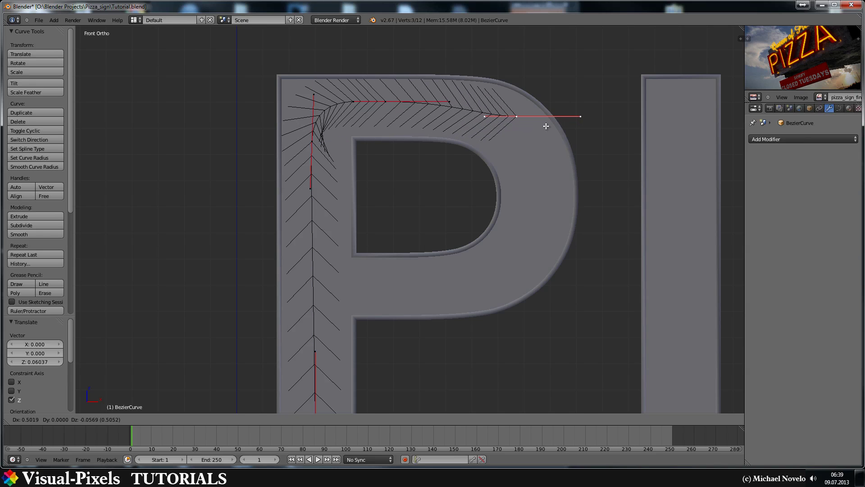
{"action": "left_click", "coordinate": [553, 124]}
{"action": "key", "text": "r"}
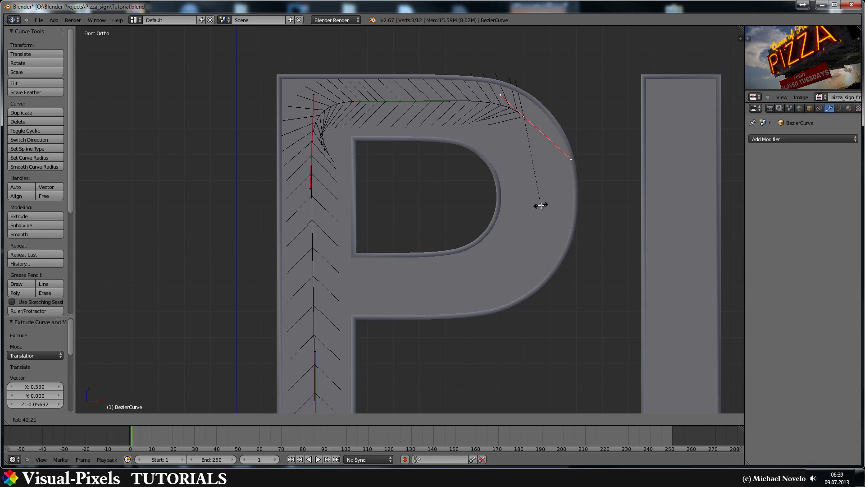
{"action": "left_click", "coordinate": [541, 205]}
{"action": "key", "text": "g"}
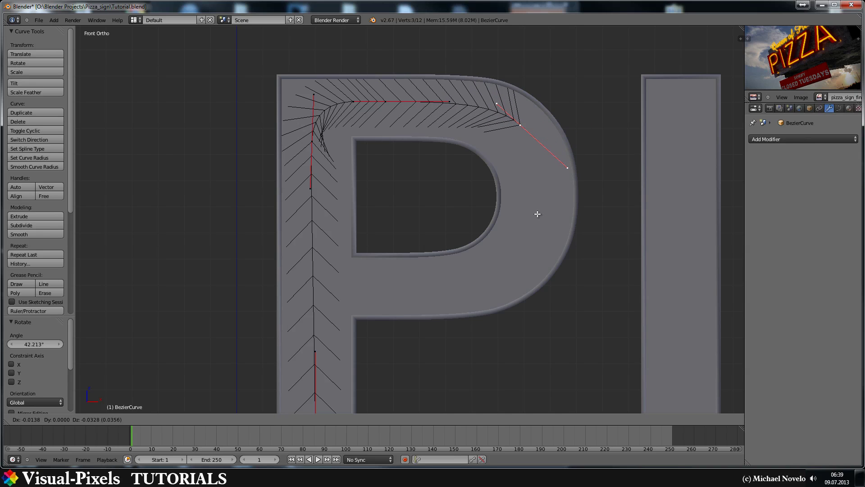
{"action": "left_click", "coordinate": [537, 214]}
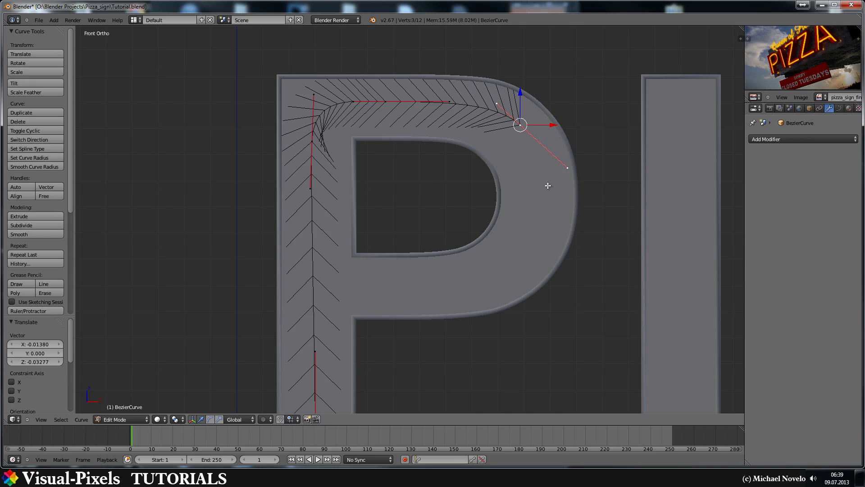
Step: Shorten the outer handle of the bowl's upper point and move the point about 0.04 along negative X to centre it in the letter
{"action": "right_click", "coordinate": [566, 169]}
{"action": "key", "text": "g"}
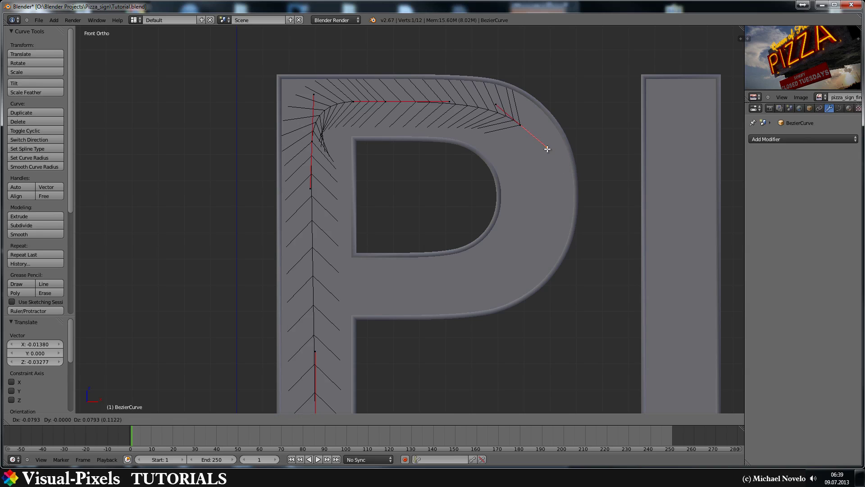
{"action": "left_click", "coordinate": [543, 145]}
{"action": "right_click", "coordinate": [519, 127]}
{"action": "key", "text": "g"}
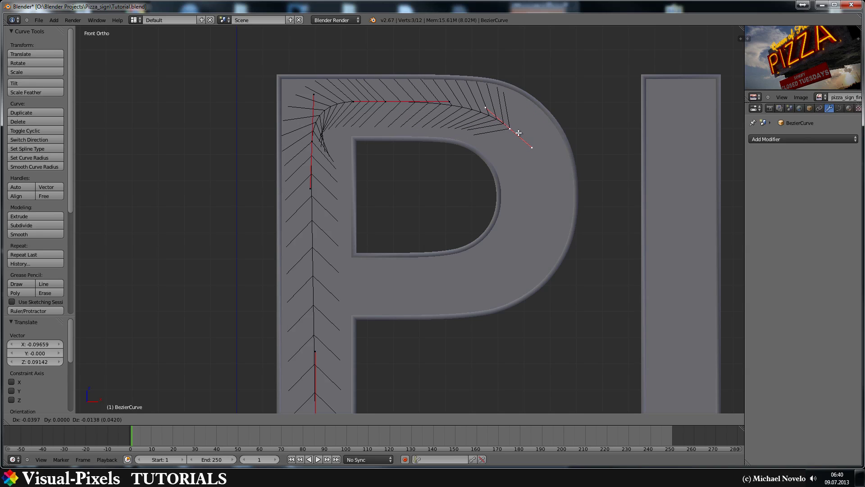
{"action": "left_click", "coordinate": [518, 130]}
Step: Extrude a new curve point about 0.52 down the outer side of the P's bowl, then rotate and move it so the curve follows the bend
{"action": "key", "text": "e"}
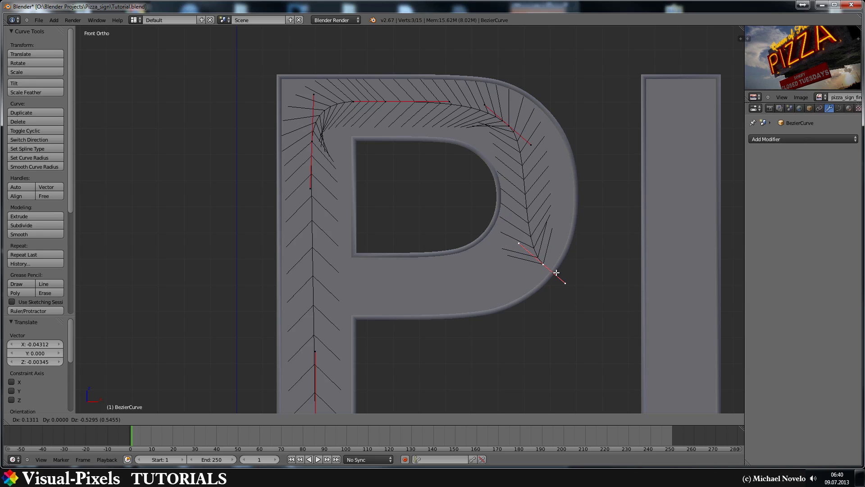
{"action": "left_click", "coordinate": [558, 272]}
{"action": "key", "text": "r"}
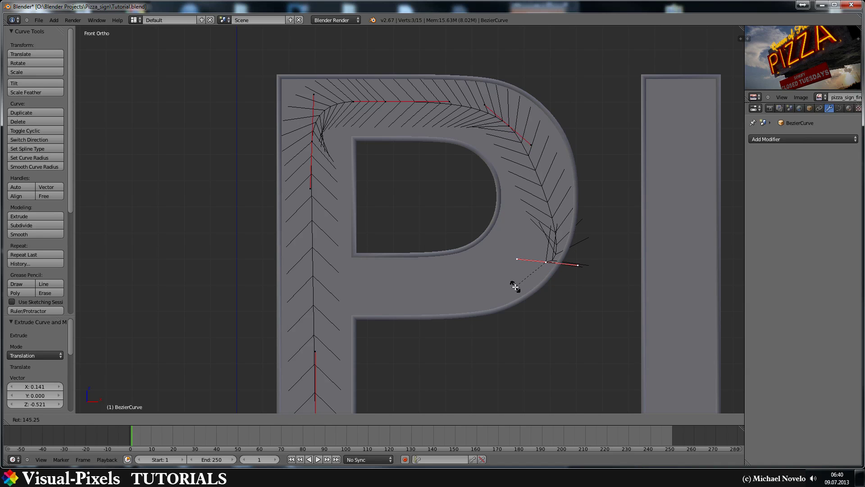
{"action": "left_click", "coordinate": [515, 286]}
{"action": "key", "text": "g"}
{"action": "left_click", "coordinate": [490, 285]}
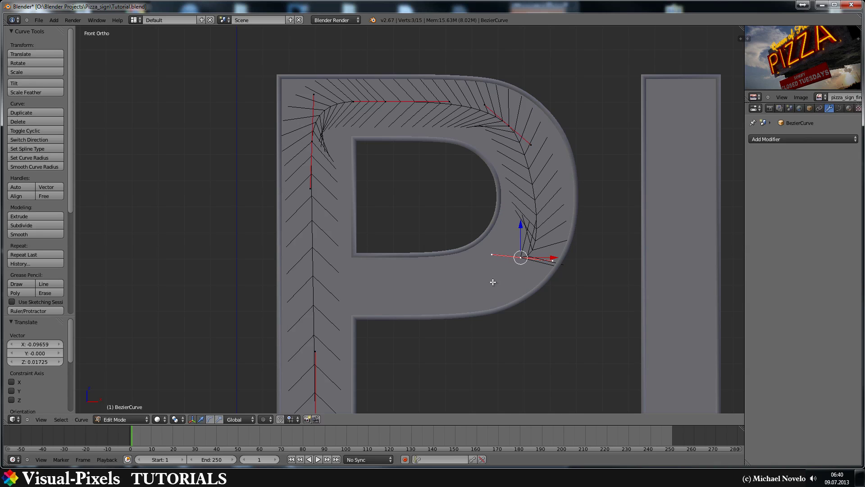
{"action": "key", "text": "r"}
{"action": "left_click", "coordinate": [542, 253]}
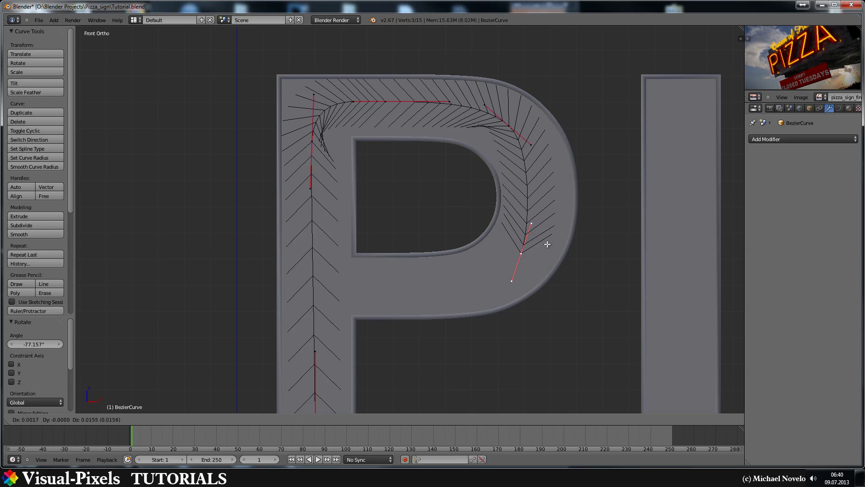
{"action": "key", "text": "g"}
{"action": "left_click", "coordinate": [550, 238]}
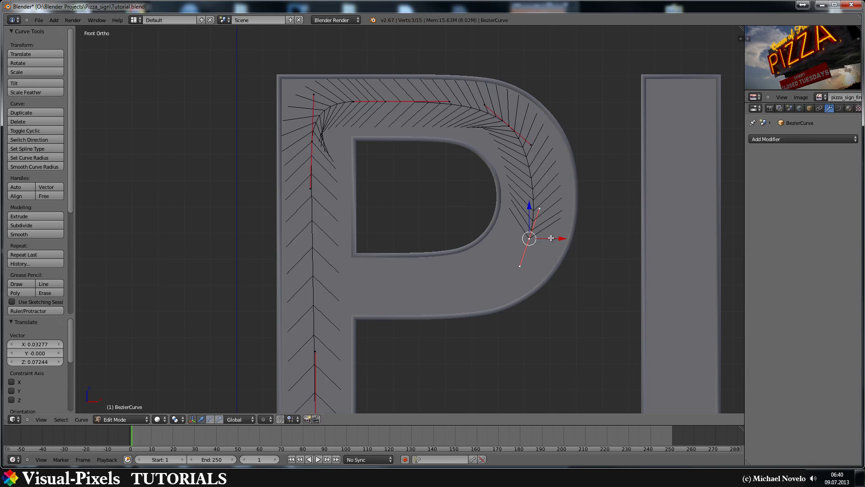
Step: Extrude another point 0.25 along negative X and 0.21 down into the bowl's lower arm, adjust its position, and rotate its handles horizontal
{"action": "key", "text": "g"}
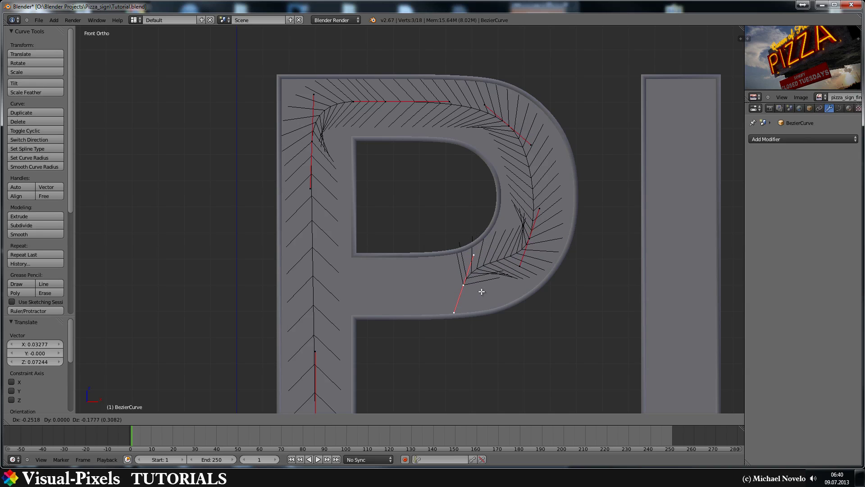
{"action": "left_click", "coordinate": [479, 296]}
{"action": "key", "text": "r"}
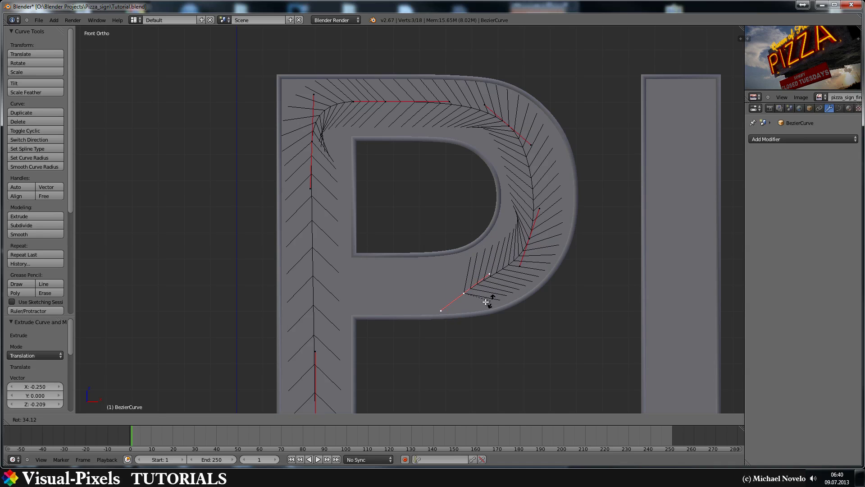
{"action": "left_click", "coordinate": [467, 295]}
{"action": "key", "text": "g"}
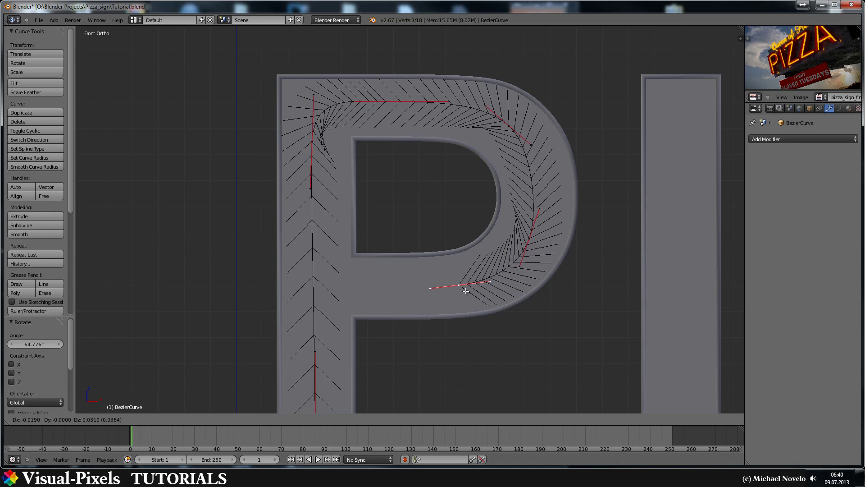
{"action": "left_click", "coordinate": [466, 291]}
{"action": "key", "text": "r"}
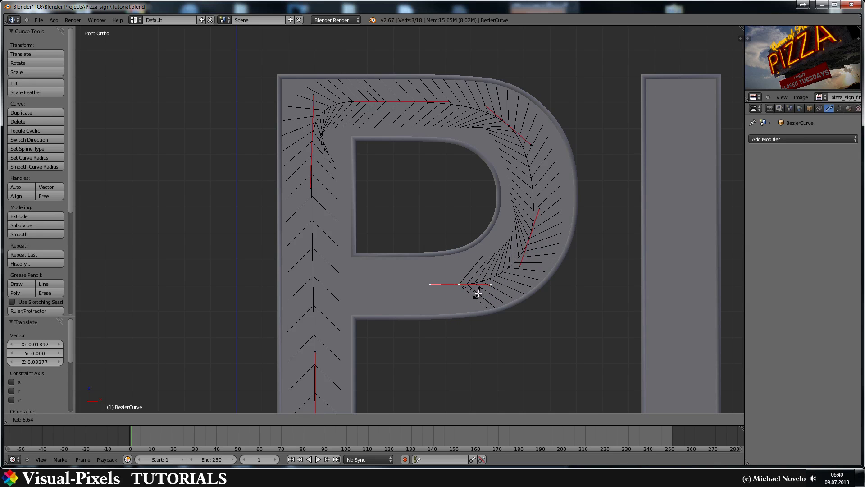
{"action": "left_click", "coordinate": [478, 293]}
Step: Extrude a curve point 0.42 along negative X towards the P's stem and level the lower arm's two points with a zero Z scale
{"action": "key", "text": "e"}
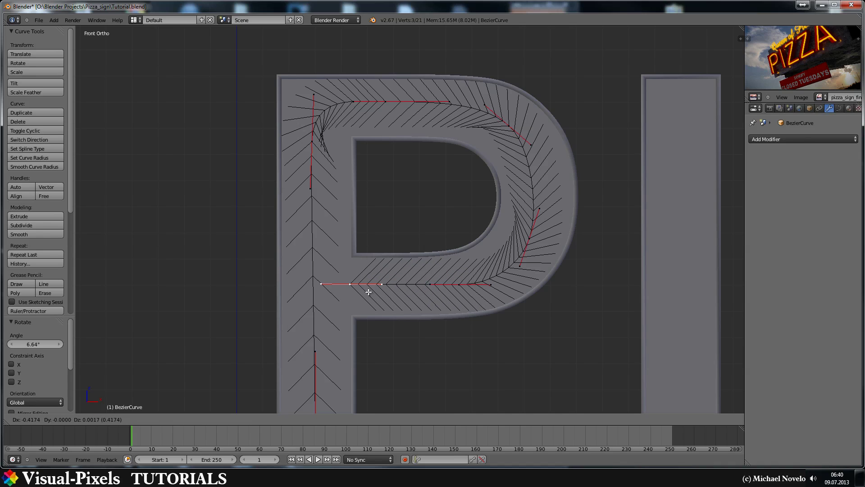
{"action": "left_click", "coordinate": [368, 292]}
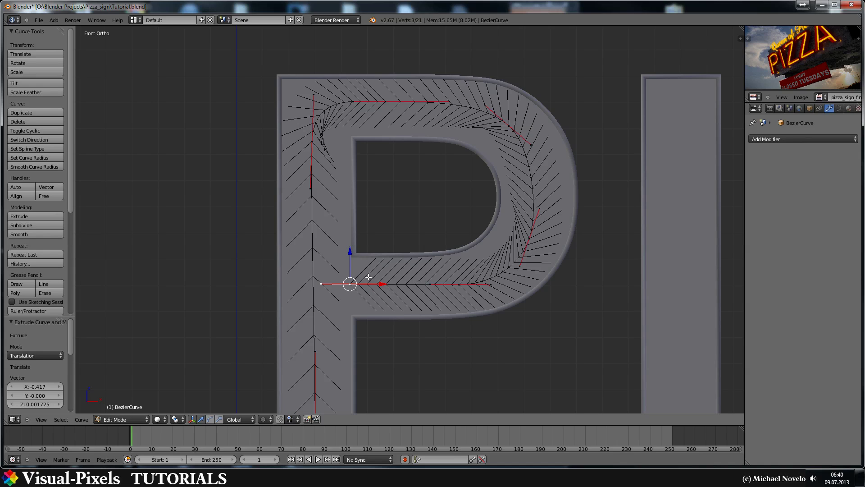
{"action": "right_click", "coordinate": [456, 282], "text": "shift"}
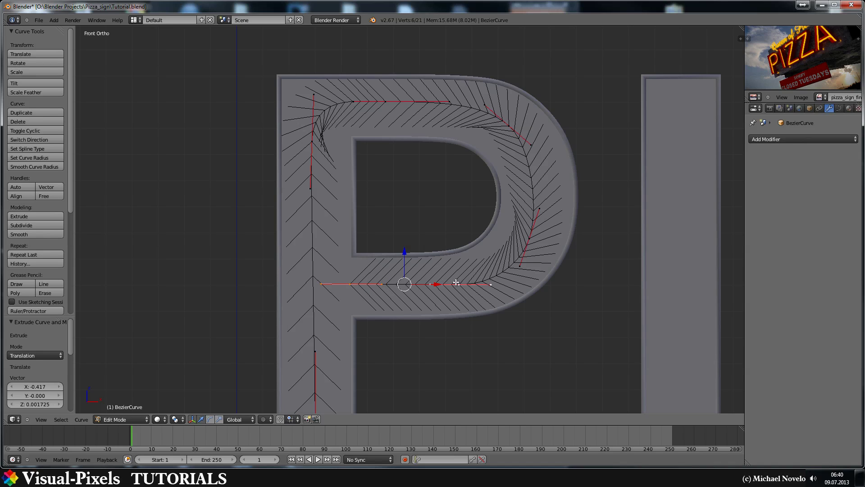
{"action": "key", "text": "s"}
{"action": "key", "text": "z"}
{"action": "key", "text": "0"}
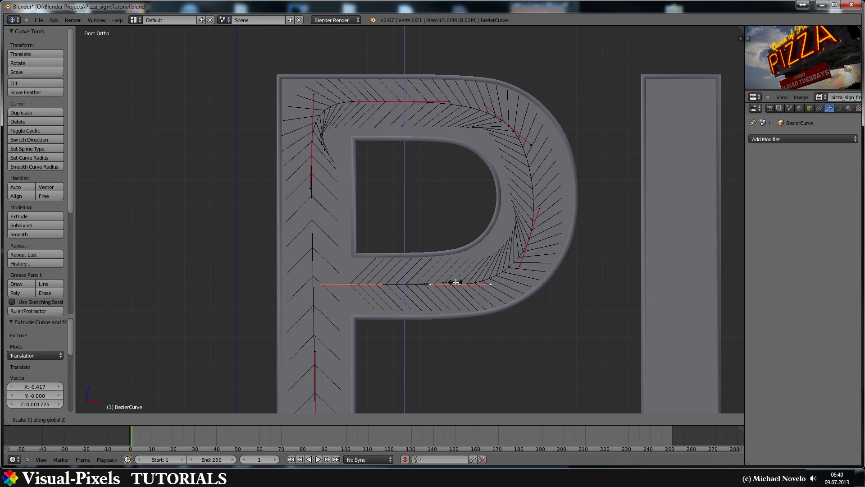
{"action": "key", "text": "Return"}
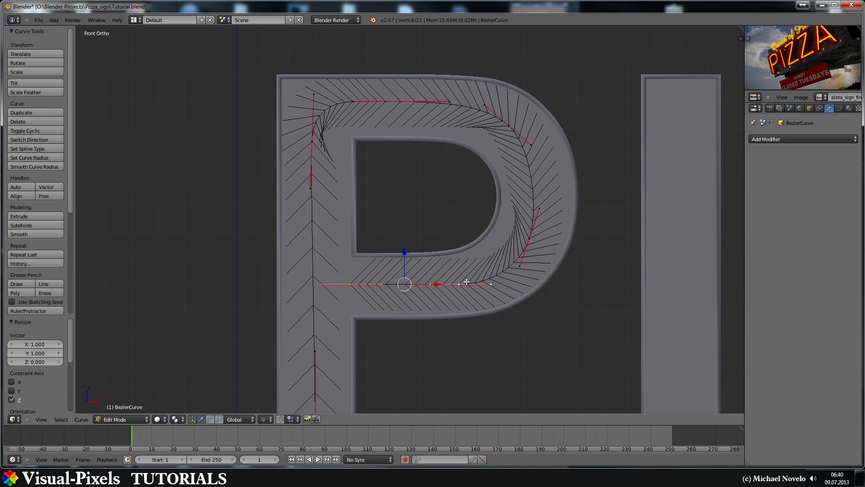
Step: Shift the bowl's upper point 0.01 along X, rotate it about -3°, and raise it 0.02 to refine the bend
{"action": "right_click", "coordinate": [509, 125]}
{"action": "left_click_drag", "start_coordinate": [541, 126], "coordinate": [545, 124]}
{"action": "key", "text": "r"}
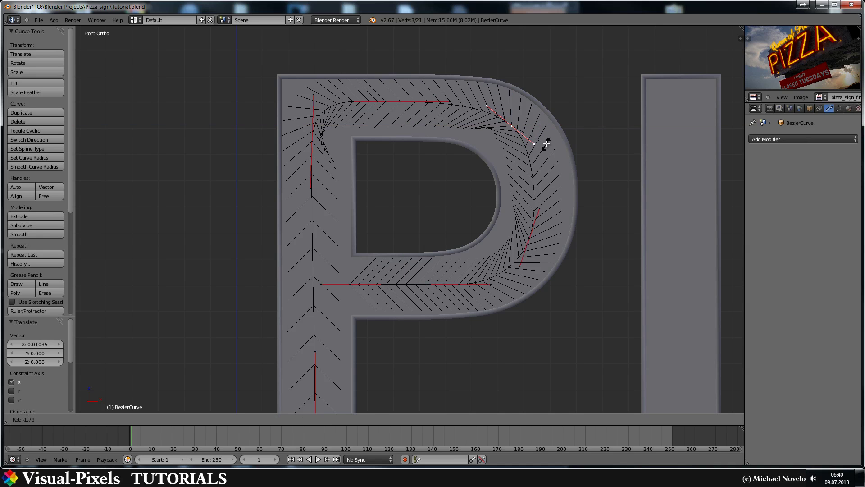
{"action": "left_click", "coordinate": [546, 141]}
{"action": "key", "text": "g"}
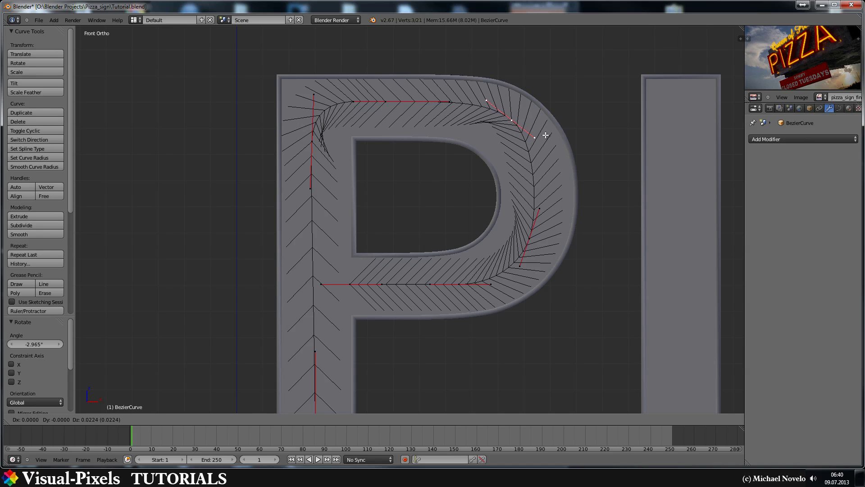
{"action": "left_click", "coordinate": [546, 135]}
Step: Subdivide the segment between the bowl's upper and lower outer points, then move the new middle point outward and rotate it about 3.8°
{"action": "right_click", "coordinate": [529, 239], "text": "shift"}
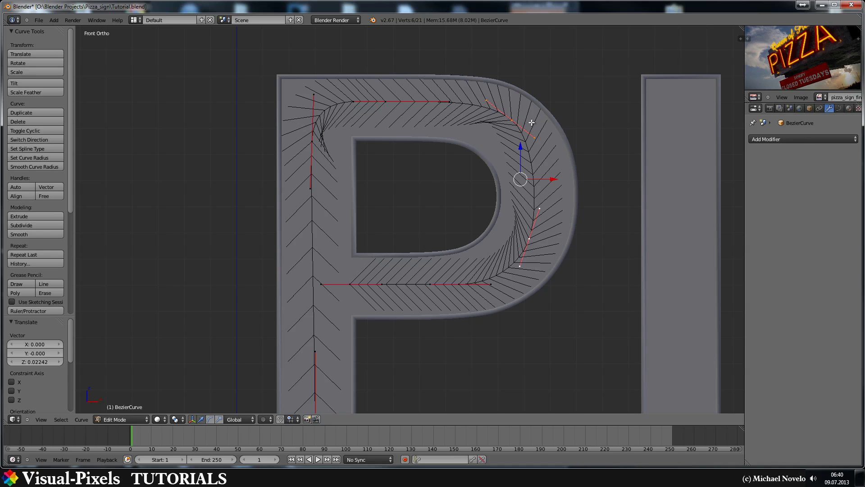
{"action": "key", "text": "w"}
{"action": "left_click", "coordinate": [522, 122]}
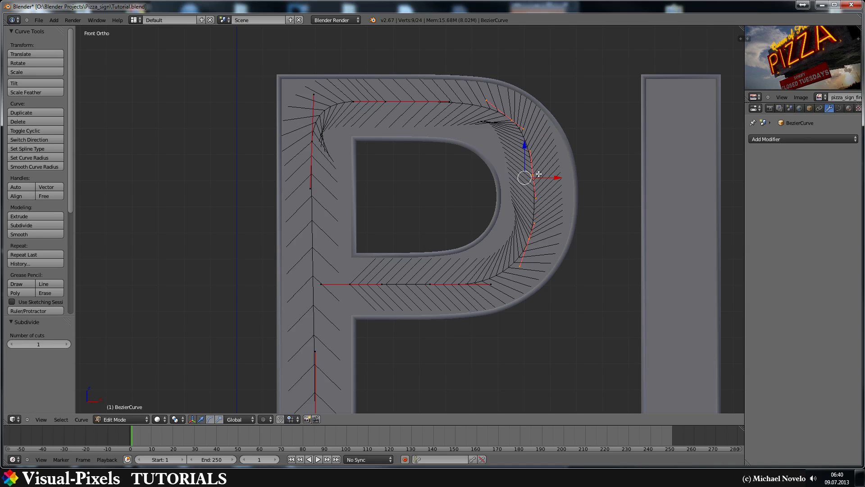
{"action": "left_click_drag", "start_coordinate": [563, 175], "coordinate": [570, 173]}
{"action": "key", "text": "r"}
{"action": "left_click", "coordinate": [572, 178]}
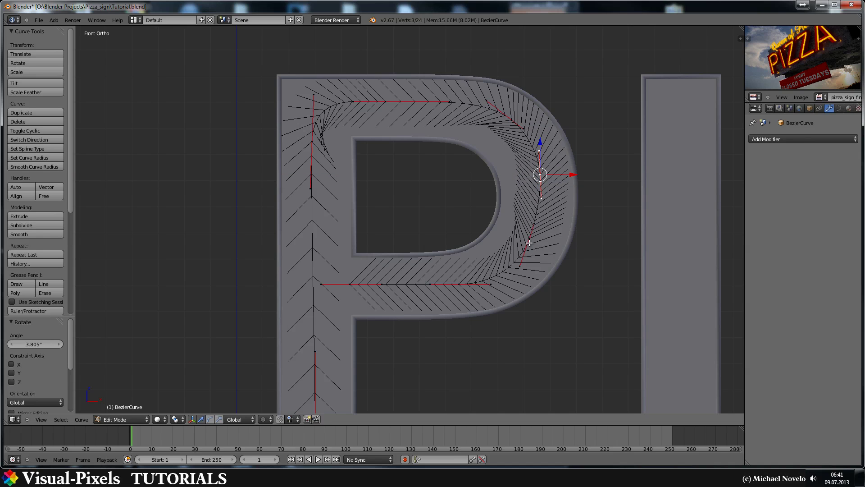
Step: Rotate the bowl's lower outer point about 7.1° and nudge it to smooth the curve
{"action": "right_click", "coordinate": [529, 242]}
{"action": "key", "text": "r"}
{"action": "left_click", "coordinate": [558, 243]}
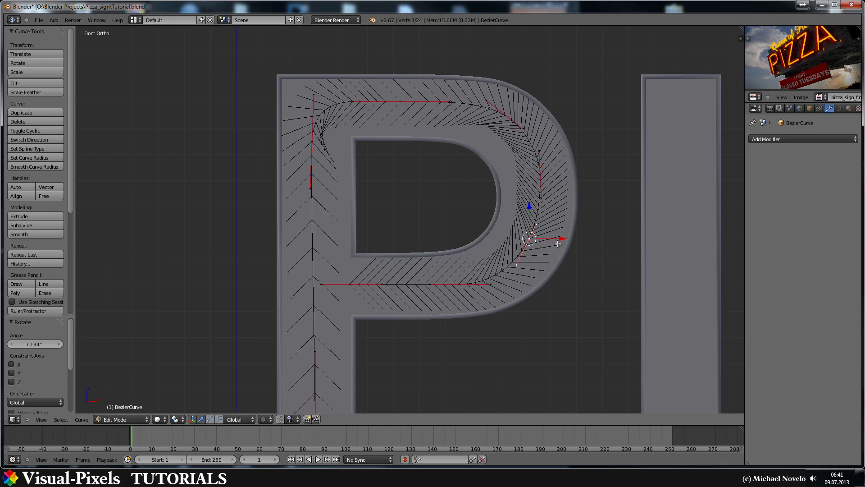
{"action": "key", "text": "g"}
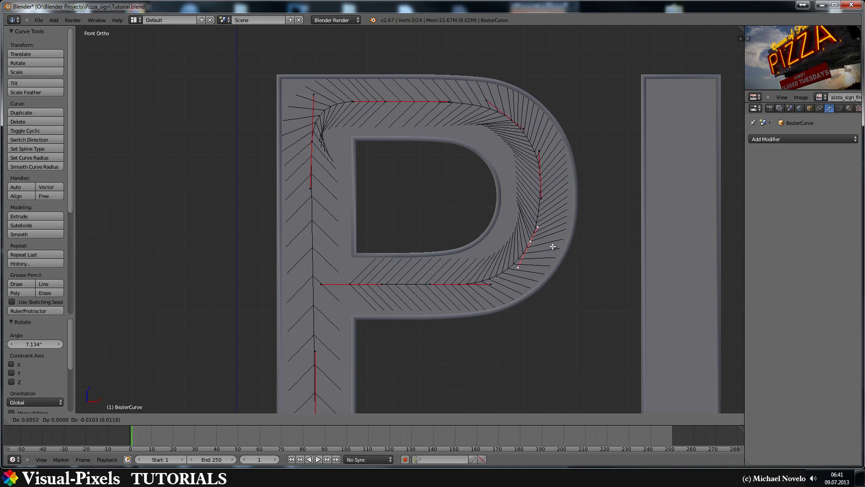
{"action": "left_click", "coordinate": [557, 239]}
Step: Check the curve's shape in Object Mode and move the bowl's outer middle point slightly outward along X
{"action": "key", "text": "Tab"}
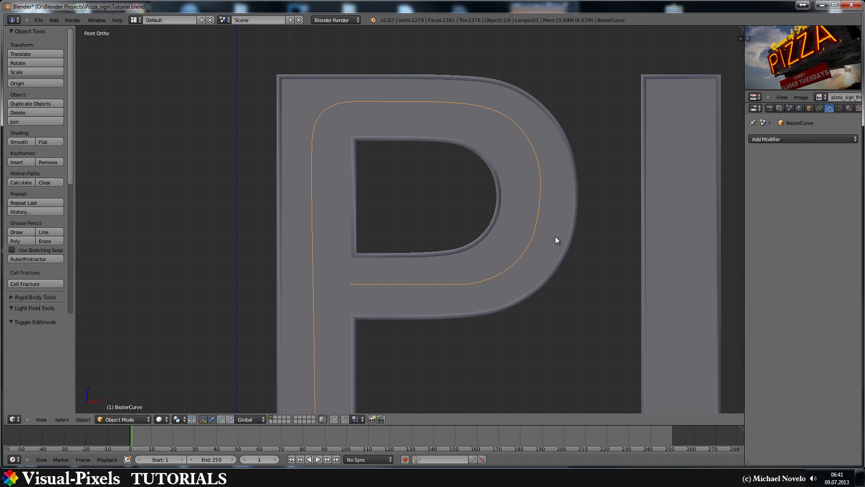
{"action": "key", "text": "Tab"}
{"action": "right_click", "coordinate": [542, 175]}
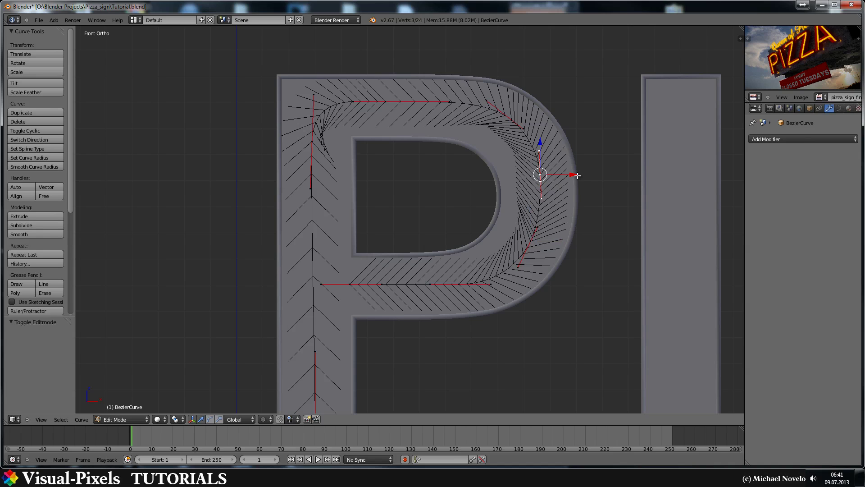
{"action": "key", "text": "g"}
{"action": "key", "text": "x"}
{"action": "left_click", "coordinate": [542, 212]}
{"action": "key", "text": "Tab"}
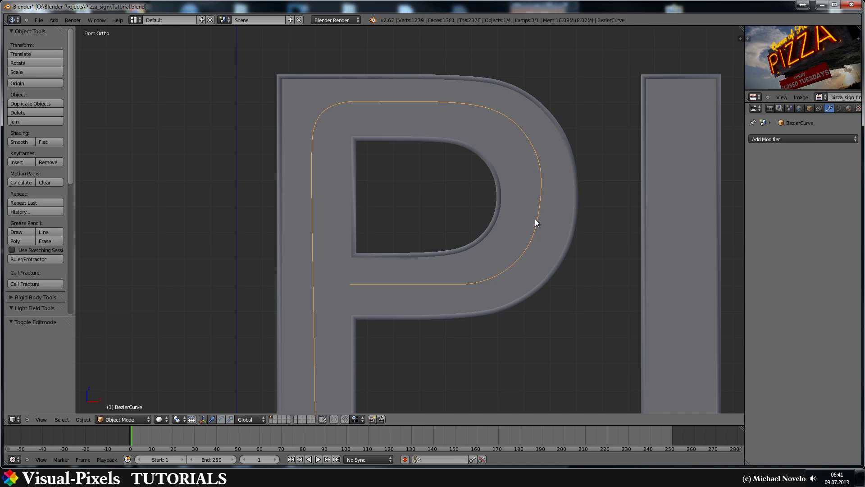
{"action": "key", "text": "Tab"}
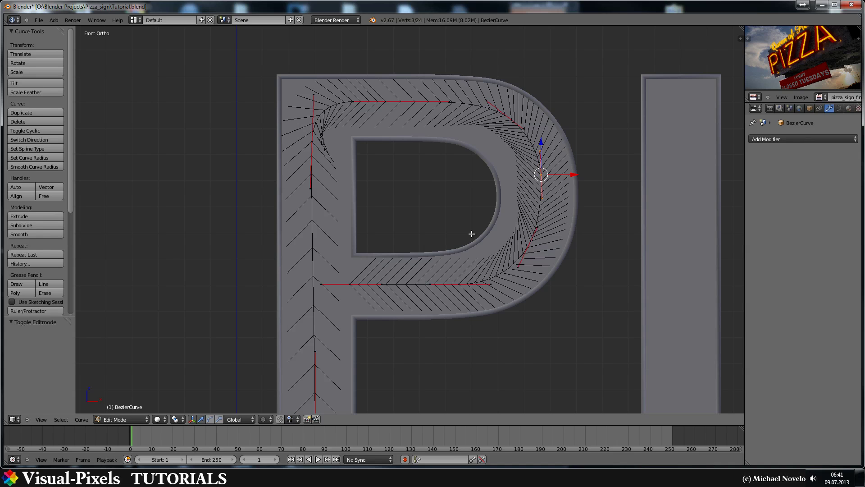
Step: Extrude the bottom end point of the P's stem about 0.12 along negative Y in the top view
{"action": "middle_click_drag", "start_coordinate": [425, 236], "coordinate": [426, 176]}
{"action": "key", "text": "KP_1"}
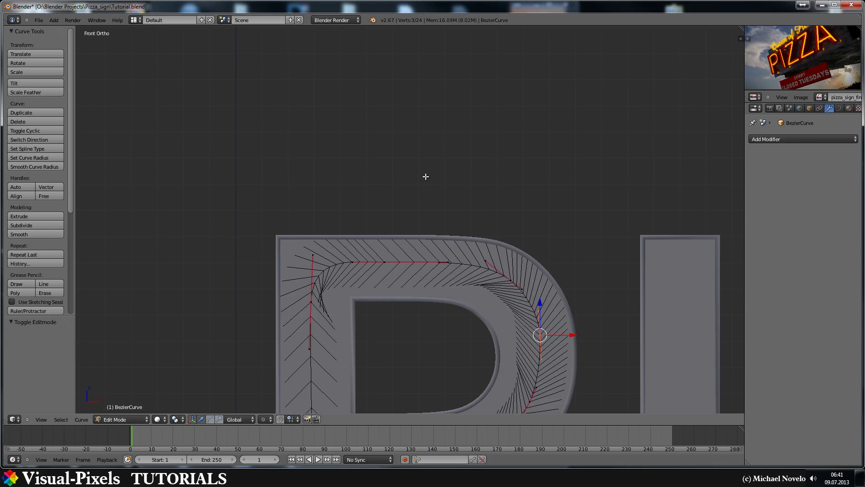
{"action": "key", "text": "KP_3"}
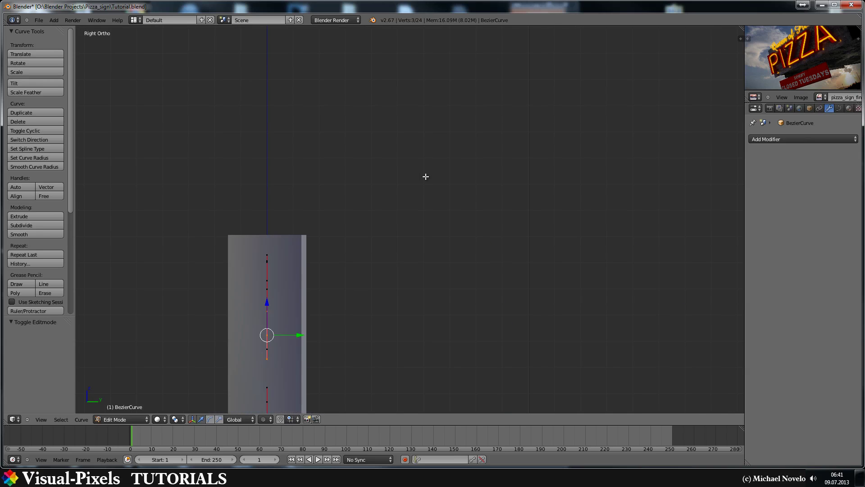
{"action": "key", "text": "KP_7"}
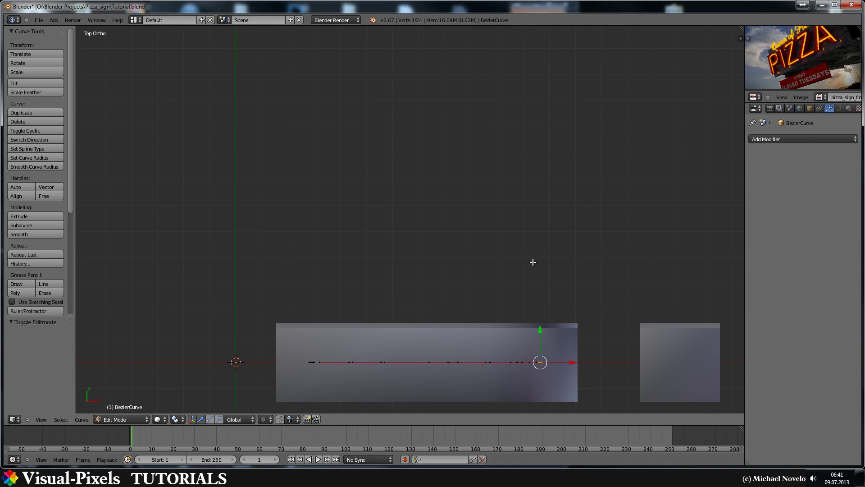
{"action": "key", "text": "KP_1"}
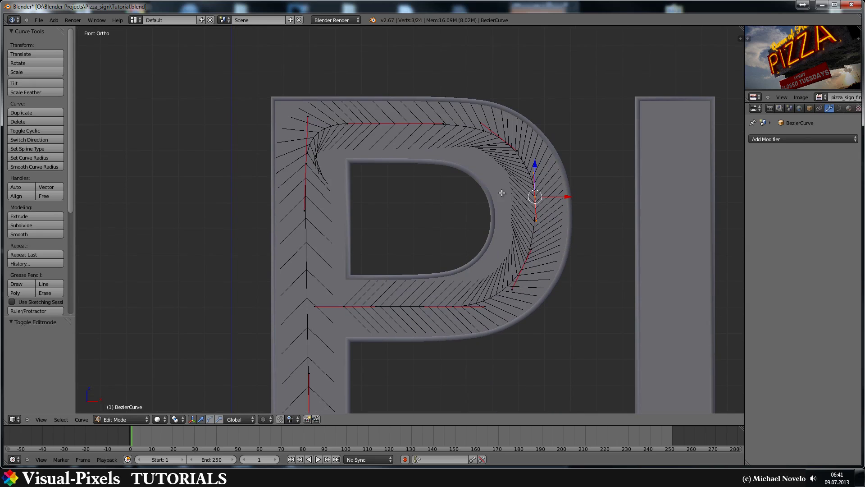
{"action": "middle_click_drag", "start_coordinate": [399, 259], "coordinate": [468, 145], "text": "shift"}
{"action": "right_click", "coordinate": [381, 353]}
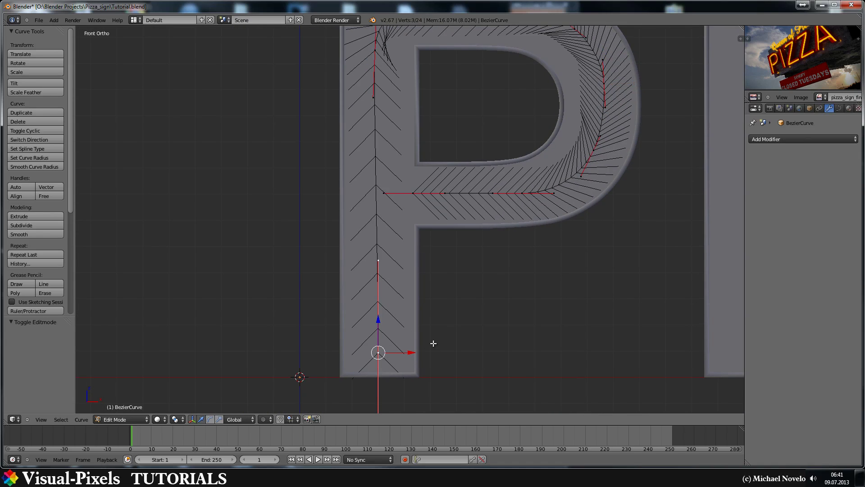
{"action": "key", "text": "KP_7"}
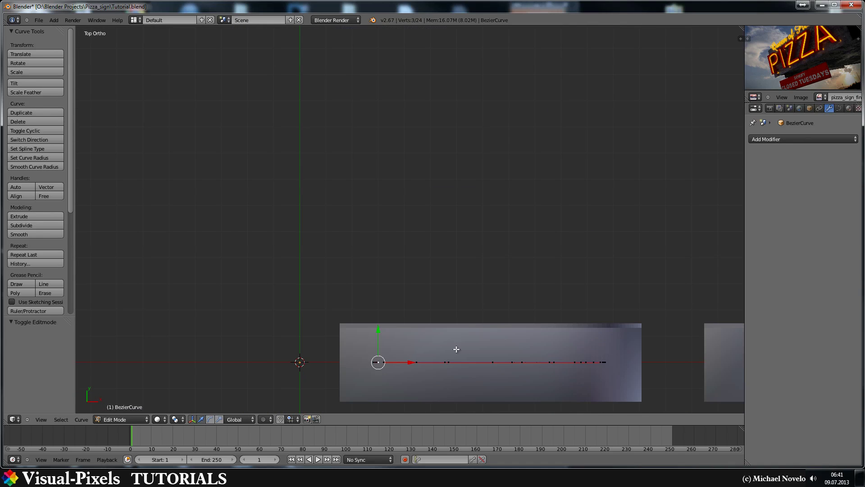
{"action": "scroll", "coordinate": [433, 298], "scroll_direction": "down", "scroll_amount": 2, "text": "shift"}
{"action": "key", "text": "e"}
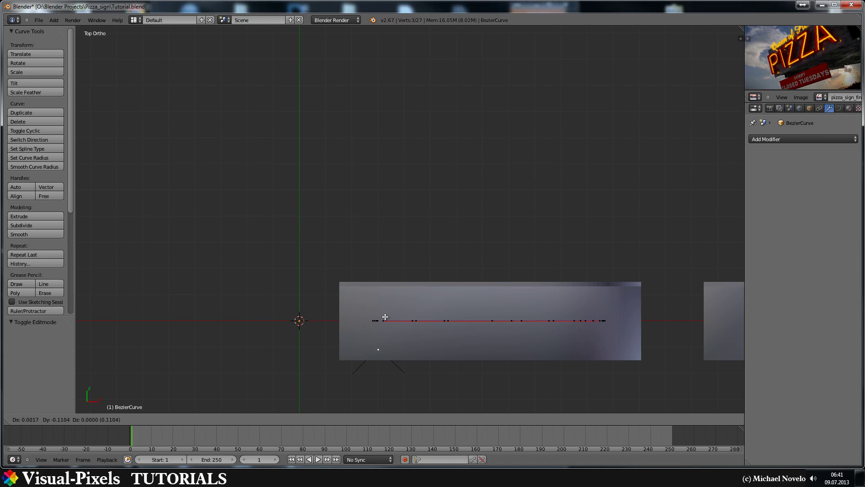
{"action": "left_click", "coordinate": [385, 319]}
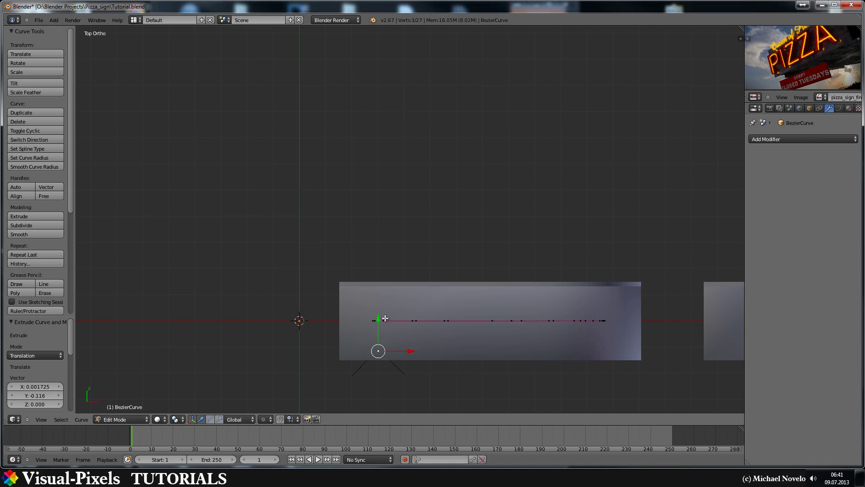
Step: In a wireframe side view, raise the lower handles of the stem's two bottom points 0.474 along Z
{"action": "key", "text": "z"}
{"action": "scroll", "coordinate": [405, 312], "scroll_direction": "up", "scroll_amount": 2}
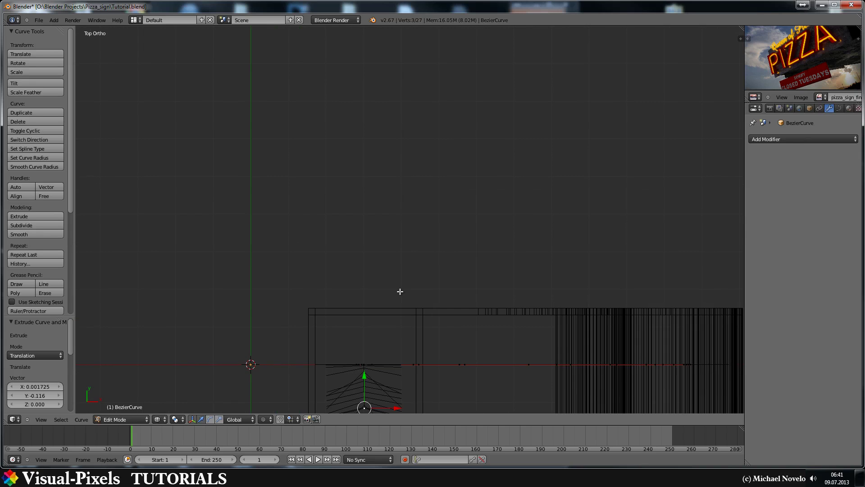
{"action": "middle_click_drag", "start_coordinate": [400, 294], "coordinate": [402, 212], "text": "shift"}
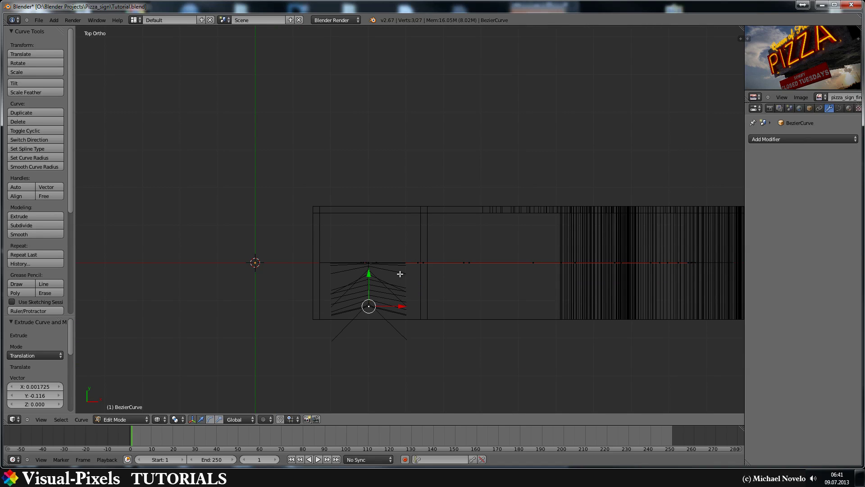
{"action": "key", "text": "KP_3"}
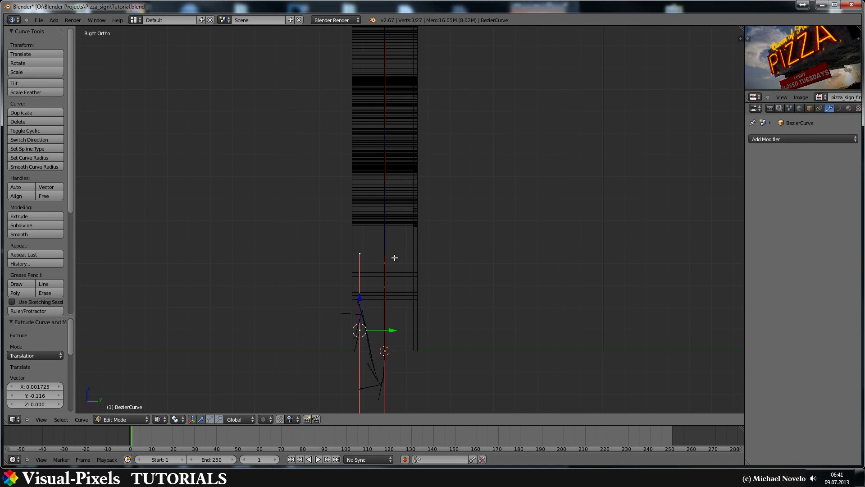
{"action": "scroll", "coordinate": [392, 290], "scroll_direction": "down", "scroll_amount": 2}
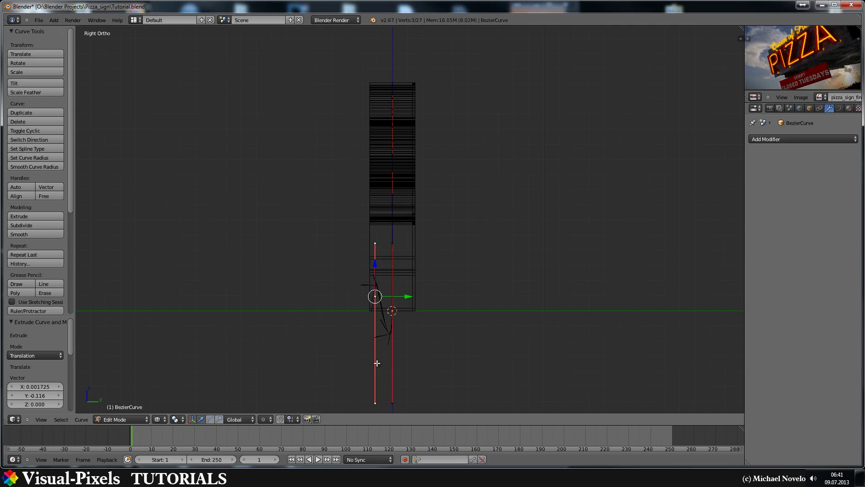
{"action": "key", "text": "a"}
{"action": "key", "text": "b"}
{"action": "left_click_drag", "start_coordinate": [359, 365], "coordinate": [415, 409]}
{"action": "key", "text": "g"}
{"action": "key", "text": "z"}
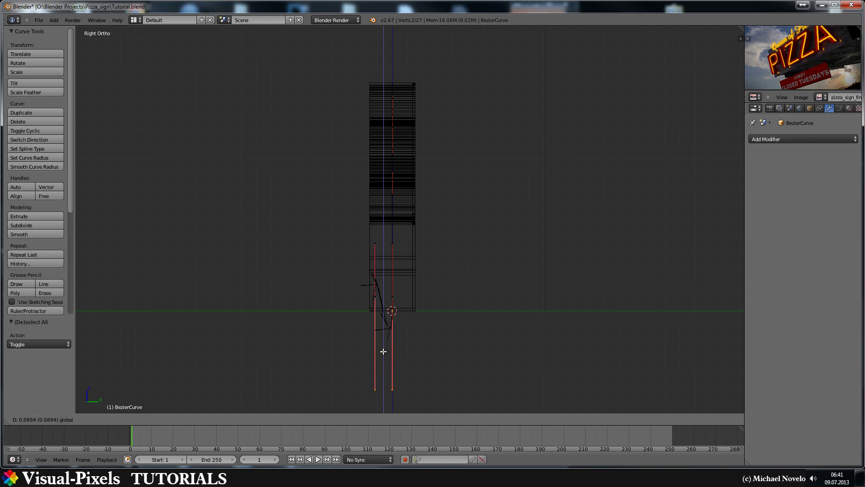
{"action": "left_click", "coordinate": [385, 301]}
Step: Lower the upper handles of the stem's two bottom points 0.291 along Z
{"action": "scroll", "coordinate": [385, 301], "scroll_direction": "up", "scroll_amount": 3}
{"action": "middle_click_drag", "start_coordinate": [385, 308], "coordinate": [386, 214], "text": "shift"}
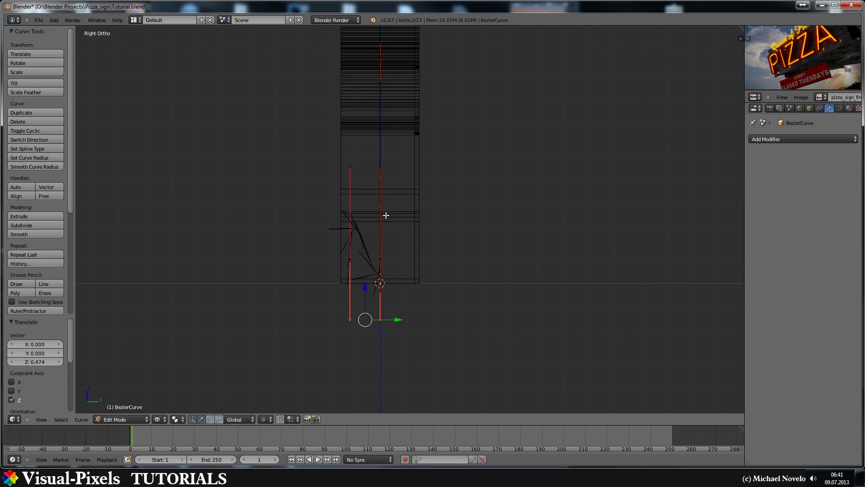
{"action": "scroll", "coordinate": [385, 245], "scroll_direction": "up", "scroll_amount": 2}
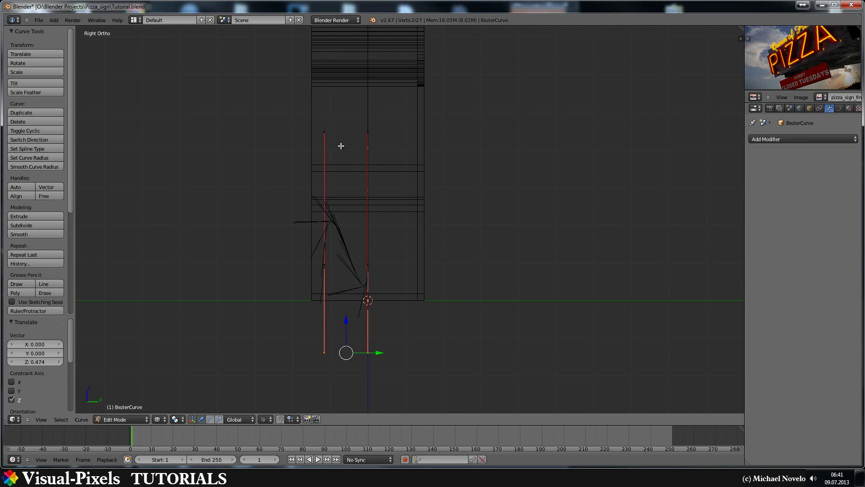
{"action": "key", "text": "a"}
{"action": "key", "text": "b"}
{"action": "left_click_drag", "start_coordinate": [311, 115], "coordinate": [404, 158]}
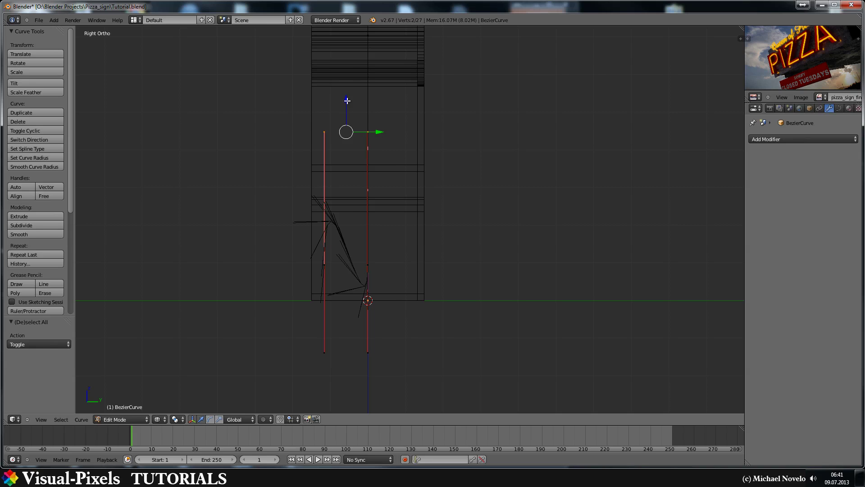
{"action": "key", "text": "g"}
{"action": "key", "text": "z"}
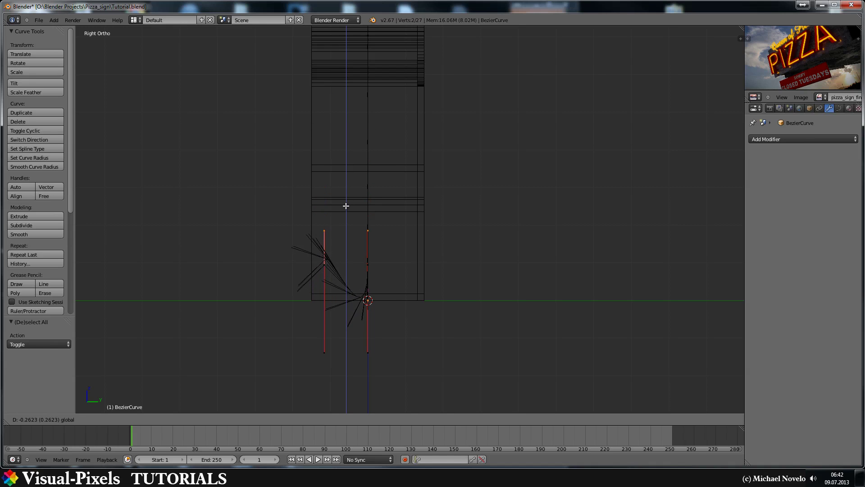
{"action": "left_click", "coordinate": [345, 210]}
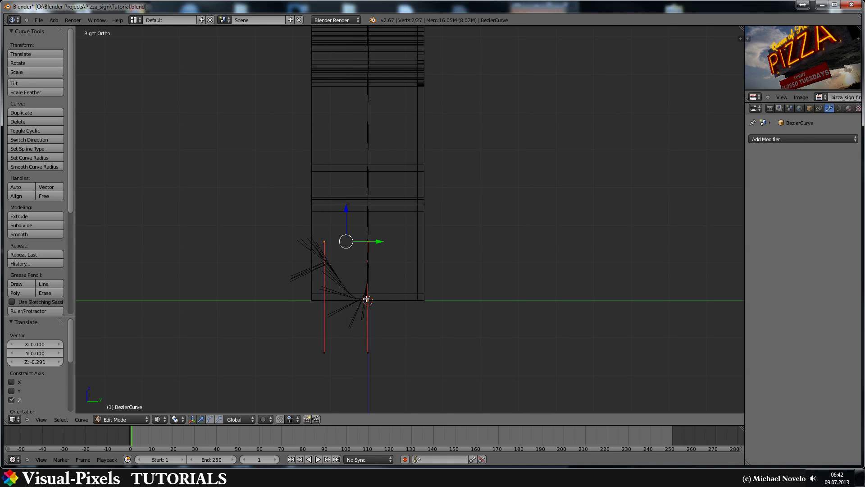
Step: Raise the stem's bottom bend point 0.175 along Z, and raise the extruded end point's lower handle 0.165 along Z
{"action": "right_click", "coordinate": [366, 299]}
{"action": "key", "text": "g"}
{"action": "key", "text": "z"}
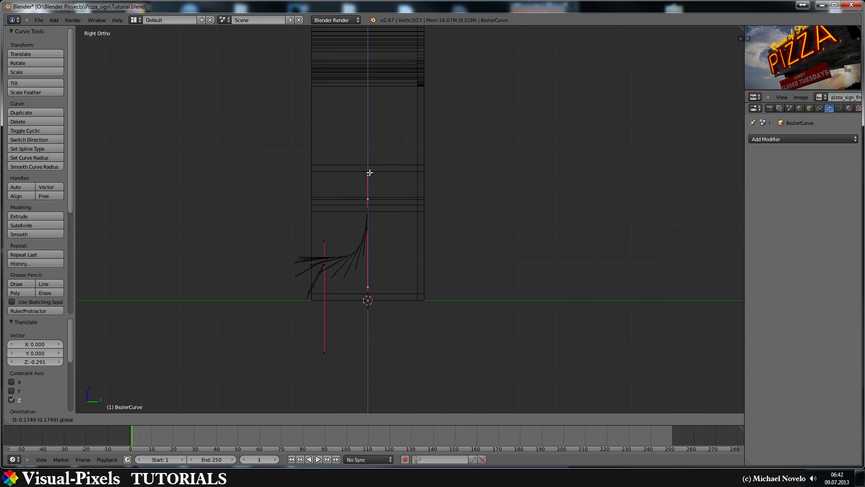
{"action": "left_click", "coordinate": [370, 172]}
{"action": "right_click", "coordinate": [318, 350]}
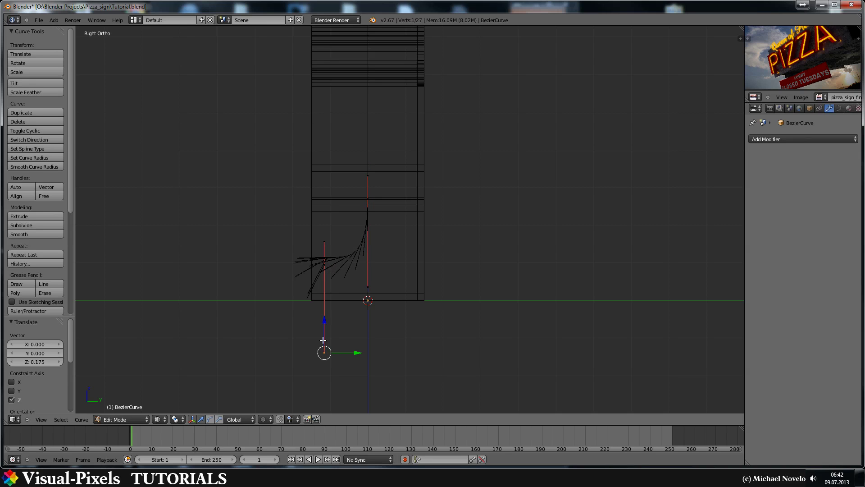
{"action": "key", "text": "g"}
{"action": "key", "text": "z"}
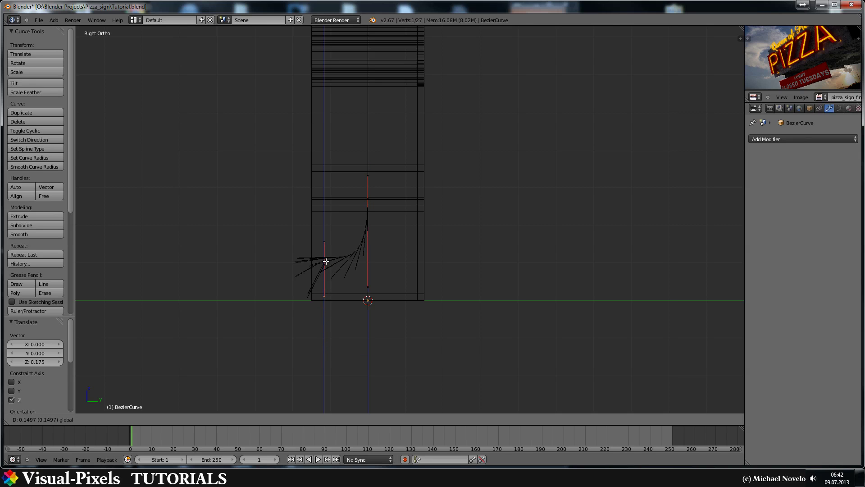
{"action": "left_click", "coordinate": [332, 258]}
Step: Move the stem's extruded bottom end point 0.242 along Y toward the back of the letter
{"action": "middle_click_drag", "start_coordinate": [384, 269], "coordinate": [433, 291]}
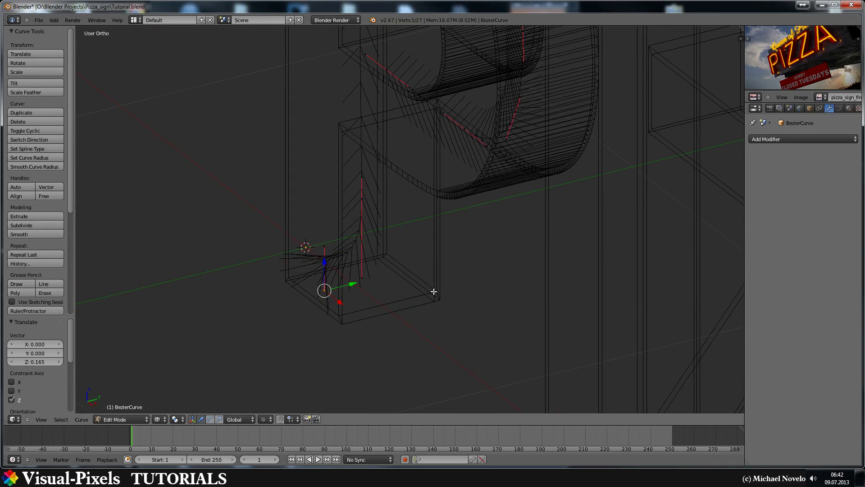
{"action": "right_click", "coordinate": [321, 259]}
{"action": "left_click_drag", "start_coordinate": [354, 262], "coordinate": [431, 230]}
Step: Rotate the stem's end point about -88.5° in the right side view so its handles run along Y
{"action": "middle_click_drag", "start_coordinate": [467, 258], "coordinate": [413, 240]}
{"action": "middle_click_drag", "start_coordinate": [413, 241], "coordinate": [449, 237]}
{"action": "key", "text": "KP_1"}
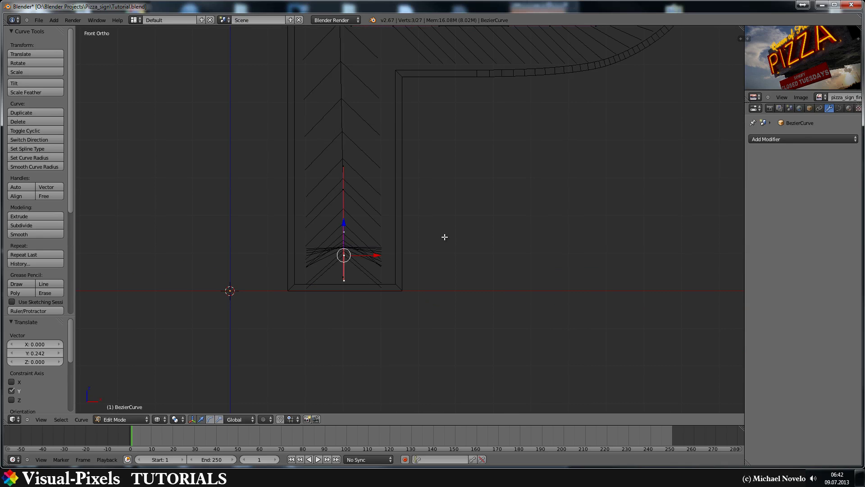
{"action": "key", "text": "KP_3"}
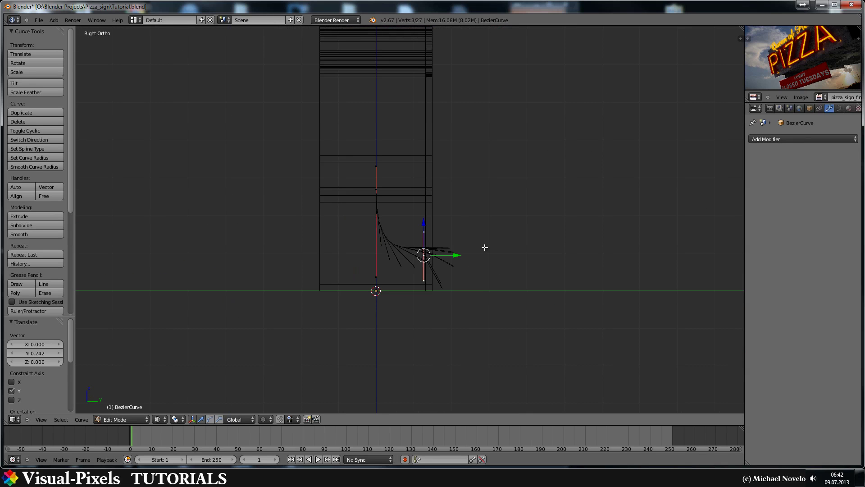
{"action": "key", "text": "r"}
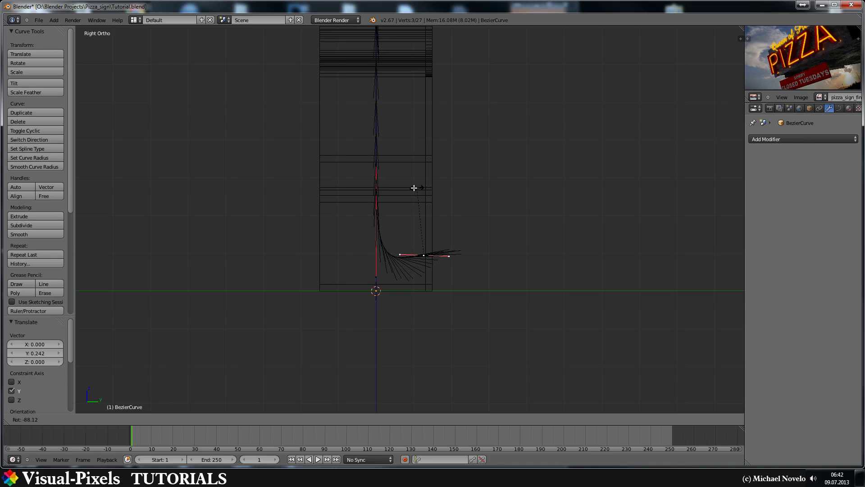
{"action": "left_click", "coordinate": [417, 188]}
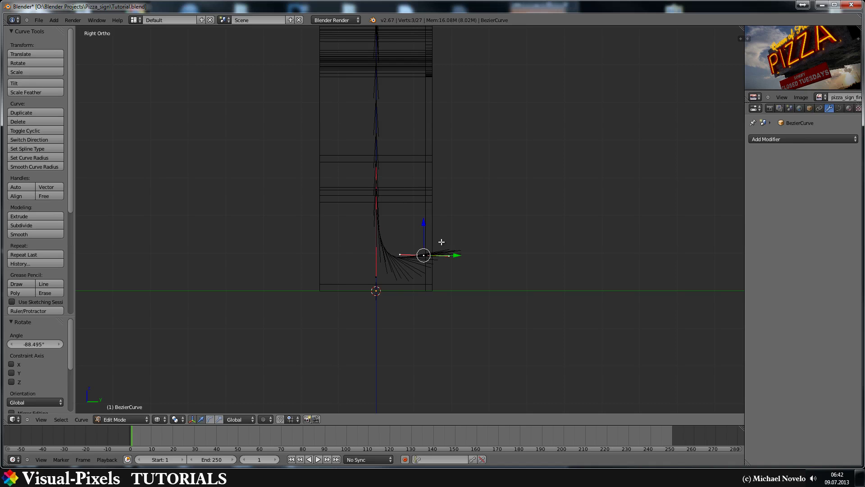
Step: In solid shading, move the stem's end point about 0.048 further along Y through the letter's back face
{"action": "middle_click_drag", "start_coordinate": [442, 242], "coordinate": [493, 233]}
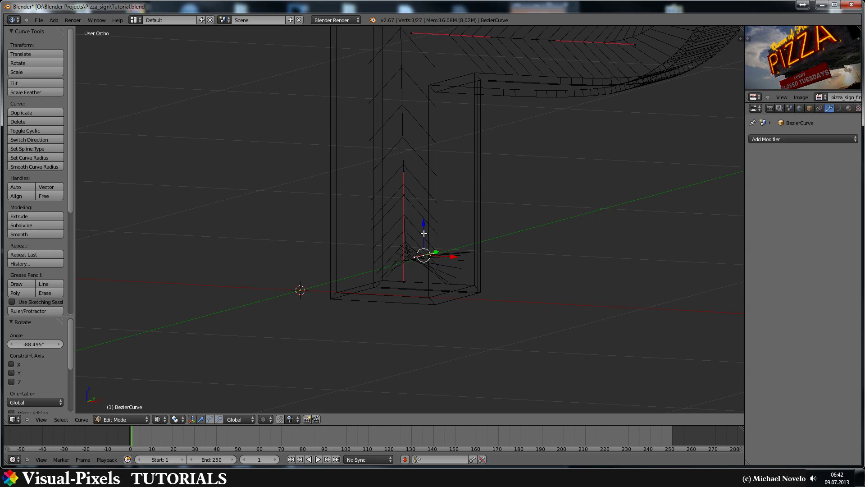
{"action": "key", "text": "KP_1"}
{"action": "key", "text": "z"}
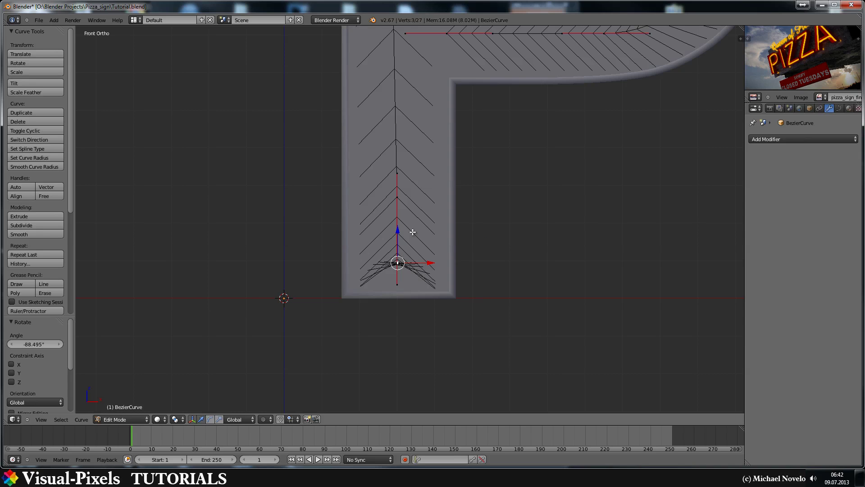
{"action": "scroll", "coordinate": [435, 205], "scroll_direction": "down", "scroll_amount": 4}
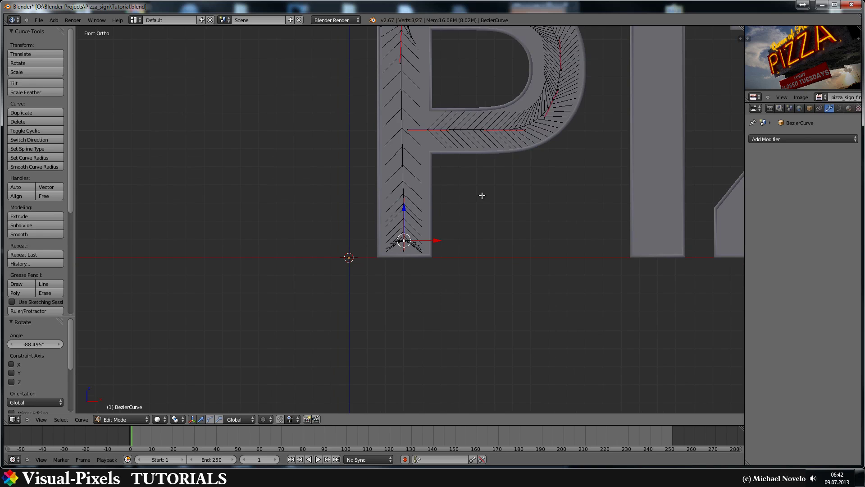
{"action": "middle_click_drag", "start_coordinate": [481, 195], "coordinate": [415, 200]}
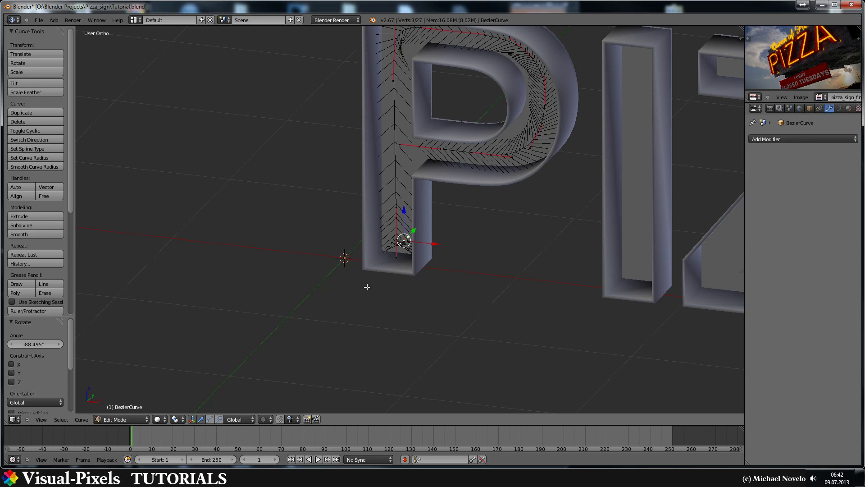
{"action": "middle_click_drag", "start_coordinate": [452, 234], "coordinate": [434, 244]}
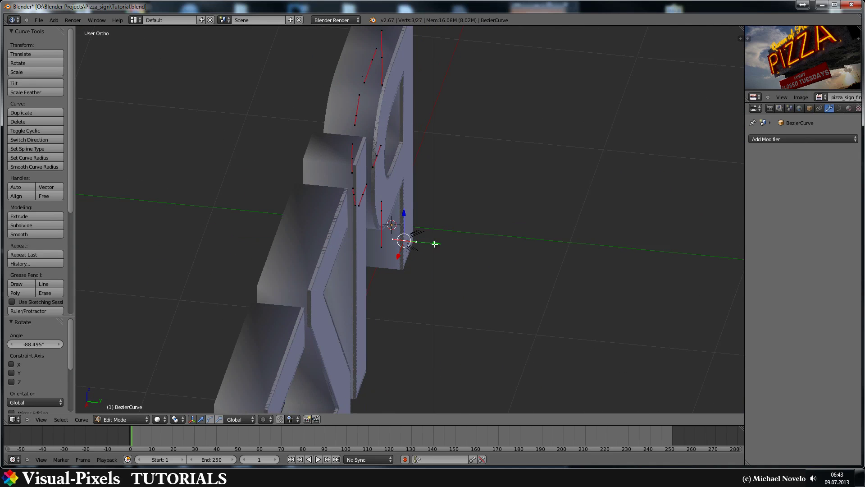
{"action": "left_click_drag", "start_coordinate": [434, 244], "coordinate": [444, 243]}
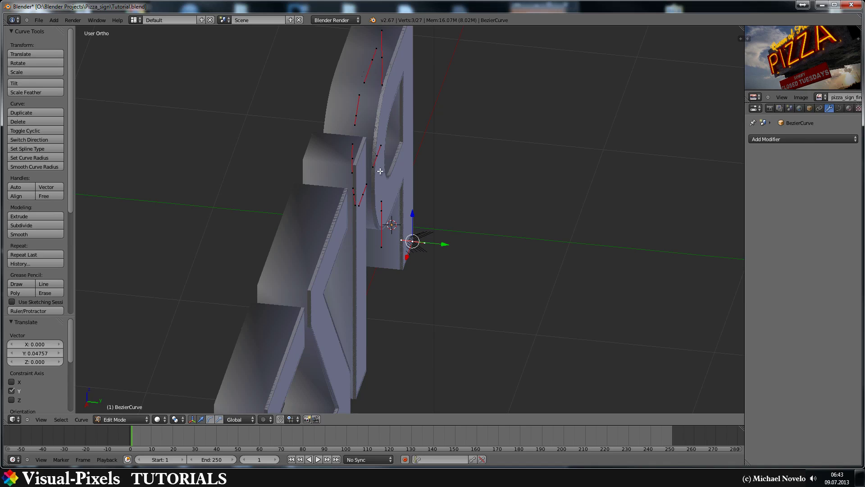
Step: Extrude the open end point of the bowl's lower bar and move the new point 0.242 along Y
{"action": "middle_click_drag", "start_coordinate": [375, 170], "coordinate": [431, 181]}
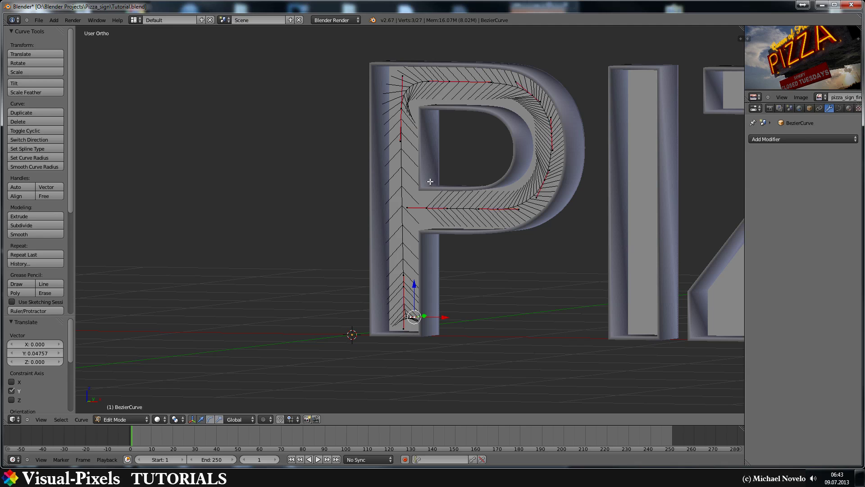
{"action": "right_click", "coordinate": [430, 205]}
{"action": "middle_click_drag", "start_coordinate": [441, 147], "coordinate": [464, 183]}
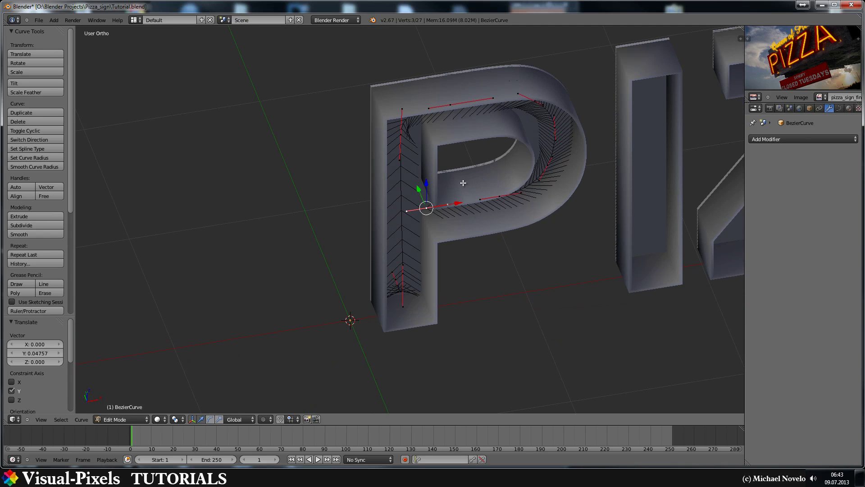
{"action": "key", "text": "e"}
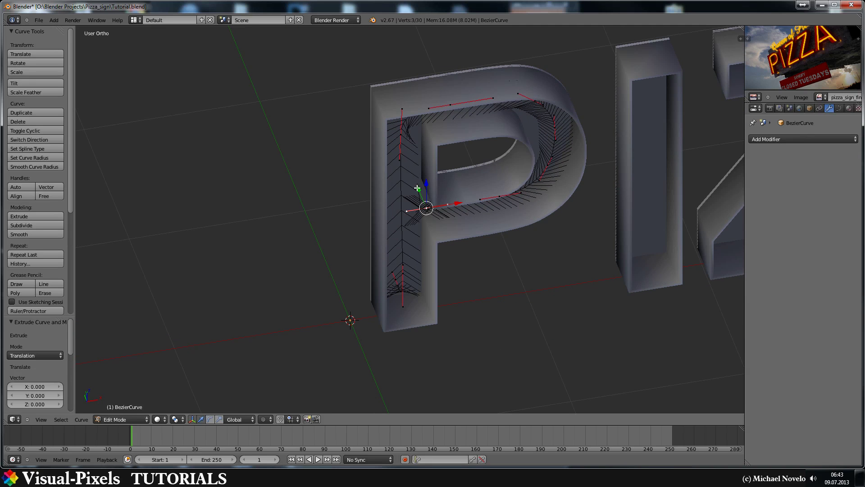
{"action": "key", "text": "g"}
{"action": "key", "text": "y"}
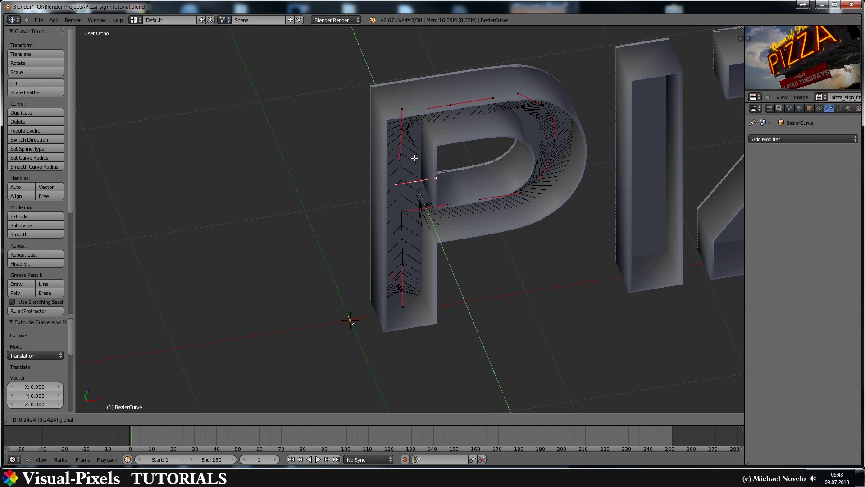
{"action": "left_click", "coordinate": [411, 152]}
Step: Rotate the bowl's extruded end point 86.976° and another 2.957° in the top view to align its handles with Y
{"action": "middle_click_drag", "start_coordinate": [453, 155], "coordinate": [490, 167]}
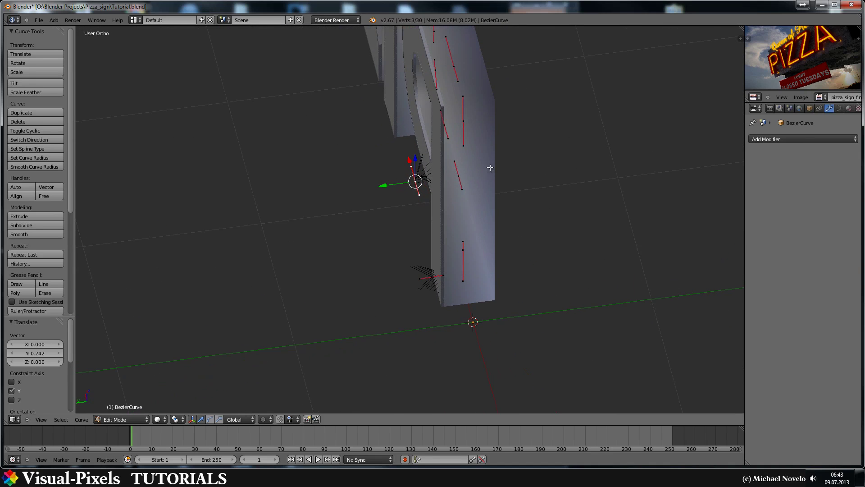
{"action": "middle_click_drag", "start_coordinate": [431, 186], "coordinate": [430, 184]}
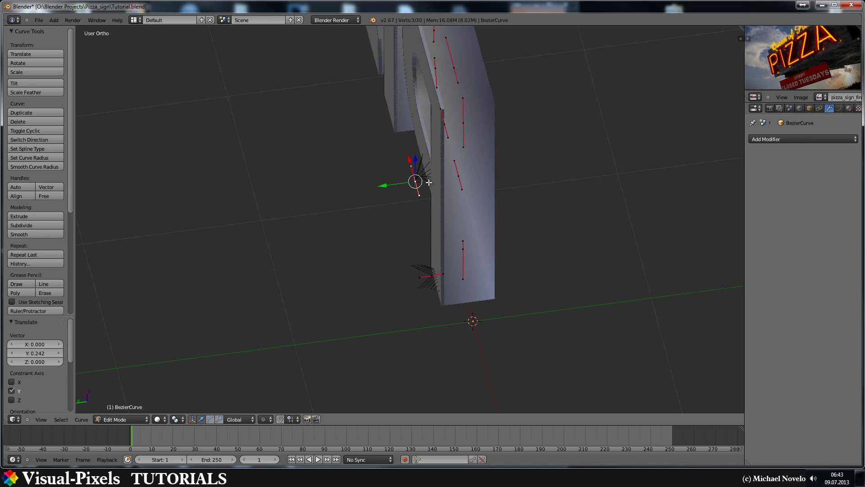
{"action": "key", "text": "KP_7"}
{"action": "key", "text": "r"}
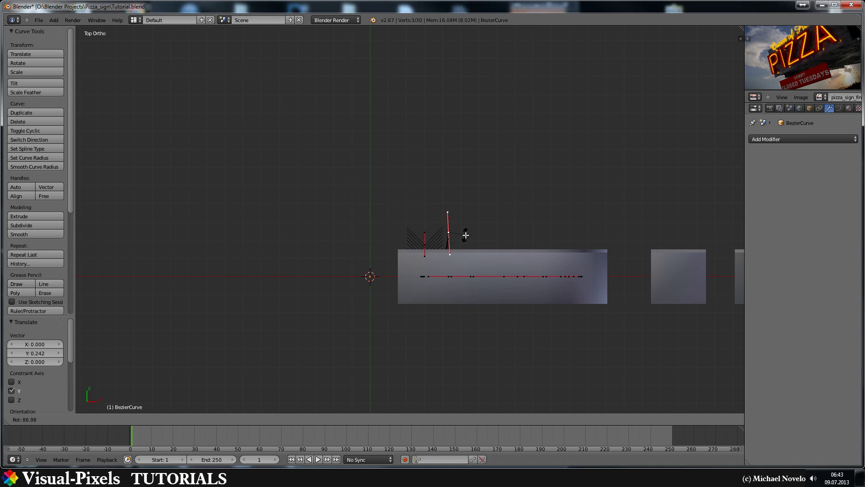
{"action": "left_click", "coordinate": [465, 235]}
{"action": "key", "text": "r"}
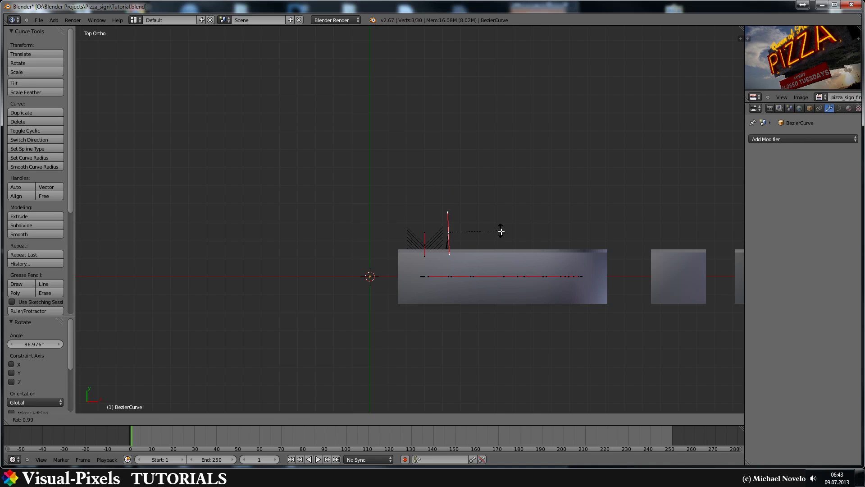
{"action": "left_click", "coordinate": [501, 232]}
Step: Move the inner handle of the bend point on the bowl's lower bar about 0.073 along X
{"action": "middle_click_drag", "start_coordinate": [455, 283], "coordinate": [462, 257]}
{"action": "scroll", "coordinate": [465, 251], "scroll_direction": "up", "scroll_amount": 6}
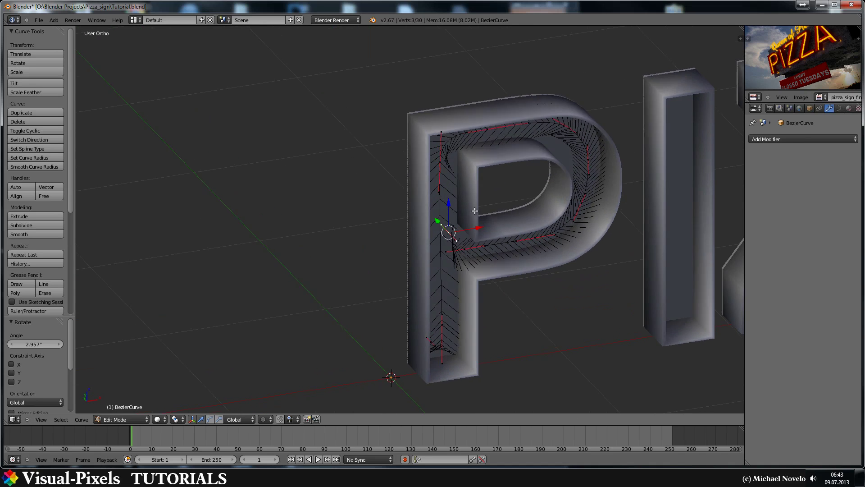
{"action": "scroll", "coordinate": [467, 252], "scroll_direction": "up", "scroll_amount": 2}
{"action": "middle_click_drag", "start_coordinate": [536, 265], "coordinate": [408, 230], "text": "shift"}
{"action": "right_click", "coordinate": [384, 278]}
{"action": "key", "text": "g"}
{"action": "key", "text": "x"}
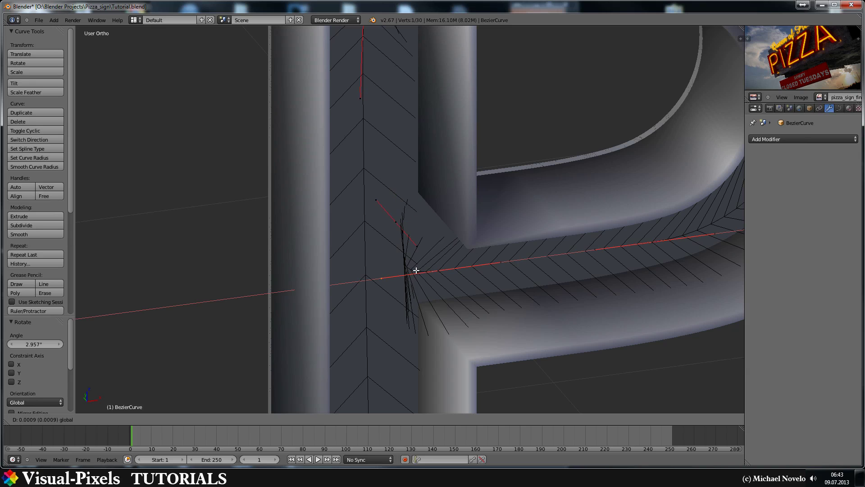
{"action": "left_click", "coordinate": [446, 267]}
Step: Move the whole bend point on the bowl's lower bar about 0.039 along X
{"action": "right_click", "coordinate": [438, 270]}
{"action": "key", "text": "g"}
{"action": "key", "text": "x"}
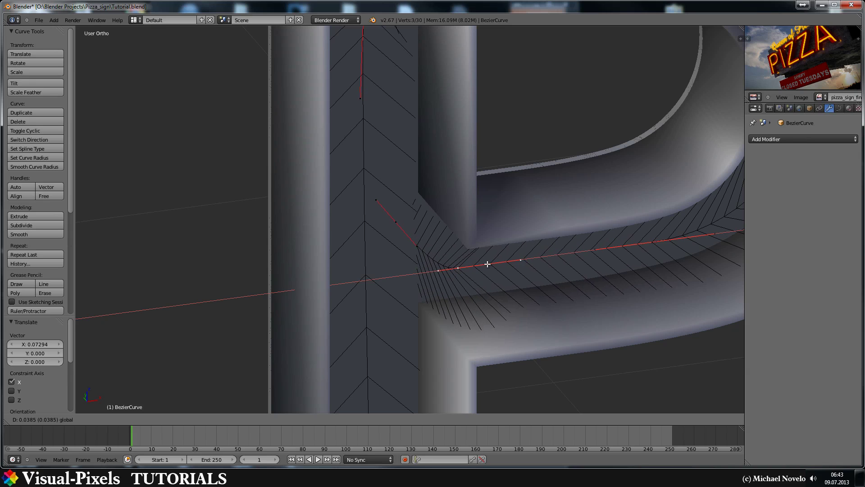
{"action": "left_click", "coordinate": [486, 261]}
{"action": "middle_click_drag", "start_coordinate": [455, 259], "coordinate": [447, 247]}
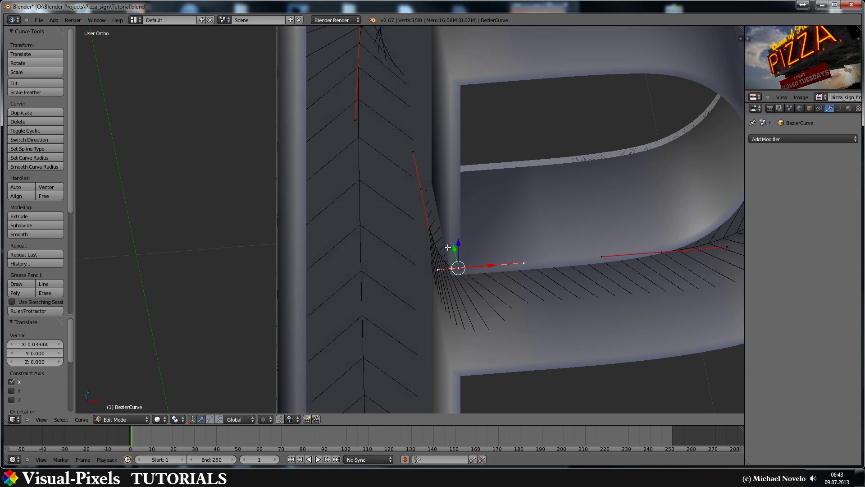
{"action": "middle_click_drag", "start_coordinate": [424, 198], "coordinate": [412, 150]}
{"action": "scroll", "coordinate": [412, 149], "scroll_direction": "down", "scroll_amount": 5}
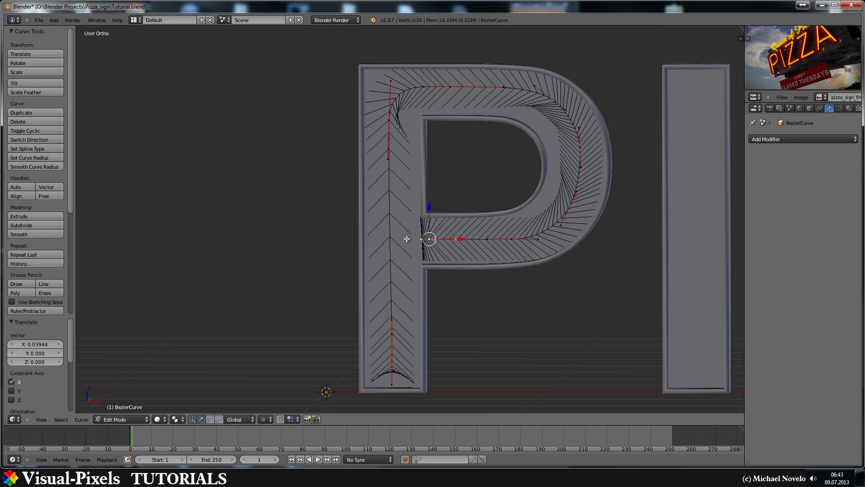
Step: Return to Object Mode and set the P curve's fill mode to Full
{"action": "key", "text": "Tab"}
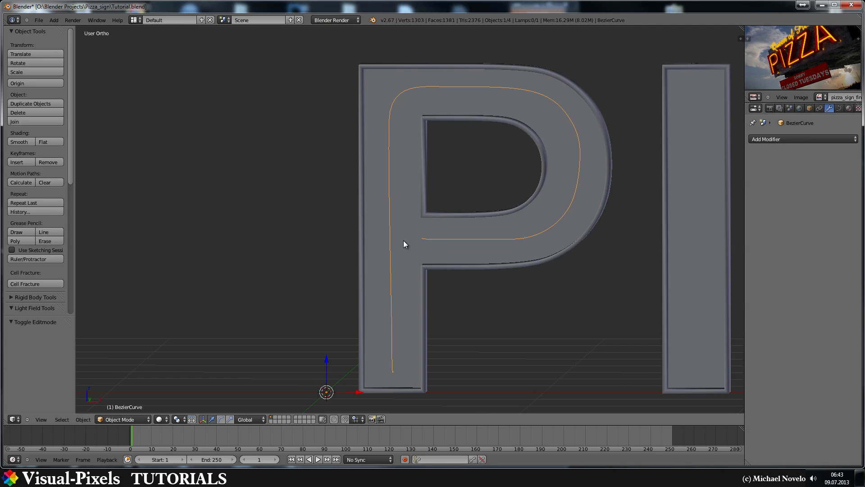
{"action": "key", "text": "Tab"}
{"action": "key", "text": "Tab"}
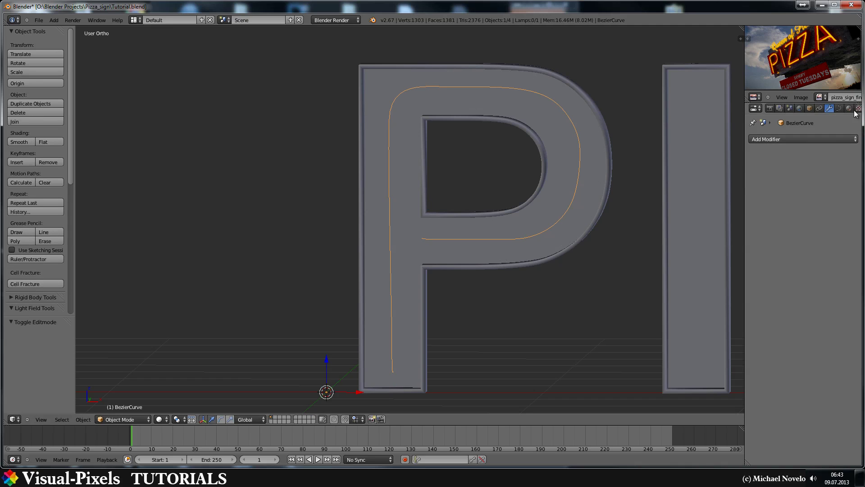
{"action": "left_click", "coordinate": [838, 108]}
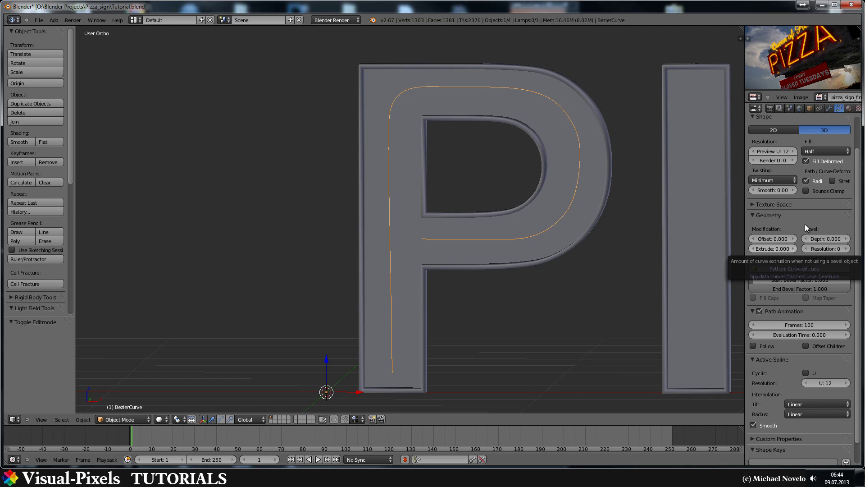
{"action": "left_click", "coordinate": [833, 150]}
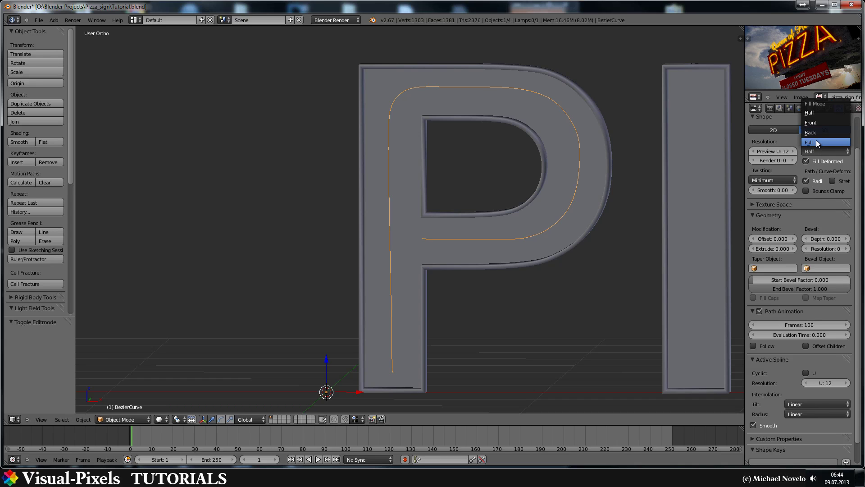
{"action": "left_click", "coordinate": [816, 142]}
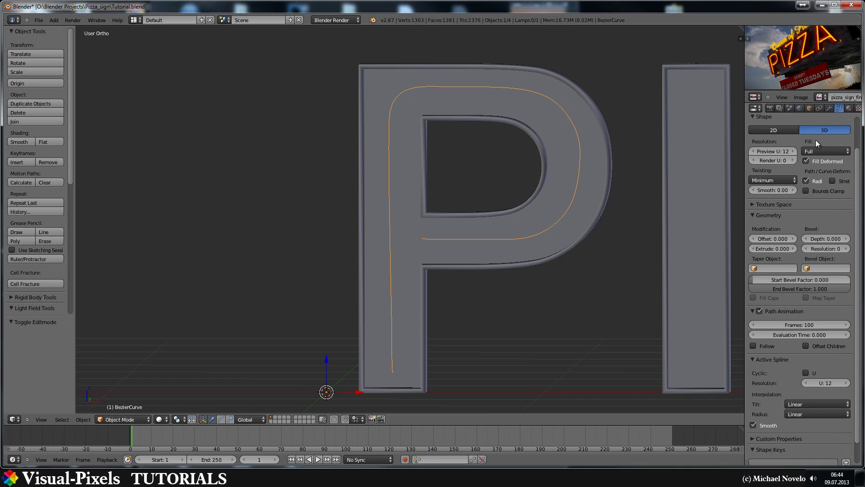
Step: Try small Extrude values on the P curve and reset Extrude to 0
{"action": "left_click", "coordinate": [792, 248]}
{"action": "left_click", "coordinate": [792, 249]}
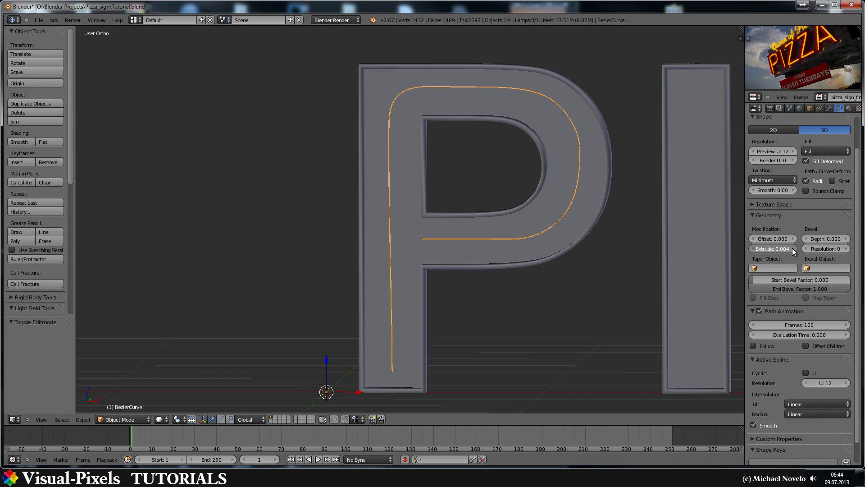
{"action": "left_click", "coordinate": [792, 248]}
{"action": "left_click", "coordinate": [792, 248]}
{"action": "left_click_drag", "start_coordinate": [785, 248], "coordinate": [776, 250]}
{"action": "type", "text": "0"}
{"action": "key", "text": "Return"}
Step: Set the P curve's bevel depth to 0.0292 to give it tube thickness
{"action": "left_click_drag", "start_coordinate": [833, 241], "coordinate": [828, 240]}
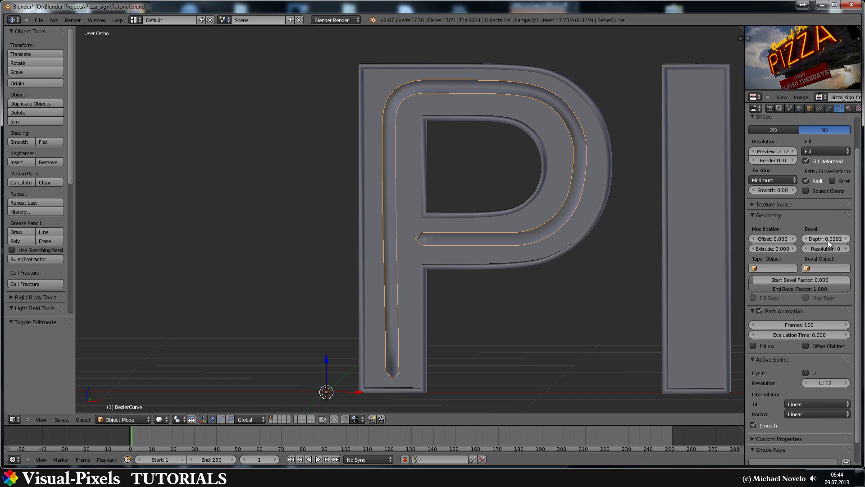
{"action": "middle_click_drag", "start_coordinate": [579, 222], "coordinate": [588, 251]}
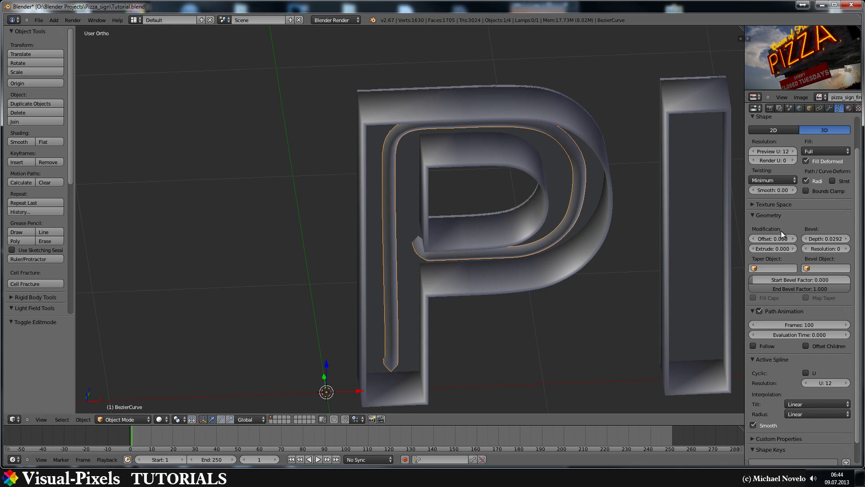
Step: Set the P curve's bevel resolution to 6 to round the tube
{"action": "left_click", "coordinate": [840, 250]}
{"action": "left_click", "coordinate": [841, 250]}
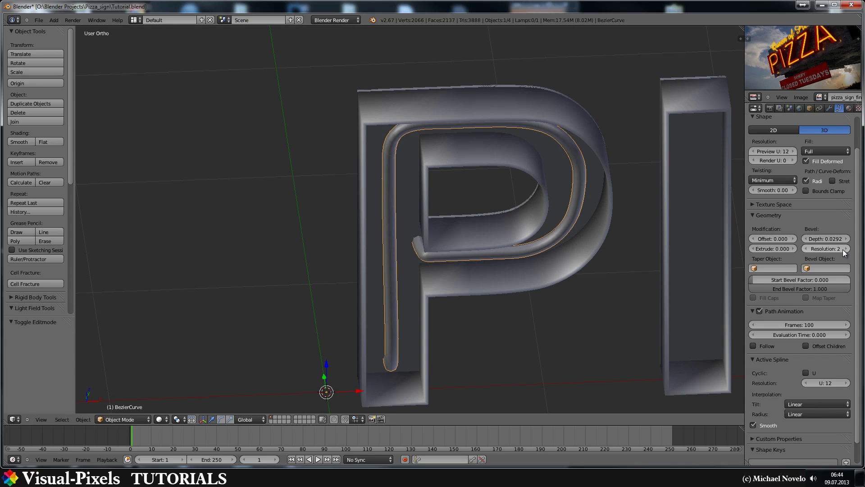
{"action": "left_click", "coordinate": [843, 251]}
{"action": "left_click", "coordinate": [844, 250]}
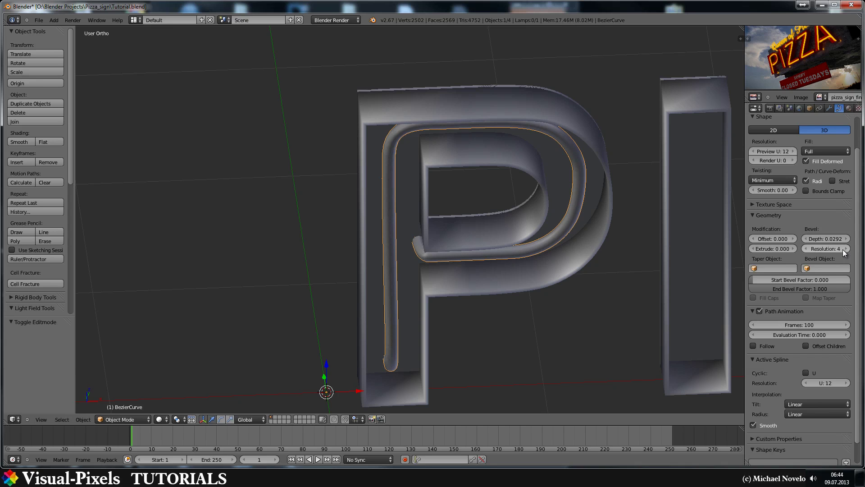
{"action": "left_click", "coordinate": [844, 250]}
{"action": "left_click", "coordinate": [845, 250]}
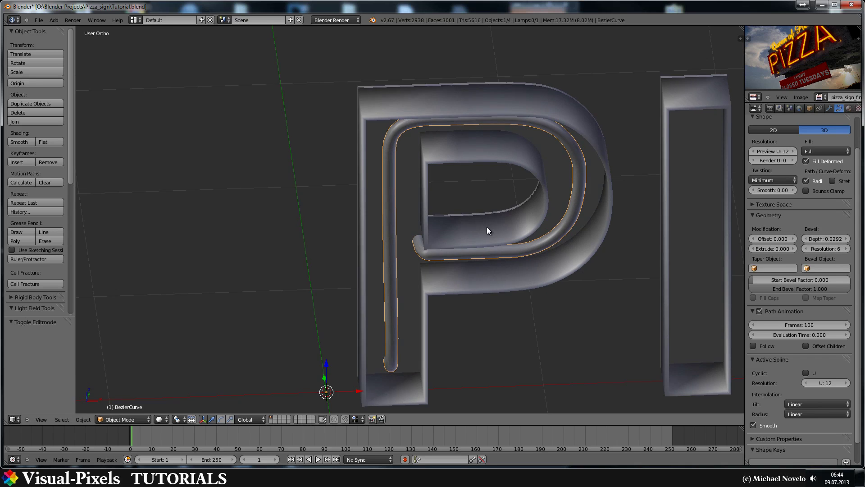
Step: Examine the P tube's fit inside its letter shell from several angles and look over the neighbouring I, Z and Z letters
{"action": "middle_click_drag", "start_coordinate": [486, 226], "coordinate": [473, 214]}
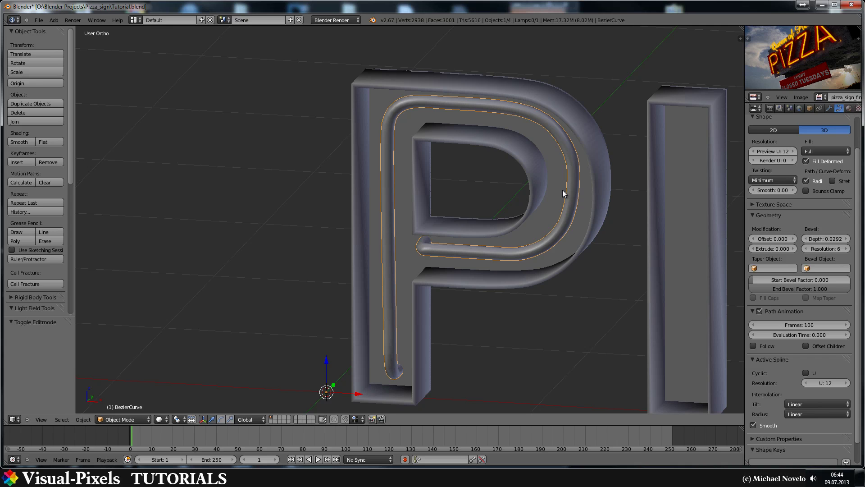
{"action": "mouse_move", "coordinate": [540, 192]}
{"action": "middle_mouse_down", "text": "shift"}
{"action": "mouse_move", "coordinate": [401, 176]}
{"action": "mouse_move", "coordinate": [466, 177]}
{"action": "mouse_move", "coordinate": [413, 164]}
{"action": "mouse_move", "coordinate": [497, 187]}
{"action": "middle_mouse_up", "text": "shift"}
{"action": "scroll", "coordinate": [496, 188], "scroll_direction": "down", "scroll_amount": 3}
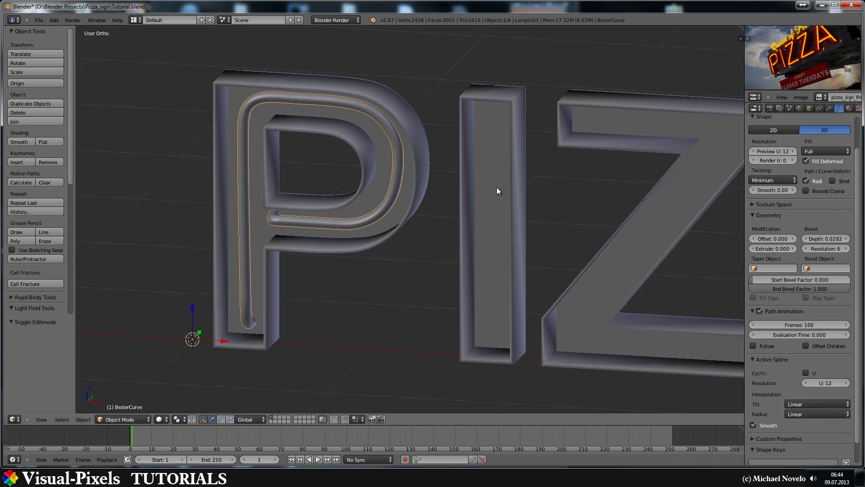
{"action": "middle_click_drag", "start_coordinate": [627, 199], "coordinate": [475, 189], "text": "shift"}
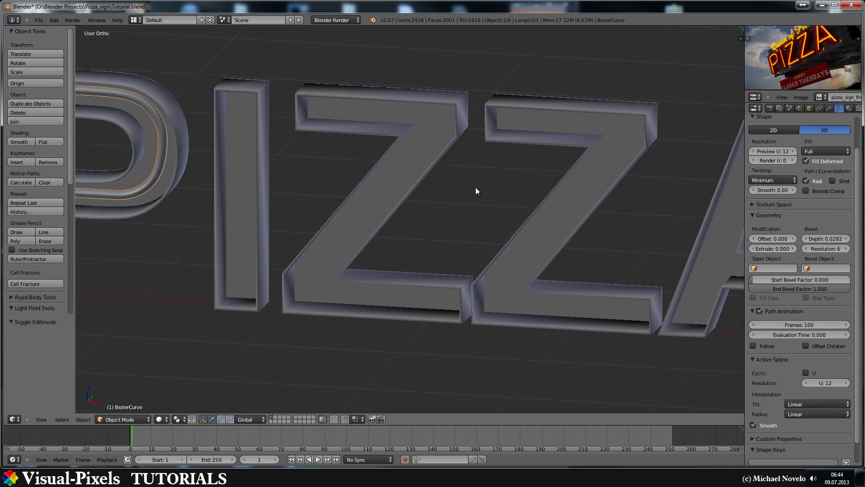
{"action": "middle_click_drag", "start_coordinate": [621, 197], "coordinate": [528, 194], "text": "shift"}
{"action": "middle_click_drag", "start_coordinate": [444, 194], "coordinate": [527, 197], "text": "shift"}
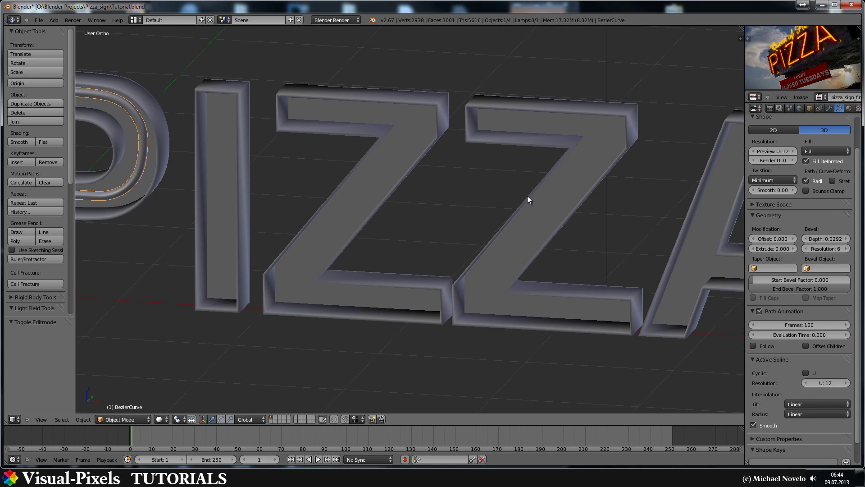
{"action": "middle_click_drag", "start_coordinate": [451, 193], "coordinate": [506, 197], "text": "shift"}
{"action": "middle_click_drag", "start_coordinate": [415, 195], "coordinate": [459, 197], "text": "shift"}
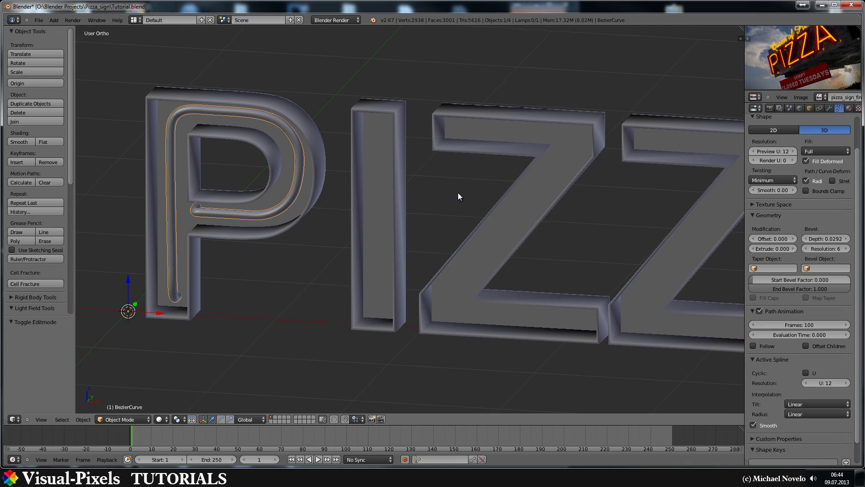
{"action": "middle_click_drag", "start_coordinate": [379, 186], "coordinate": [450, 196], "text": "shift"}
{"action": "middle_click_drag", "start_coordinate": [386, 193], "coordinate": [406, 195], "text": "shift"}
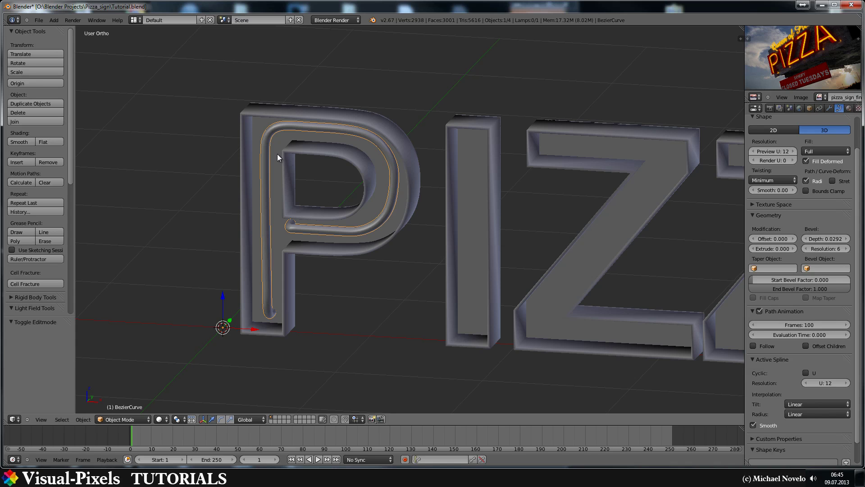
{"action": "mouse_move", "coordinate": [277, 155]}
{"action": "middle_mouse_down"}
{"action": "mouse_move", "coordinate": [289, 185]}
{"action": "mouse_move", "coordinate": [330, 164]}
{"action": "mouse_move", "coordinate": [296, 151]}
{"action": "middle_mouse_up"}
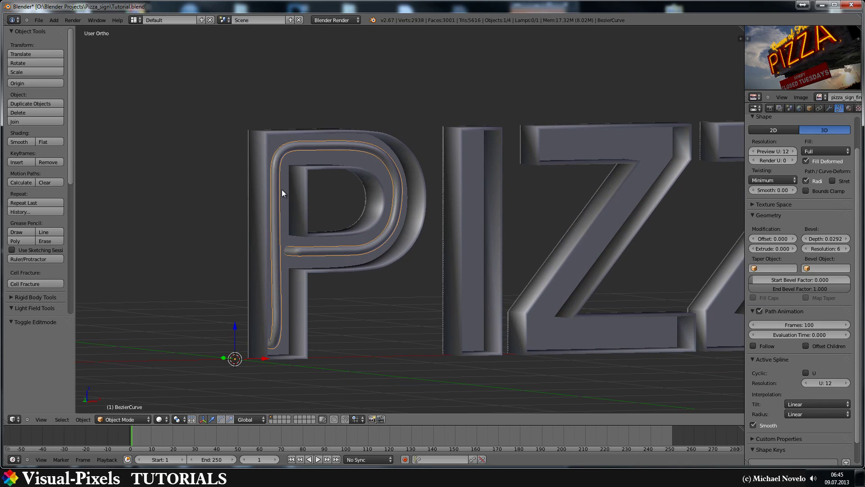
{"action": "middle_click_drag", "start_coordinate": [279, 183], "coordinate": [339, 170]}
Step: In front view, enter Edit Mode and move the bowl's lower outer curve point about 0.0083 along X
{"action": "key", "text": "KP_1"}
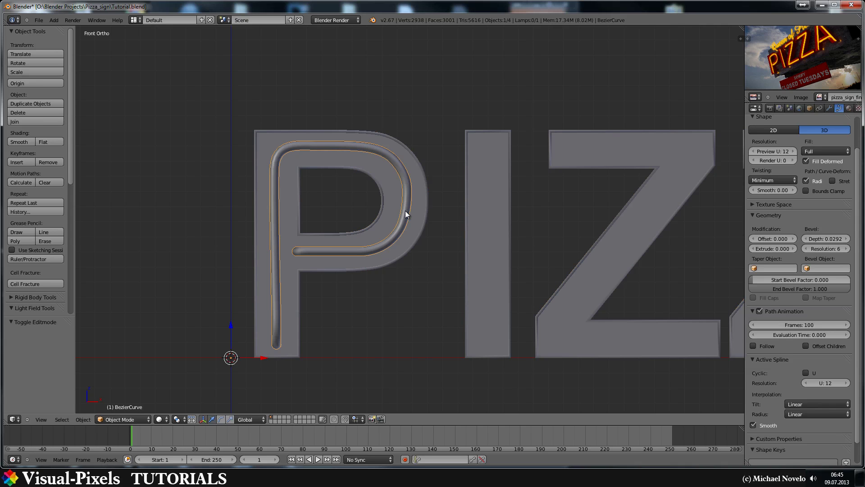
{"action": "key", "text": "Tab"}
{"action": "right_click", "coordinate": [402, 226]}
{"action": "scroll", "coordinate": [403, 225], "scroll_direction": "up", "scroll_amount": 2}
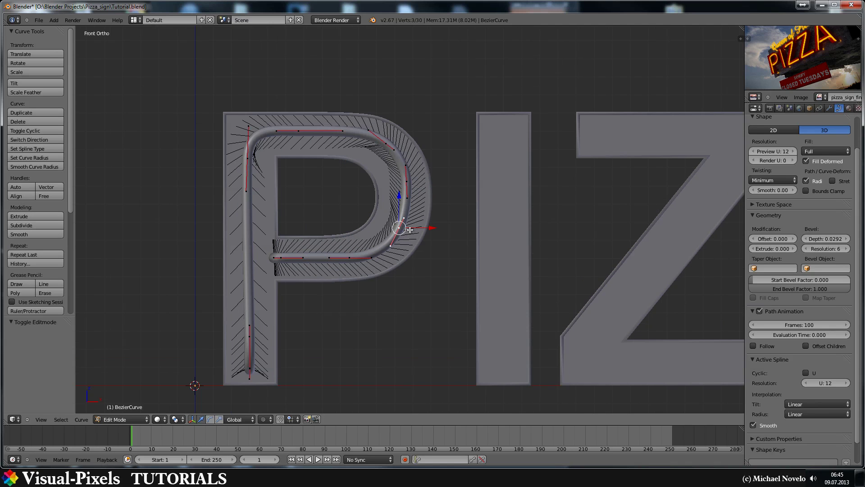
{"action": "key", "text": "g"}
{"action": "key", "text": "x"}
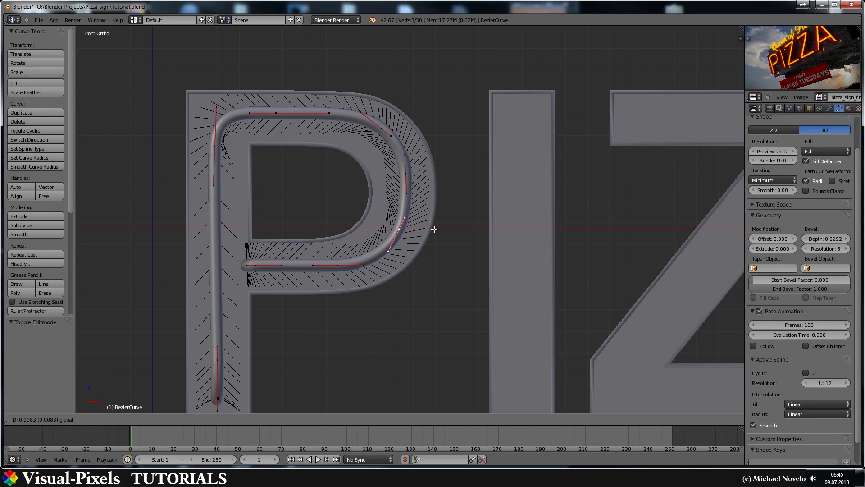
{"action": "left_click", "coordinate": [433, 228]}
Step: Try reshaping the bowl's outermost curve point by rotating it about -10.1°, scaling it by 1.239 and moving it about 0.0041 along X
{"action": "right_click", "coordinate": [405, 173]}
{"action": "key", "text": "r"}
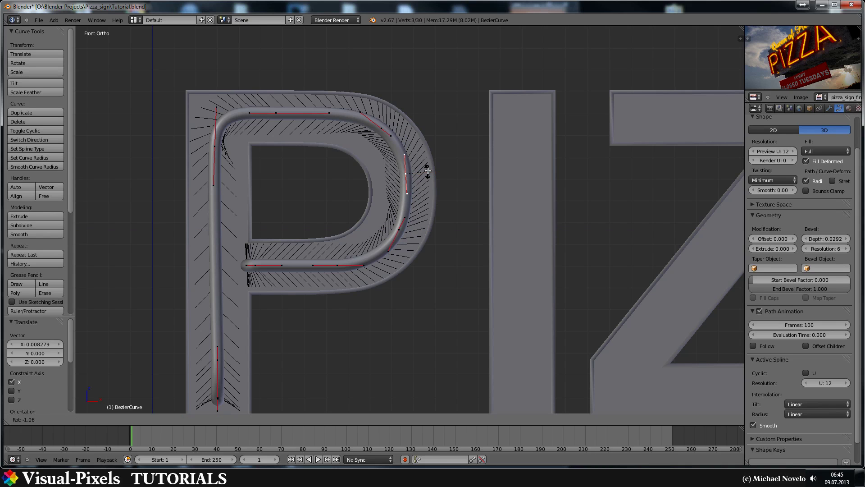
{"action": "left_click", "coordinate": [427, 173]}
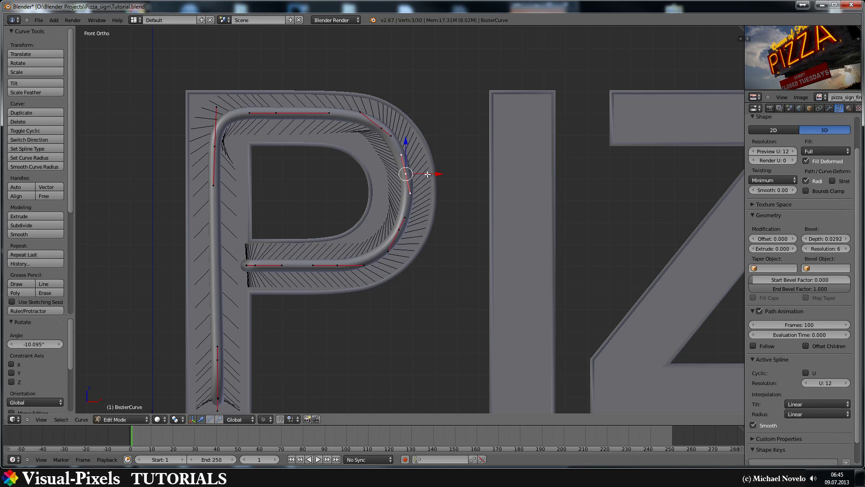
{"action": "key", "text": "s"}
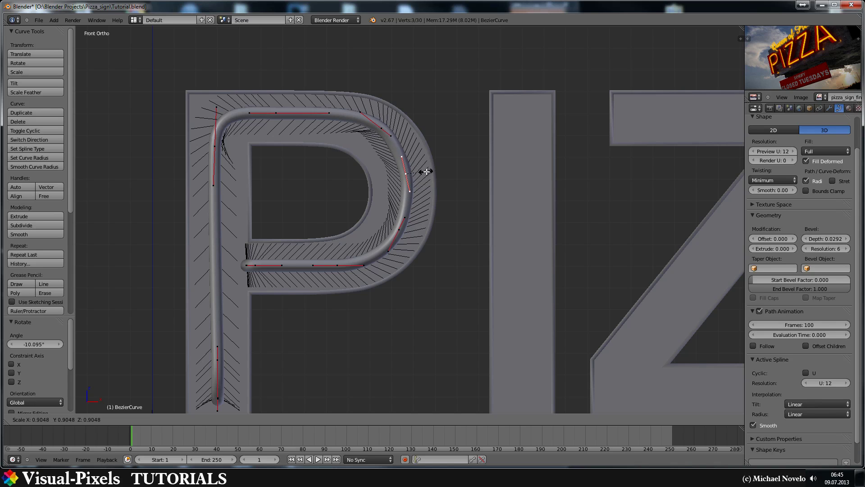
{"action": "left_click", "coordinate": [433, 175]}
{"action": "key", "text": "g"}
{"action": "key", "text": "x"}
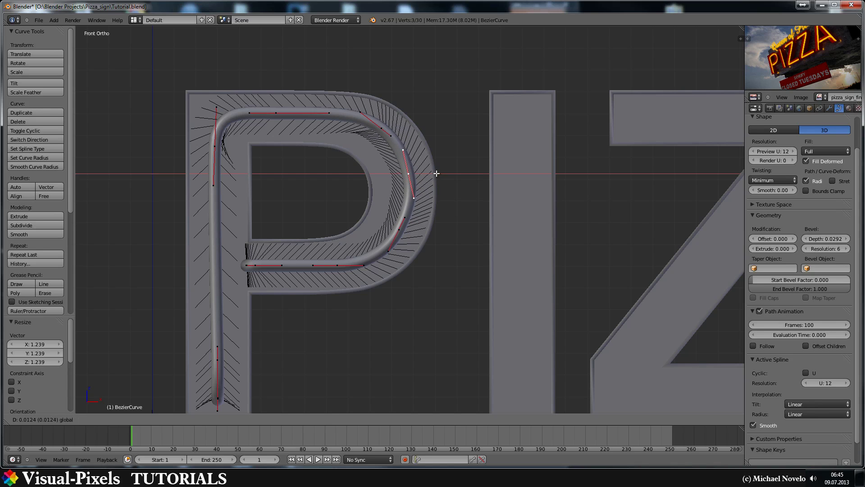
{"action": "left_click", "coordinate": [434, 173]}
Step: Delete the bowl's outermost curve point and move the lower neighbour's upper handle about 0.081 along X and 0.145 along Z
{"action": "key", "text": "x"}
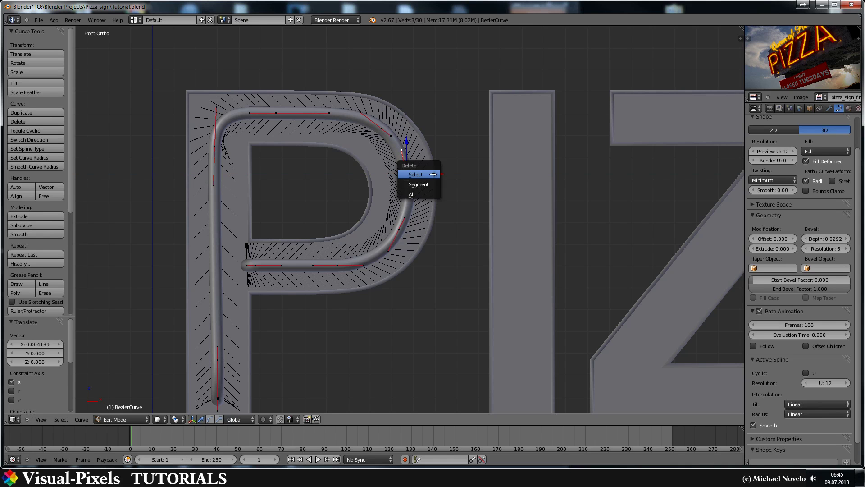
{"action": "left_click", "coordinate": [433, 174]}
{"action": "right_click", "coordinate": [399, 228]}
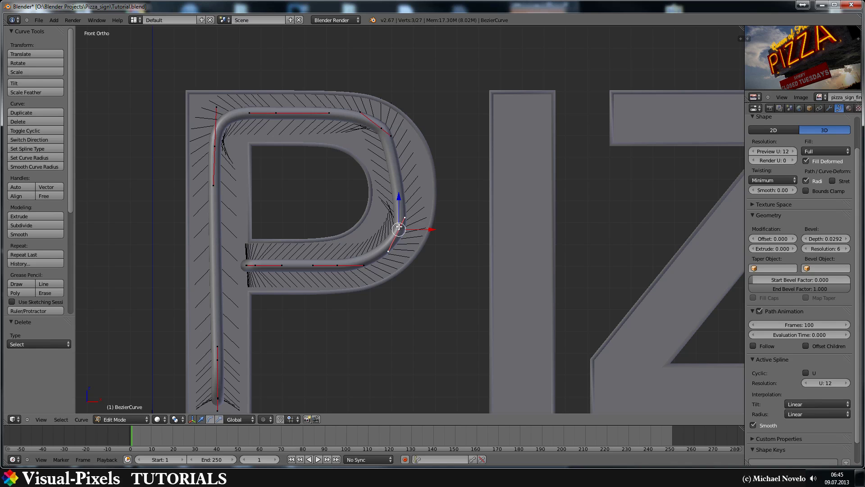
{"action": "right_click", "coordinate": [404, 218]}
{"action": "key", "text": "g"}
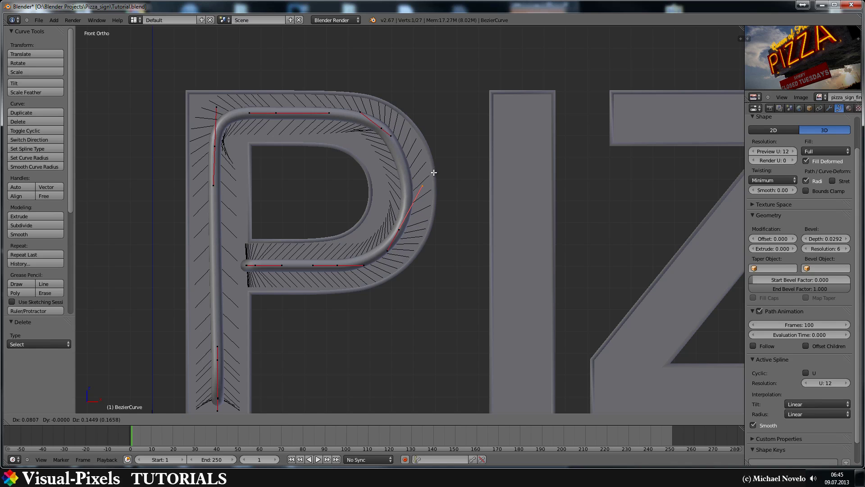
{"action": "left_click", "coordinate": [434, 172]}
Step: Move the bowl's upper curve point's lower handle about 0.050 along X and -0.035 along Z, and return to Object Mode
{"action": "right_click", "coordinate": [395, 137]}
{"action": "key", "text": "g"}
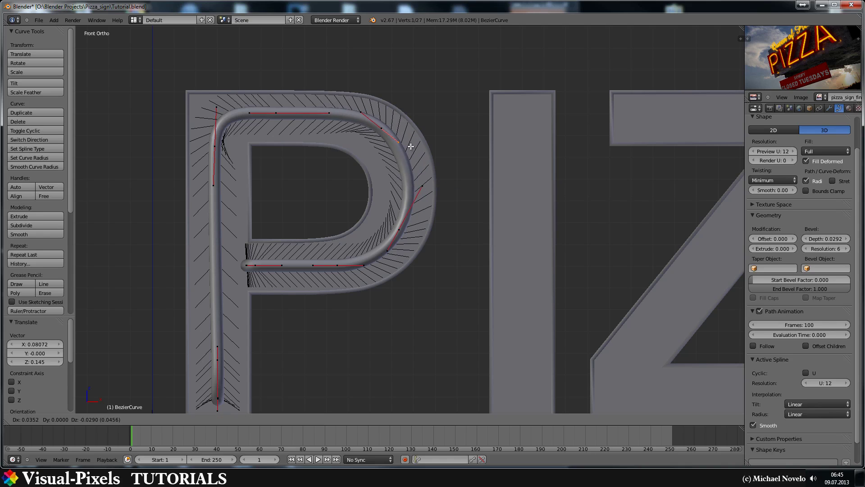
{"action": "left_click", "coordinate": [412, 148]}
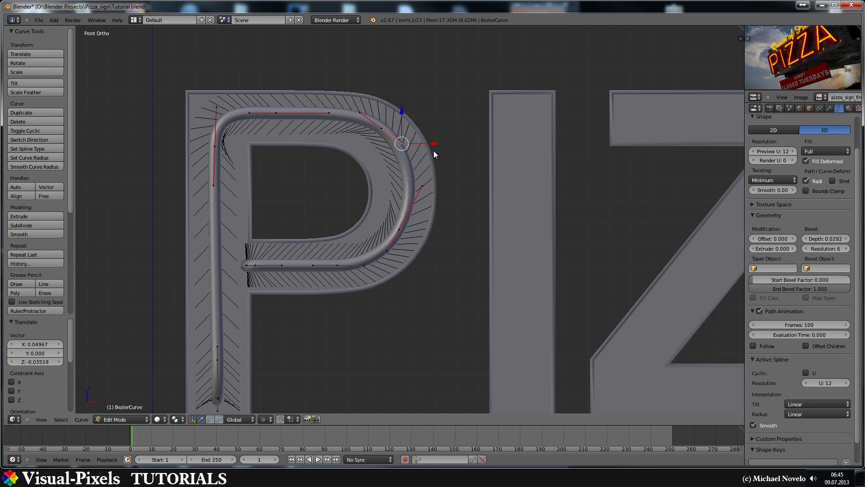
{"action": "key", "text": "Tab"}
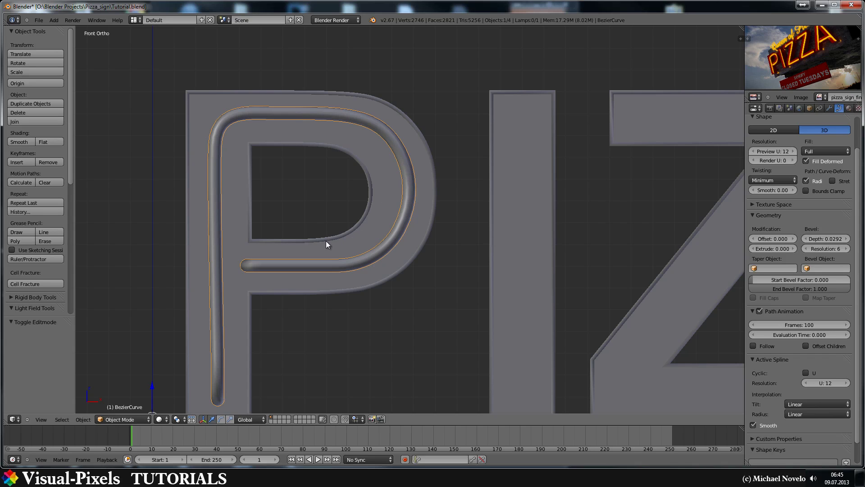
Step: Move the two end points of the bowl's lower bar together about -0.0062 along Z, and return to Object Mode
{"action": "key", "text": "Tab"}
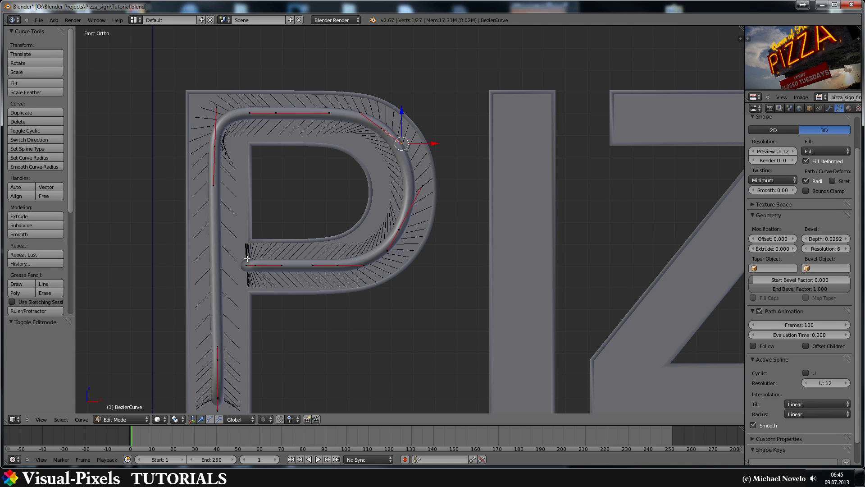
{"action": "key", "text": "a"}
{"action": "key", "text": "b"}
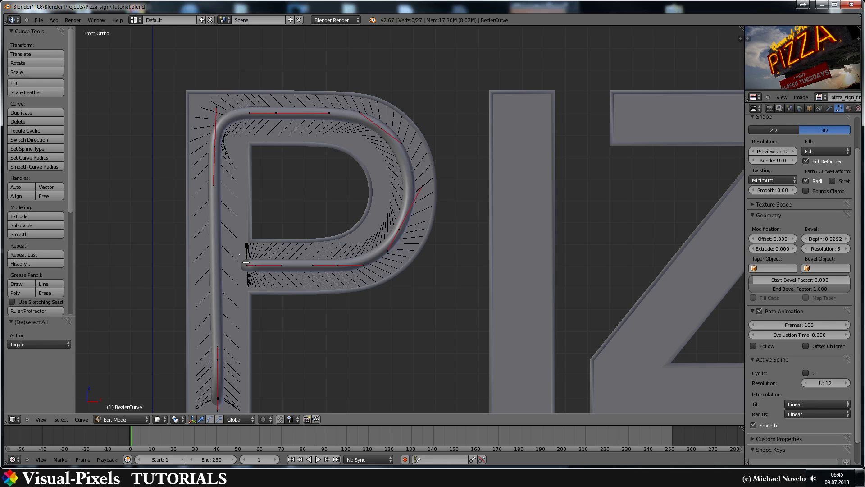
{"action": "left_click_drag", "start_coordinate": [239, 255], "coordinate": [274, 281]}
{"action": "key", "text": "g"}
{"action": "key", "text": "z"}
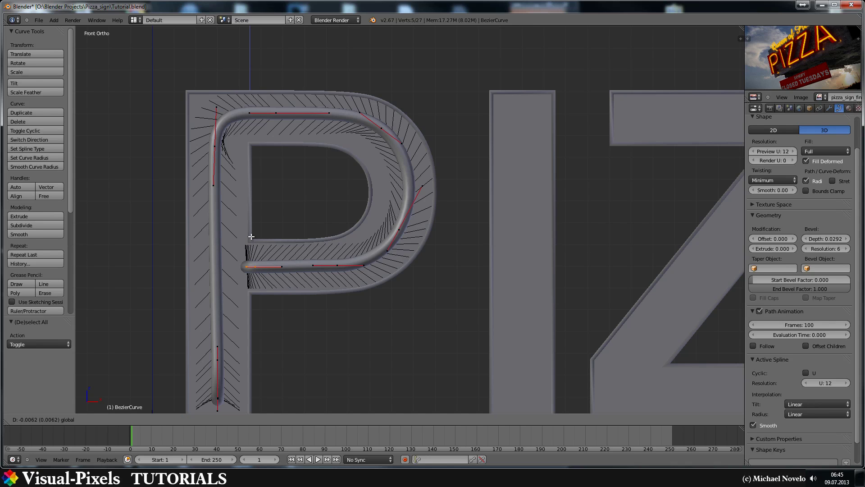
{"action": "left_click", "coordinate": [251, 236]}
{"action": "key", "text": "Tab"}
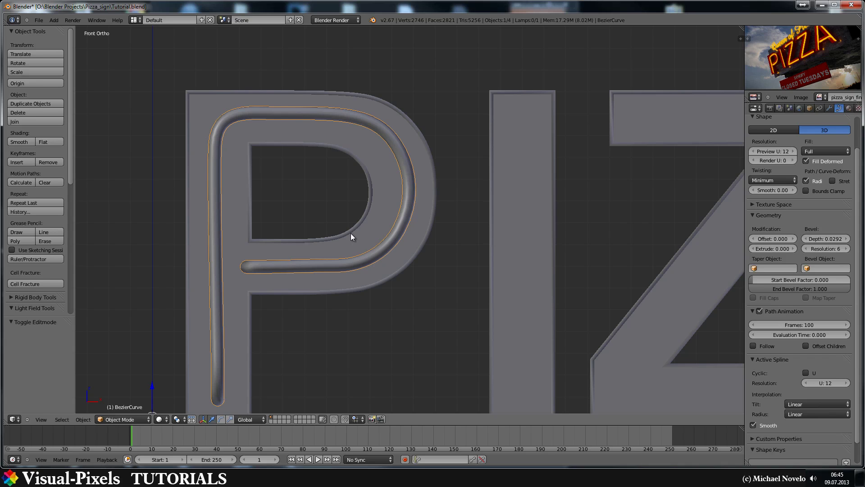
Step: Move the bend point on the bowl's lower bar slightly down along Z and return to Object Mode
{"action": "key", "text": "Tab"}
{"action": "right_click", "coordinate": [337, 264]}
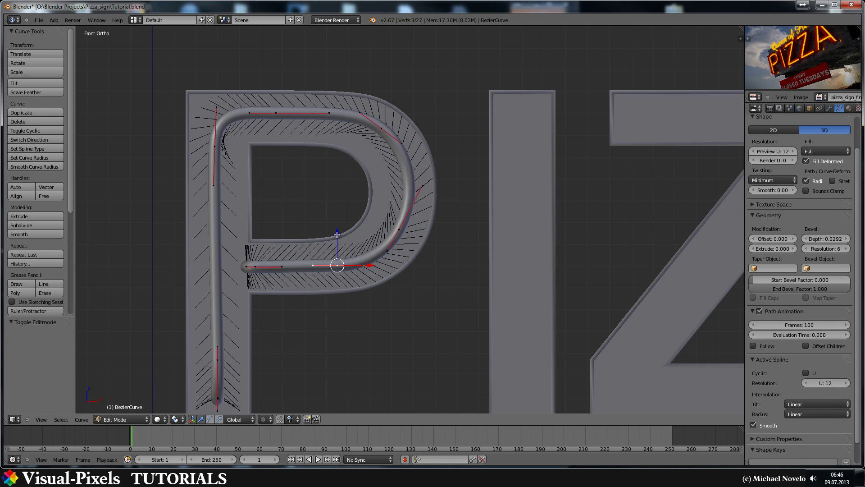
{"action": "left_click_drag", "start_coordinate": [337, 234], "coordinate": [334, 238]}
{"action": "key", "text": "Tab"}
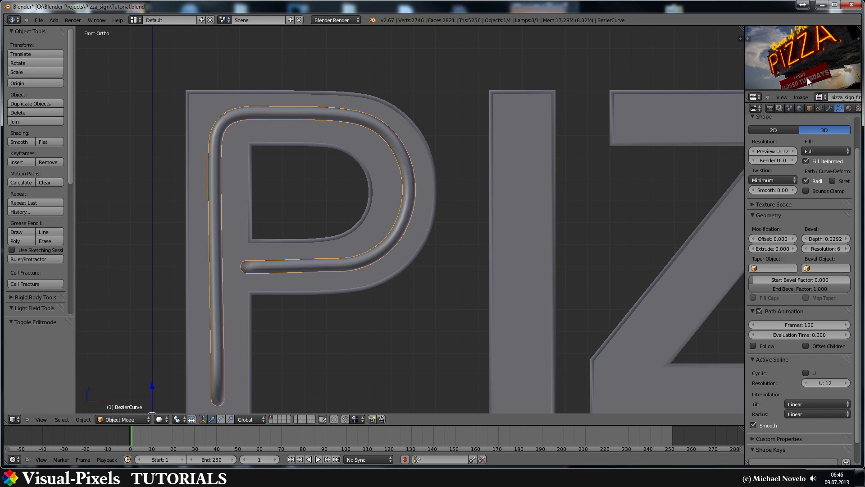
Step: Examine the neon tubes in the pizza sign reference photo up close, especially the ends and curves of the P
{"action": "scroll", "coordinate": [780, 69], "scroll_direction": "up", "scroll_amount": 5}
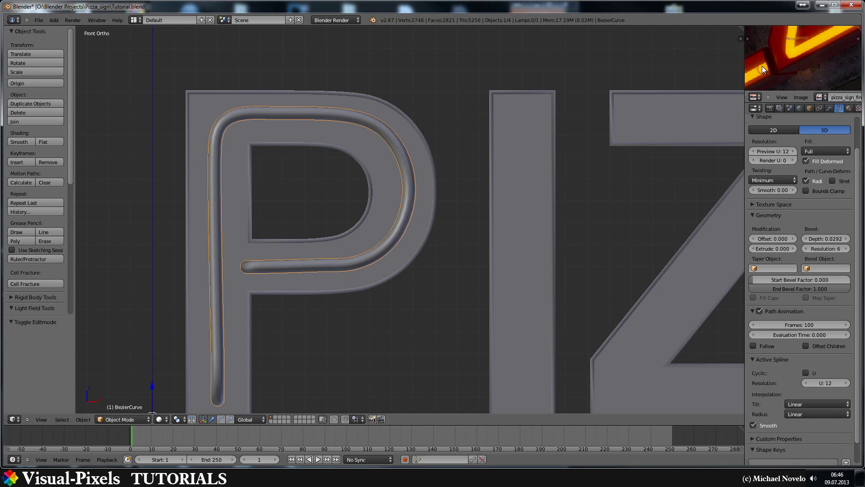
{"action": "mouse_move", "coordinate": [771, 63]}
{"action": "middle_mouse_down"}
{"action": "mouse_move", "coordinate": [851, 82]}
{"action": "mouse_move", "coordinate": [789, 66]}
{"action": "mouse_move", "coordinate": [852, 56]}
{"action": "middle_mouse_up"}
{"action": "scroll", "coordinate": [768, 38], "scroll_direction": "up", "scroll_amount": 4}
{"action": "middle_click_drag", "start_coordinate": [775, 37], "coordinate": [796, 48]}
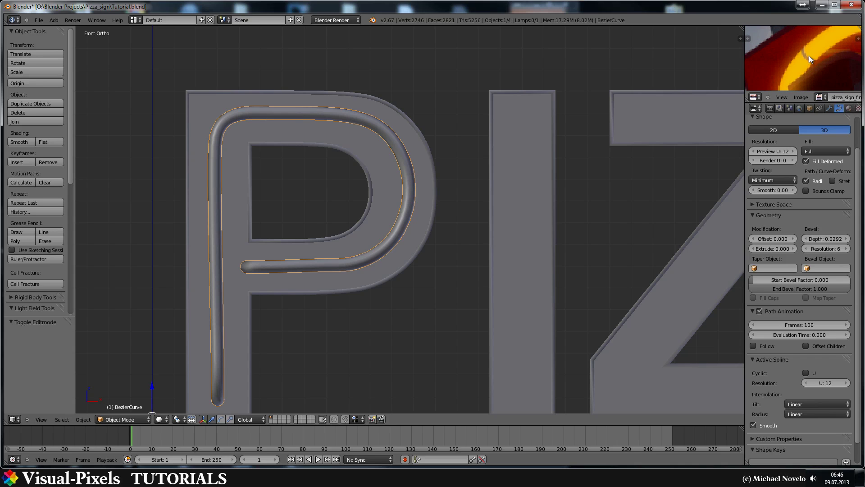
{"action": "scroll", "coordinate": [810, 58], "scroll_direction": "down", "scroll_amount": 4}
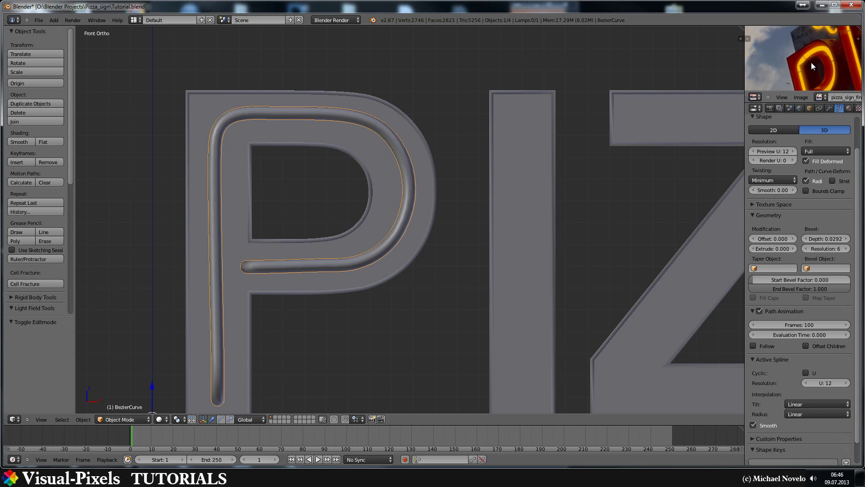
{"action": "scroll", "coordinate": [802, 70], "scroll_direction": "down", "scroll_amount": 2}
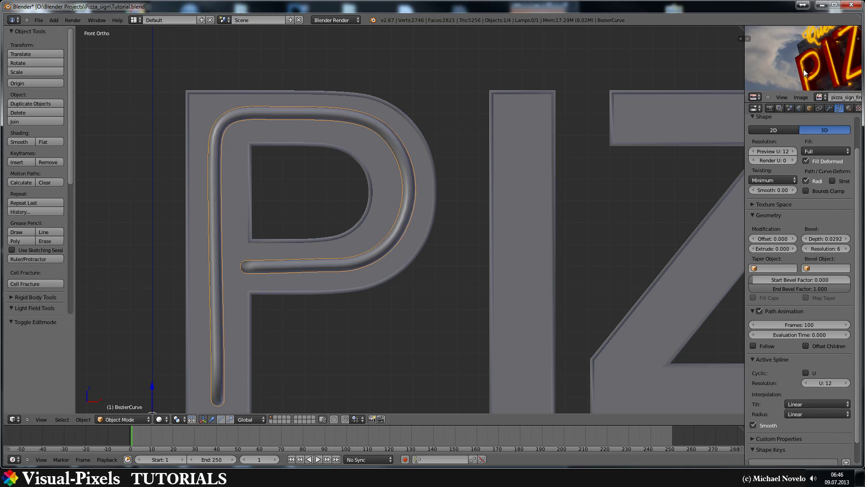
{"action": "scroll", "coordinate": [805, 72], "scroll_direction": "down", "scroll_amount": 4}
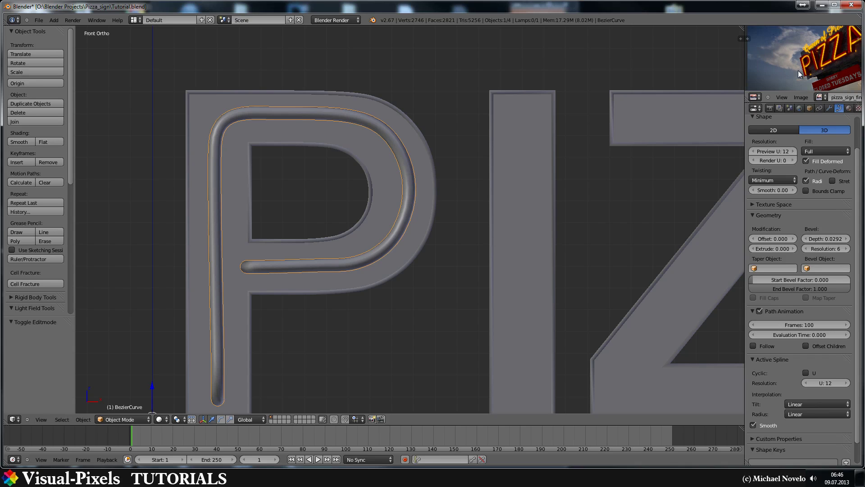
{"action": "middle_click_drag", "start_coordinate": [812, 59], "coordinate": [777, 54]}
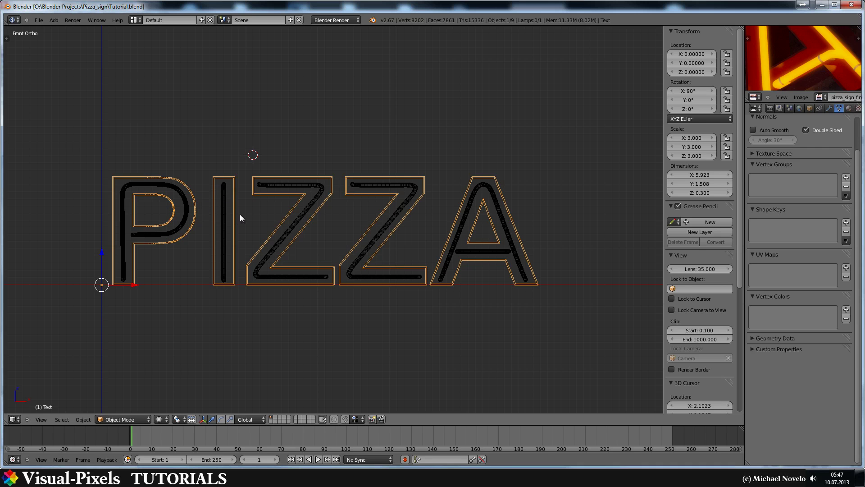
Step: Examine the neon tubes inside all the letter shells from several angles, from the P across to the A
{"action": "middle_click_drag", "start_coordinate": [239, 215], "coordinate": [236, 182]}
{"action": "scroll", "coordinate": [201, 227], "scroll_direction": "up", "scroll_amount": 4}
{"action": "scroll", "coordinate": [221, 205], "scroll_direction": "up", "scroll_amount": 2}
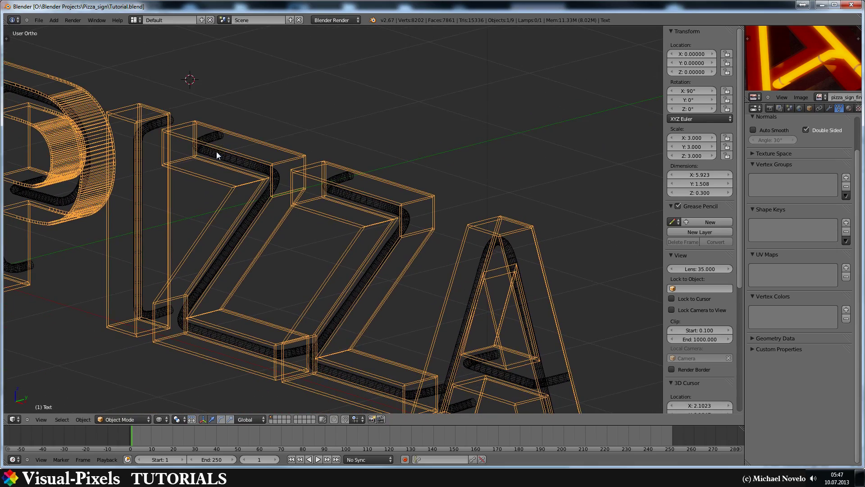
{"action": "middle_click_drag", "start_coordinate": [216, 152], "coordinate": [186, 161]}
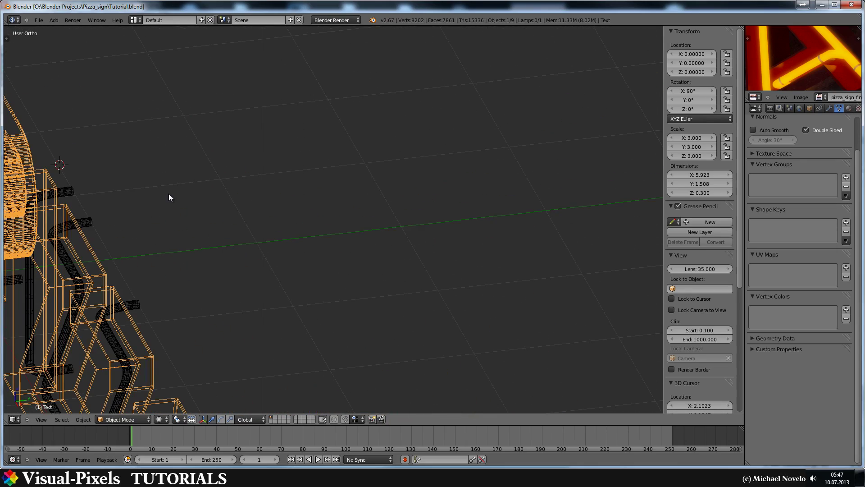
{"action": "middle_click_drag", "start_coordinate": [168, 196], "coordinate": [291, 149]}
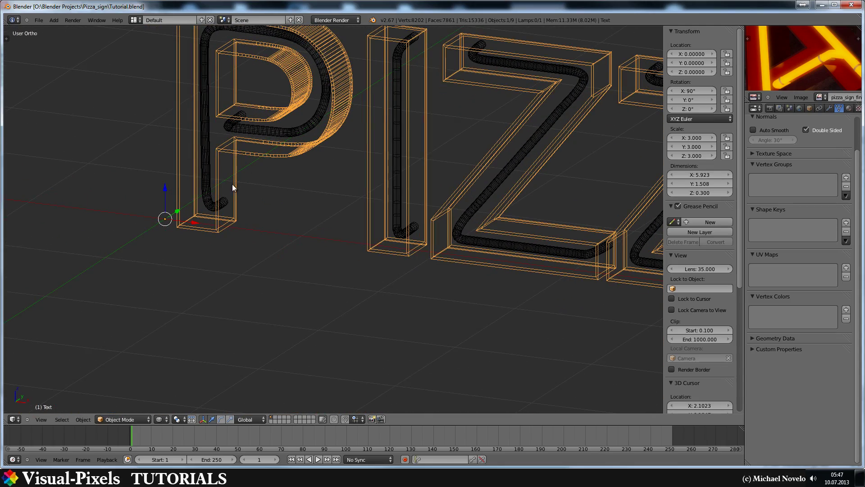
{"action": "middle_click_drag", "start_coordinate": [237, 197], "coordinate": [311, 188]}
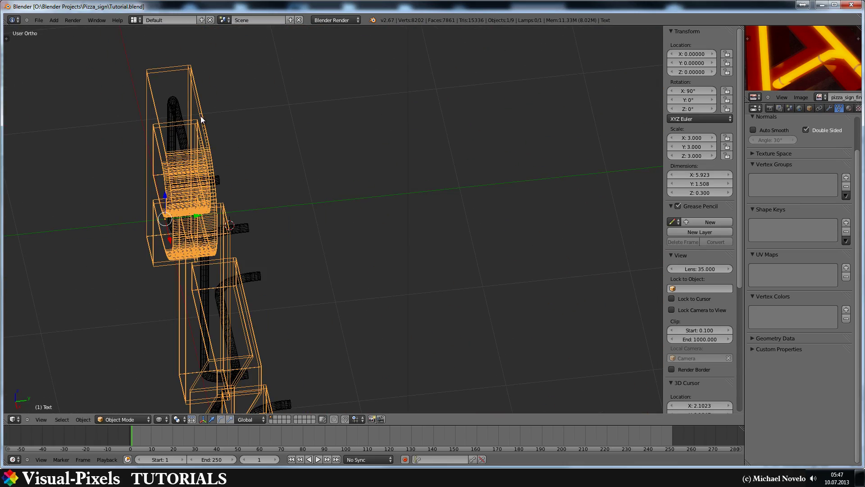
{"action": "middle_click_drag", "start_coordinate": [200, 188], "coordinate": [279, 155]}
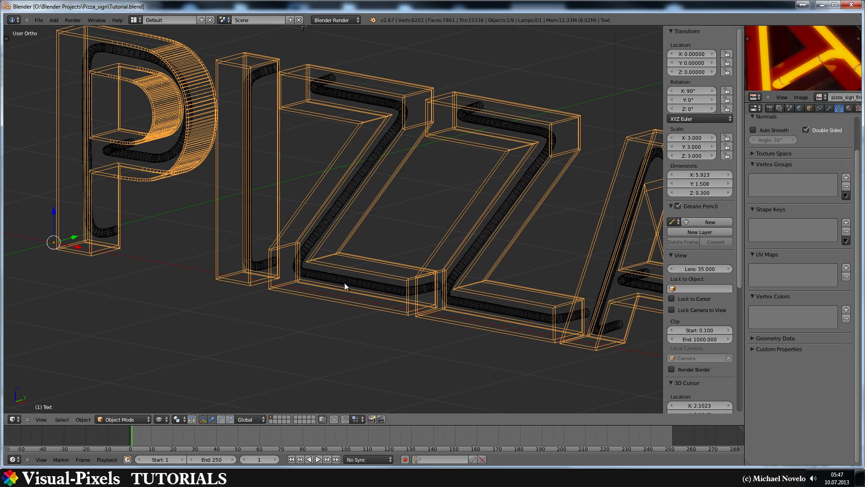
{"action": "middle_click_drag", "start_coordinate": [482, 293], "coordinate": [425, 243]}
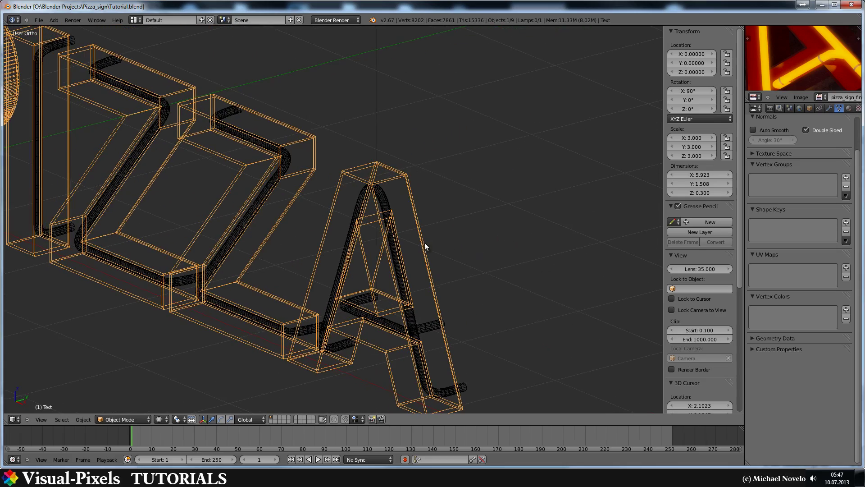
{"action": "middle_click_drag", "start_coordinate": [425, 334], "coordinate": [476, 297]}
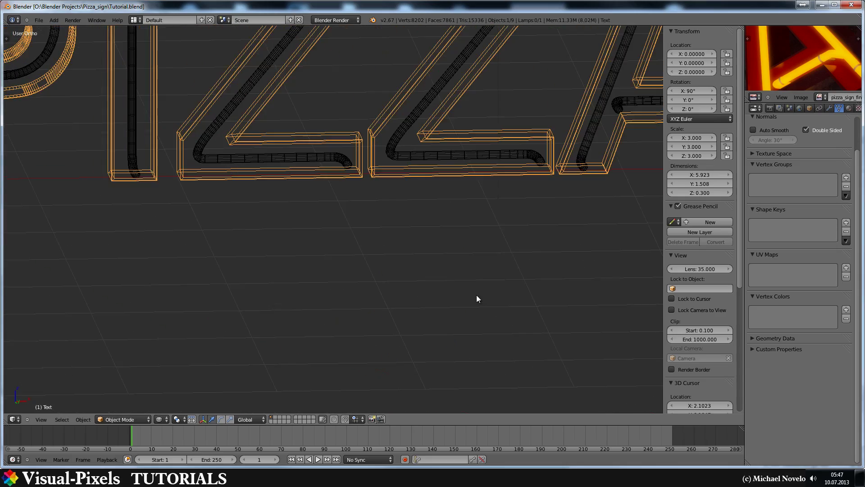
{"action": "middle_click_drag", "start_coordinate": [513, 259], "coordinate": [386, 265]}
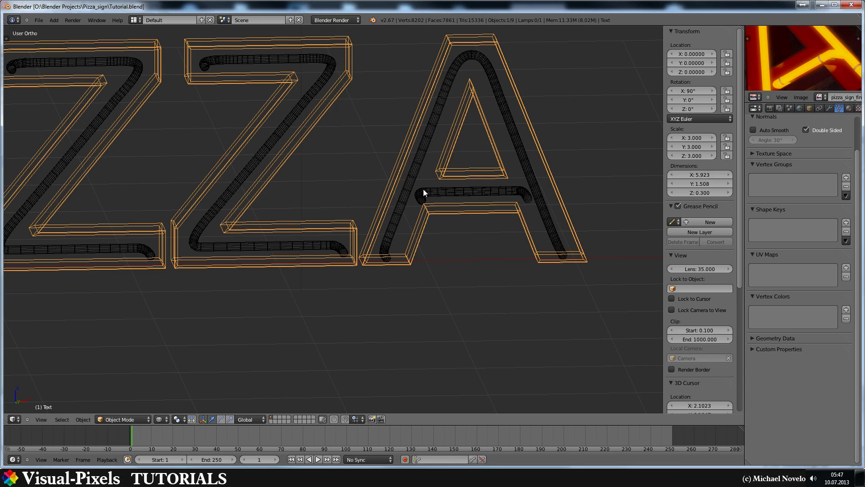
Step: In the front view, add a mesh cylinder and scale it down uniformly to about 0.077
{"action": "key", "text": "KP_1"}
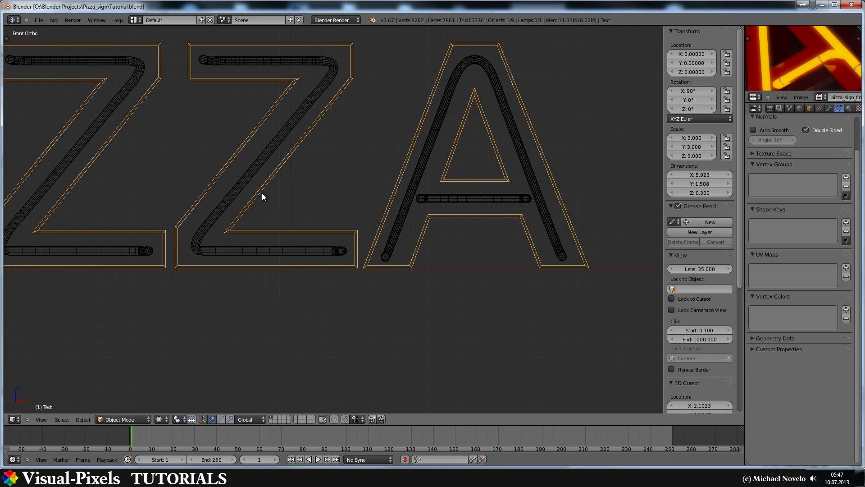
{"action": "scroll", "coordinate": [353, 215], "scroll_direction": "up", "scroll_amount": 2}
{"action": "middle_click_drag", "start_coordinate": [353, 212], "coordinate": [388, 218], "text": "shift"}
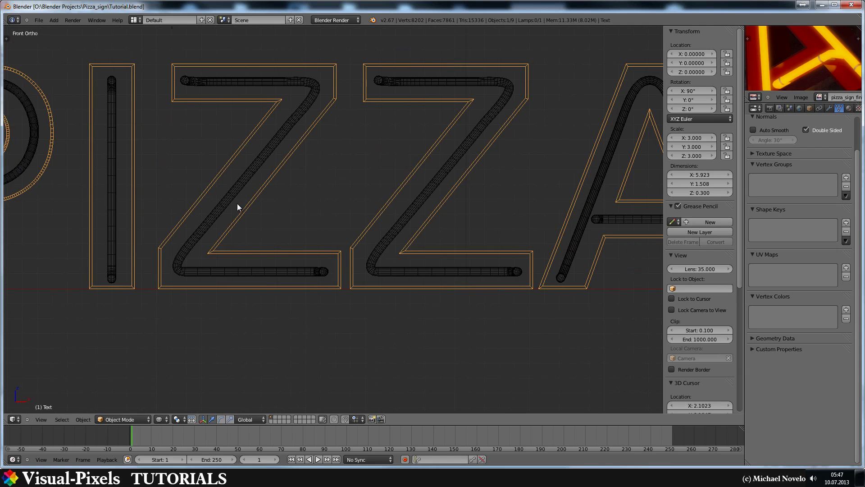
{"action": "middle_click_drag", "start_coordinate": [238, 204], "coordinate": [349, 212], "text": "shift"}
{"action": "middle_click_drag", "start_coordinate": [278, 199], "coordinate": [346, 201], "text": "shift"}
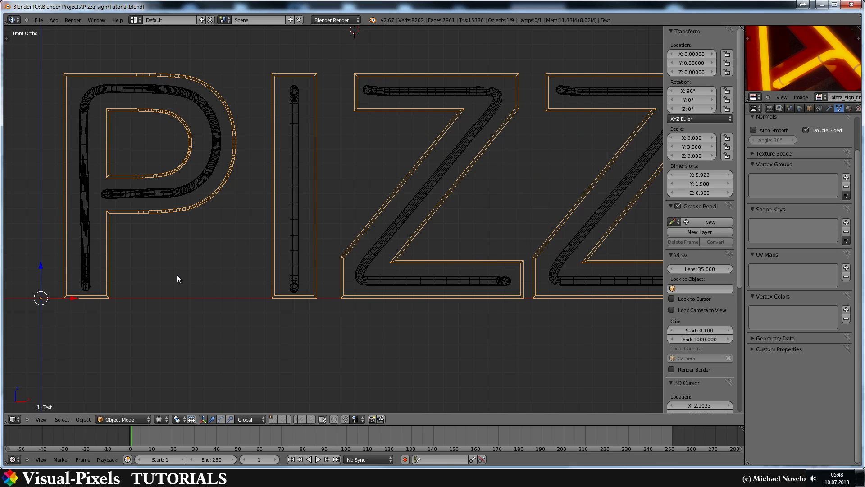
{"action": "key", "text": "shift+a"}
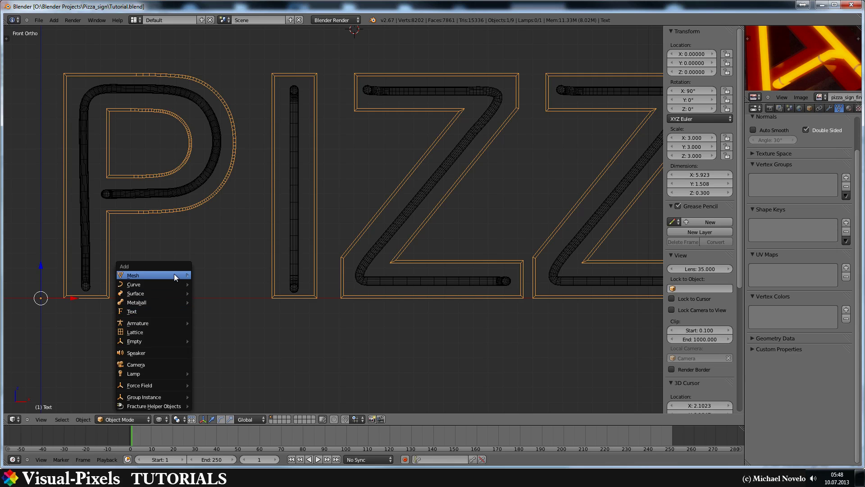
{"action": "mouse_move", "coordinate": [174, 274]}
{"action": "left_click", "coordinate": [228, 320]}
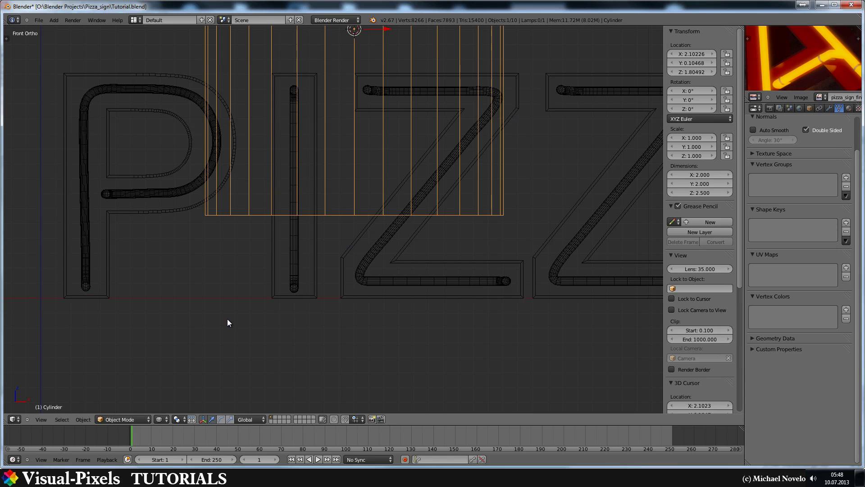
{"action": "scroll", "coordinate": [446, 191], "scroll_direction": "down", "scroll_amount": 3}
{"action": "key", "text": "s"}
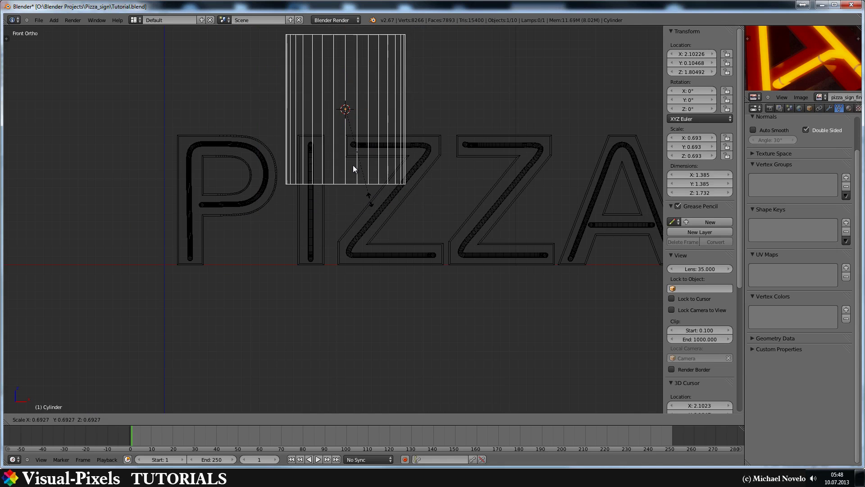
{"action": "left_click", "coordinate": [346, 119]}
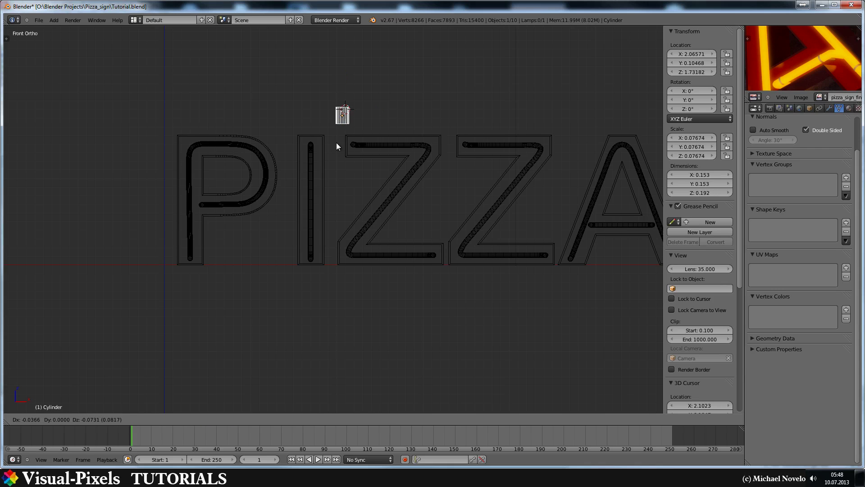
Step: Move the cylinder onto the lower part of the I's tube, about X 1.695 and Z 0.301, and scale it to about 0.040
{"action": "key", "text": "g"}
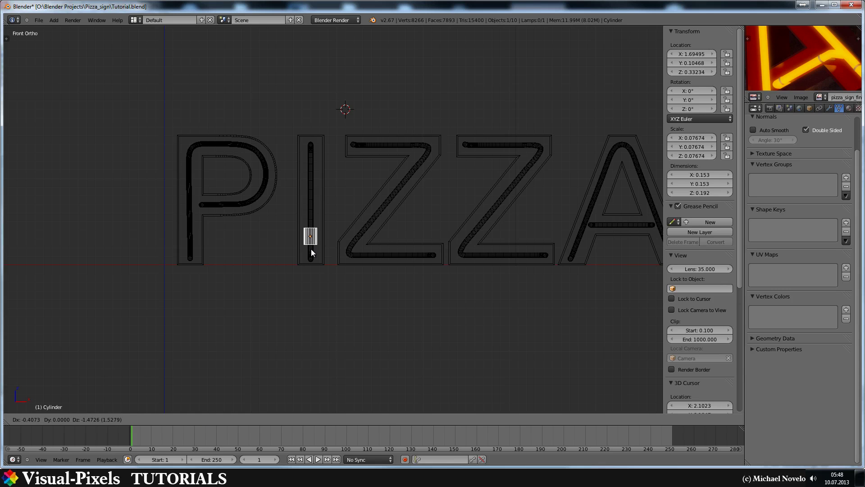
{"action": "left_click", "coordinate": [311, 249]}
{"action": "scroll", "coordinate": [311, 250], "scroll_direction": "up", "scroll_amount": 7}
{"action": "scroll", "coordinate": [293, 259], "scroll_direction": "up", "scroll_amount": 1}
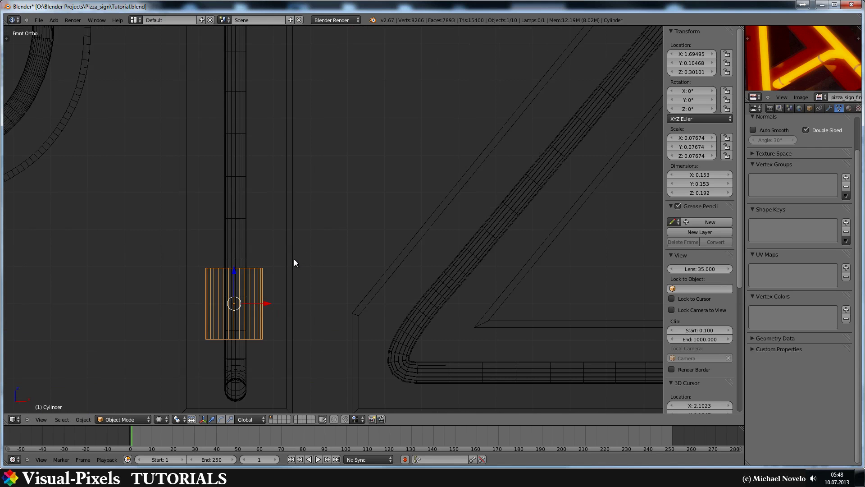
{"action": "middle_click_drag", "start_coordinate": [293, 259], "coordinate": [372, 188], "text": "shift"}
{"action": "key", "text": "s"}
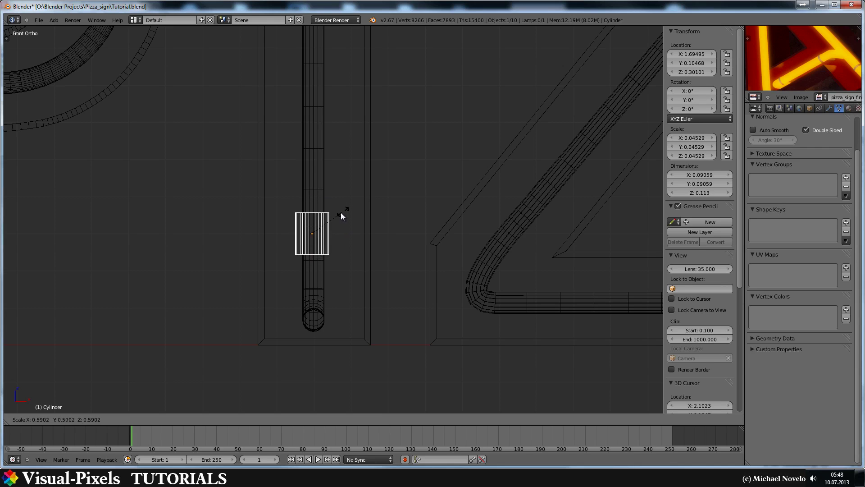
{"action": "left_click", "coordinate": [338, 212]}
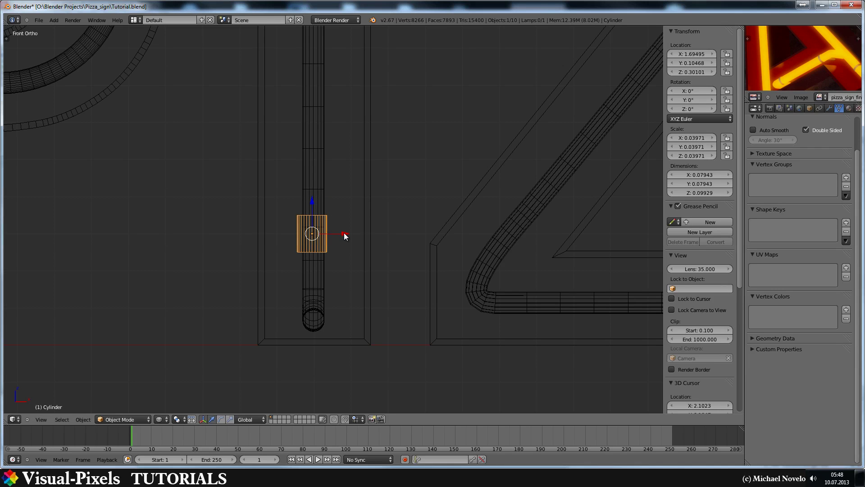
Step: Center the cylinder on the I's tube at about X 1.699 and scale it uniformly to about 0.038
{"action": "left_click_drag", "start_coordinate": [345, 234], "coordinate": [345, 233]}
{"action": "key", "text": "s"}
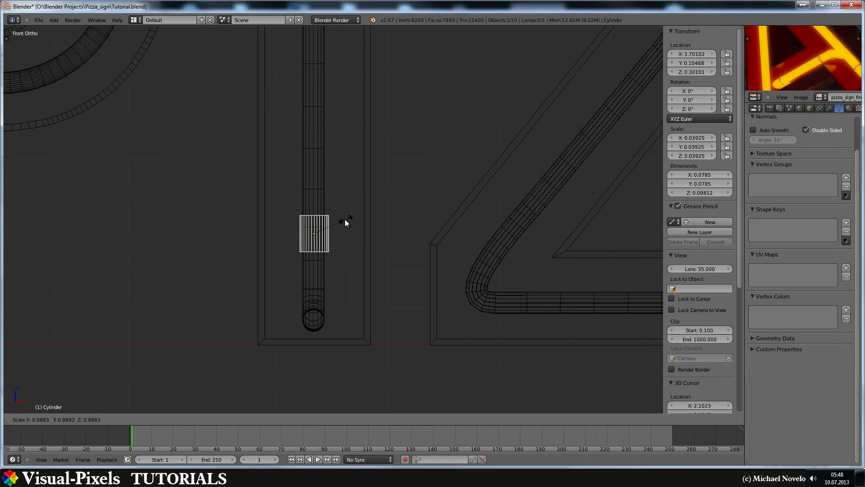
{"action": "left_click", "coordinate": [345, 218]}
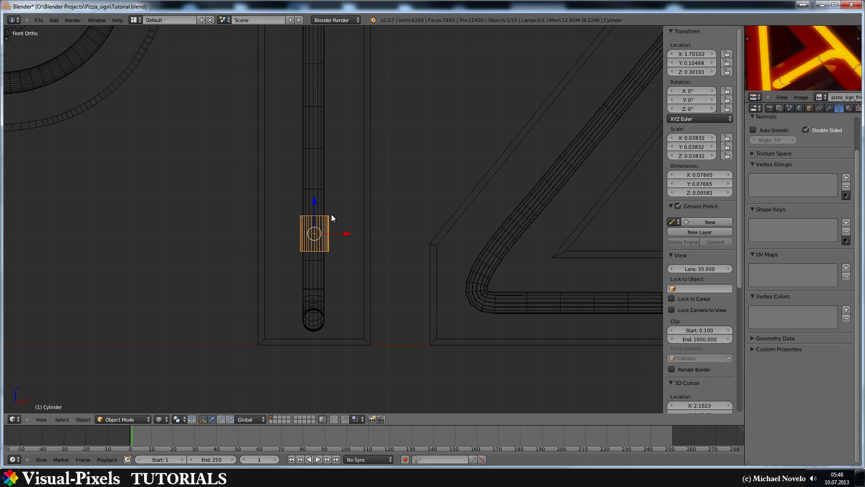
{"action": "left_click", "coordinate": [344, 232]}
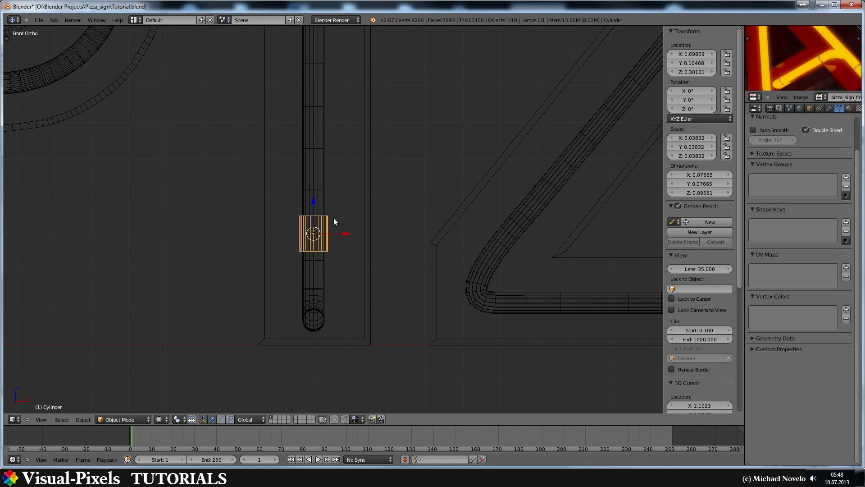
Step: In the right view, move the cylinder along Y to about 0.0037 so it surrounds the tube, and switch to solid shading
{"action": "scroll", "coordinate": [336, 225], "scroll_direction": "up", "scroll_amount": 5}
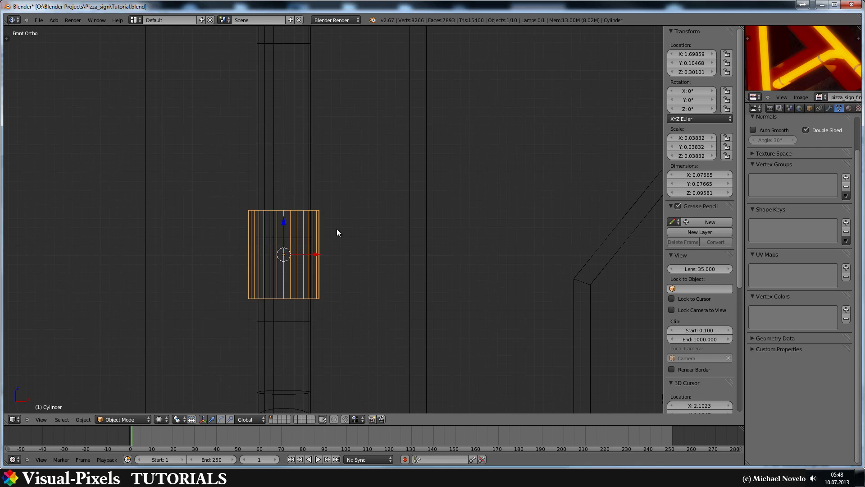
{"action": "key", "text": "KP_3"}
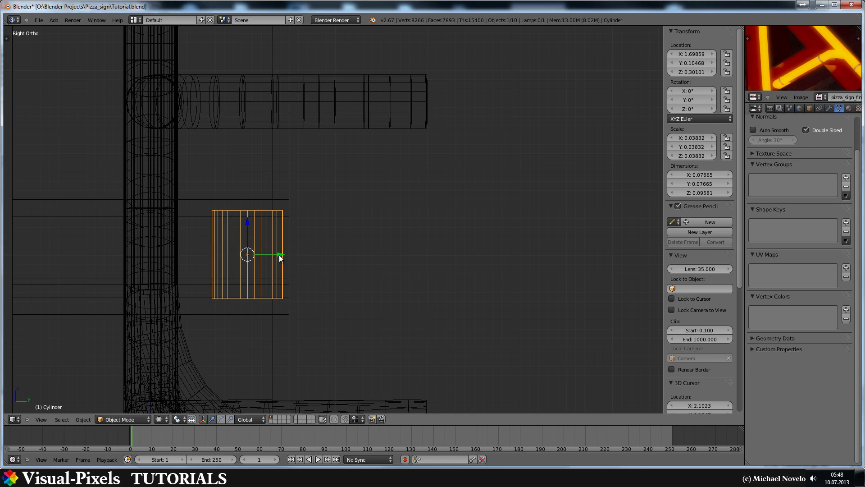
{"action": "left_click_drag", "start_coordinate": [279, 255], "coordinate": [184, 258]}
{"action": "middle_click_drag", "start_coordinate": [203, 228], "coordinate": [255, 262]}
{"action": "key", "text": "z"}
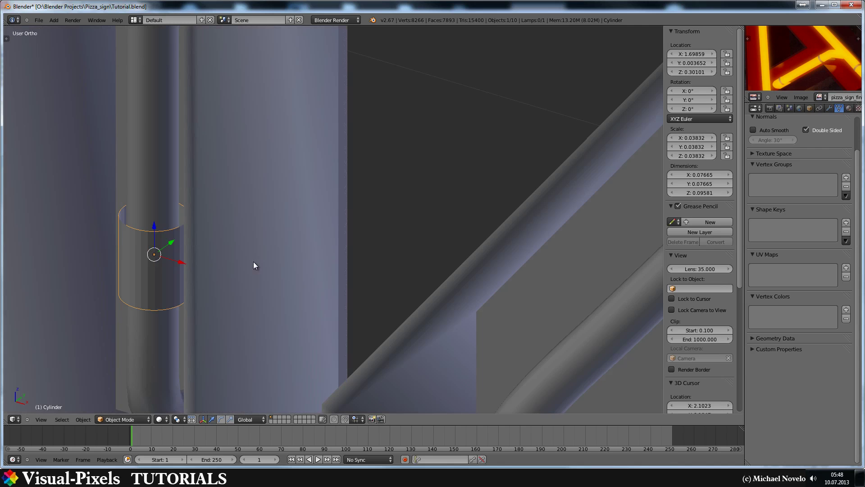
Step: Scale the cylinder uniformly to about 0.033 for a tighter fit around the tube and move it along Y to about 0.0005
{"action": "middle_click_drag", "start_coordinate": [195, 243], "coordinate": [232, 283]}
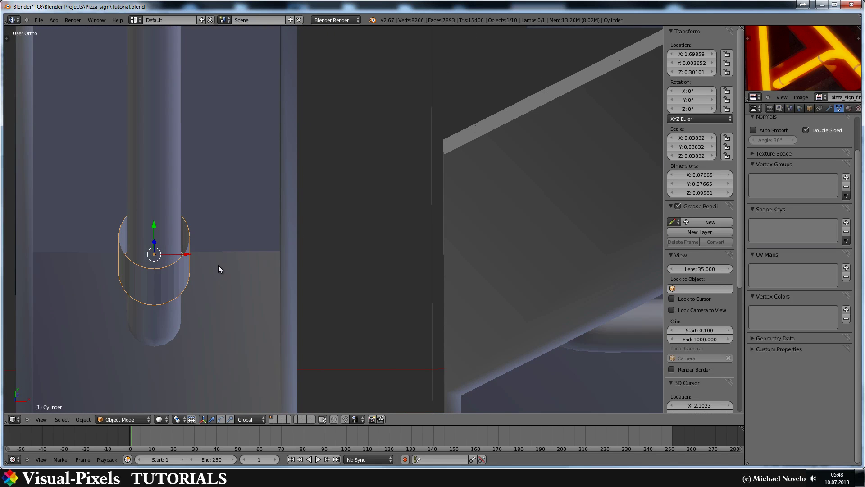
{"action": "key", "text": "s"}
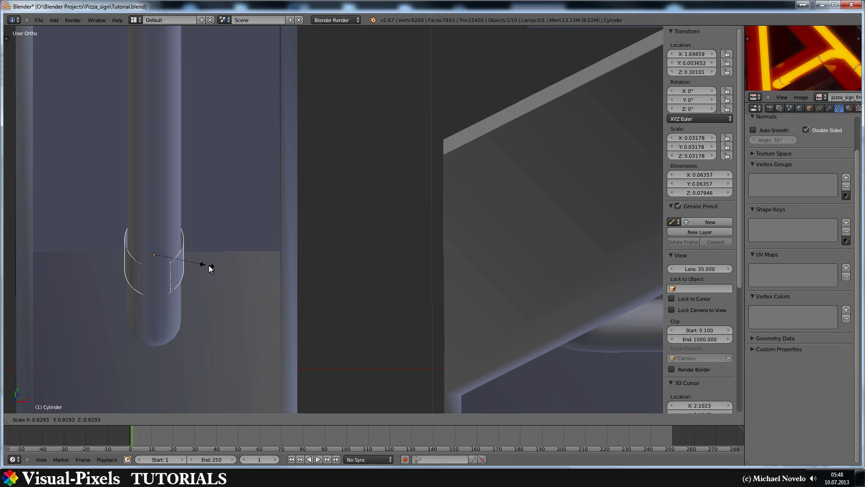
{"action": "left_click", "coordinate": [209, 265]}
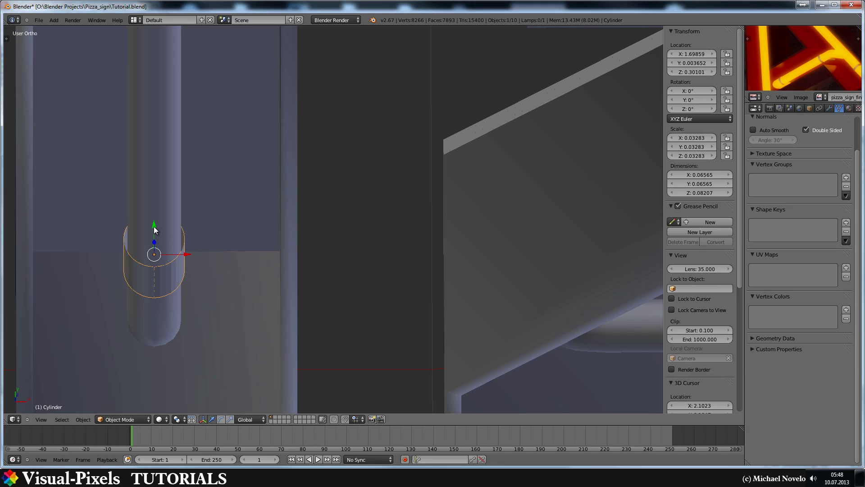
{"action": "left_click_drag", "start_coordinate": [154, 227], "coordinate": [154, 229]}
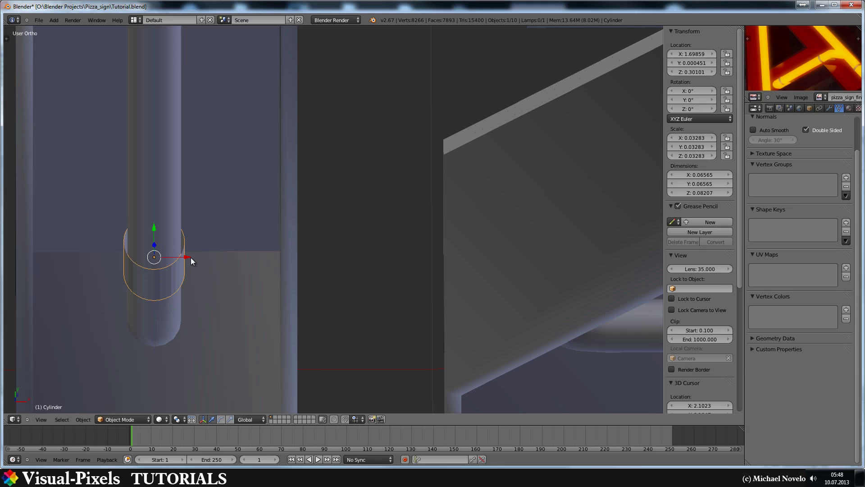
{"action": "middle_click_drag", "start_coordinate": [190, 258], "coordinate": [185, 200]}
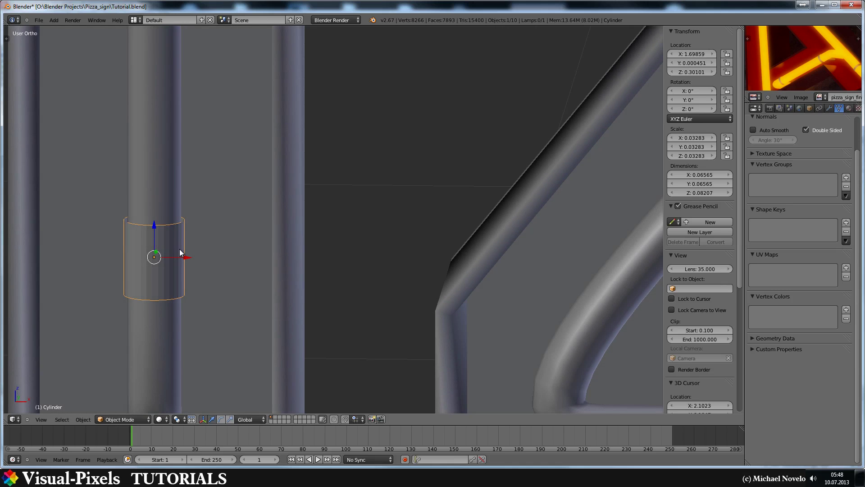
{"action": "middle_click_drag", "start_coordinate": [181, 251], "coordinate": [169, 219]}
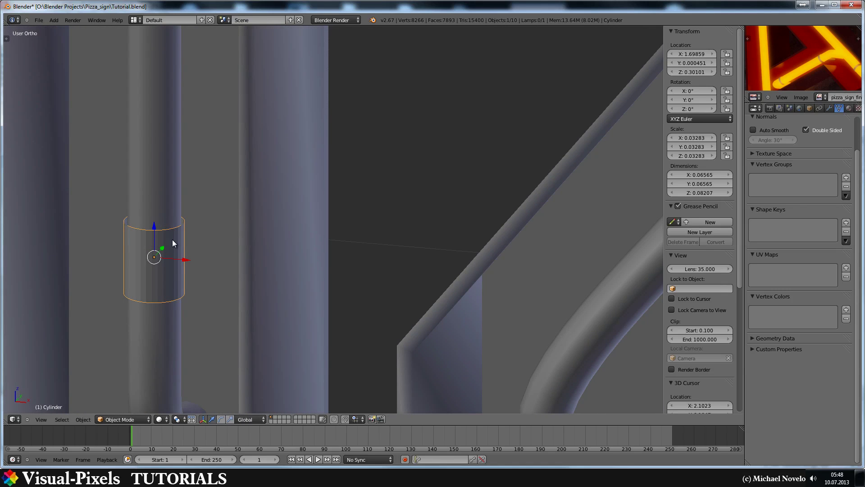
Step: Flatten the cylinder into a thin ring around the I's tube by scaling it along Z to about 0.0076
{"action": "scroll", "coordinate": [177, 243], "scroll_direction": "down", "scroll_amount": 2}
{"action": "scroll", "coordinate": [217, 243], "scroll_direction": "down", "scroll_amount": 1}
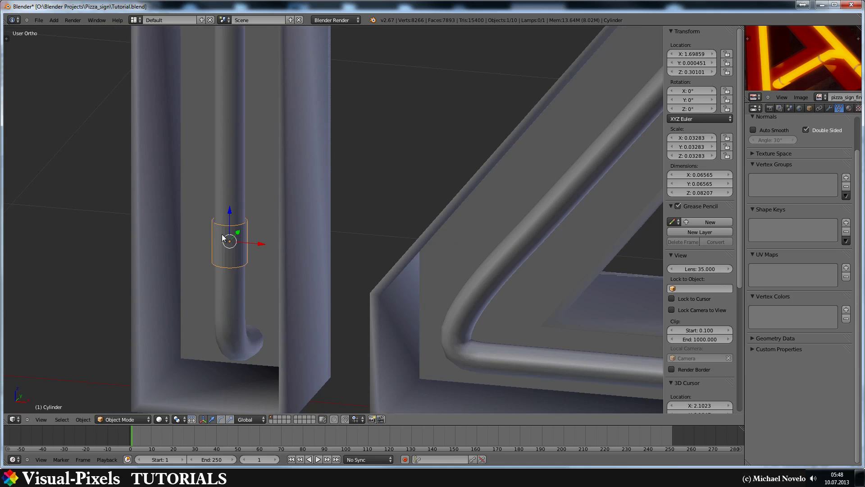
{"action": "middle_click_drag", "start_coordinate": [222, 235], "coordinate": [236, 226]}
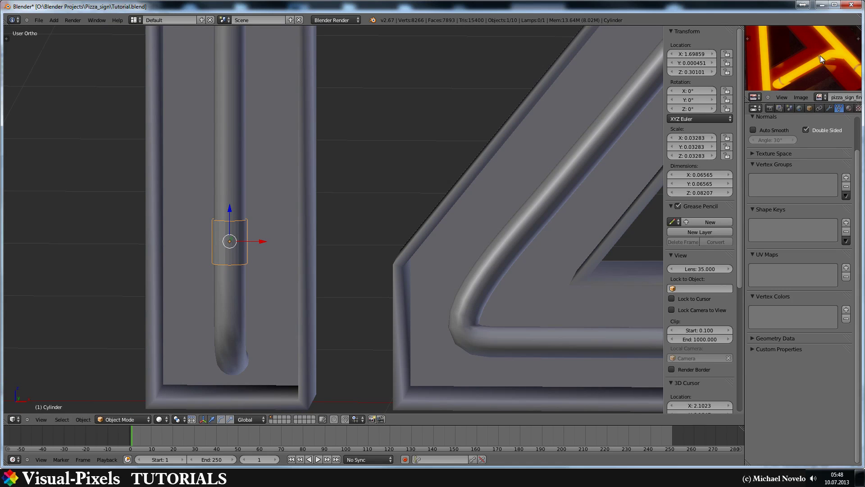
{"action": "scroll", "coordinate": [814, 64], "scroll_direction": "down", "scroll_amount": 3}
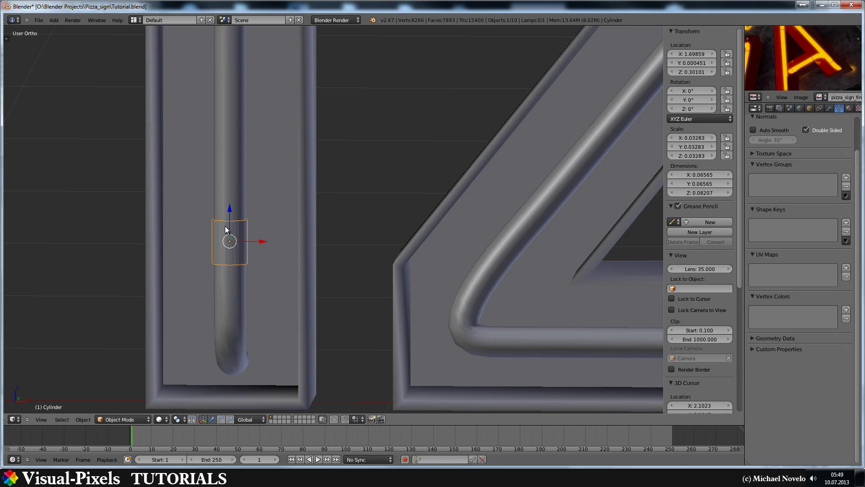
{"action": "key", "text": "s"}
{"action": "key", "text": "z"}
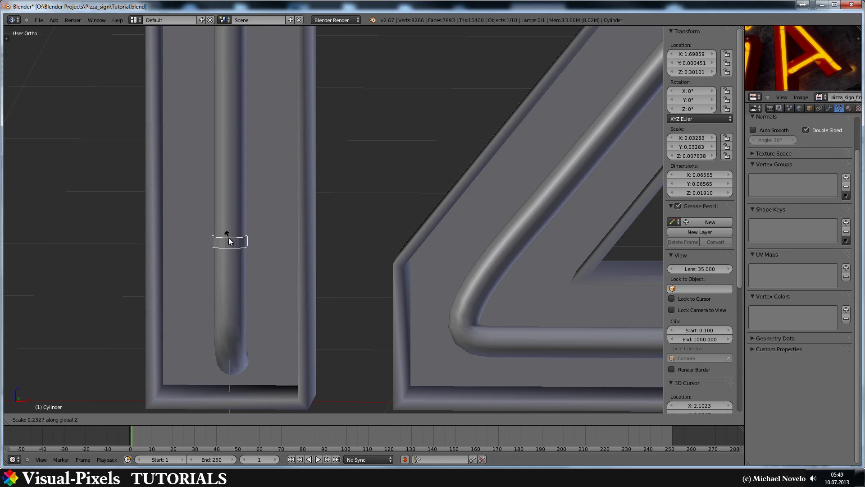
{"action": "left_click", "coordinate": [229, 241]}
Step: Edit the ring's mesh in wireframe with face selection and select two adjacent side faces at its back
{"action": "middle_click_drag", "start_coordinate": [254, 228], "coordinate": [228, 252]}
{"action": "key", "text": "z"}
{"action": "middle_click_drag", "start_coordinate": [280, 237], "coordinate": [124, 224]}
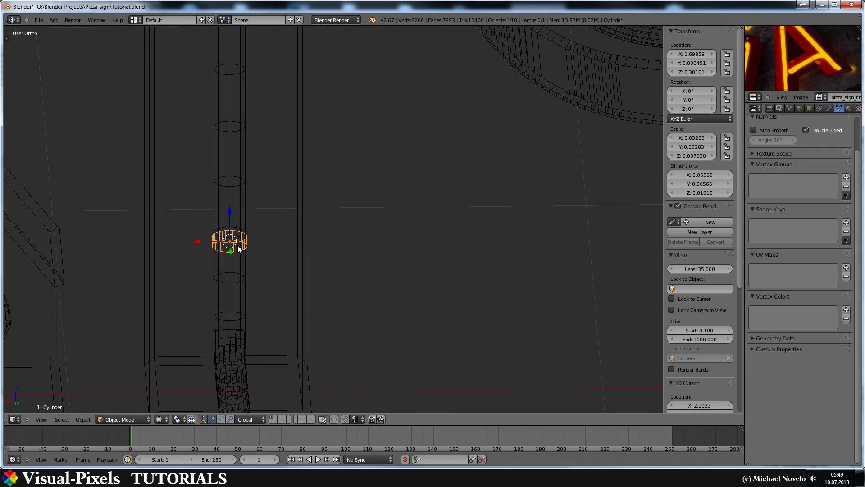
{"action": "key", "text": "Tab"}
{"action": "scroll", "coordinate": [231, 250], "scroll_direction": "up", "scroll_amount": 4}
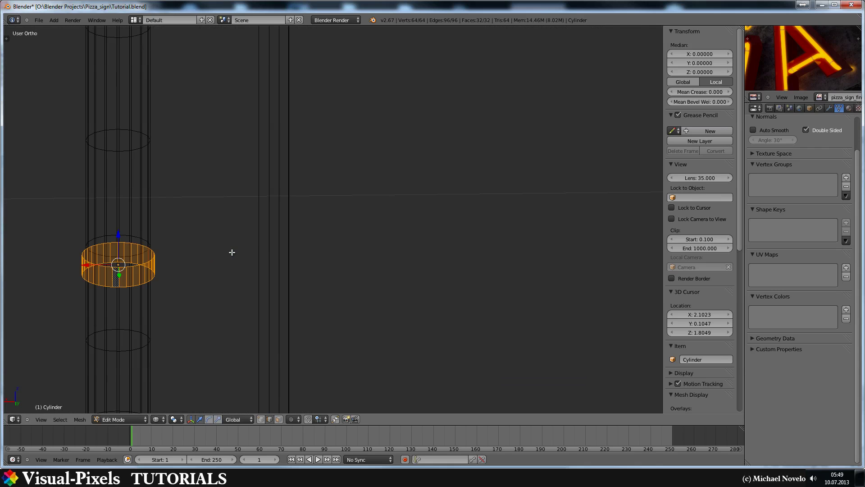
{"action": "left_click", "coordinate": [279, 419]}
{"action": "right_click", "coordinate": [115, 280]}
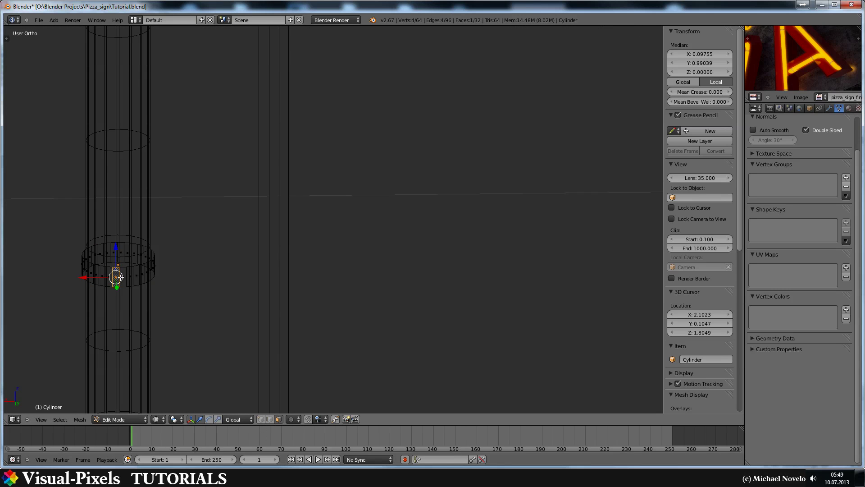
{"action": "middle_click_drag", "start_coordinate": [116, 276], "coordinate": [121, 313]}
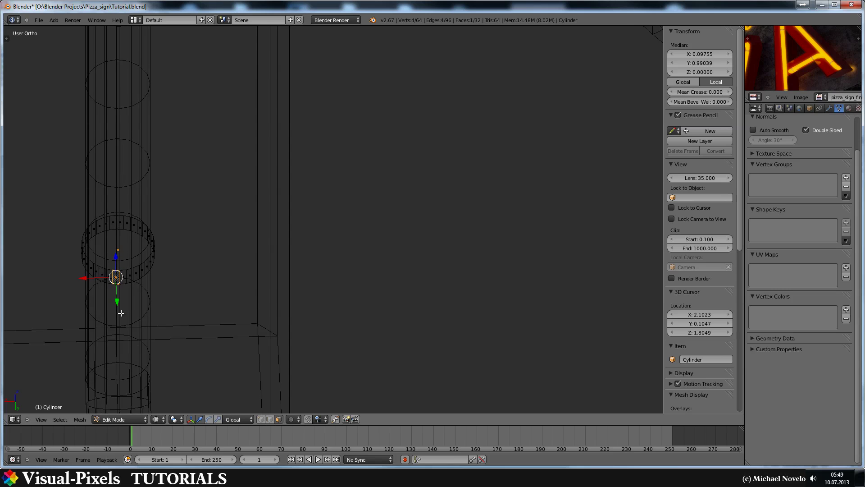
{"action": "right_click", "coordinate": [119, 276], "text": "shift"}
{"action": "right_click", "coordinate": [111, 277], "text": "shift"}
{"action": "middle_click_drag", "start_coordinate": [112, 278], "coordinate": [113, 280]}
{"action": "right_click", "coordinate": [109, 277], "text": "shift"}
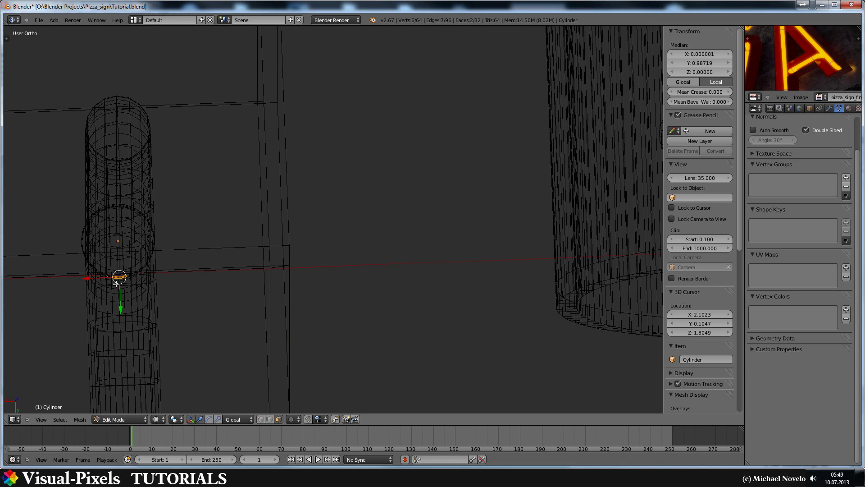
{"action": "middle_click_drag", "start_coordinate": [151, 251], "coordinate": [218, 245]}
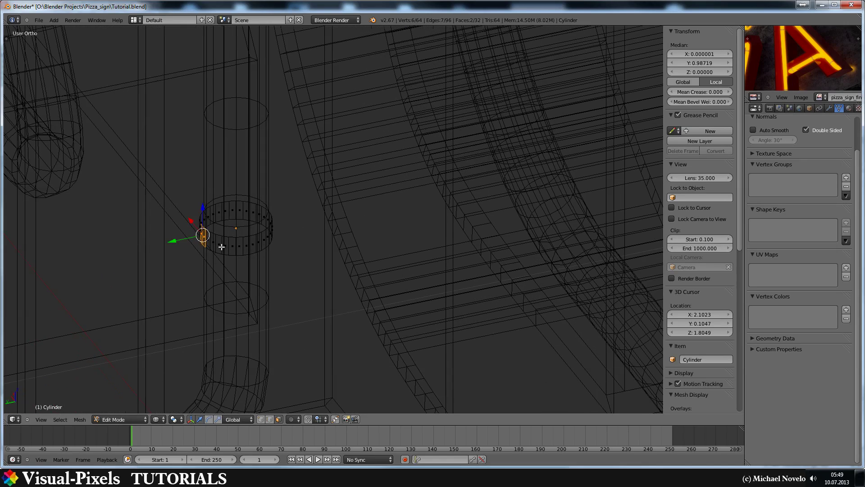
Step: Extrude the two selected faces backward and extend them along Y into a holder arm, making the object about 0.225 deep
{"action": "key", "text": "e"}
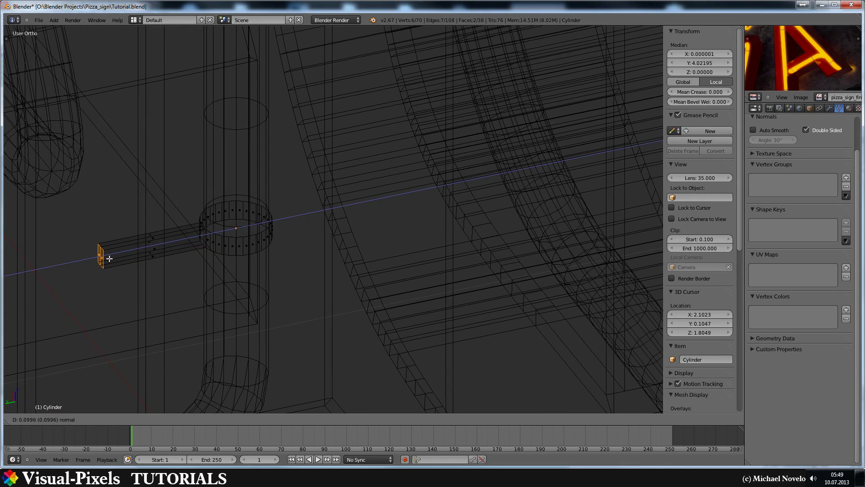
{"action": "left_click", "coordinate": [92, 258]}
{"action": "middle_click_drag", "start_coordinate": [105, 259], "coordinate": [214, 262]}
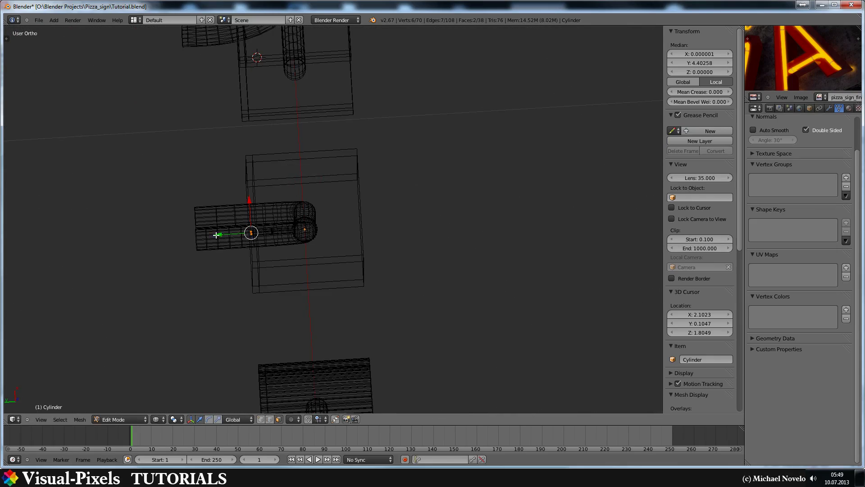
{"action": "mouse_move", "coordinate": [220, 238]}
{"action": "left_mouse_down"}
{"action": "mouse_move", "coordinate": [192, 236]}
{"action": "mouse_move", "coordinate": [205, 235]}
{"action": "left_mouse_up"}
{"action": "middle_click_drag", "start_coordinate": [351, 243], "coordinate": [303, 198]}
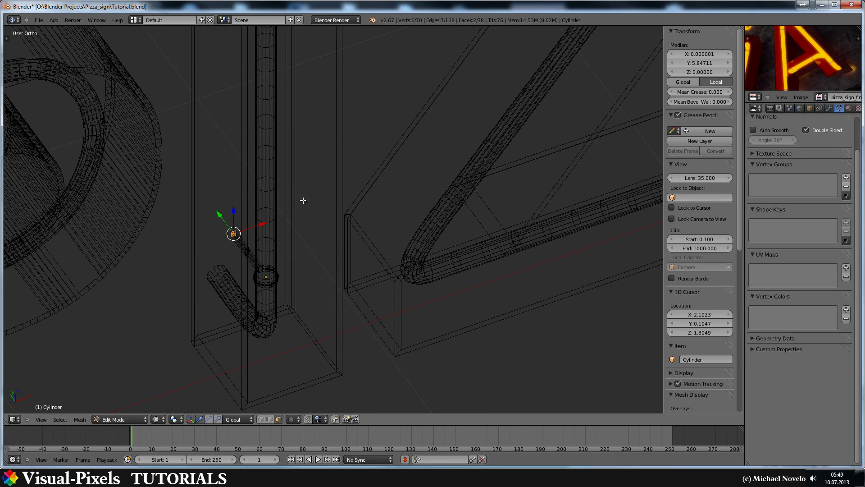
{"action": "key", "text": "Tab"}
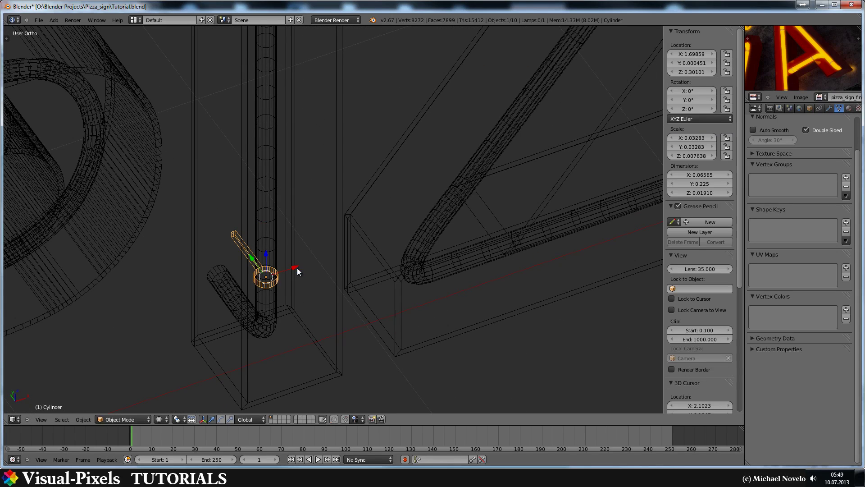
Step: Return to solid shading and apply smooth shading to the tube holder
{"action": "middle_click_drag", "start_coordinate": [296, 267], "coordinate": [258, 216]}
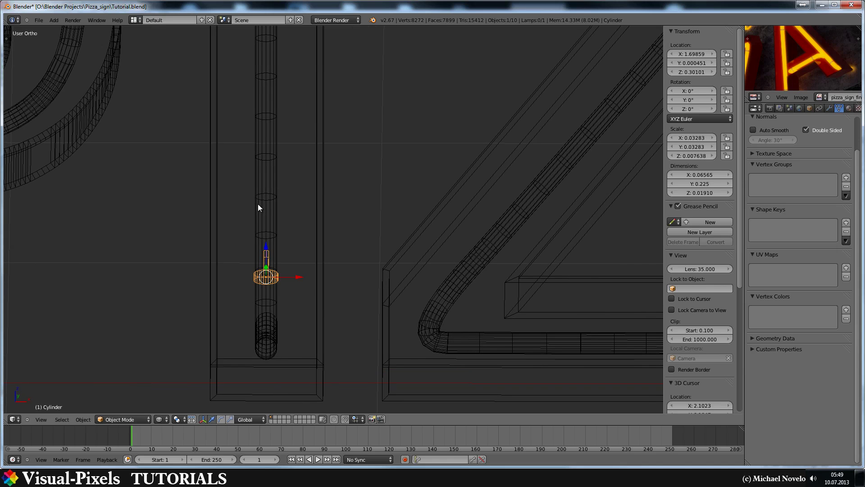
{"action": "key", "text": "z"}
{"action": "key", "text": "t"}
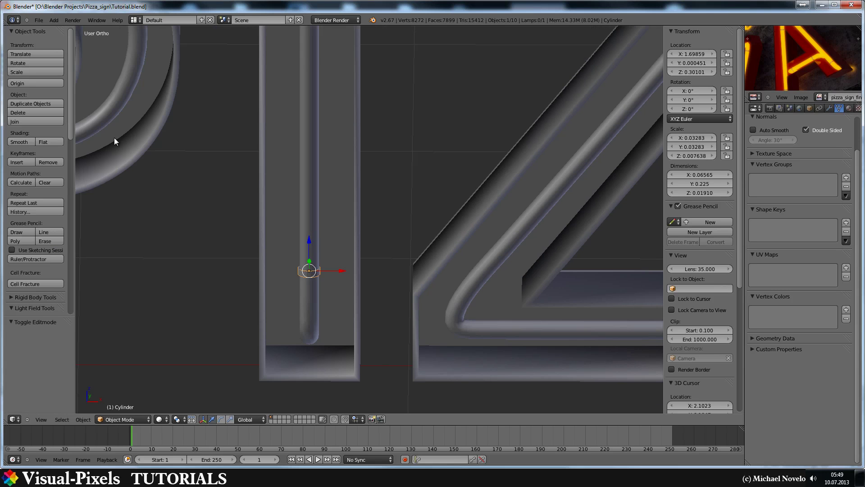
{"action": "left_click", "coordinate": [21, 142]}
{"action": "mouse_move", "coordinate": [356, 236]}
{"action": "middle_mouse_down"}
{"action": "mouse_move", "coordinate": [347, 216]}
{"action": "mouse_move", "coordinate": [357, 212]}
{"action": "mouse_move", "coordinate": [356, 223]}
{"action": "middle_mouse_up"}
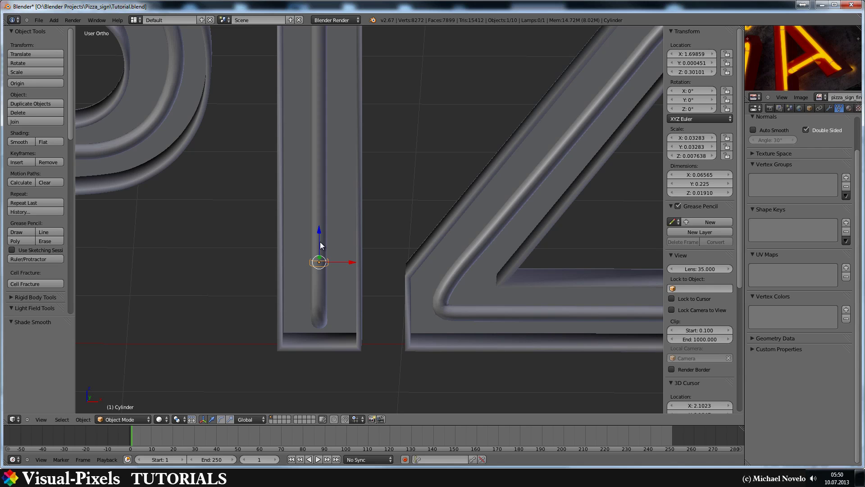
Step: Duplicate the holder and move the copy straight up the I's tube to about Z 1.259
{"action": "key", "text": "shift+d"}
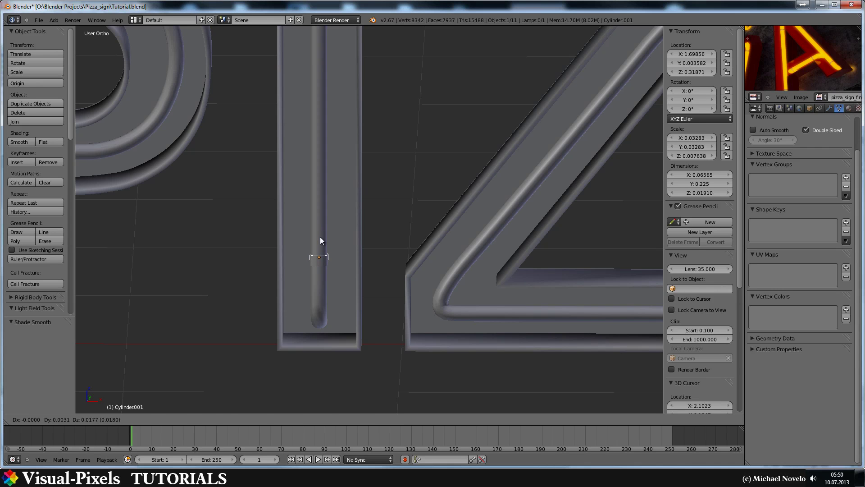
{"action": "left_click", "coordinate": [320, 240]}
{"action": "key", "text": "g"}
{"action": "key", "text": "z"}
{"action": "left_click_drag", "start_coordinate": [316, 98], "coordinate": [316, 95]}
{"action": "middle_click_drag", "start_coordinate": [328, 146], "coordinate": [328, 271], "text": "shift"}
{"action": "left_click_drag", "start_coordinate": [318, 223], "coordinate": [317, 95]}
{"action": "middle_click_drag", "start_coordinate": [321, 179], "coordinate": [421, 156], "text": "shift"}
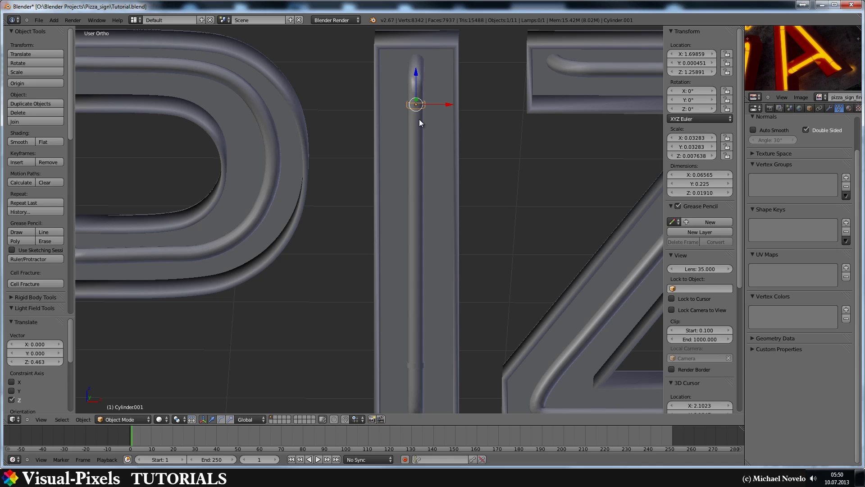
{"action": "key", "text": "KP_1"}
{"action": "scroll", "coordinate": [419, 119], "scroll_direction": "down", "scroll_amount": 4}
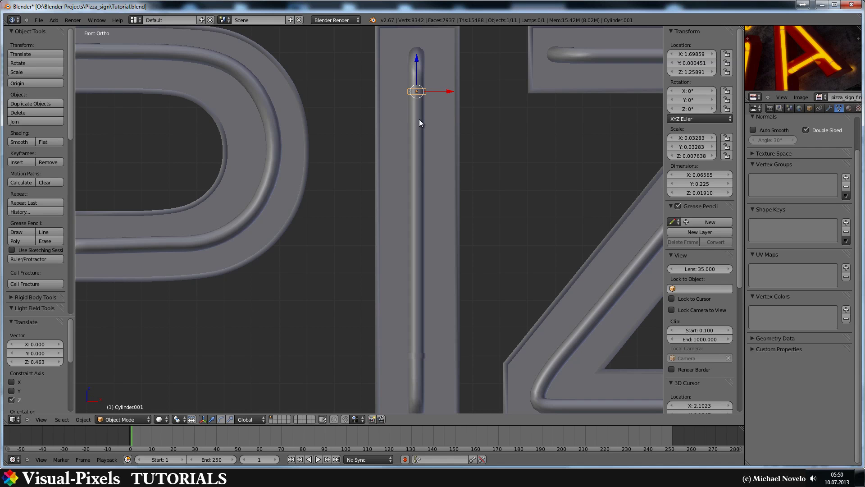
Step: Duplicate the holder from the front view onto the outer curve of the P's tube, at about X 1.179 and Z 1.050
{"action": "scroll", "coordinate": [324, 166], "scroll_direction": "down", "scroll_amount": 2}
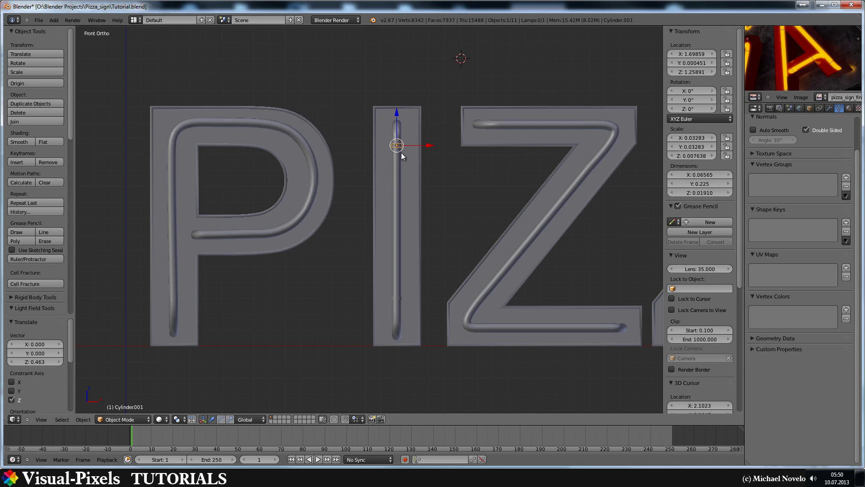
{"action": "key", "text": "shift+d"}
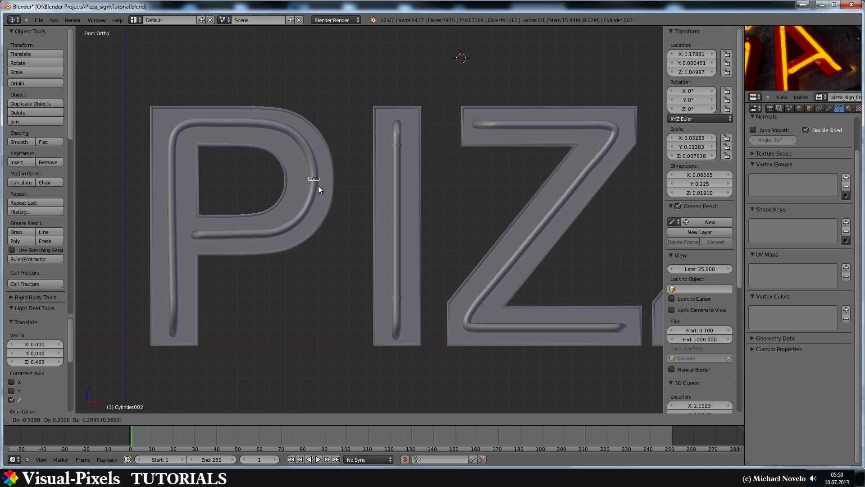
{"action": "left_click", "coordinate": [318, 186]}
Step: Place two linked holder duplicates on the P's vertical tube, at about X 0.300, Z 0.262 and X 0.289, Z 1.262
{"action": "key", "text": "alt+d"}
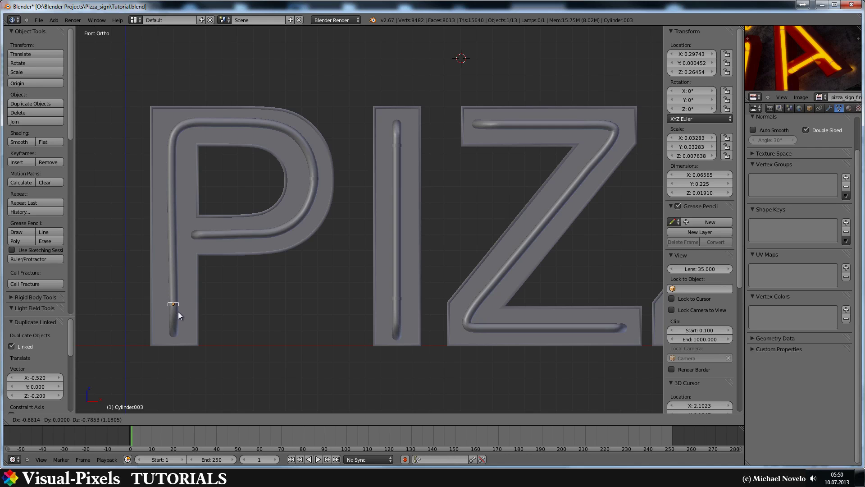
{"action": "left_click", "coordinate": [177, 312]}
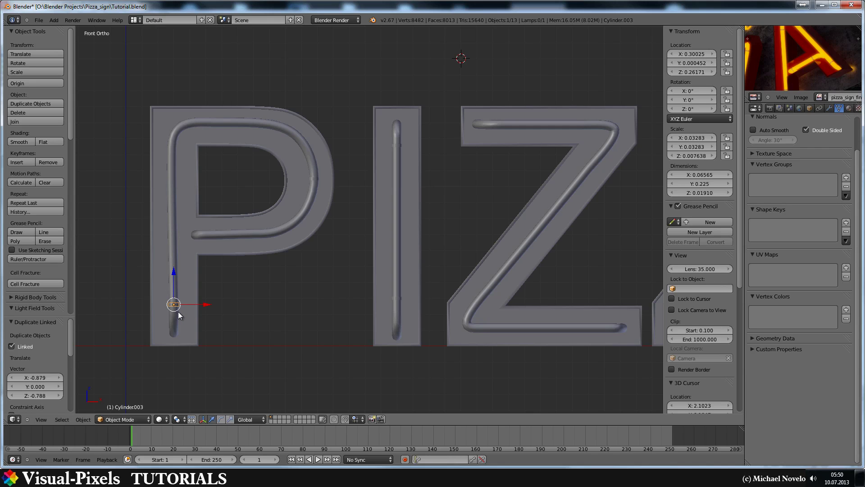
{"action": "key", "text": "alt+d"}
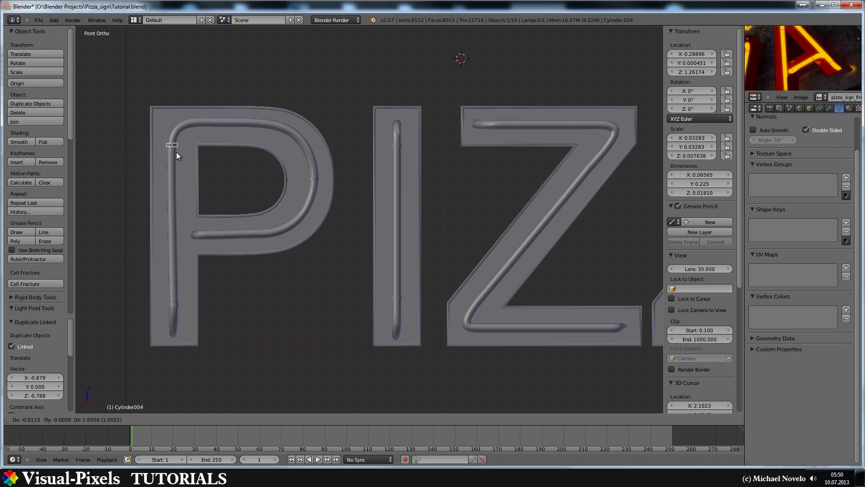
{"action": "left_click", "coordinate": [176, 152]}
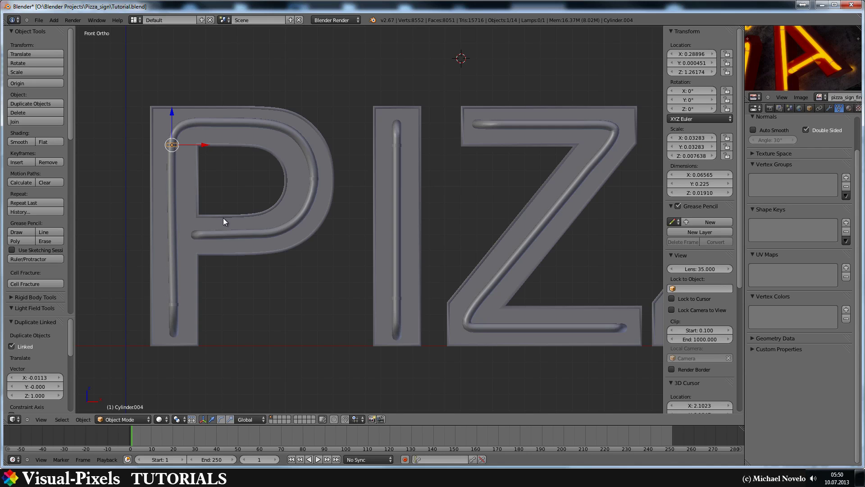
Step: Place a linked holder duplicate near the P's upper horizontal tube at about X 0.461, Z 1.420 and rotate it 90°
{"action": "key", "text": "alt+d"}
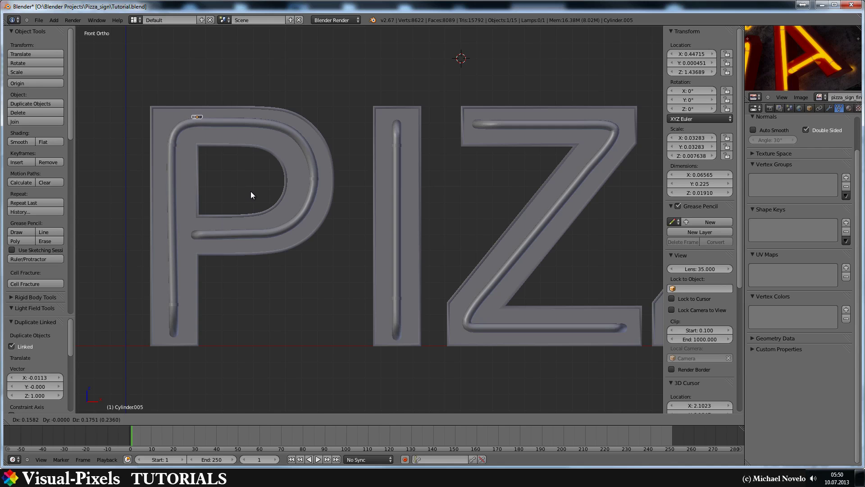
{"action": "left_click", "coordinate": [251, 192]}
{"action": "type", "text": "r"}
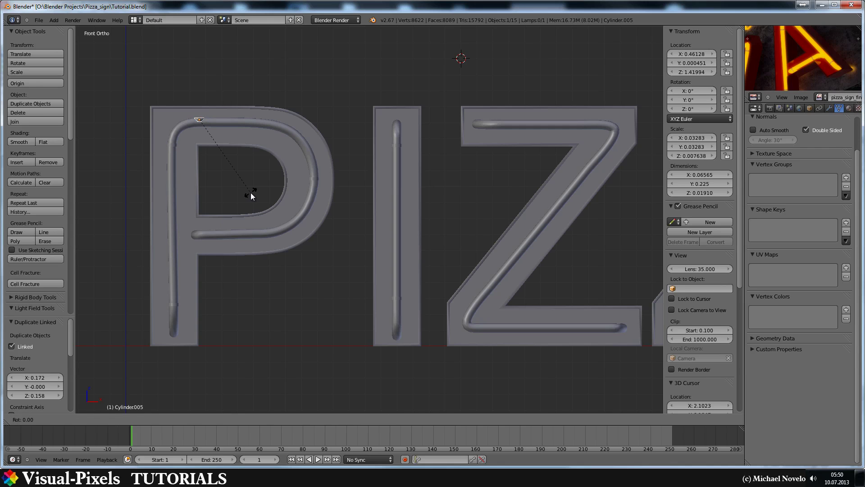
{"action": "type", "text": "90"}
{"action": "key", "text": "Return"}
Step: Lower the rotated holder along Z to about 1.404 so it is centered on the P's upper tube
{"action": "scroll", "coordinate": [181, 121], "scroll_direction": "up", "scroll_amount": 3}
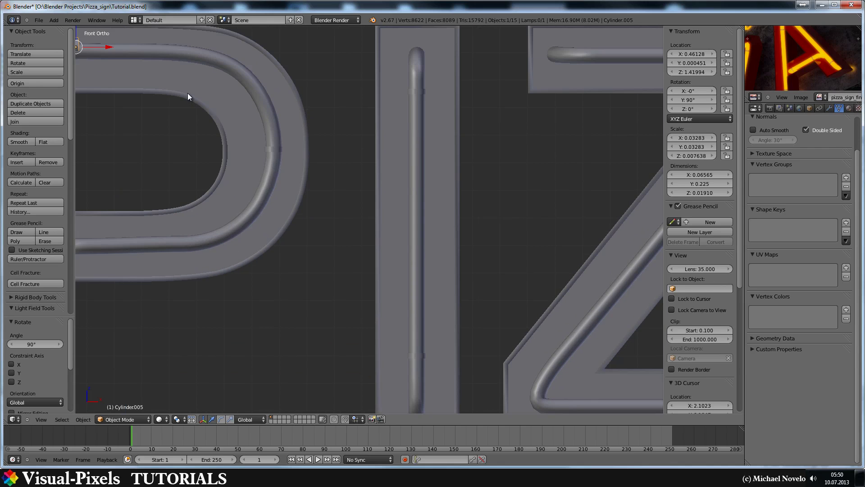
{"action": "middle_click_drag", "start_coordinate": [188, 77], "coordinate": [339, 221], "text": "shift"}
{"action": "middle_click_drag", "start_coordinate": [248, 161], "coordinate": [253, 177], "text": "shift"}
{"action": "key", "text": "g"}
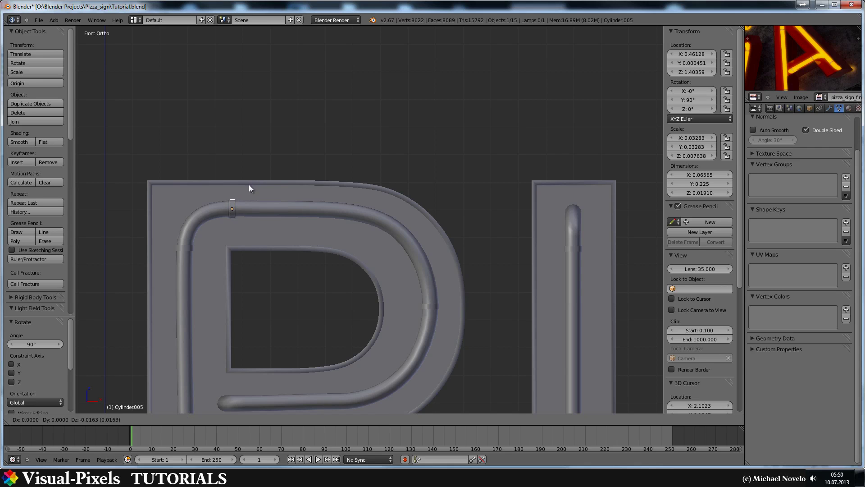
{"action": "left_click", "coordinate": [250, 186]}
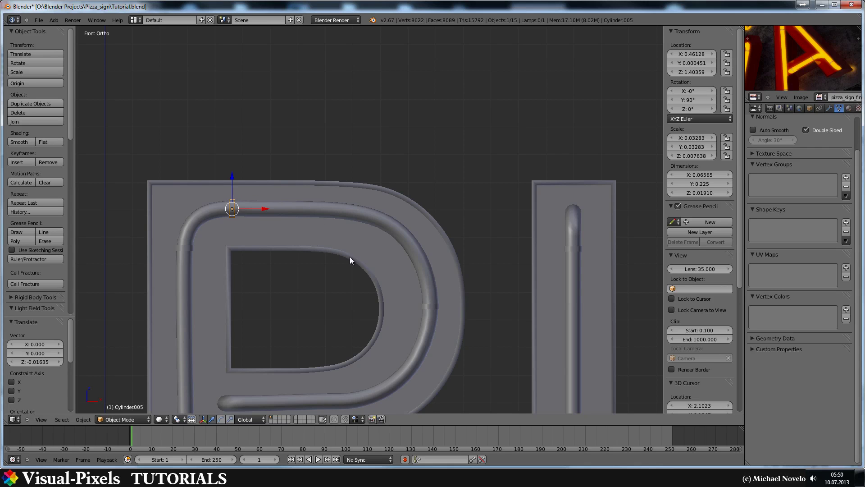
{"action": "middle_click_drag", "start_coordinate": [350, 257], "coordinate": [348, 216], "text": "shift"}
{"action": "key", "text": "shift+d"}
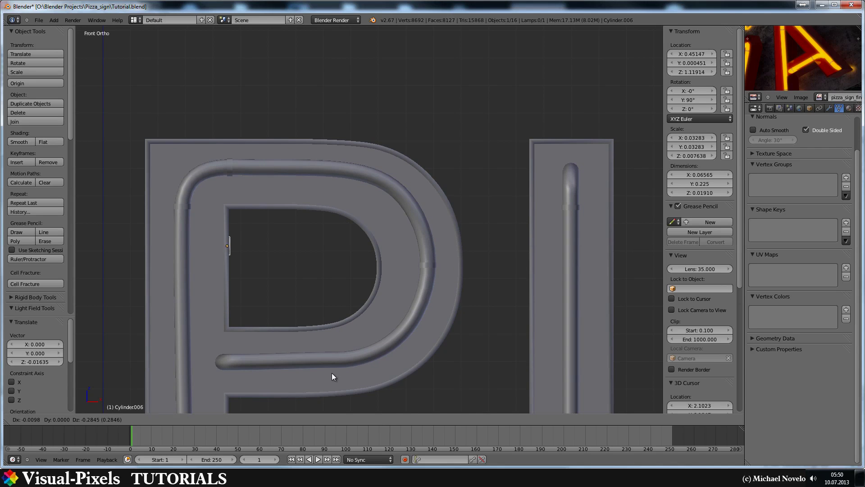
{"action": "right_click", "coordinate": [331, 367]}
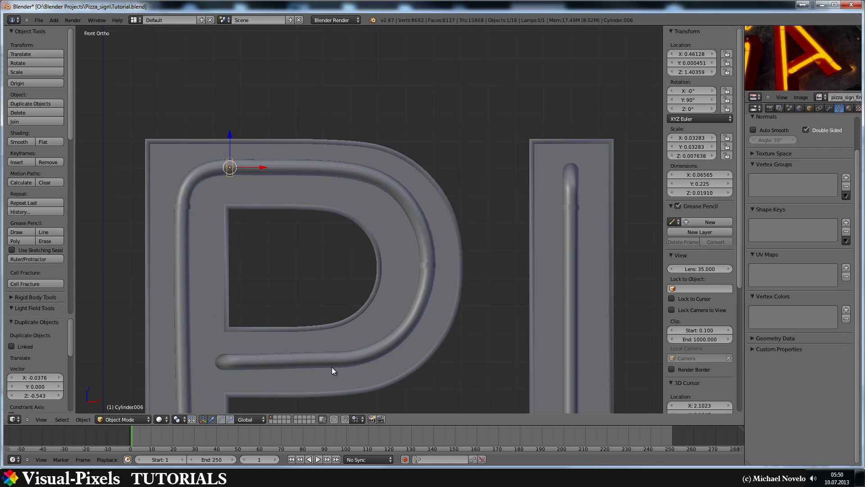
{"action": "key", "text": "ctrl+z"}
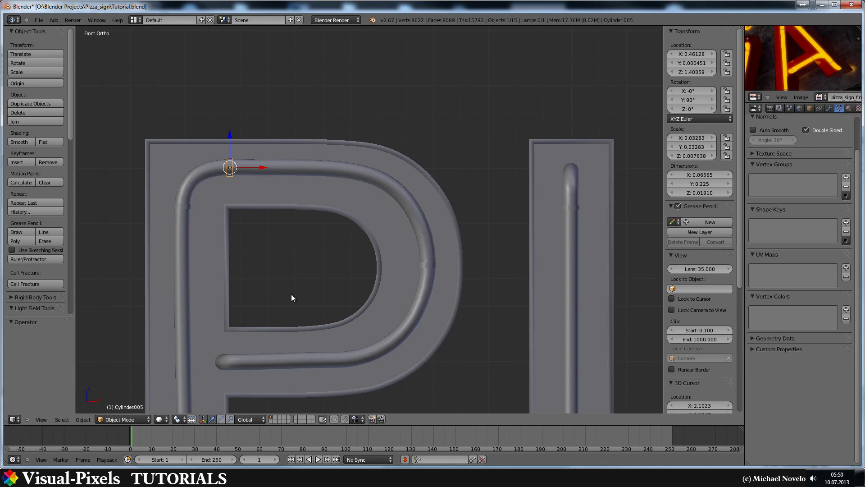
Step: Place a linked holder duplicate on the P's lower horizontal tube, at about X 0.496, Z 0.694
{"action": "key", "text": "shift+d"}
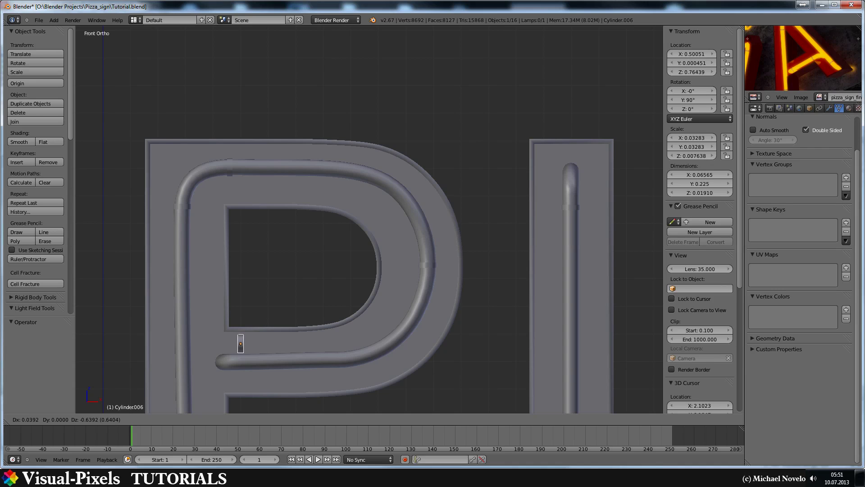
{"action": "left_click", "coordinate": [253, 332]}
{"action": "key", "text": "g"}
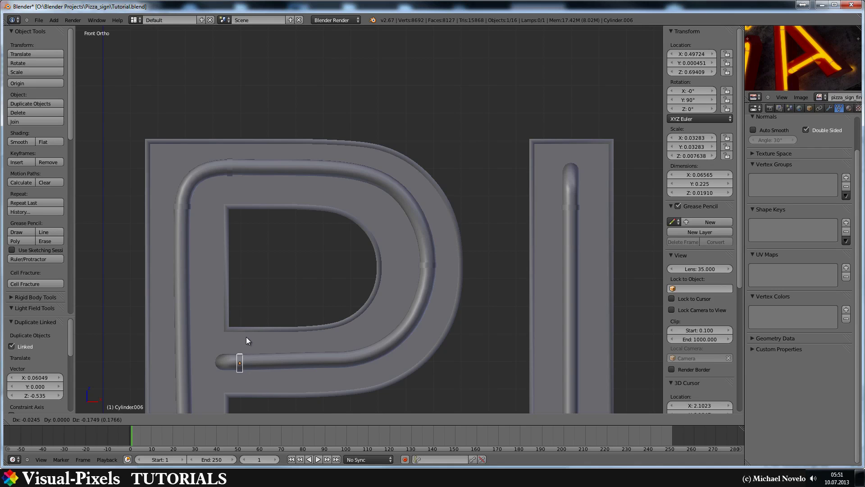
{"action": "left_click", "coordinate": [245, 337]}
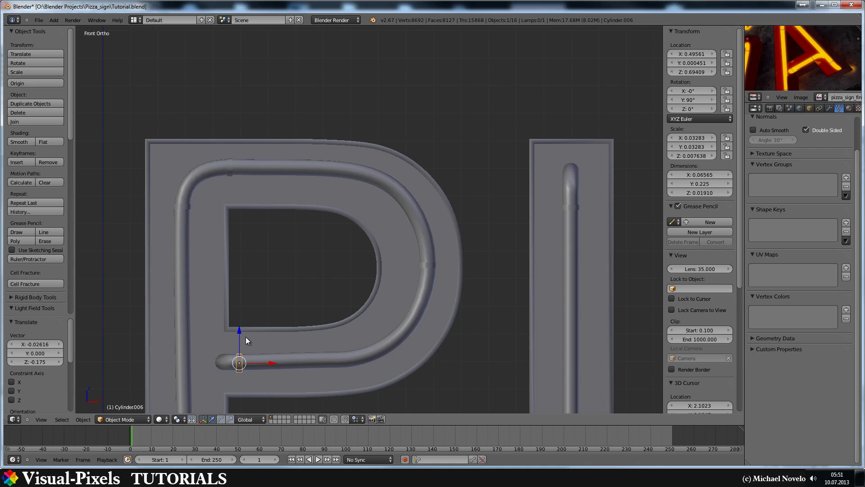
Step: Survey the neon tubes of all the PIZZA letters from the front for places that need holders
{"action": "scroll", "coordinate": [283, 332], "scroll_direction": "down", "scroll_amount": 2}
{"action": "middle_click_drag", "start_coordinate": [318, 312], "coordinate": [246, 238], "text": "shift"}
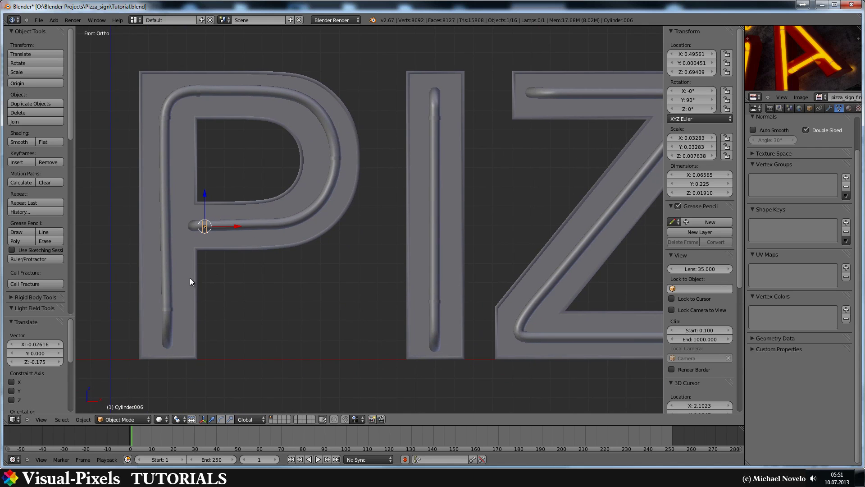
{"action": "middle_click_drag", "start_coordinate": [316, 178], "coordinate": [274, 207], "text": "shift"}
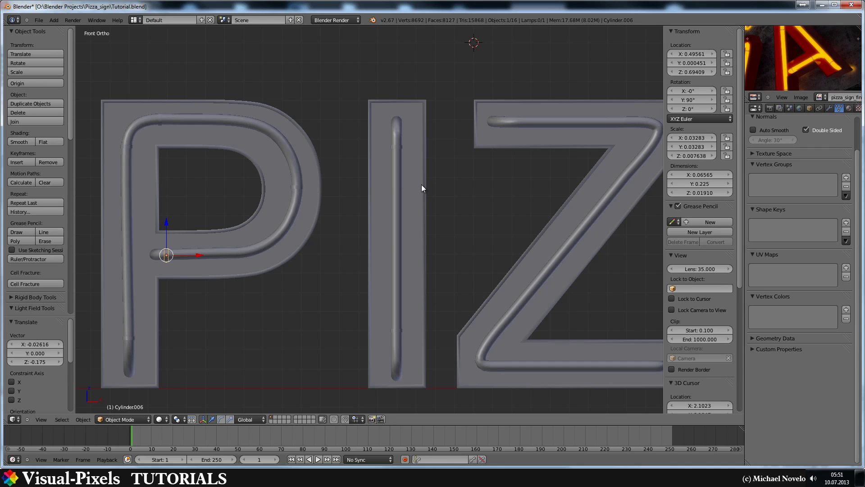
{"action": "middle_click_drag", "start_coordinate": [500, 190], "coordinate": [361, 190], "text": "shift"}
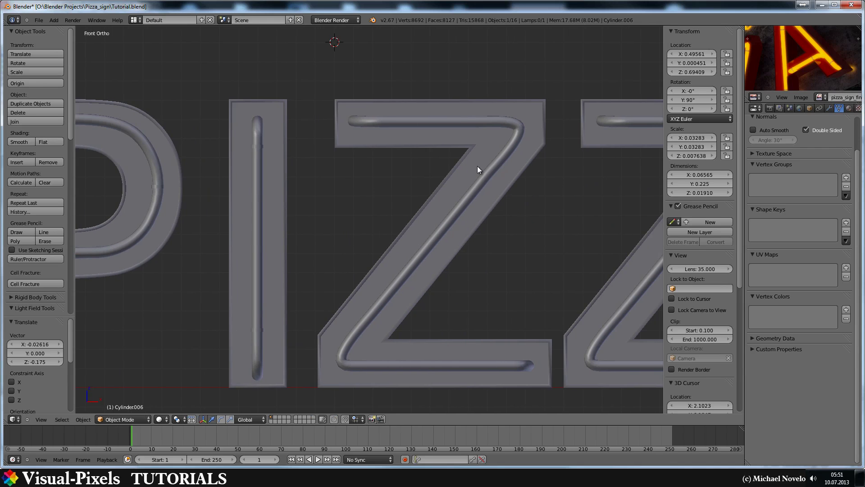
{"action": "middle_click_drag", "start_coordinate": [477, 167], "coordinate": [417, 172], "text": "shift"}
{"action": "scroll", "coordinate": [442, 172], "scroll_direction": "down", "scroll_amount": 3}
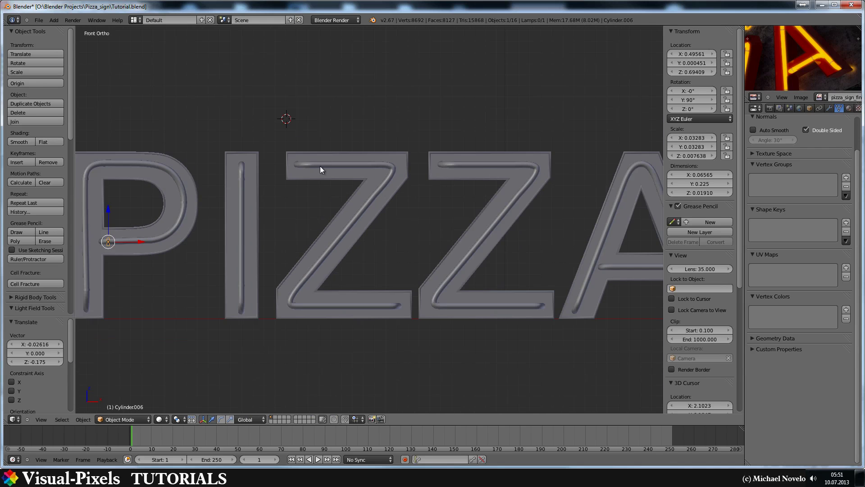
{"action": "scroll", "coordinate": [466, 251], "scroll_direction": "down", "scroll_amount": 2}
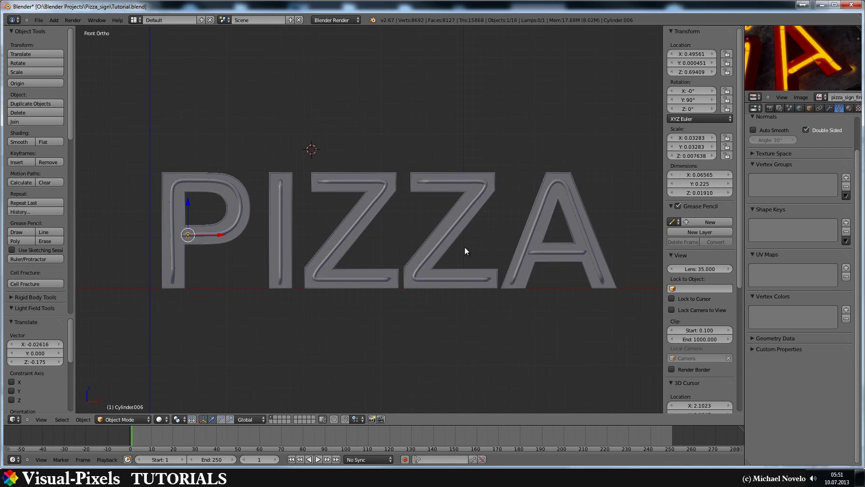
Step: Examine the tubes and holders in the pizza_sign_final.png reference up close, including in an enlarged view of the whole sign
{"action": "scroll", "coordinate": [807, 56], "scroll_direction": "down", "scroll_amount": 3}
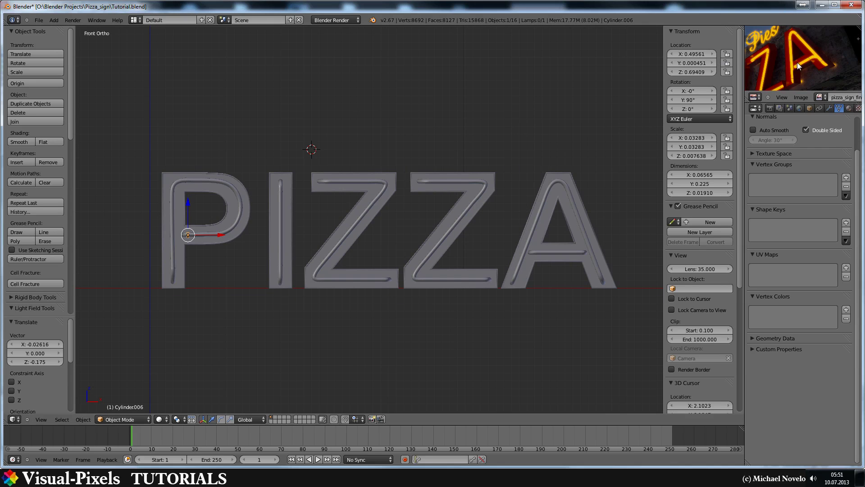
{"action": "scroll", "coordinate": [806, 56], "scroll_direction": "up", "scroll_amount": 3}
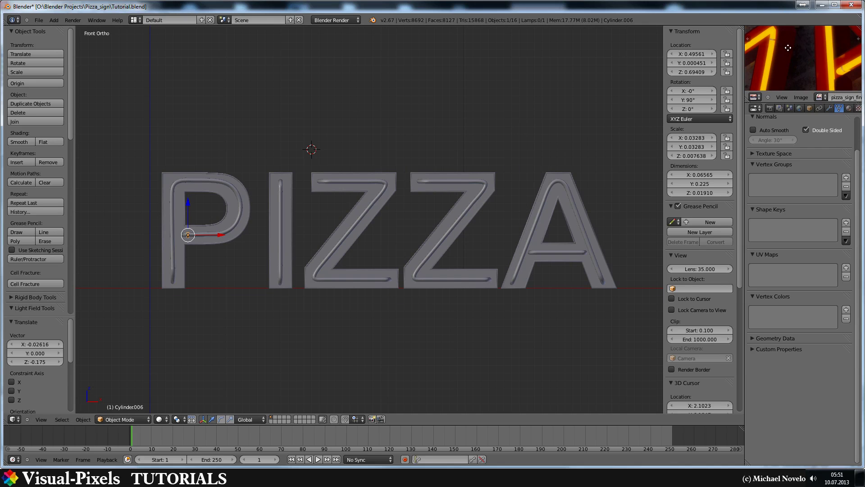
{"action": "scroll", "coordinate": [800, 56], "scroll_direction": "up", "scroll_amount": 2}
{"action": "scroll", "coordinate": [807, 54], "scroll_direction": "up", "scroll_amount": 1}
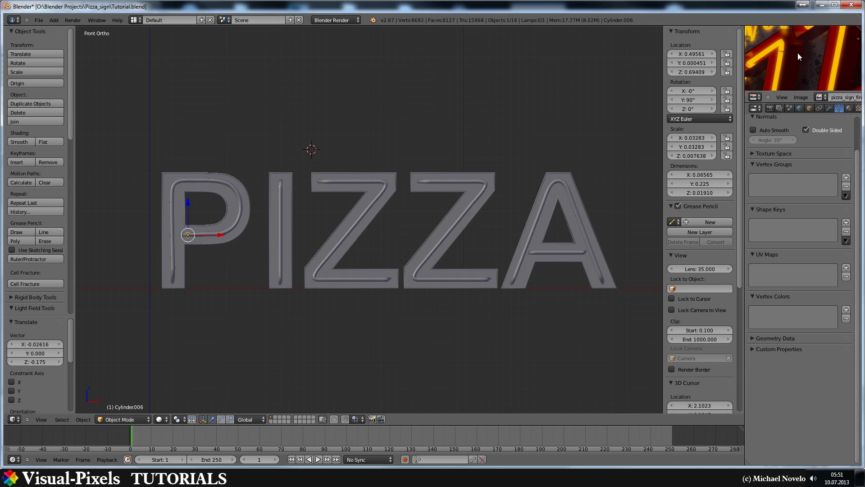
{"action": "scroll", "coordinate": [813, 52], "scroll_direction": "up", "scroll_amount": 1}
{"action": "mouse_move", "coordinate": [779, 63]}
{"action": "middle_mouse_down"}
{"action": "mouse_move", "coordinate": [802, 34]}
{"action": "mouse_move", "coordinate": [796, 54]}
{"action": "mouse_move", "coordinate": [809, 43]}
{"action": "mouse_move", "coordinate": [790, 61]}
{"action": "middle_mouse_up"}
{"action": "scroll", "coordinate": [799, 54], "scroll_direction": "down", "scroll_amount": 1}
{"action": "scroll", "coordinate": [795, 52], "scroll_direction": "up", "scroll_amount": 1}
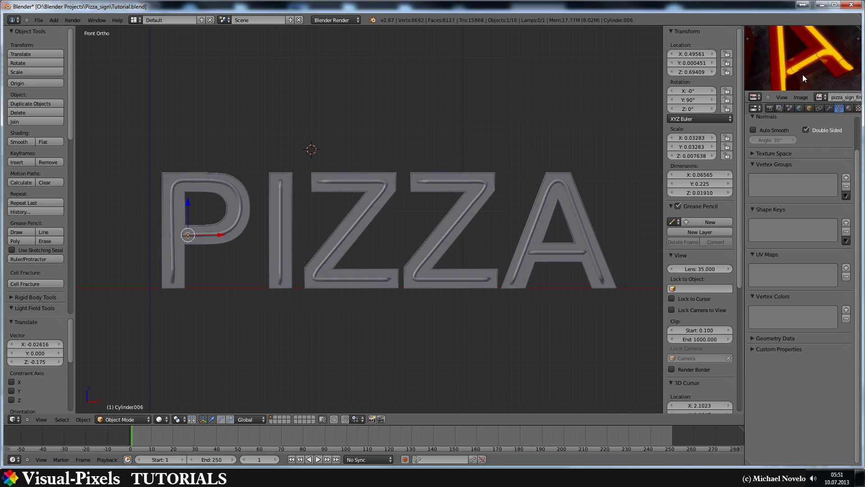
{"action": "scroll", "coordinate": [785, 63], "scroll_direction": "down", "scroll_amount": 3}
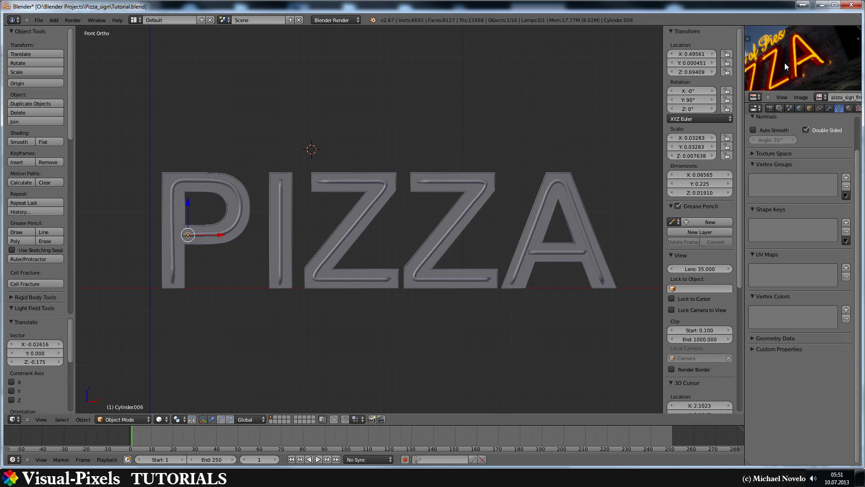
{"action": "key", "text": "ctrl+Up"}
{"action": "scroll", "coordinate": [431, 243], "scroll_direction": "up", "scroll_amount": 8}
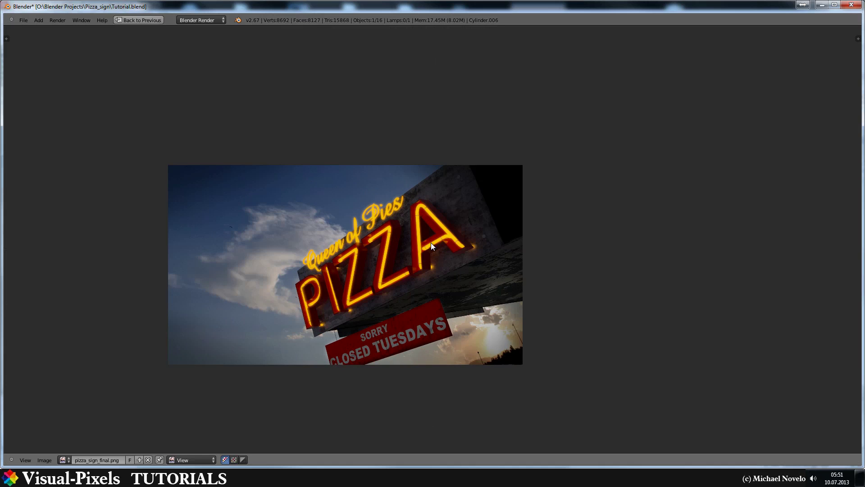
{"action": "middle_click_drag", "start_coordinate": [473, 200], "coordinate": [590, 105]}
{"action": "scroll", "coordinate": [561, 150], "scroll_direction": "down", "scroll_amount": 2}
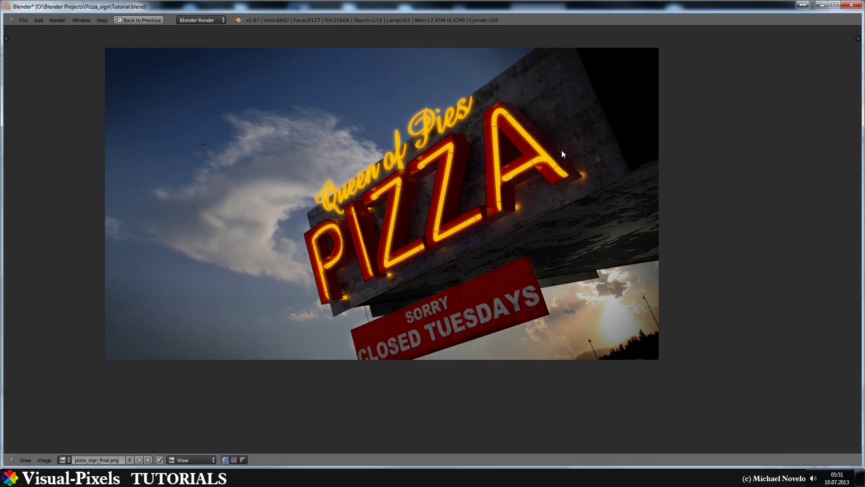
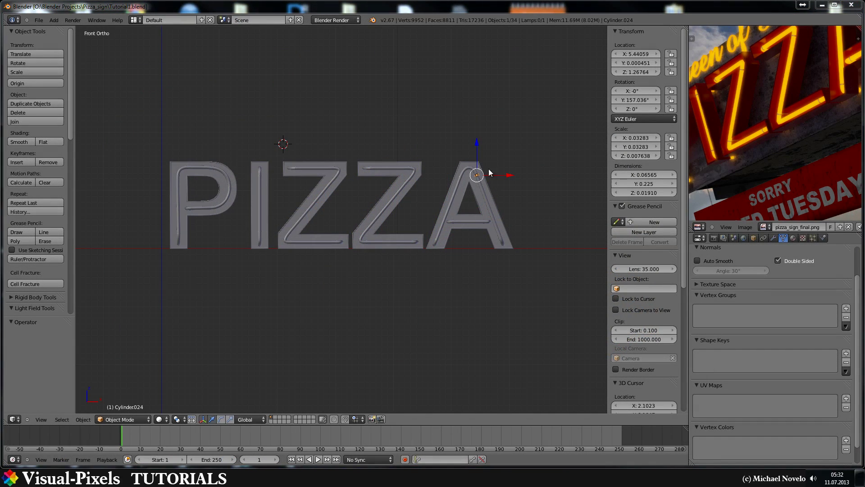
Step: Inspect the holders along the I, Z and A tubes from an angle and compare them with the reference picture
{"action": "middle_click_drag", "start_coordinate": [477, 177], "coordinate": [429, 188]}
{"action": "scroll", "coordinate": [466, 186], "scroll_direction": "up", "scroll_amount": 5}
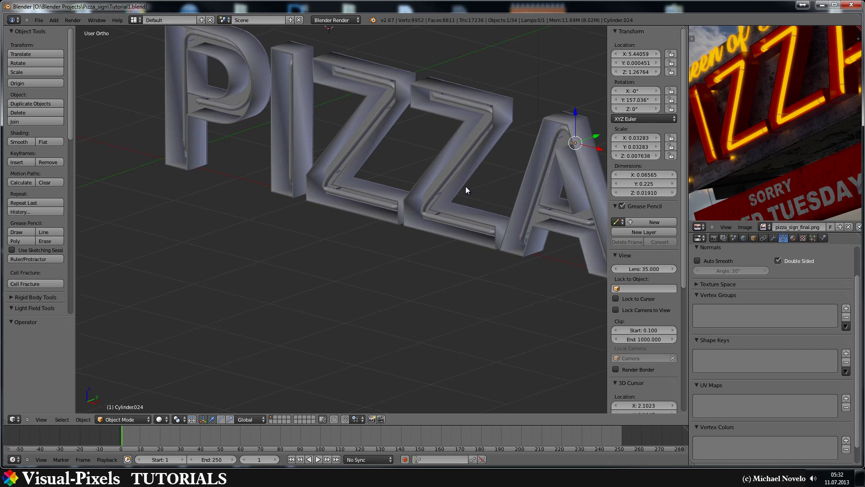
{"action": "middle_click_drag", "start_coordinate": [487, 186], "coordinate": [519, 186]}
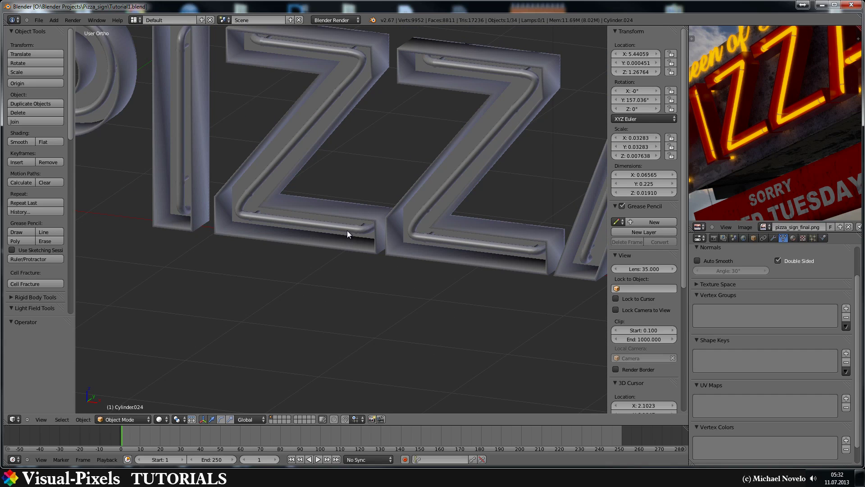
{"action": "middle_click_drag", "start_coordinate": [450, 231], "coordinate": [398, 137]}
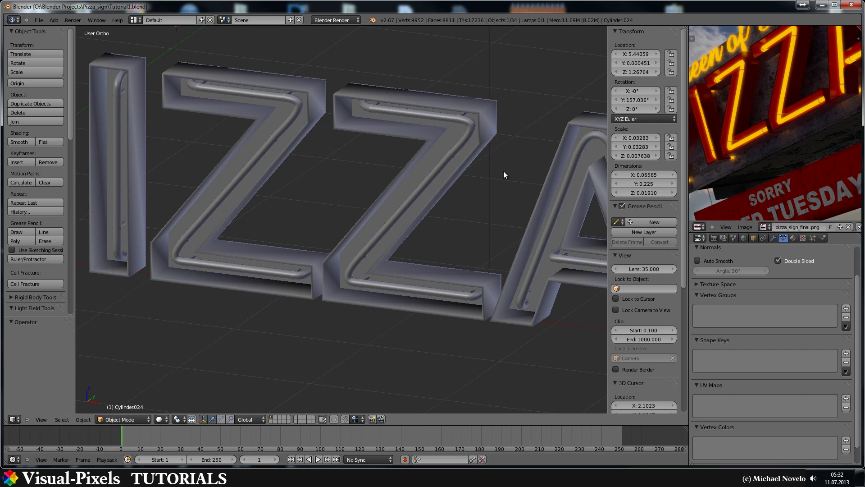
{"action": "middle_click_drag", "start_coordinate": [503, 171], "coordinate": [441, 309]}
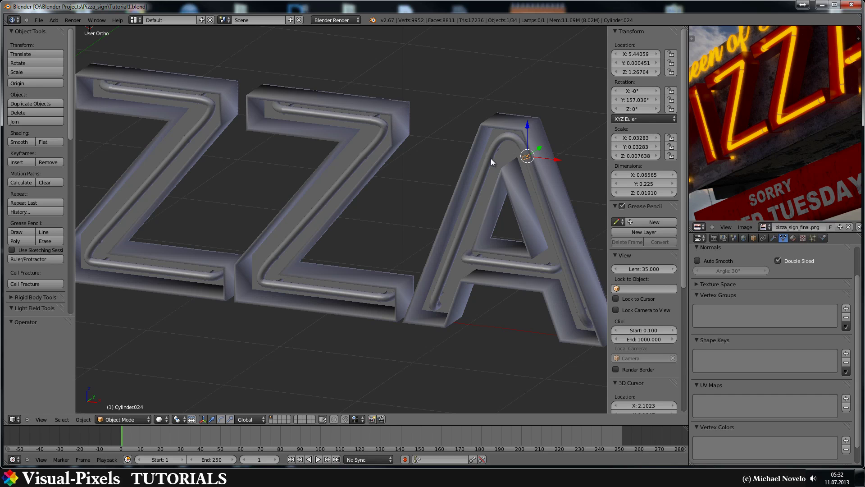
{"action": "scroll", "coordinate": [728, 177], "scroll_direction": "down", "scroll_amount": 3}
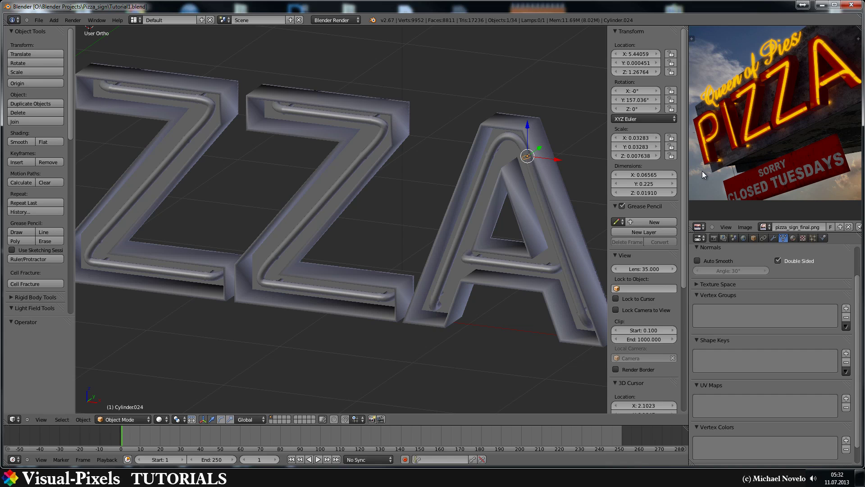
Step: Add an Edge Split modifier to the PIZZA letter casing and check its shading
{"action": "scroll", "coordinate": [518, 193], "scroll_direction": "down", "scroll_amount": 5}
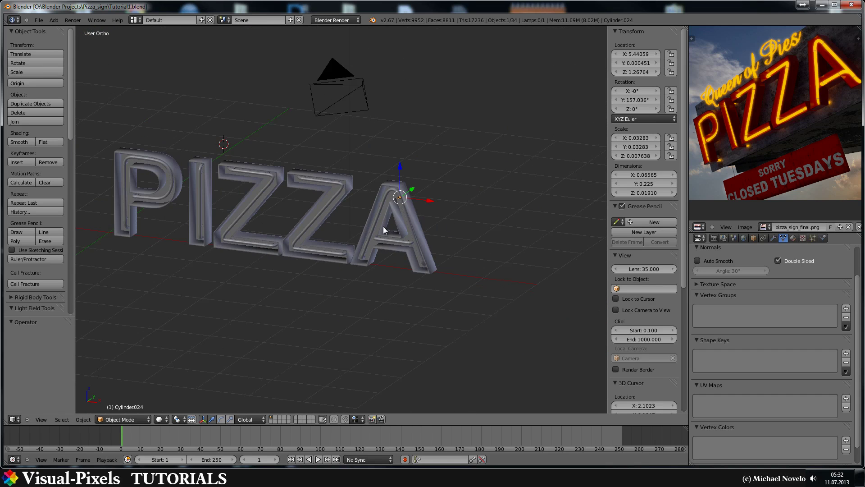
{"action": "middle_click_drag", "start_coordinate": [382, 226], "coordinate": [464, 218], "text": "shift"}
{"action": "right_click", "coordinate": [457, 192]}
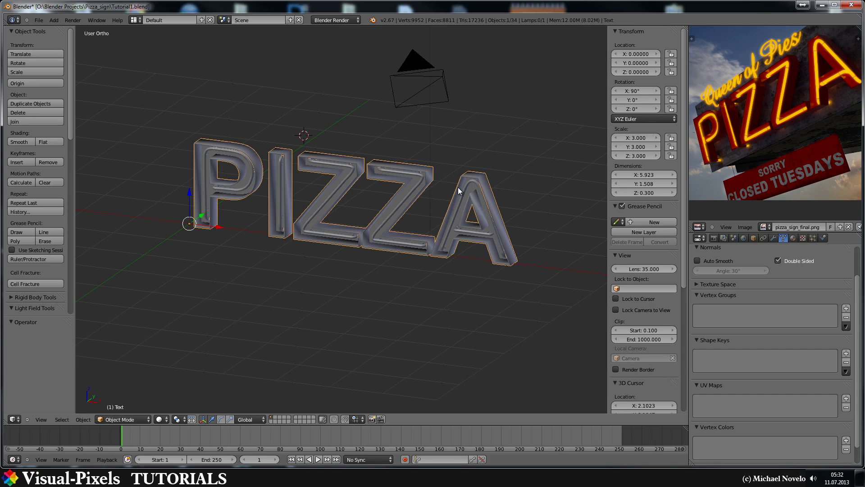
{"action": "left_click", "coordinate": [772, 238]}
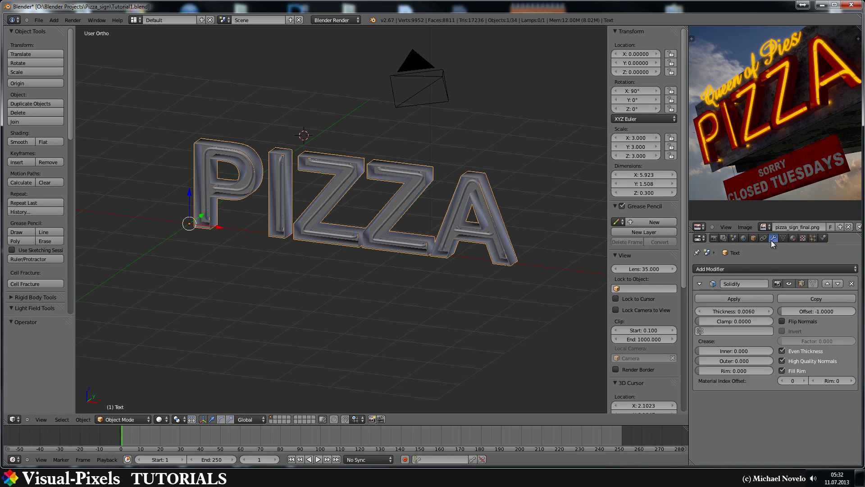
{"action": "left_click", "coordinate": [731, 269]}
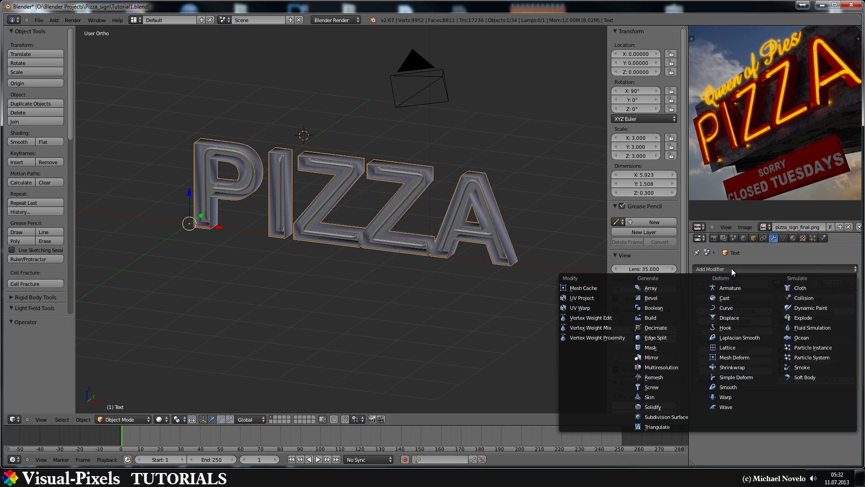
{"action": "left_click", "coordinate": [658, 337]}
{"action": "scroll", "coordinate": [336, 171], "scroll_direction": "up", "scroll_amount": 10}
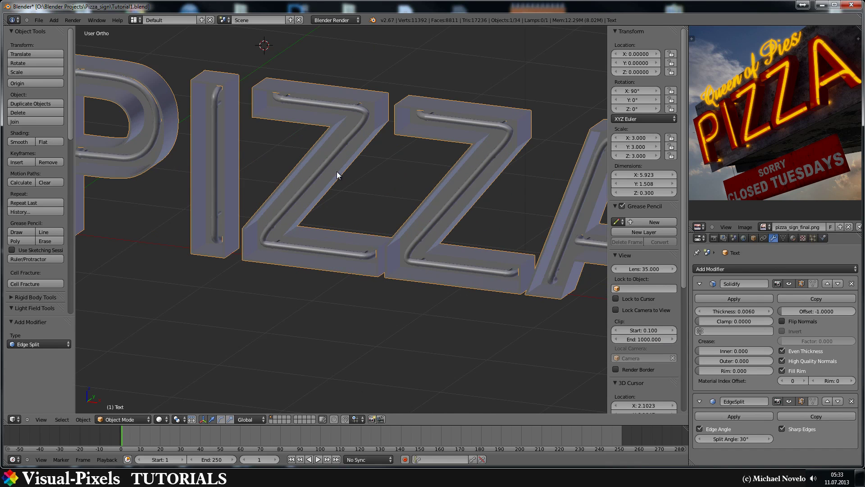
{"action": "scroll", "coordinate": [336, 181], "scroll_direction": "down", "scroll_amount": 5}
{"action": "scroll", "coordinate": [359, 187], "scroll_direction": "down", "scroll_amount": 3}
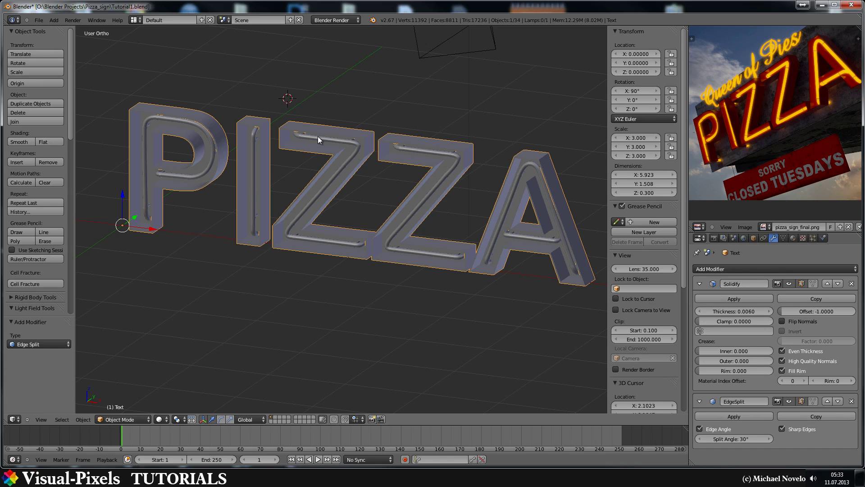
{"action": "scroll", "coordinate": [318, 136], "scroll_direction": "down", "scroll_amount": 3}
{"action": "key", "text": "a"}
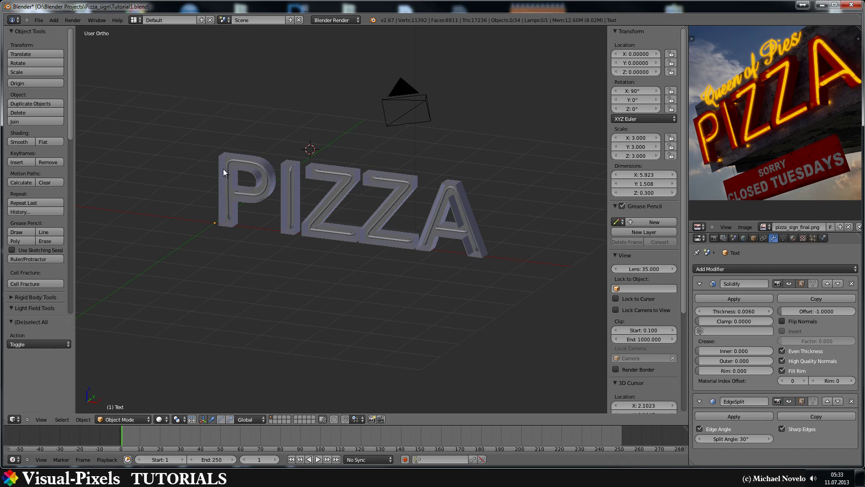
{"action": "key", "text": "b"}
{"action": "left_click_drag", "start_coordinate": [199, 145], "coordinate": [530, 270]}
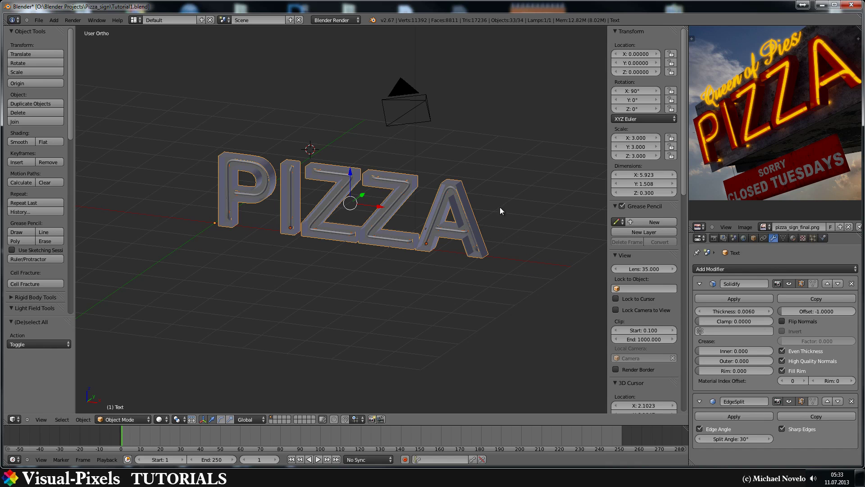
Step: Select the letters, tubes and holders without the lamp and put them in a new group named PIZZA_Letters
{"action": "middle_click_drag", "start_coordinate": [499, 207], "coordinate": [437, 218]}
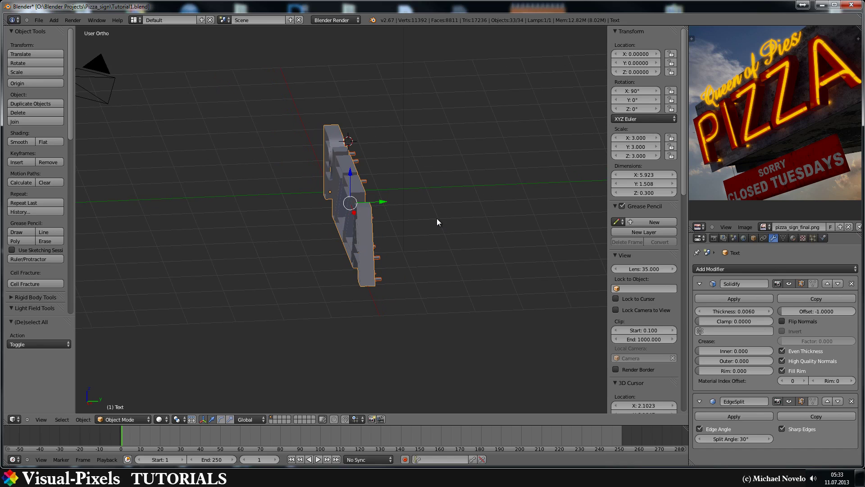
{"action": "key", "text": "a"}
{"action": "key", "text": "b"}
{"action": "left_click_drag", "start_coordinate": [307, 105], "coordinate": [385, 304]}
{"action": "key", "text": "ctrl+g"}
{"action": "left_click", "coordinate": [29, 342]}
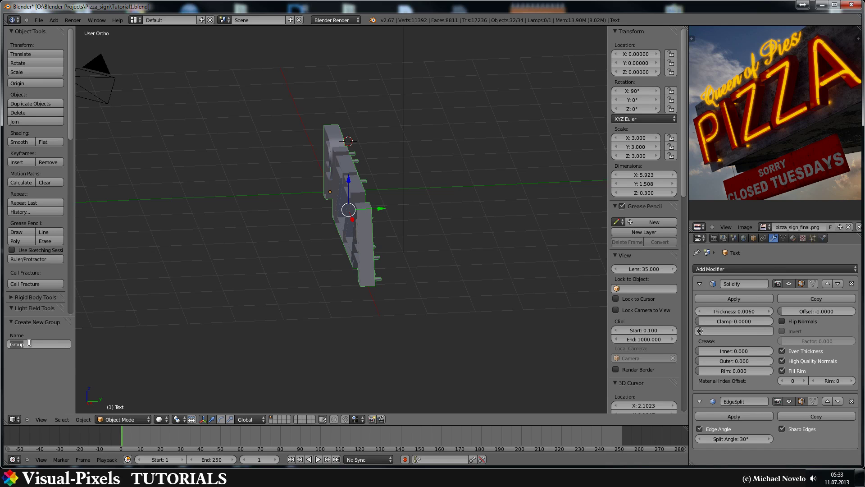
{"action": "type", "text": "PIZZA_Letters"}
{"action": "key", "text": "Return"}
Step: Scale the grouped PIZZA letters to 0.5 and move them along X by about -3.217
{"action": "middle_click_drag", "start_coordinate": [345, 164], "coordinate": [367, 169]}
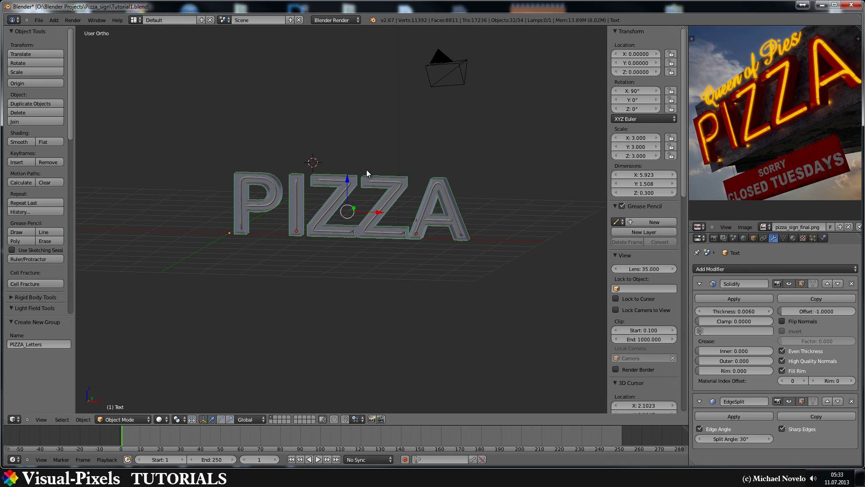
{"action": "key", "text": "s"}
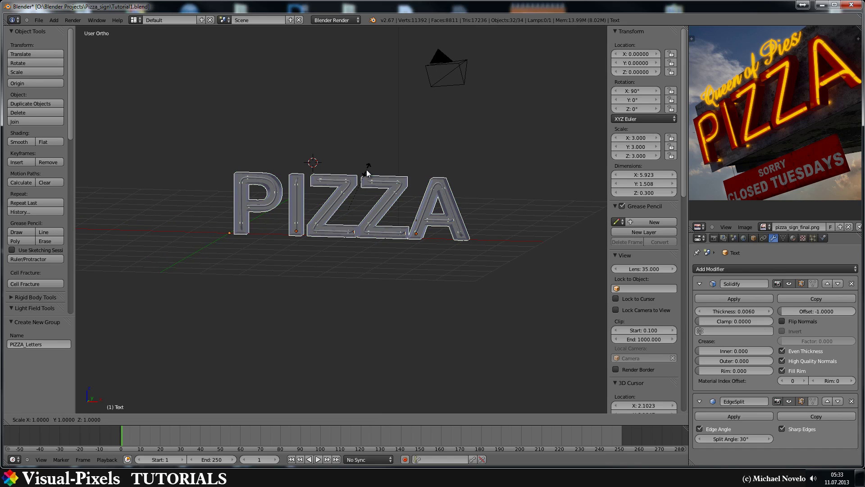
{"action": "key", "text": "period"}
{"action": "key", "text": "5"}
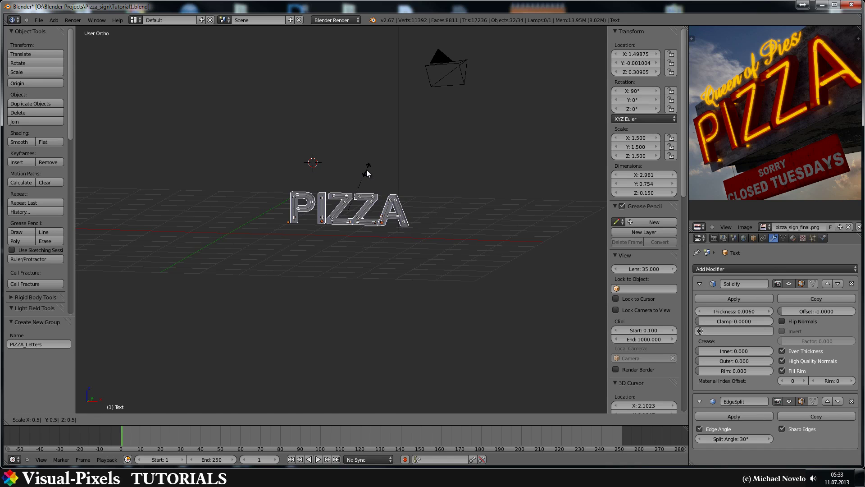
{"action": "key", "text": "Return"}
{"action": "left_click_drag", "start_coordinate": [381, 211], "coordinate": [253, 214]}
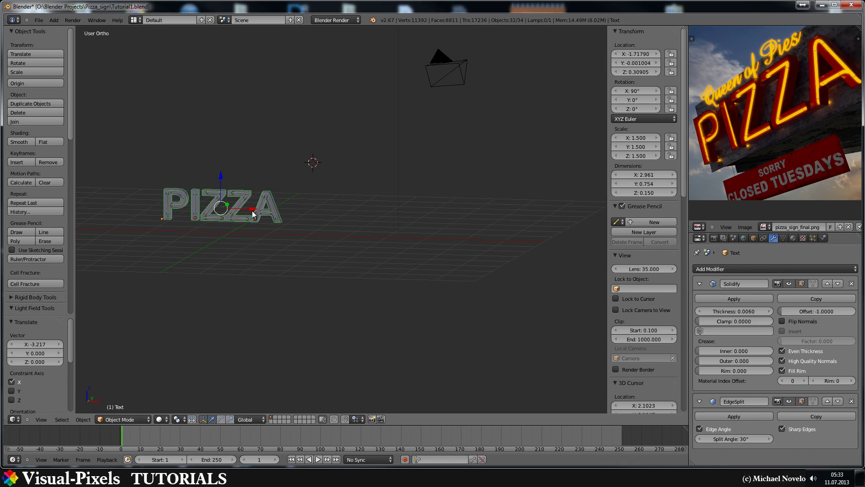
Step: Reset the 3D cursor to the scene origin and check its position beside the PIZZA letters
{"action": "key", "text": "shift+c"}
{"action": "scroll", "coordinate": [256, 281], "scroll_direction": "up", "scroll_amount": 6}
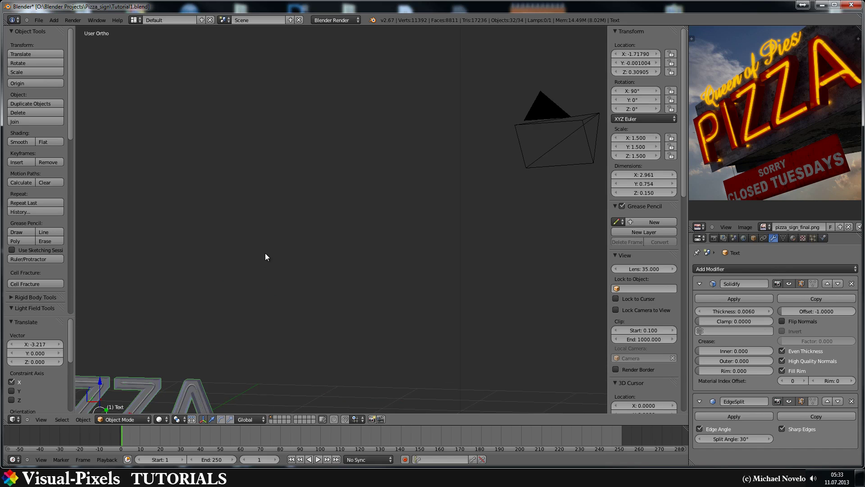
{"action": "scroll", "coordinate": [264, 257], "scroll_direction": "down", "scroll_amount": 4}
{"action": "middle_click_drag", "start_coordinate": [422, 67], "coordinate": [351, 209]}
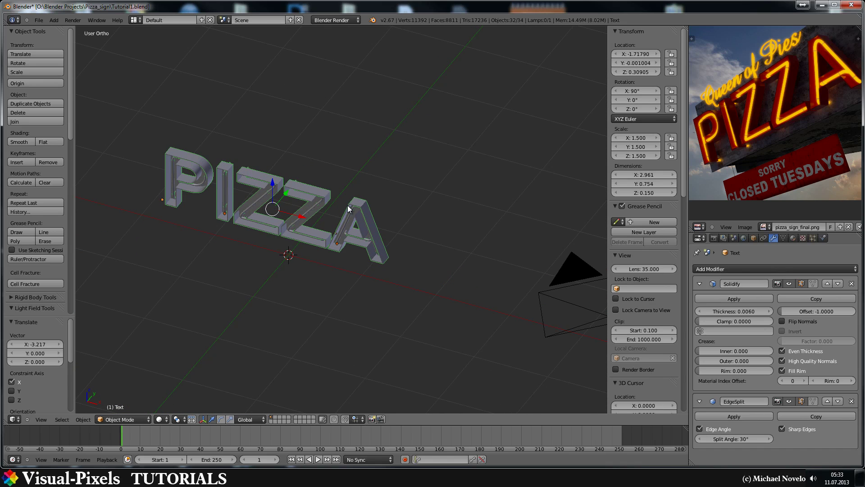
Step: Try placing the 3D cursor at several spots around the letters and return it to the scene origin
{"action": "left_click", "coordinate": [370, 91]}
{"action": "left_click", "coordinate": [254, 262]}
{"action": "middle_click_drag", "start_coordinate": [415, 245], "coordinate": [415, 193]}
{"action": "left_click", "coordinate": [402, 123]}
{"action": "left_click", "coordinate": [305, 114]}
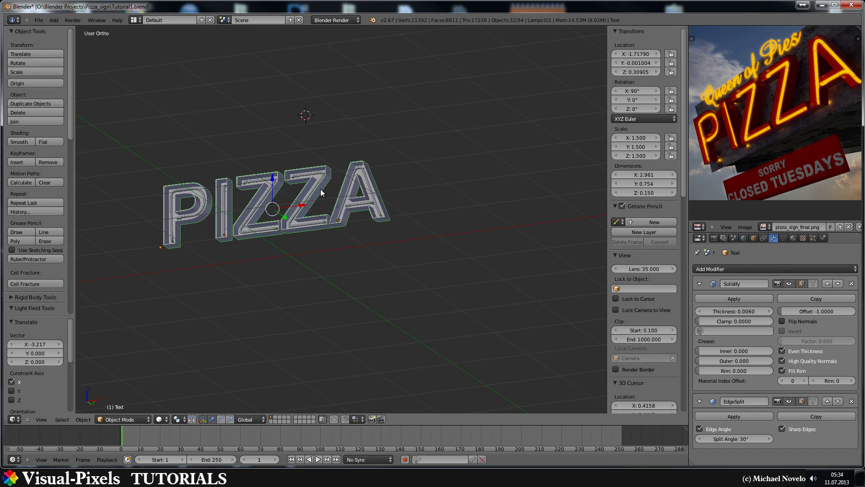
{"action": "key", "text": "shift+c"}
{"action": "middle_click_drag", "start_coordinate": [306, 196], "coordinate": [309, 243]}
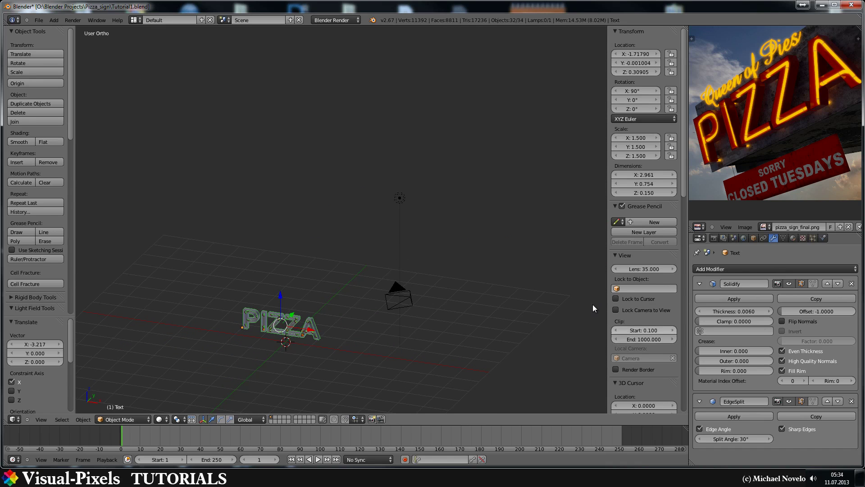
Step: Start the Screencast Keys display in the 3D view
{"action": "scroll", "coordinate": [658, 299], "scroll_direction": "down", "scroll_amount": 10}
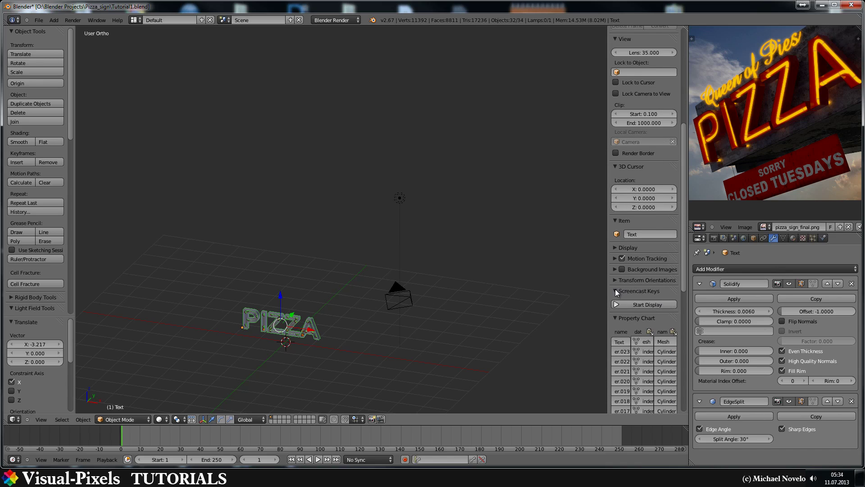
{"action": "left_click", "coordinate": [634, 305]}
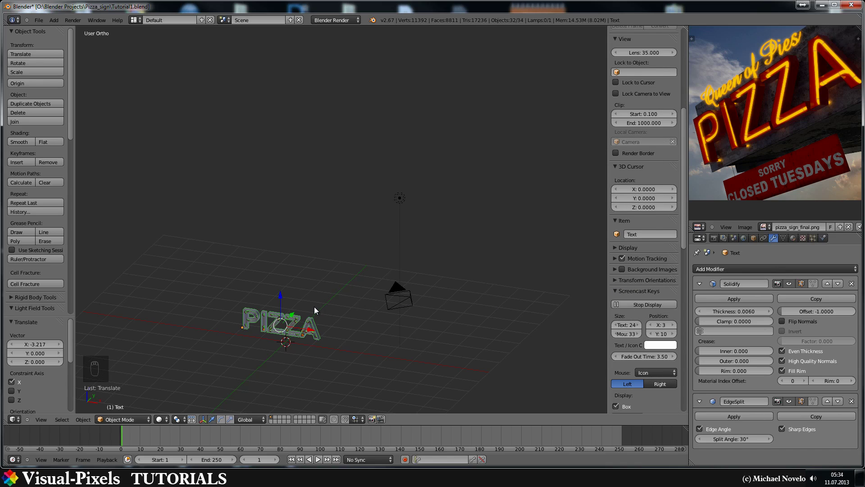
Step: Add a mesh plane at the 3D cursor and rotate it 90° about the X axis so it stands upright
{"action": "middle_click_drag", "start_coordinate": [315, 275], "coordinate": [382, 207], "text": "shift"}
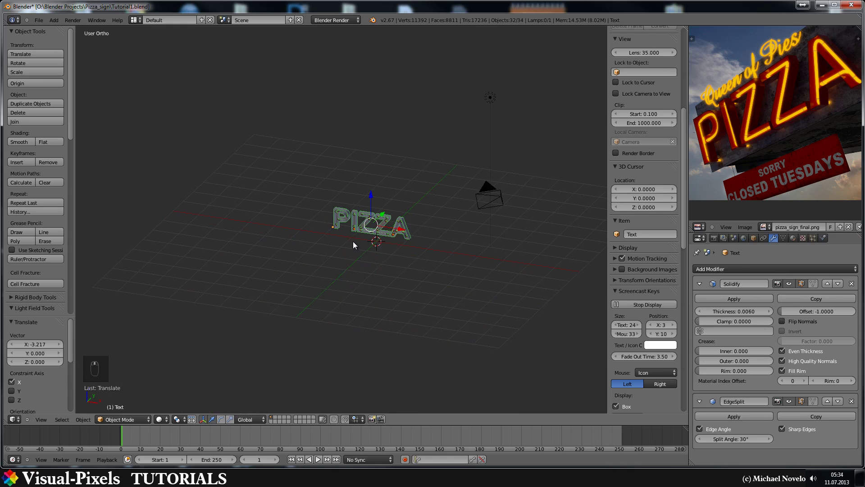
{"action": "scroll", "coordinate": [360, 239], "scroll_direction": "up", "scroll_amount": 4}
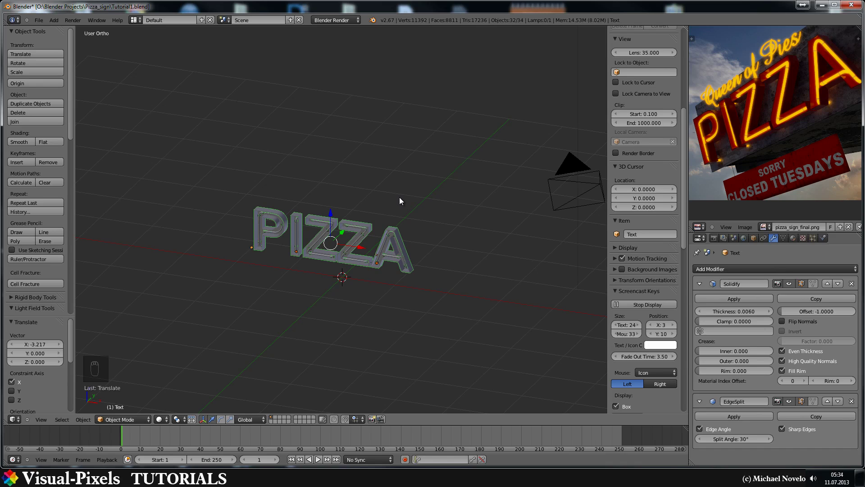
{"action": "key", "text": "shift+a"}
{"action": "mouse_move", "coordinate": [399, 198]}
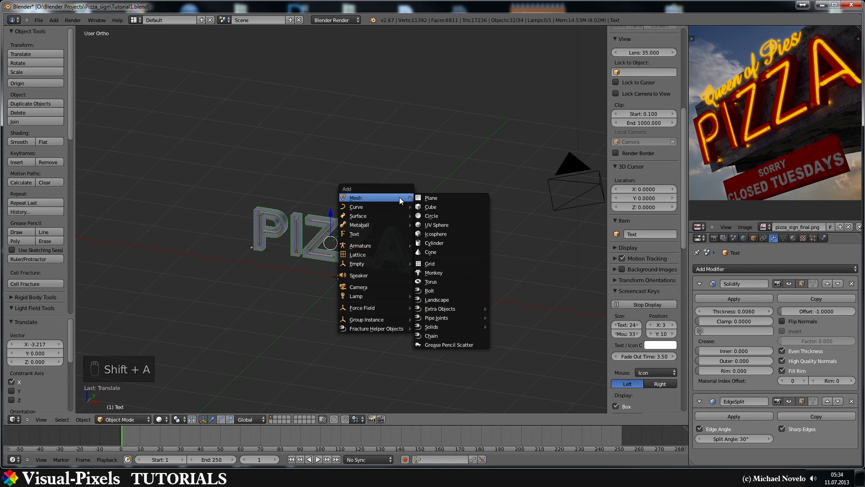
{"action": "left_click", "coordinate": [439, 199]}
{"action": "key", "text": "r"}
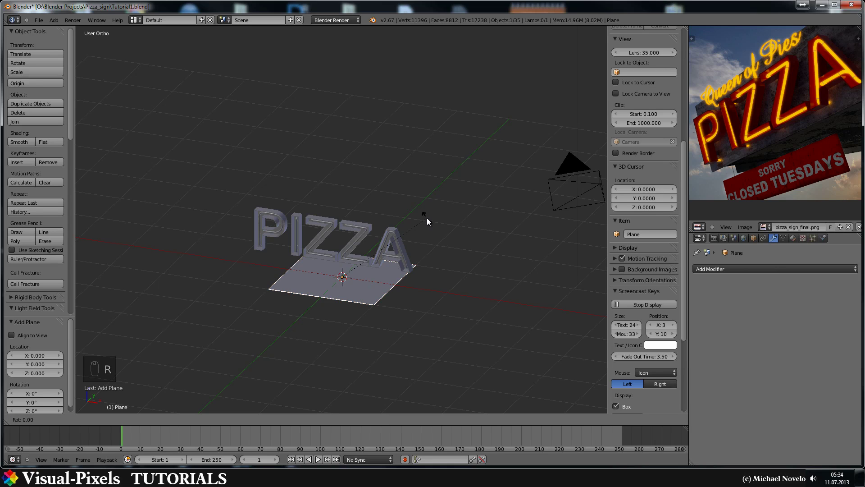
{"action": "type", "text": "x"}
{"action": "type", "text": "90"}
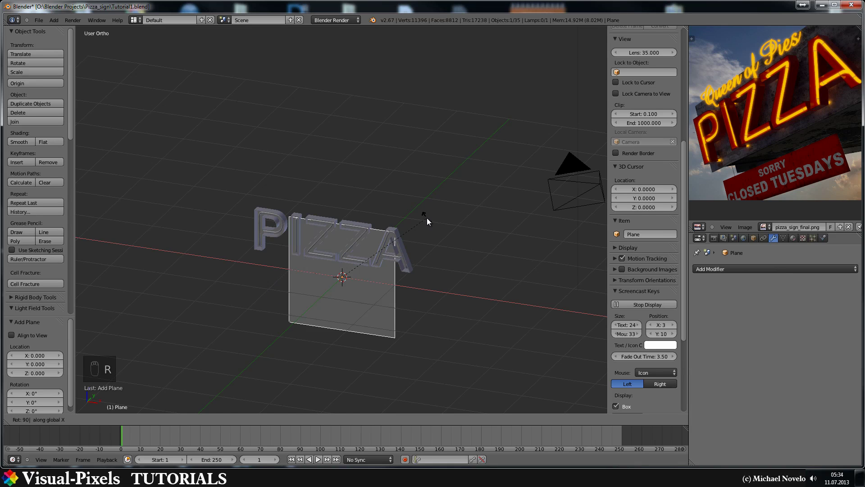
{"action": "key", "text": "Return"}
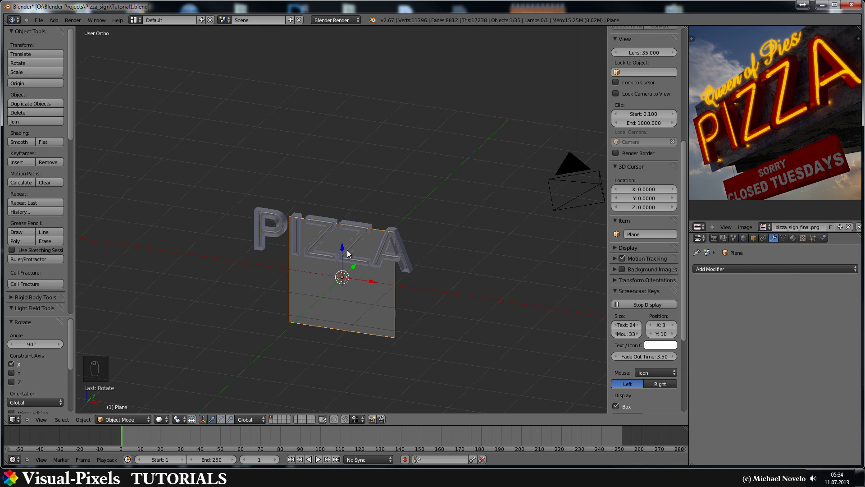
Step: Raise the upright plane about 0.712 along Z to the height of the letters
{"action": "left_click_drag", "start_coordinate": [342, 247], "coordinate": [341, 210]}
{"action": "key", "text": "KP_1"}
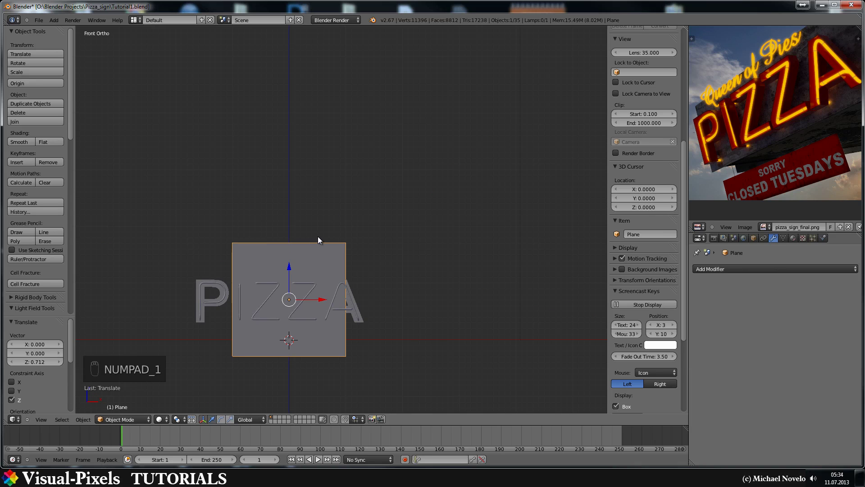
{"action": "middle_click_drag", "start_coordinate": [317, 239], "coordinate": [415, 189], "text": "shift"}
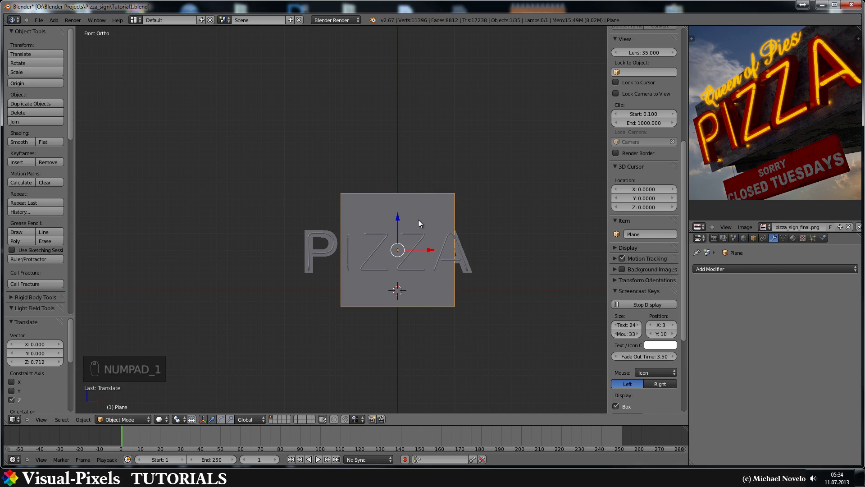
Step: Scale the plane to about 1.5 along X and shift it about -0.151 along X to center it on the letters
{"action": "key", "text": "s"}
{"action": "key", "text": "x"}
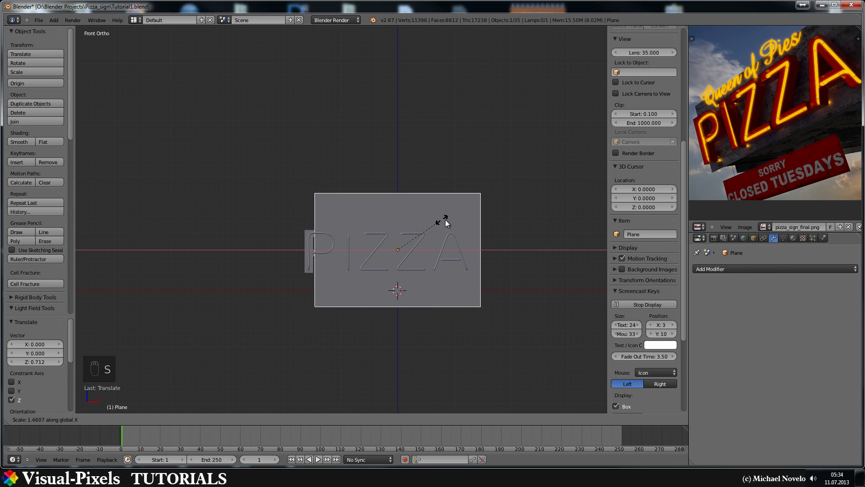
{"action": "left_click", "coordinate": [448, 223]}
{"action": "left_click_drag", "start_coordinate": [429, 248], "coordinate": [421, 250]}
Step: Move the plane along the Y axis toward the back of the PIZZA letters
{"action": "middle_click_drag", "start_coordinate": [422, 210], "coordinate": [388, 238]}
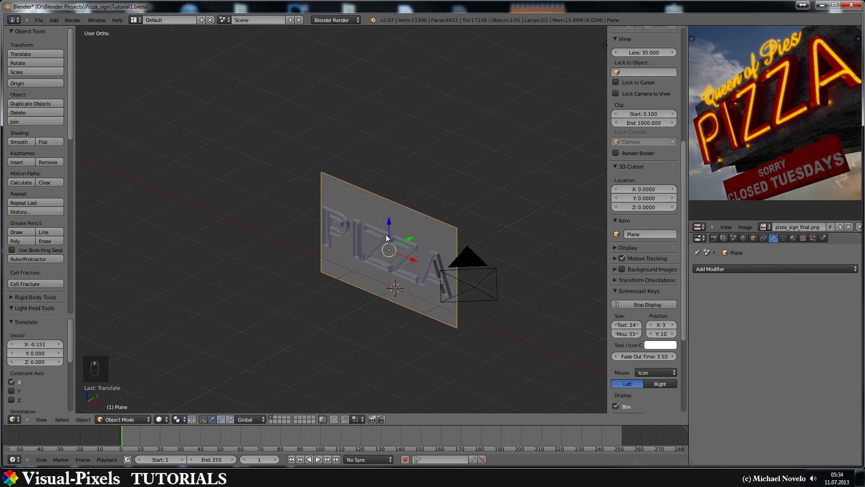
{"action": "key", "text": "g"}
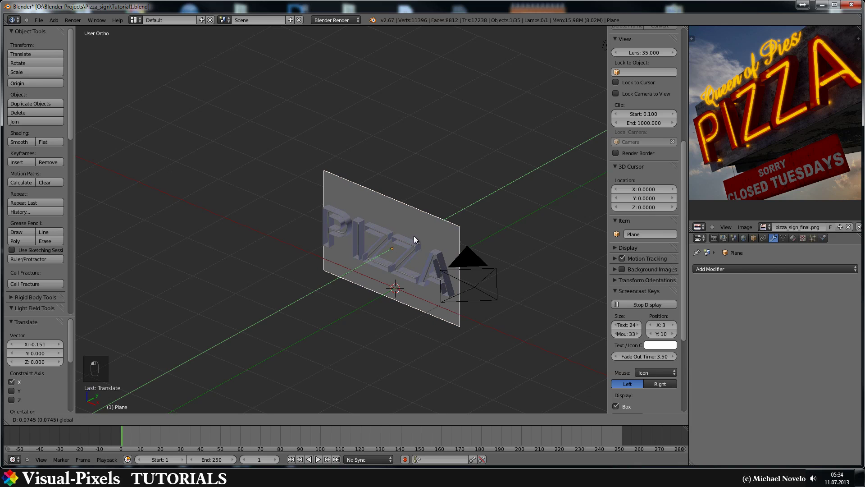
Step: Move the backing plane about 0.112 along Y, plus a further 0.019, so it sits behind the PIZZA letters at their rear pins
{"action": "left_click", "coordinate": [429, 228]}
{"action": "middle_click_drag", "start_coordinate": [429, 228], "coordinate": [366, 237]}
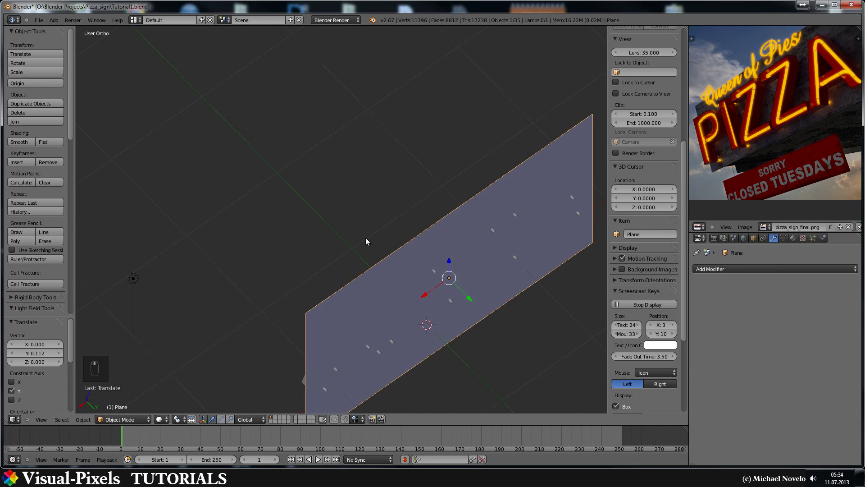
{"action": "middle_click_drag", "start_coordinate": [444, 266], "coordinate": [496, 279]}
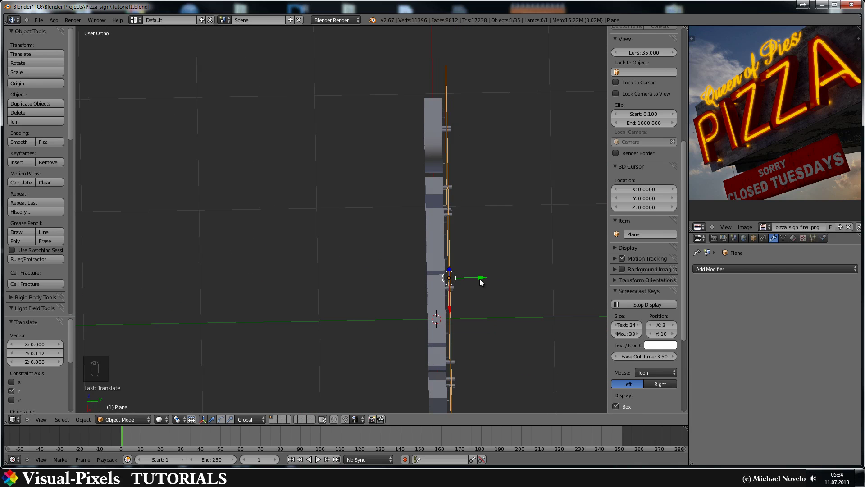
{"action": "left_click_drag", "start_coordinate": [483, 276], "coordinate": [485, 274]}
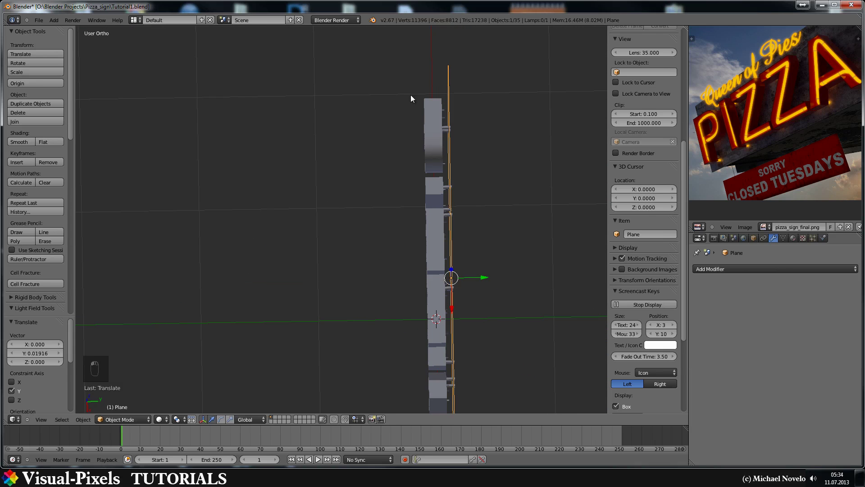
{"action": "middle_click_drag", "start_coordinate": [452, 149], "coordinate": [451, 109], "text": "shift"}
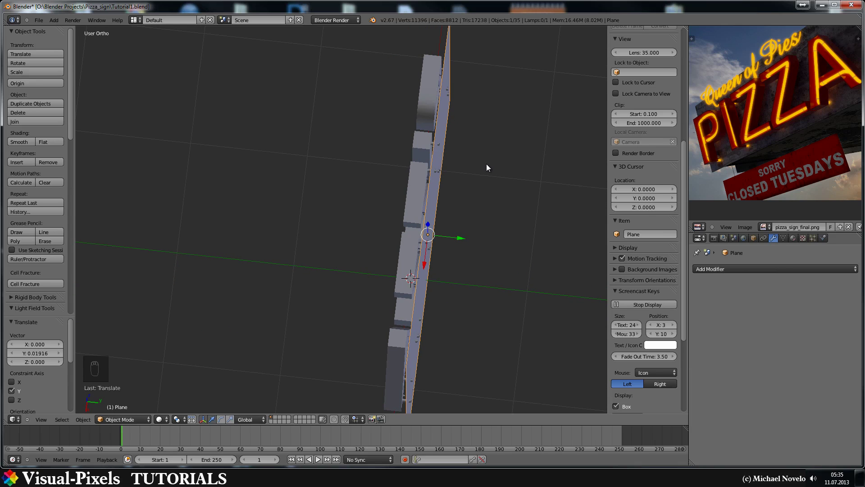
Step: Add a Solidify modifier to the backing plane
{"action": "left_click", "coordinate": [714, 267]}
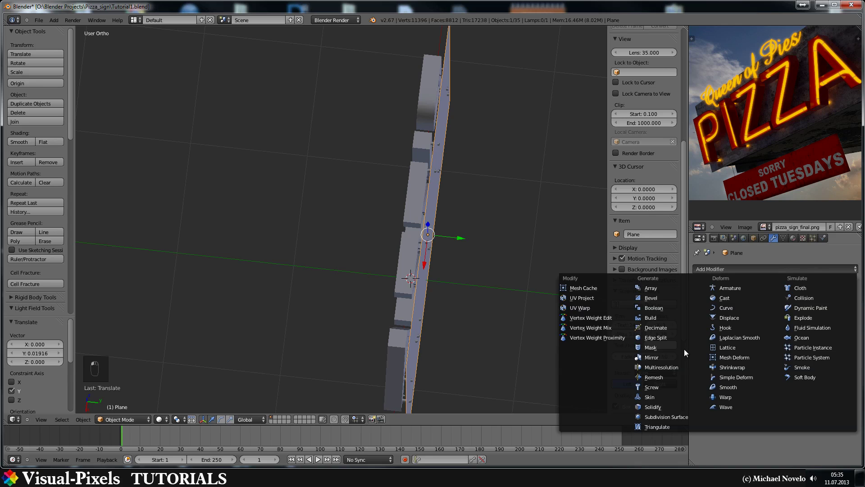
{"action": "left_click", "coordinate": [650, 407]}
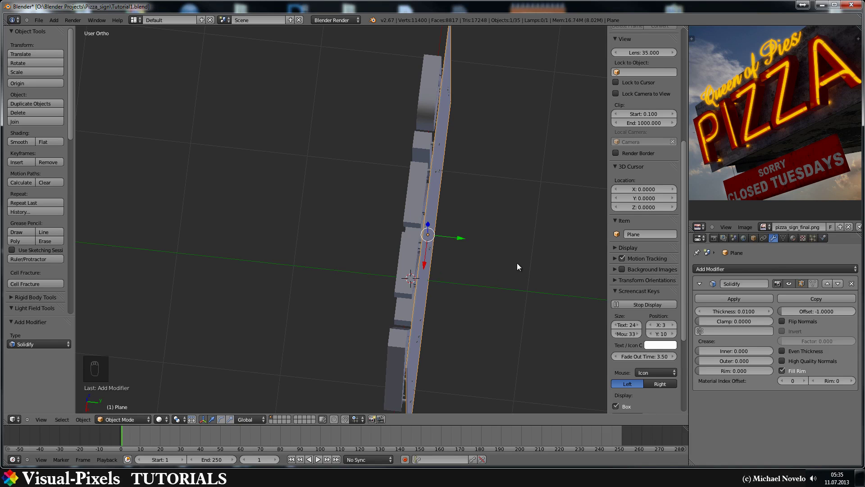
{"action": "middle_click_drag", "start_coordinate": [515, 243], "coordinate": [484, 258]}
{"action": "scroll", "coordinate": [484, 258], "scroll_direction": "up", "scroll_amount": 2}
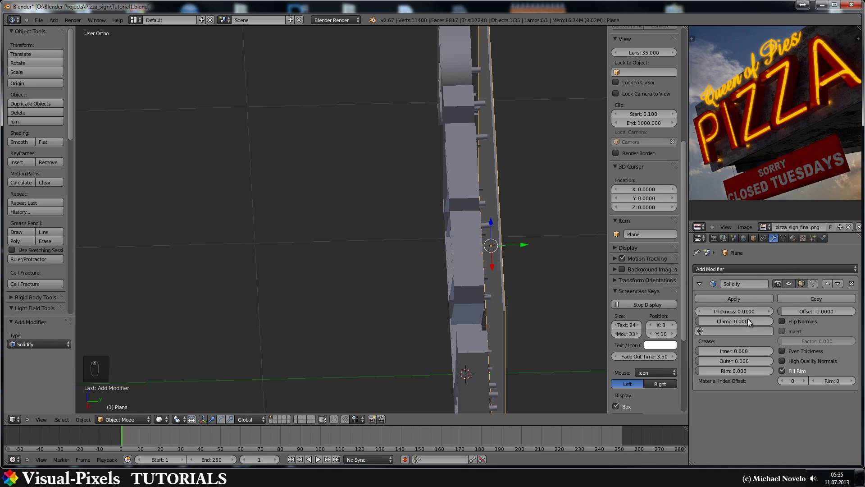
Step: Set the Solidify thickness of the backing plane to 0.02
{"action": "left_click", "coordinate": [770, 310]}
{"action": "left_click", "coordinate": [770, 311]}
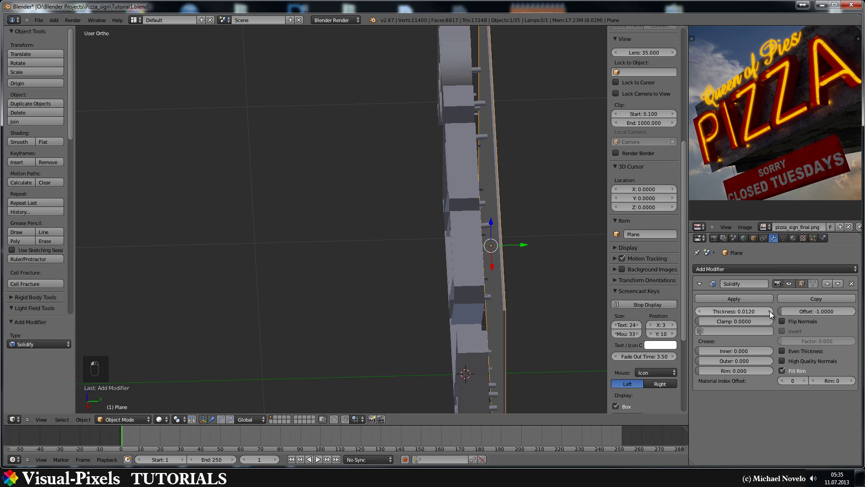
{"action": "left_click", "coordinate": [769, 311]}
{"action": "left_click", "coordinate": [769, 311]}
{"action": "left_click", "coordinate": [770, 311]}
{"action": "left_click", "coordinate": [769, 311]}
{"action": "left_click", "coordinate": [769, 311]}
{"action": "left_click", "coordinate": [769, 311]}
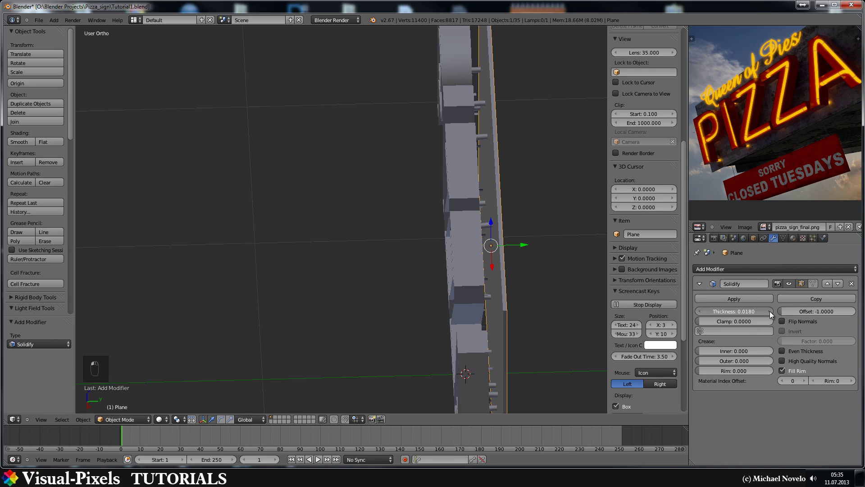
{"action": "left_click", "coordinate": [769, 310]}
{"action": "left_click", "coordinate": [738, 311]}
{"action": "key", "text": "BackSpace"}
{"action": "type", "text": ".02"}
{"action": "key", "text": "Return"}
{"action": "right_click", "coordinate": [619, 304]}
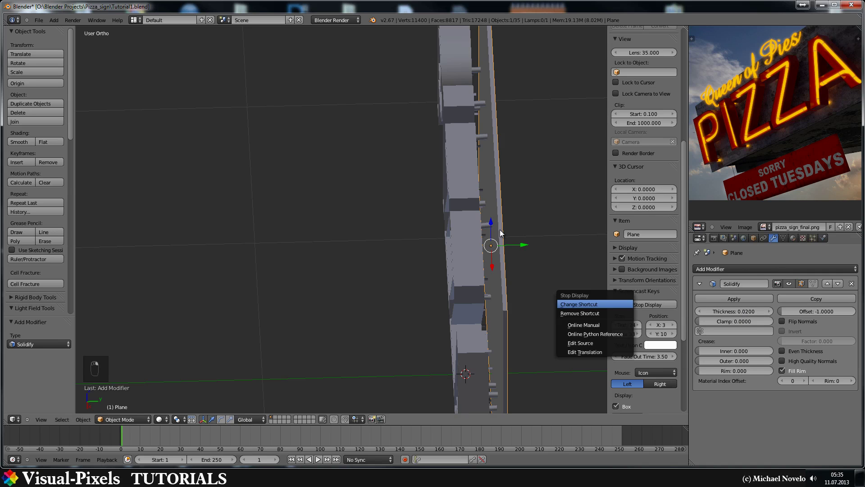
Step: In front wireframe view, scale the backing plane to about 0.52 along Z and lower it about 0.017 to frame the letters
{"action": "middle_click_drag", "start_coordinate": [499, 205], "coordinate": [491, 231]}
{"action": "scroll", "coordinate": [491, 228], "scroll_direction": "down", "scroll_amount": 3}
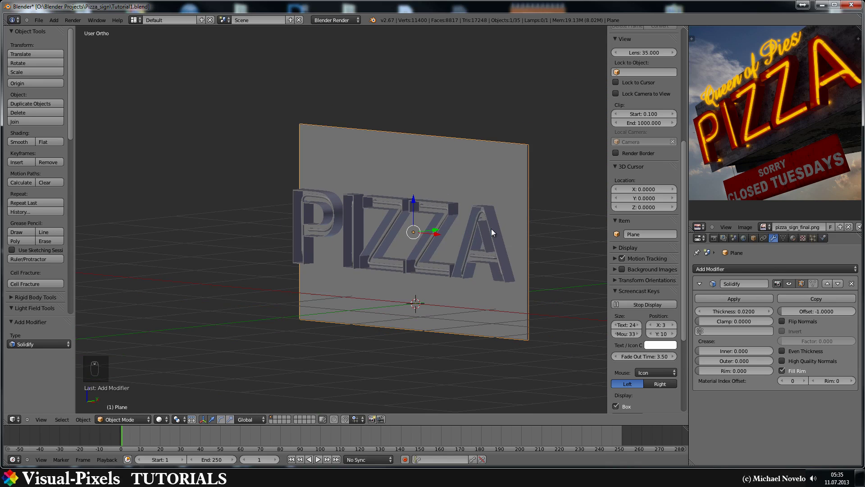
{"action": "key", "text": "KP_1"}
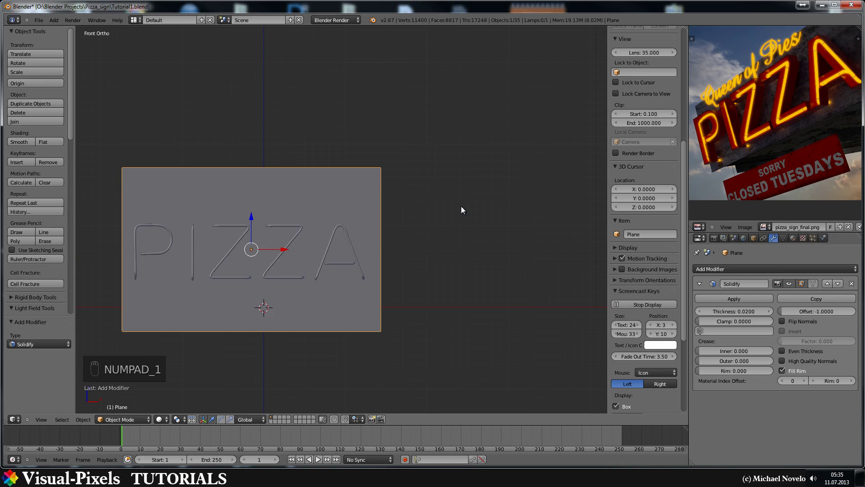
{"action": "key", "text": "z"}
{"action": "middle_click_drag", "start_coordinate": [364, 207], "coordinate": [452, 206], "text": "shift"}
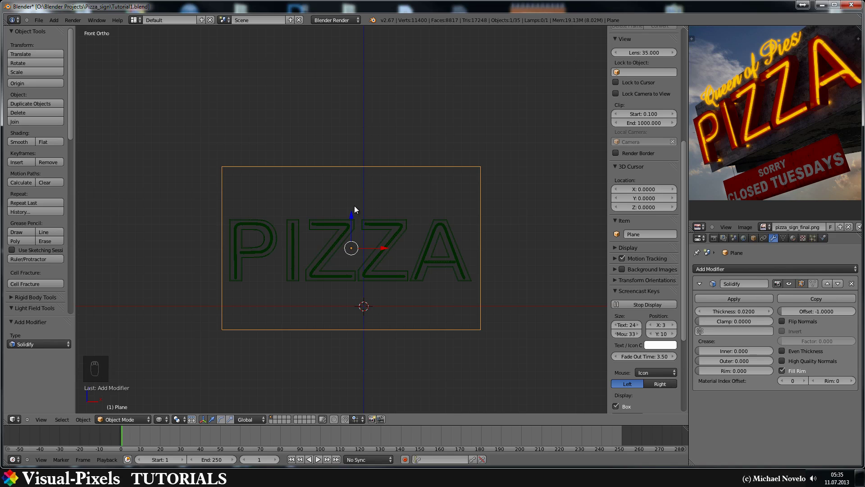
{"action": "key", "text": "s"}
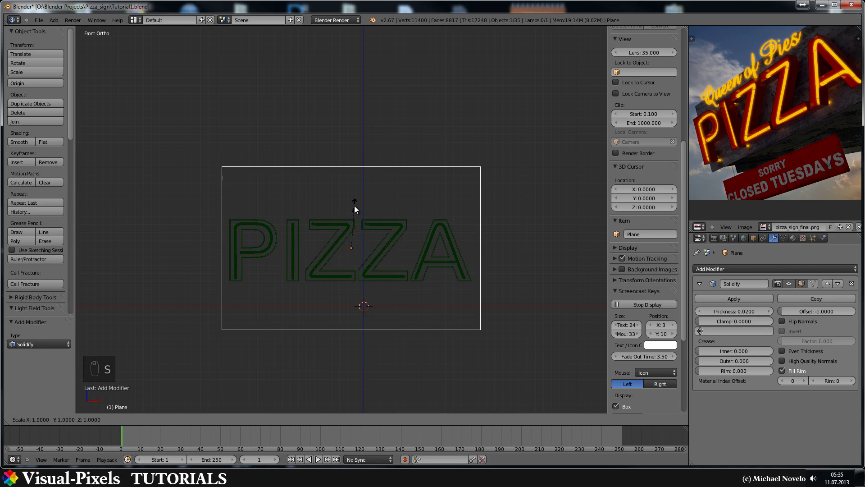
{"action": "key", "text": "z"}
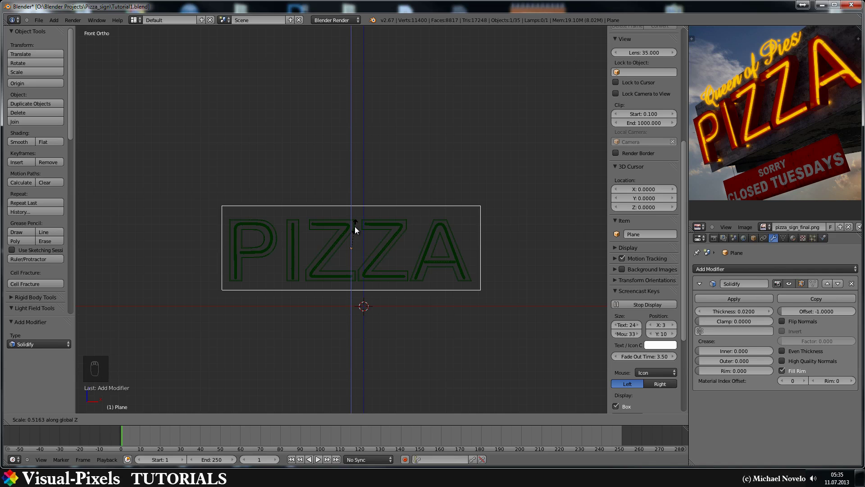
{"action": "left_click", "coordinate": [355, 226]}
{"action": "left_click_drag", "start_coordinate": [351, 216], "coordinate": [350, 217]}
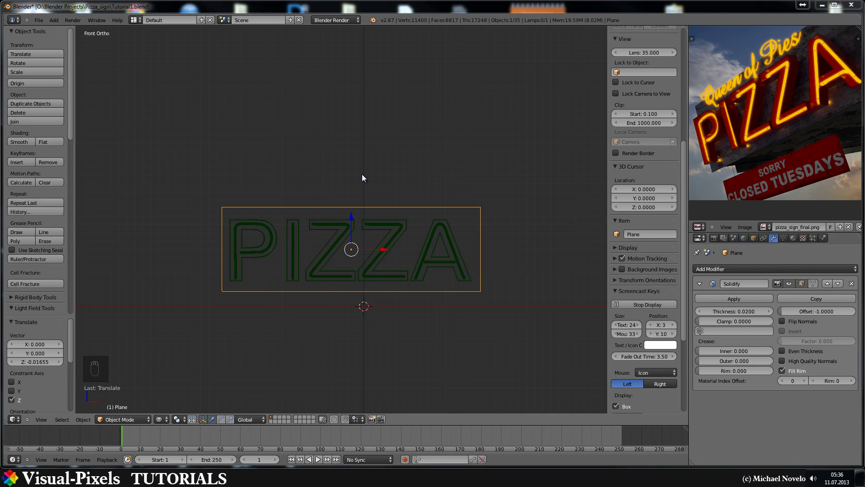
Step: Add a text object at the 3D cursor and rotate it 90° about the X axis so it stands upright
{"action": "middle_click_drag", "start_coordinate": [355, 184], "coordinate": [344, 195]}
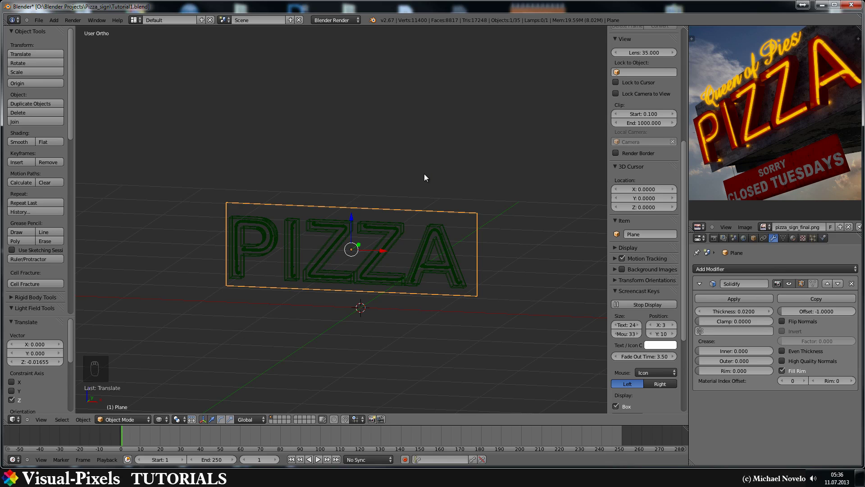
{"action": "key", "text": "shift+a"}
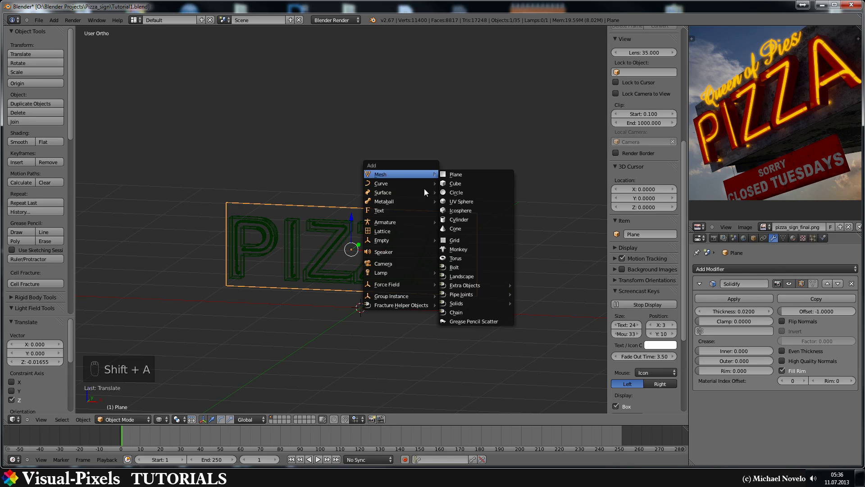
{"action": "left_click", "coordinate": [409, 211]}
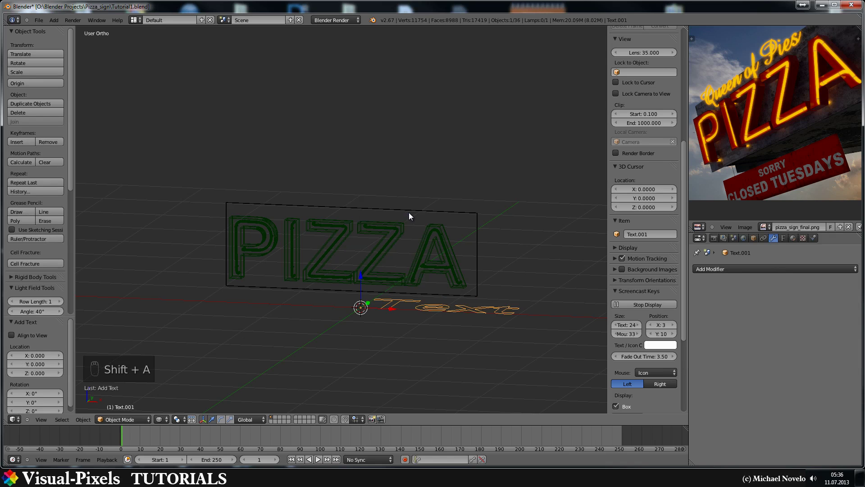
{"action": "key", "text": "r"}
{"action": "key", "text": "x"}
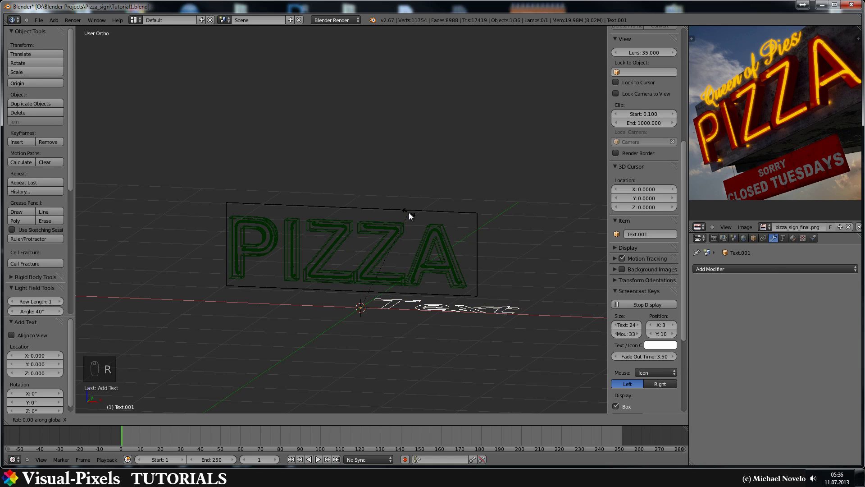
{"action": "key", "text": "9"}
{"action": "key", "text": "0"}
{"action": "left_click", "coordinate": [409, 212]}
Step: Replace the default text with "Queen of Pies" and move the text object about -2.63 along X
{"action": "key", "text": "Tab"}
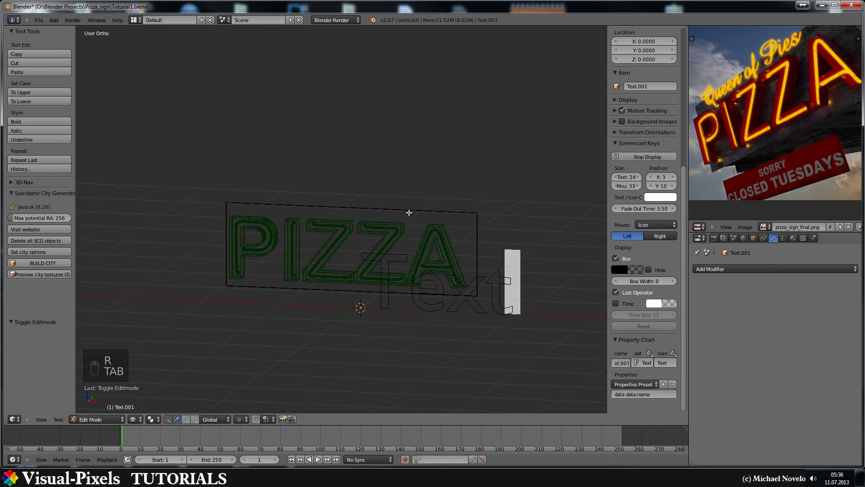
{"action": "key", "text": "BackSpace"}
{"action": "key", "text": "BackSpace"}
{"action": "key", "text": "BackSpace"}
{"action": "key", "text": "BackSpace"}
{"action": "key", "text": "BackSpace"}
{"action": "key", "text": "BackSpace"}
{"action": "key", "text": "BackSpace"}
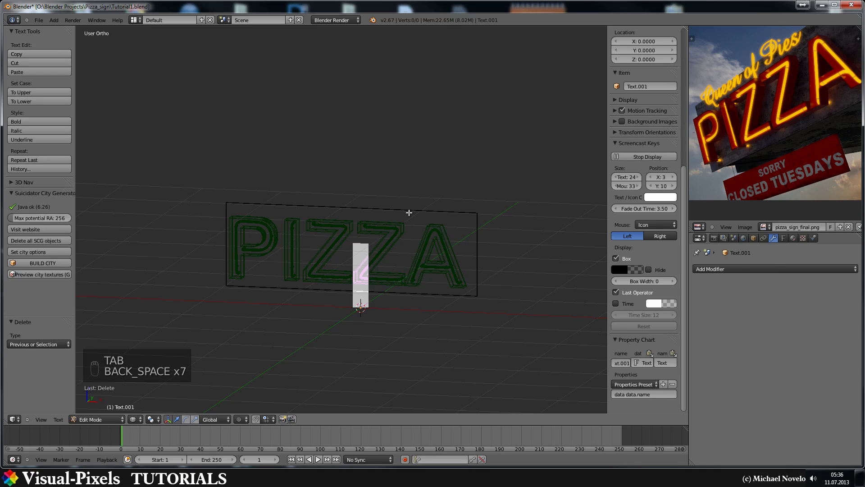
{"action": "type", "text": "Qu"}
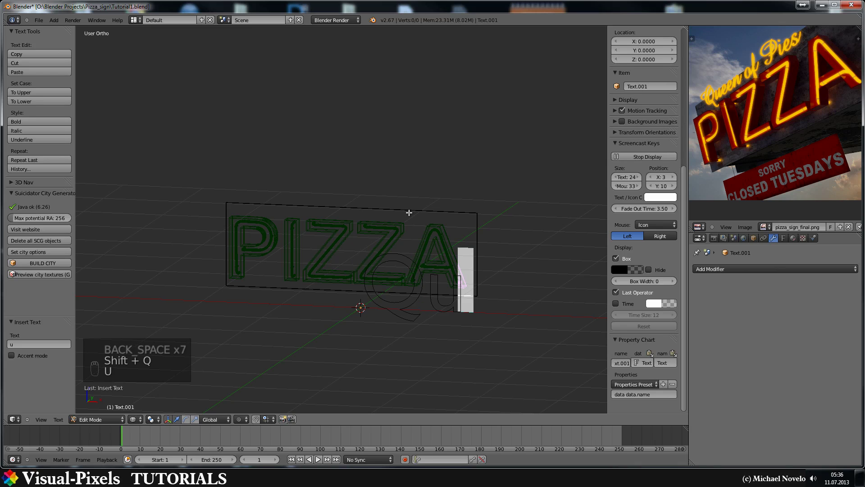
{"action": "type", "text": "een of "}
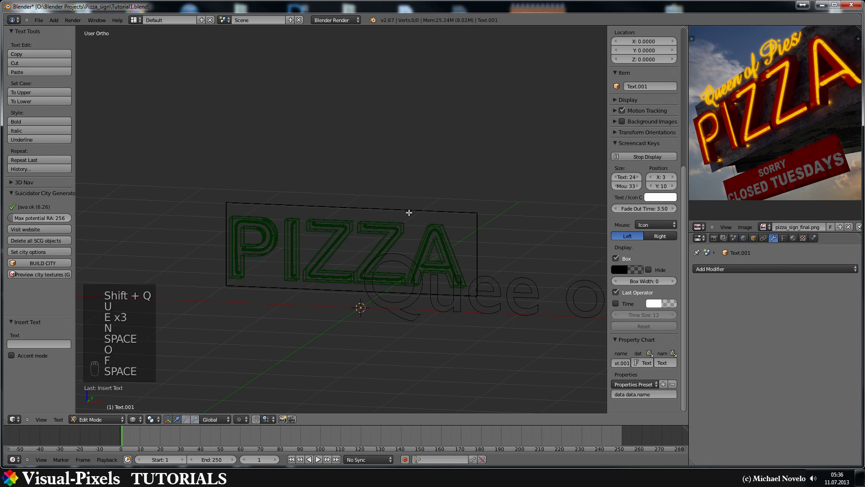
{"action": "type", "text": "Pies"}
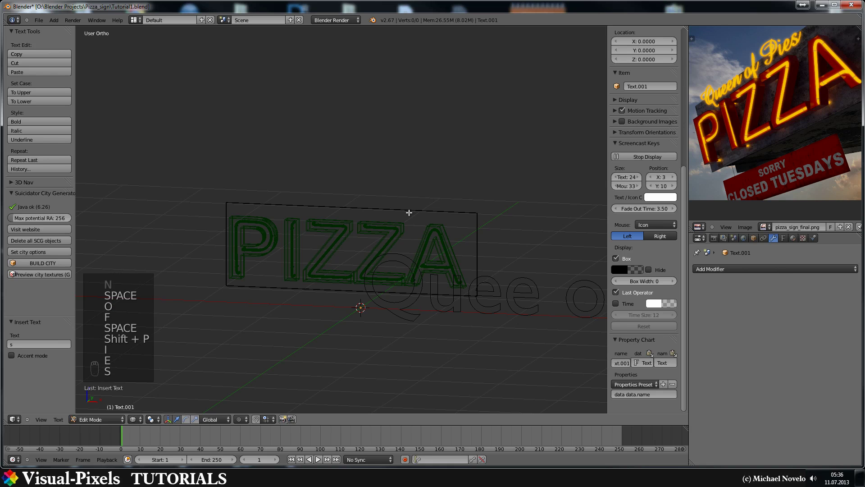
{"action": "key", "text": "Tab"}
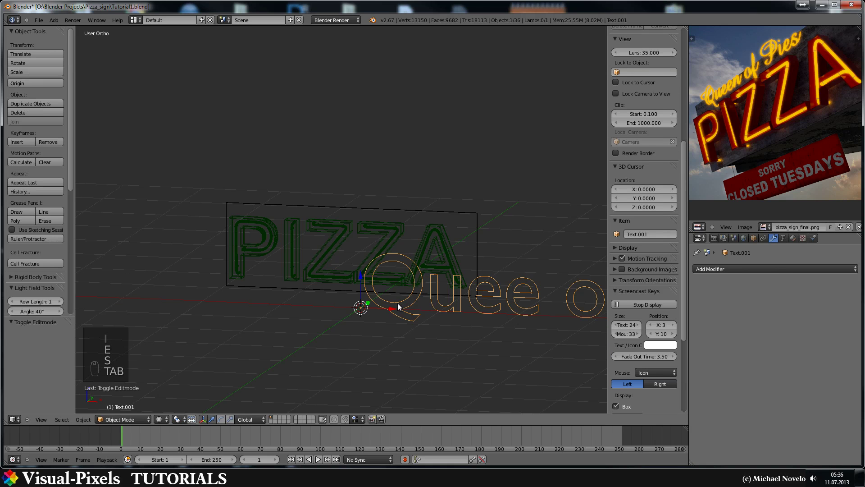
{"action": "left_click_drag", "start_coordinate": [392, 309], "coordinate": [184, 316]}
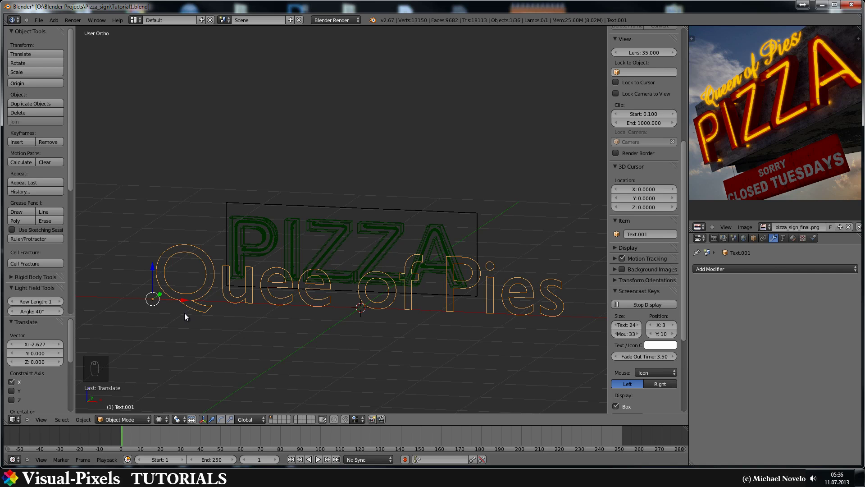
Step: Insert the missing "n" after "Quee" so the text object reads "Queen of Pies"
{"action": "key", "text": "Tab"}
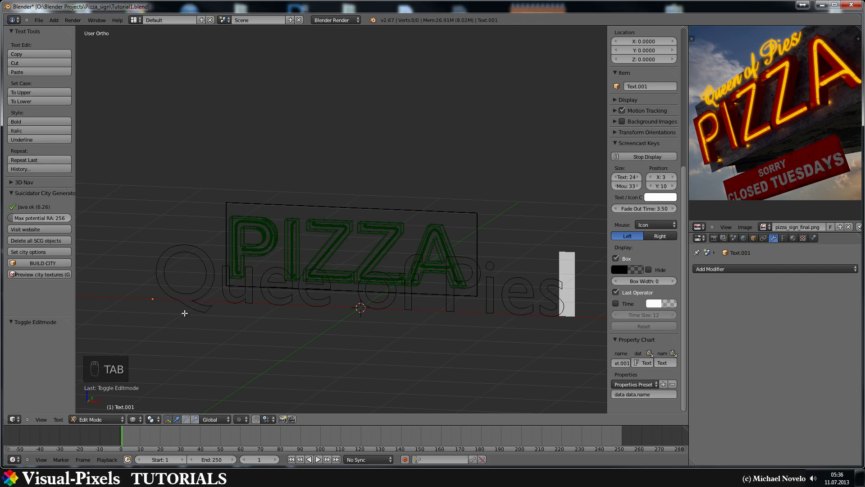
{"action": "key", "text": "Left"}
{"action": "key", "text": "Left"}
{"action": "key", "text": "Left"}
{"action": "key", "text": "Left"}
{"action": "key", "text": "Left"}
{"action": "key", "text": "Left"}
{"action": "key", "text": "Left"}
{"action": "key", "text": "Left"}
{"action": "key", "text": "Left"}
{"action": "key", "text": "Left"}
{"action": "key", "text": "Left"}
{"action": "key", "text": "Left"}
{"action": "key", "text": "Left"}
{"action": "key", "text": "Left"}
{"action": "key", "text": "Left"}
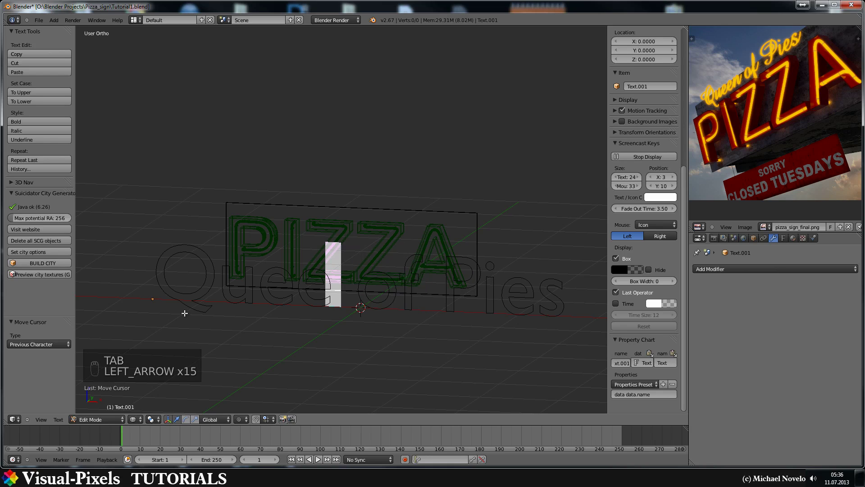
{"action": "key", "text": "n"}
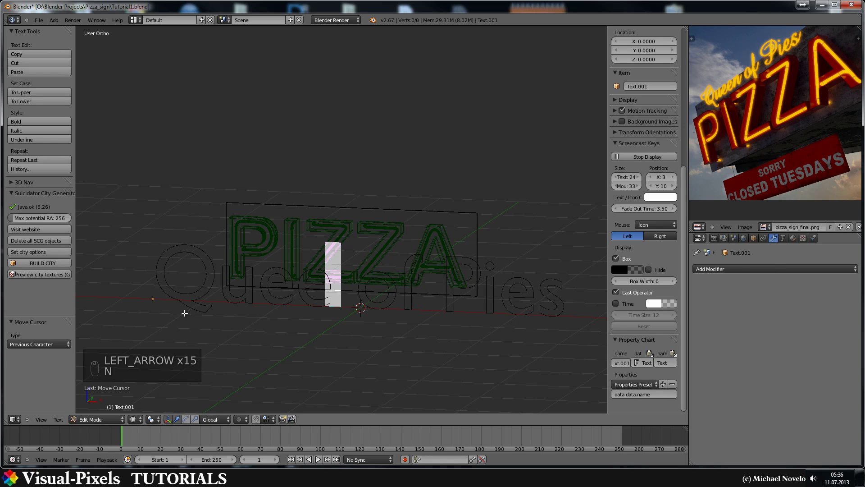
{"action": "type", "text": "nnnnn"}
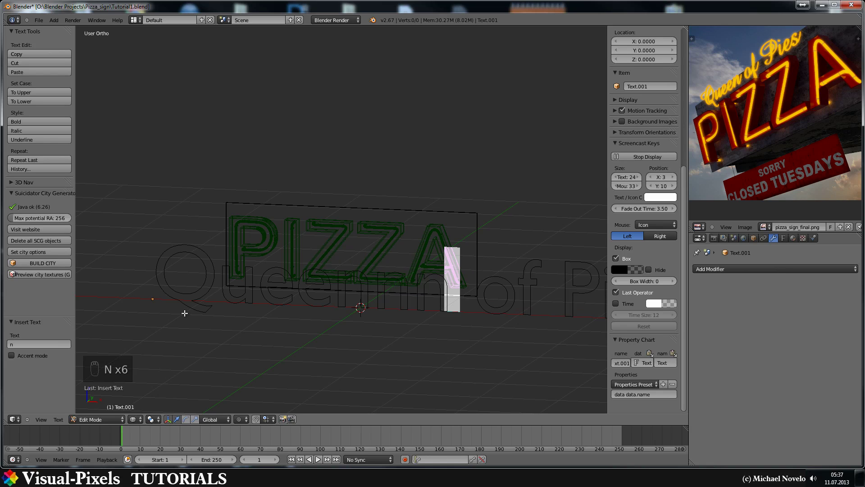
{"action": "key", "text": "BackSpace"}
{"action": "key", "text": "BackSpace"}
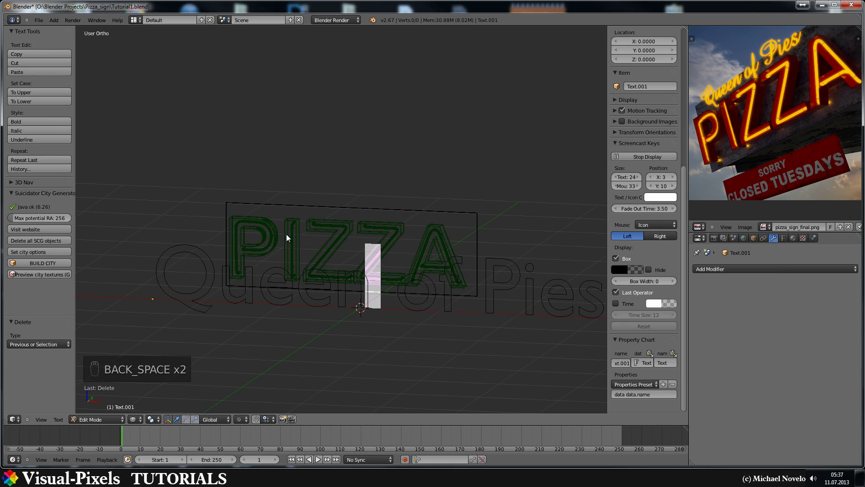
{"action": "key", "text": "Tab"}
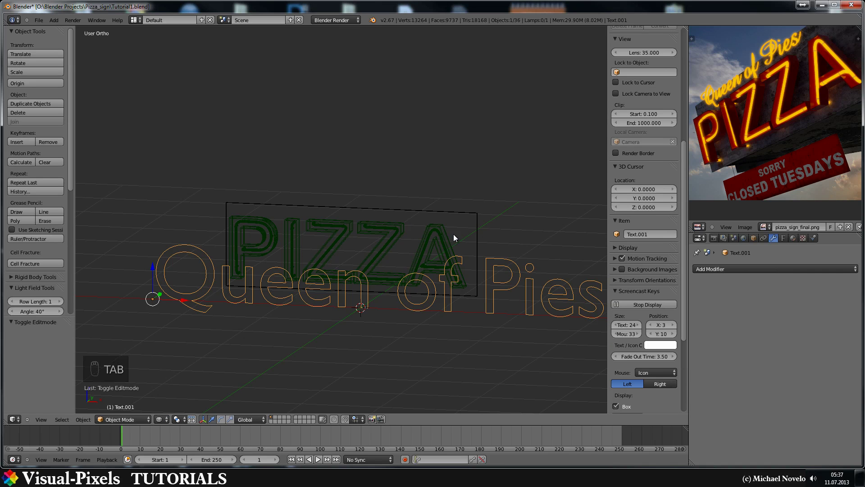
Step: Load ahronbd.ttf from C:\Windows\Fonts as the regular font of the "Queen of Pies" text
{"action": "left_click", "coordinate": [783, 238]}
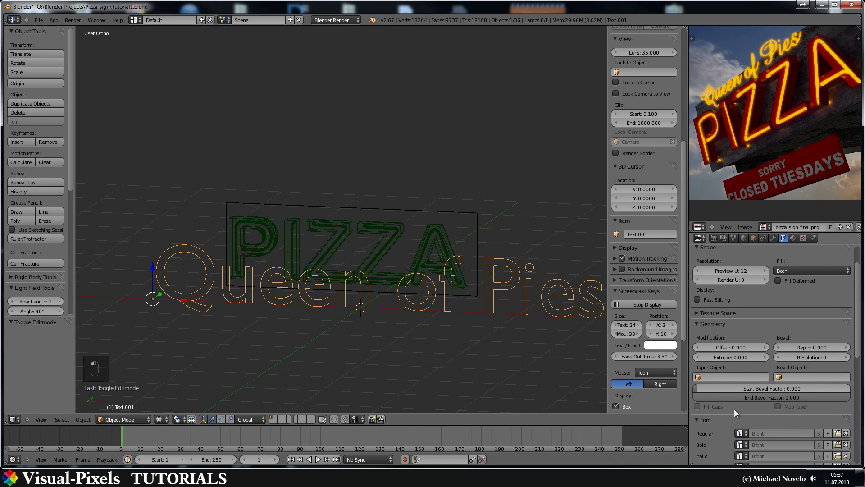
{"action": "scroll", "coordinate": [744, 404], "scroll_direction": "down", "scroll_amount": 2}
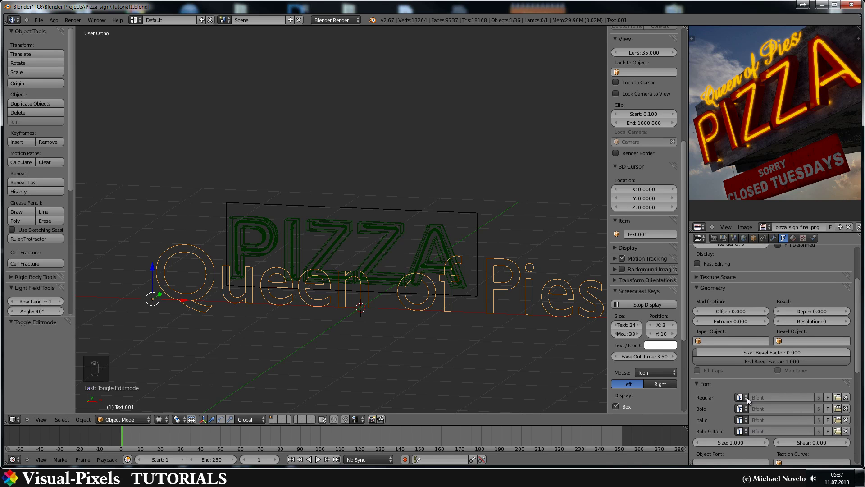
{"action": "left_click", "coordinate": [836, 398]}
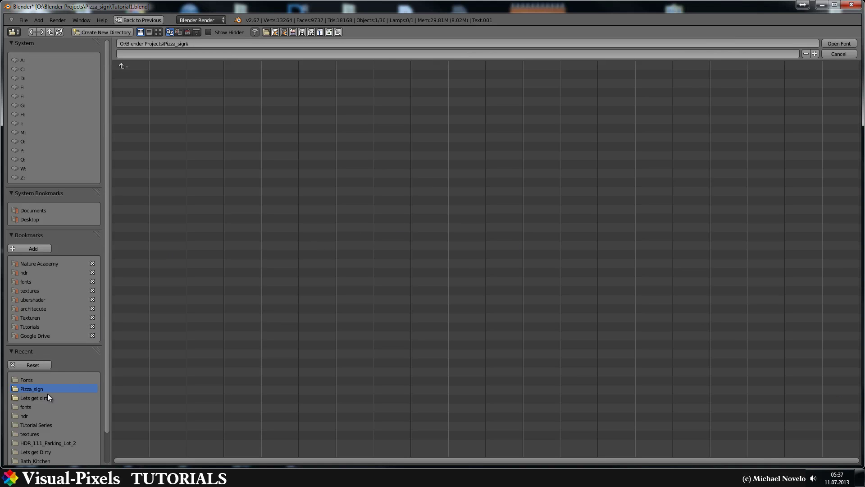
{"action": "left_click", "coordinate": [44, 379]}
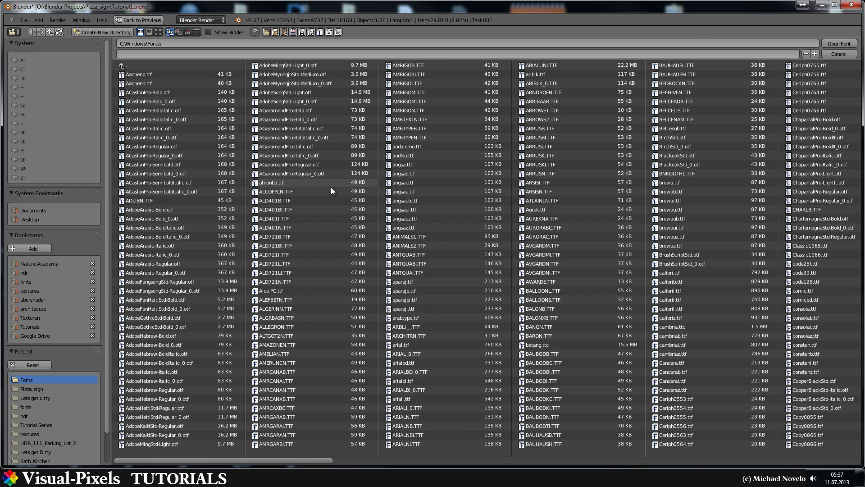
{"action": "left_click", "coordinate": [287, 184]}
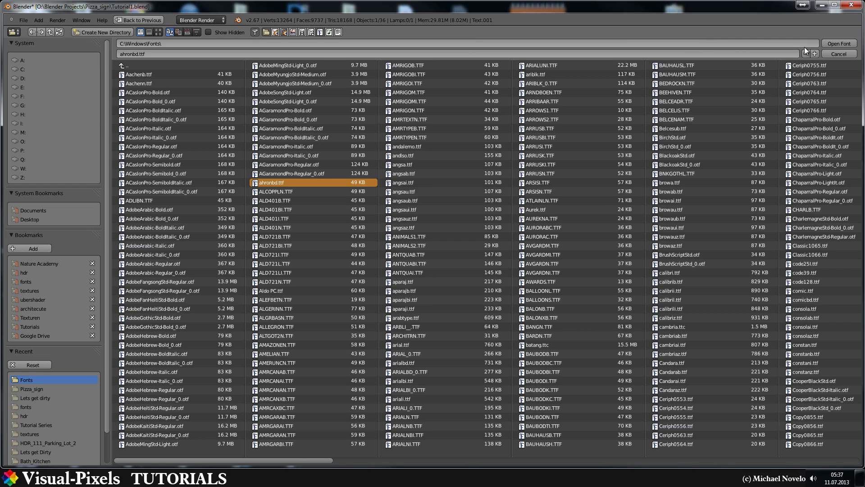
{"action": "left_click", "coordinate": [835, 44]}
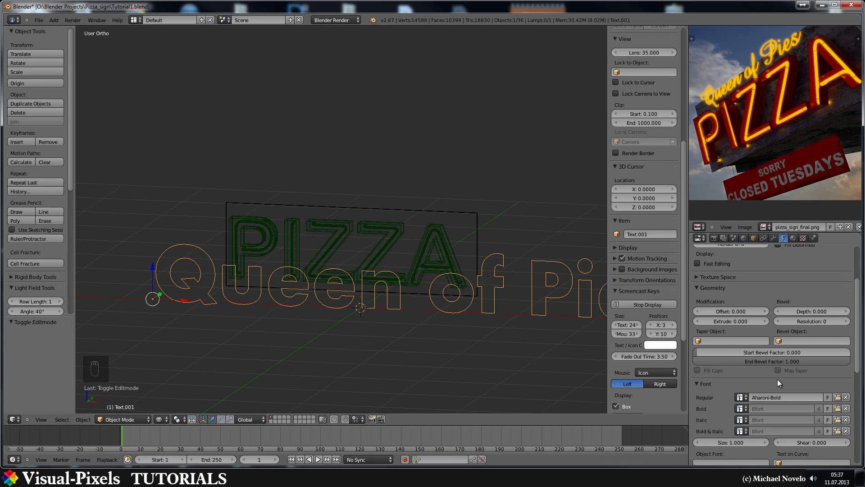
Step: Load the script font AMAZONEN.TTF from C:\Windows\Fonts as the regular font of the "Queen of Pies" text
{"action": "left_click", "coordinate": [777, 396]}
{"action": "left_click", "coordinate": [837, 396]}
{"action": "left_click", "coordinate": [837, 396]}
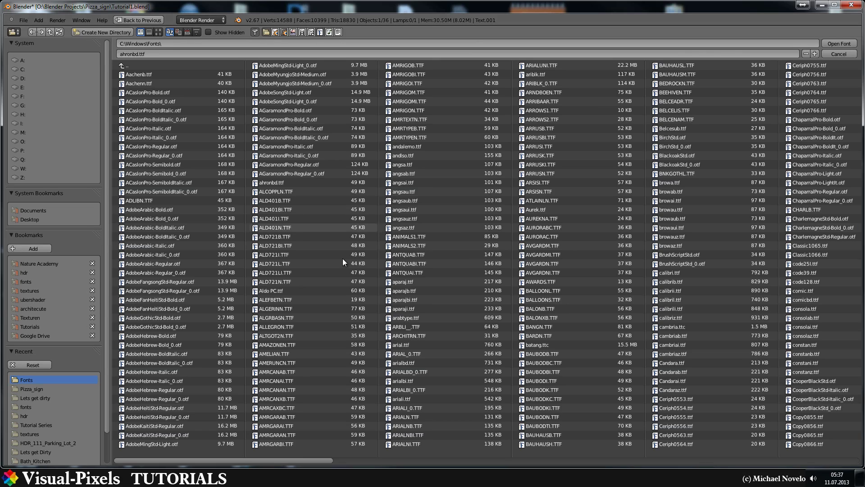
{"action": "left_click", "coordinate": [300, 345]}
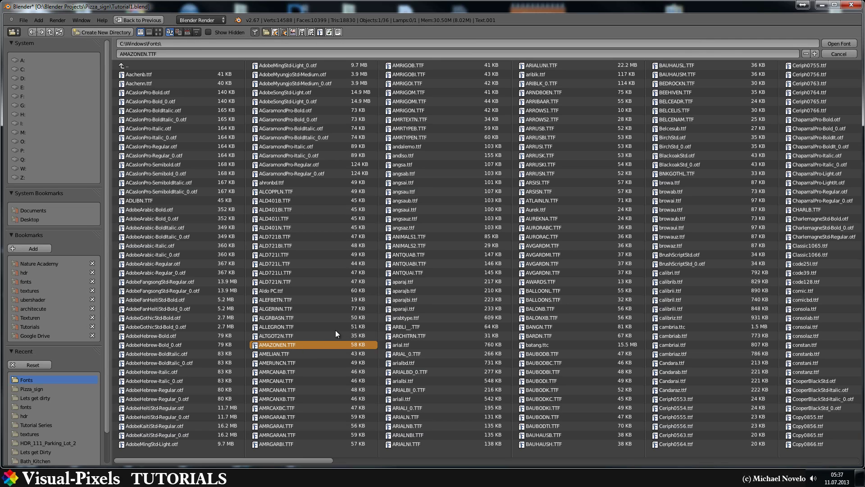
{"action": "left_click", "coordinate": [836, 45]}
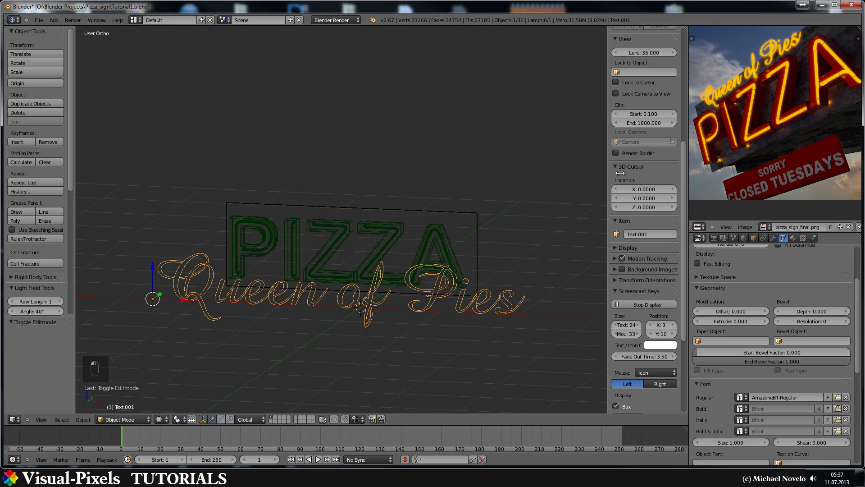
Step: Switch to solid shading and set the bevel depth of the "Queen of Pies" text to 0.007
{"action": "middle_click_drag", "start_coordinate": [404, 284], "coordinate": [378, 235]}
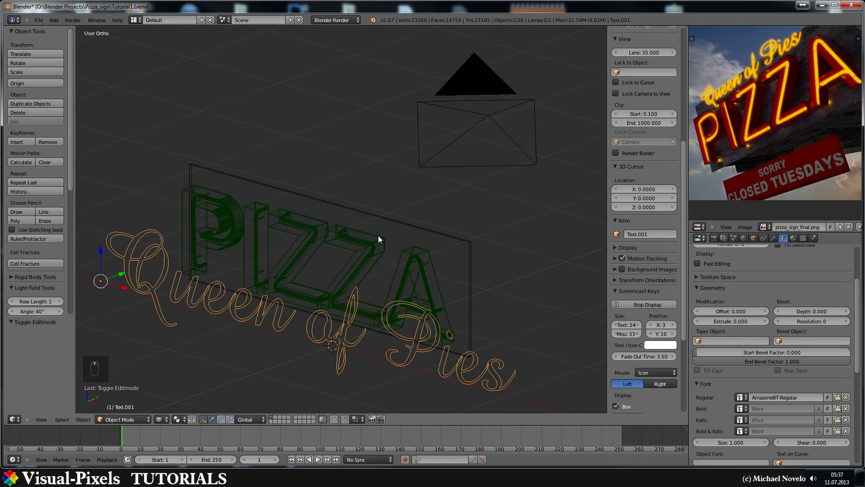
{"action": "scroll", "coordinate": [377, 235], "scroll_direction": "up", "scroll_amount": 1}
{"action": "key", "text": "z"}
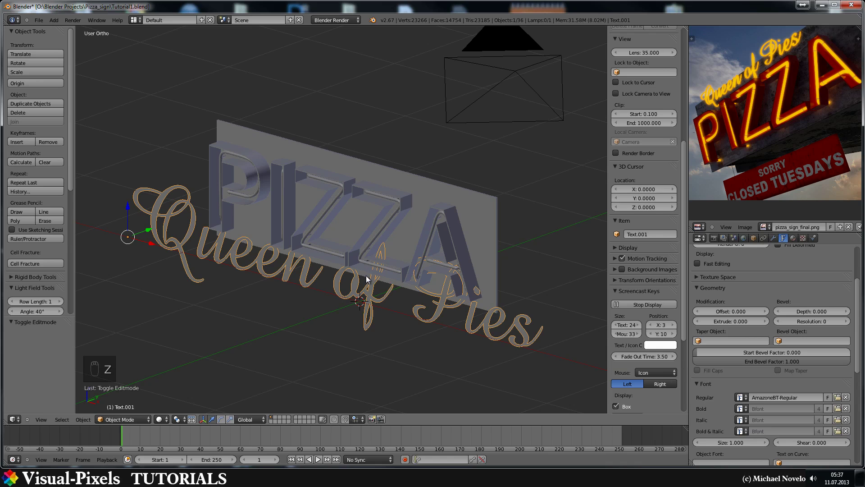
{"action": "middle_click_drag", "start_coordinate": [365, 274], "coordinate": [366, 271]}
{"action": "scroll", "coordinate": [815, 276], "scroll_direction": "up", "scroll_amount": 2}
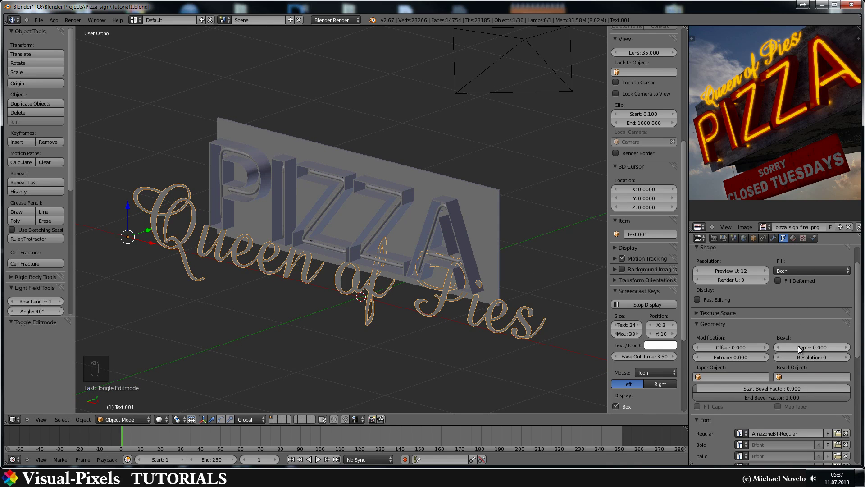
{"action": "left_click_drag", "start_coordinate": [842, 347], "coordinate": [846, 351]}
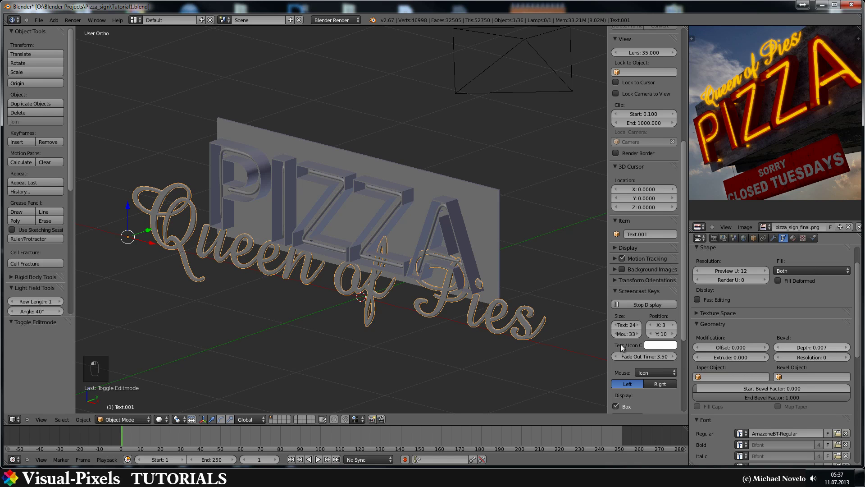
Step: Scale the "Queen of Pies" text down uniformly to about 0.717
{"action": "middle_click_drag", "start_coordinate": [472, 311], "coordinate": [466, 310]}
{"action": "scroll", "coordinate": [392, 339], "scroll_direction": "up", "scroll_amount": 2}
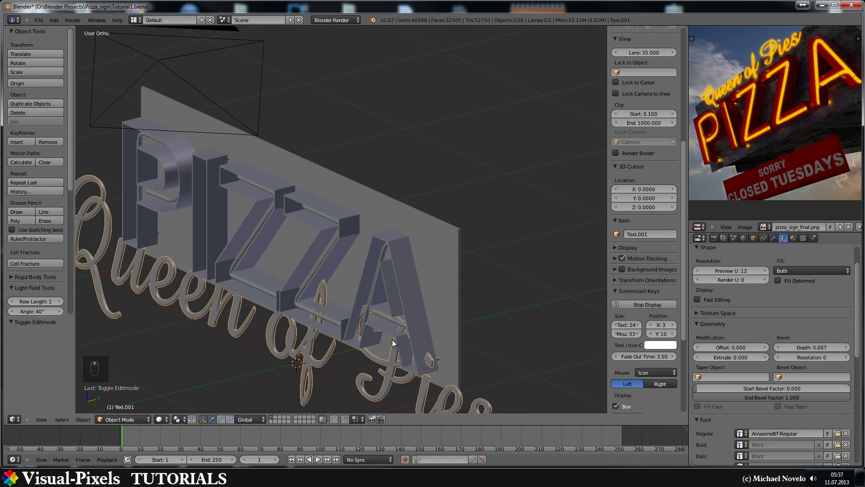
{"action": "key", "text": "s"}
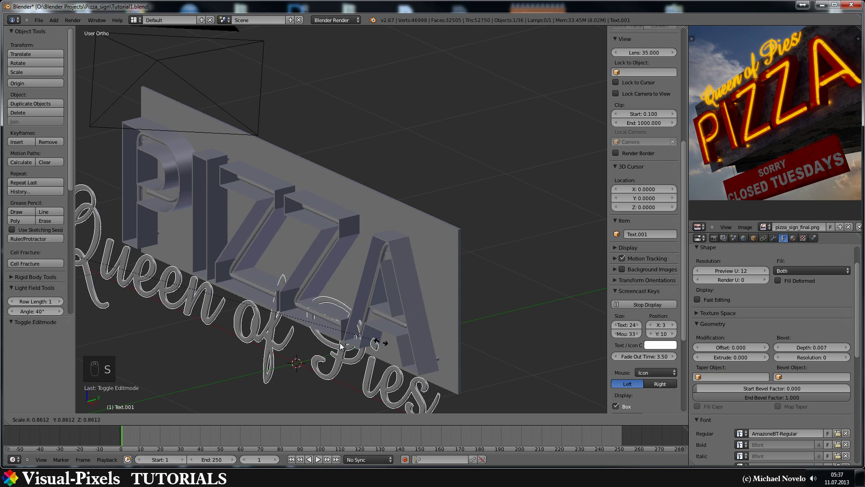
{"action": "left_click", "coordinate": [317, 343]}
Step: In front wireframe view, scale the script text to about 0.824 and move it about 0.926 along X and 1.107 along Z
{"action": "key", "text": "KP_1"}
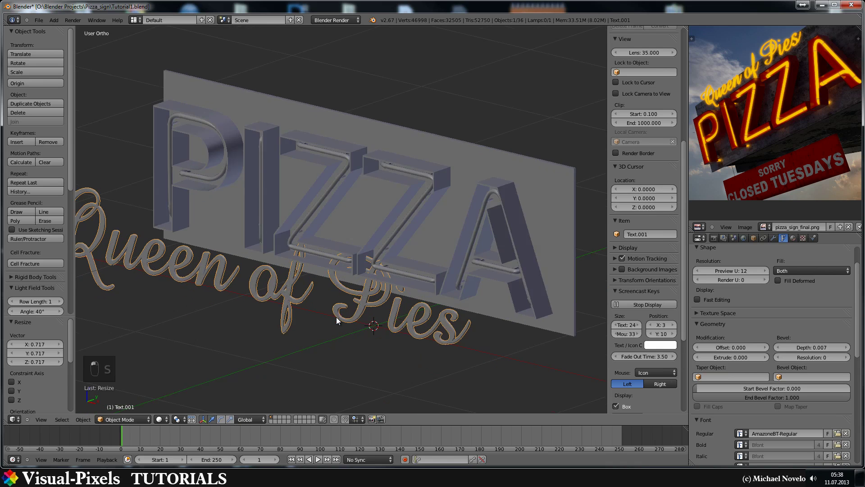
{"action": "middle_click_drag", "start_coordinate": [341, 295], "coordinate": [464, 231], "text": "shift"}
{"action": "key", "text": "z"}
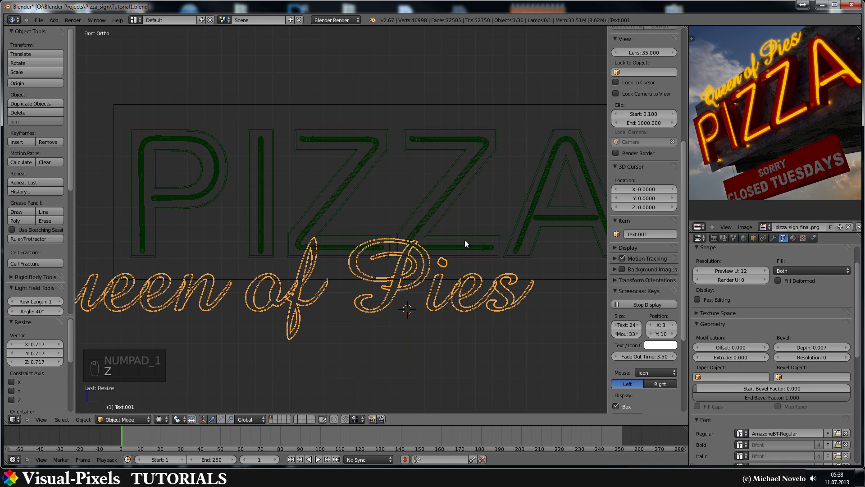
{"action": "key", "text": "s"}
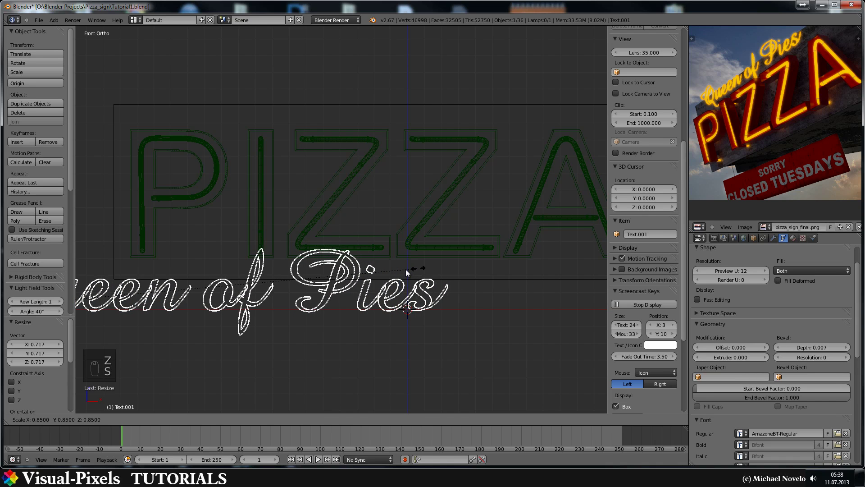
{"action": "left_click", "coordinate": [396, 279]}
{"action": "key", "text": "g"}
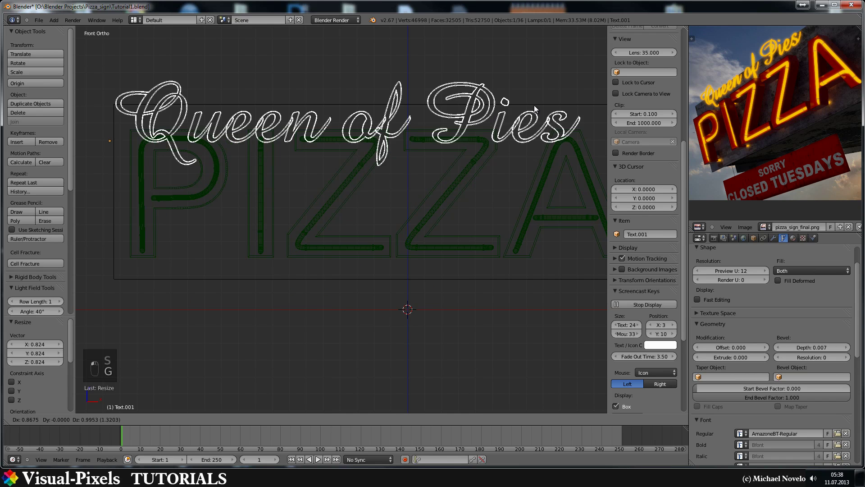
{"action": "left_click", "coordinate": [544, 87]}
Step: Scale the script text to about 0.845 and move it about 0.284 along X and 0.08 along Z above the PIZZA letters
{"action": "middle_click_drag", "start_coordinate": [492, 172], "coordinate": [472, 188], "text": "shift"}
{"action": "scroll", "coordinate": [472, 189], "scroll_direction": "down", "scroll_amount": 1}
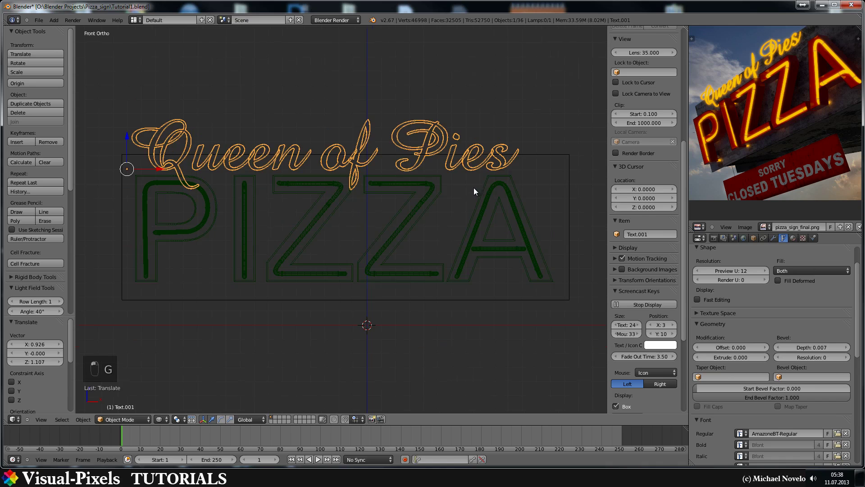
{"action": "key", "text": "s"}
{"action": "left_click", "coordinate": [446, 189]}
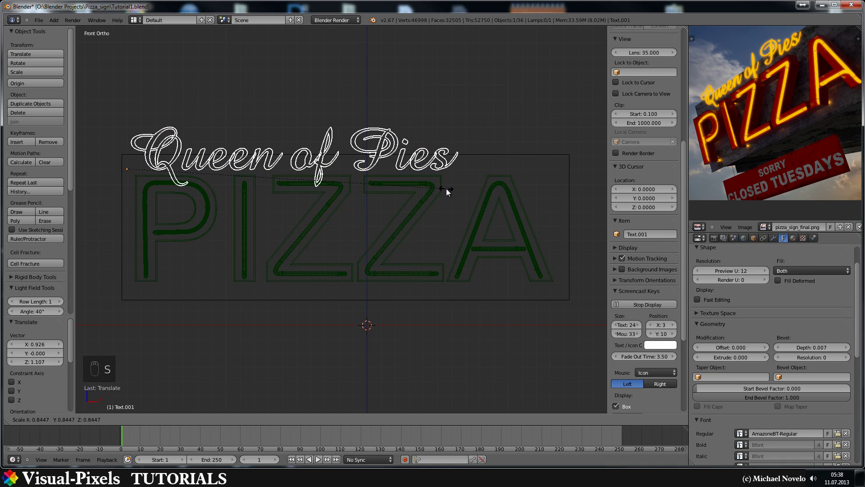
{"action": "key", "text": "g"}
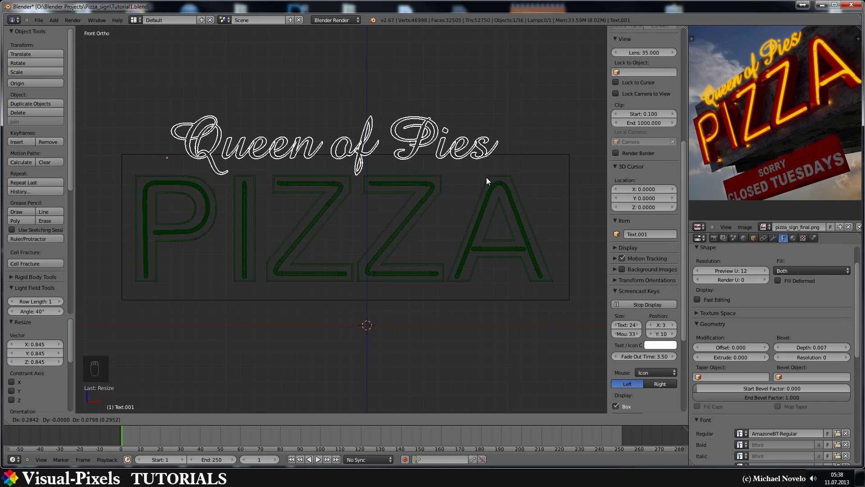
{"action": "left_click", "coordinate": [486, 180]}
Step: Shrink the script text to about 0.95 and shift it about 0.064 along X and -0.01 along Z to centre it
{"action": "key", "text": "s"}
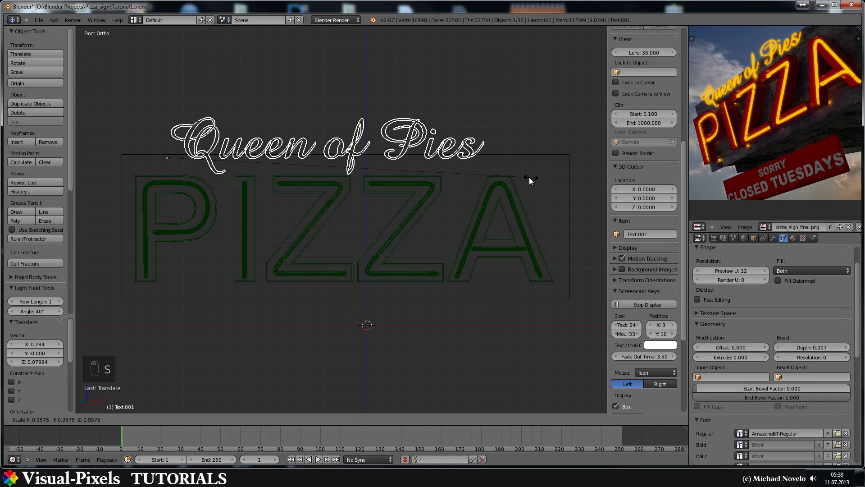
{"action": "left_click", "coordinate": [528, 177]}
{"action": "key", "text": "g"}
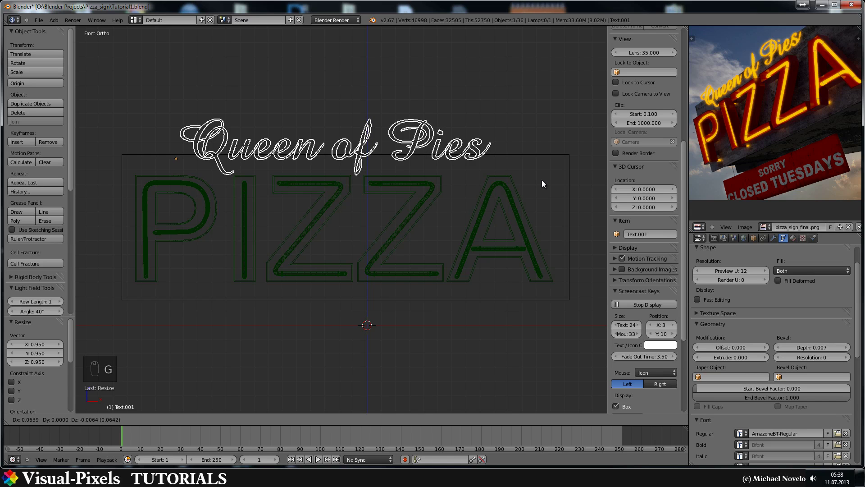
{"action": "left_click", "coordinate": [542, 178]}
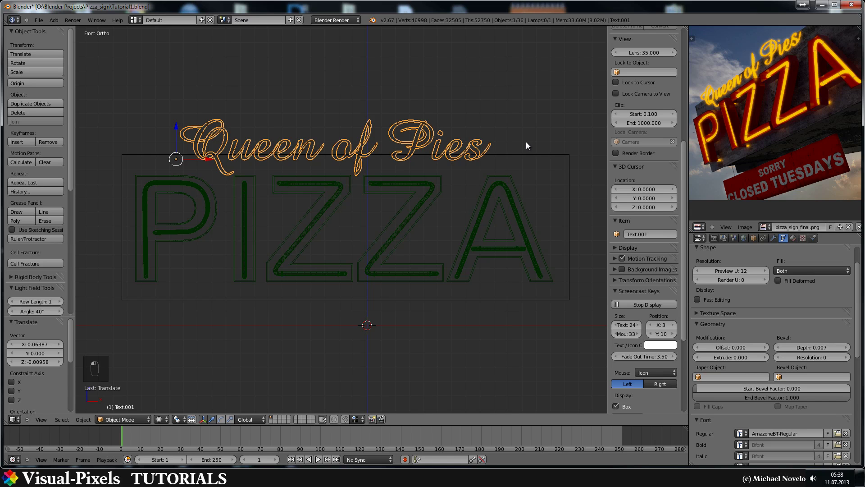
Step: Return to solid shading and set the extrusion of the "Queen of Pies" text to 0.015
{"action": "mouse_move", "coordinate": [525, 145]}
{"action": "middle_mouse_down"}
{"action": "mouse_move", "coordinate": [450, 174]}
{"action": "mouse_move", "coordinate": [447, 189]}
{"action": "middle_mouse_up"}
{"action": "key", "text": "z"}
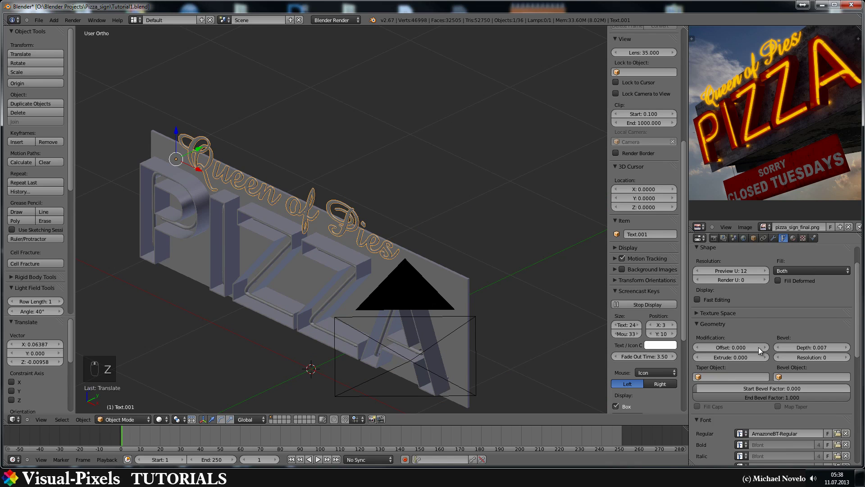
{"action": "left_click", "coordinate": [764, 358]}
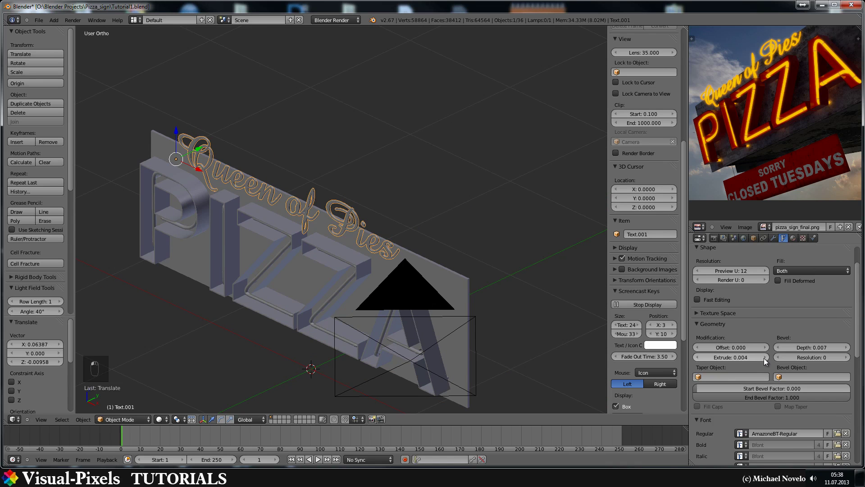
{"action": "left_click", "coordinate": [764, 358]}
{"action": "left_click", "coordinate": [763, 358]}
{"action": "left_click", "coordinate": [764, 358]}
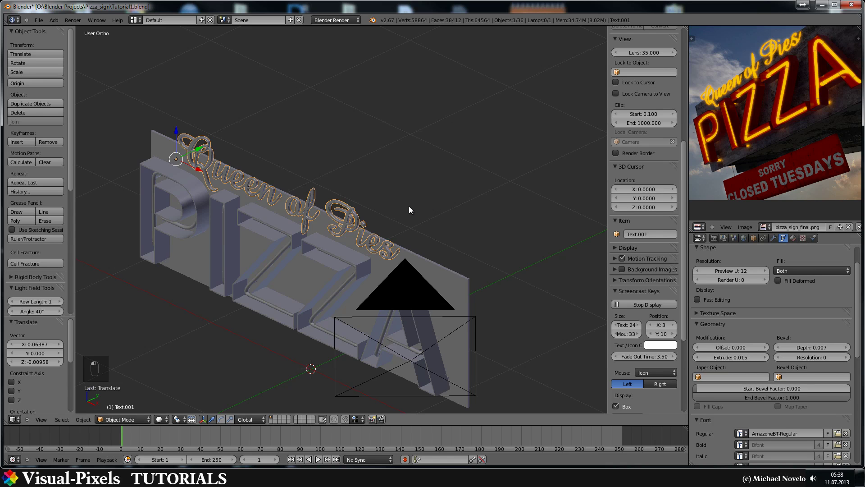
Step: In top view, move the script text about 0.118 along Y, close to the front of the backing panel
{"action": "middle_click_drag", "start_coordinate": [409, 206], "coordinate": [406, 210]}
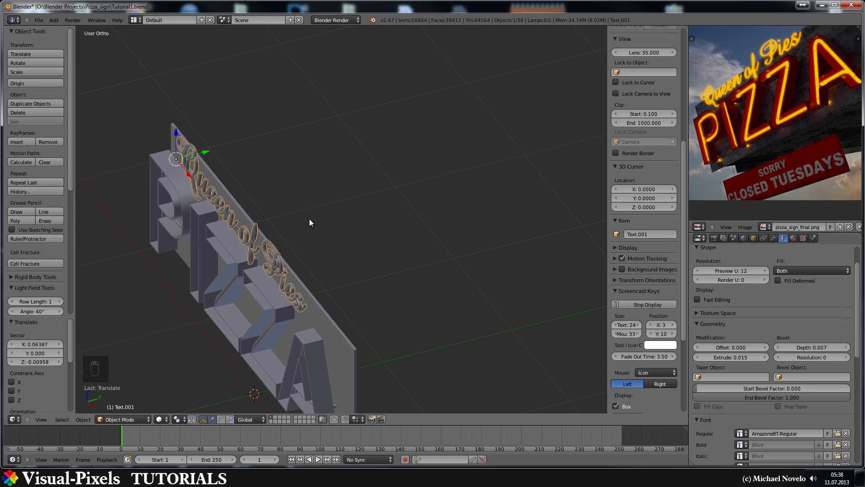
{"action": "middle_click_drag", "start_coordinate": [292, 215], "coordinate": [282, 215]}
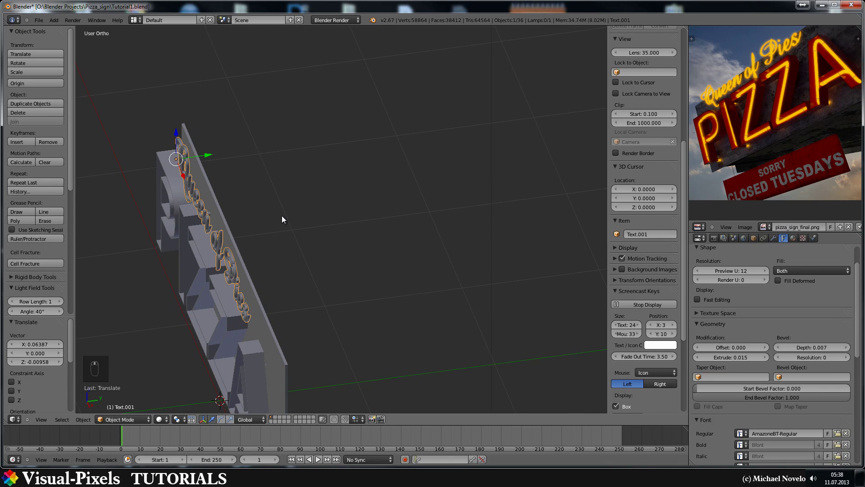
{"action": "key", "text": "KP_7"}
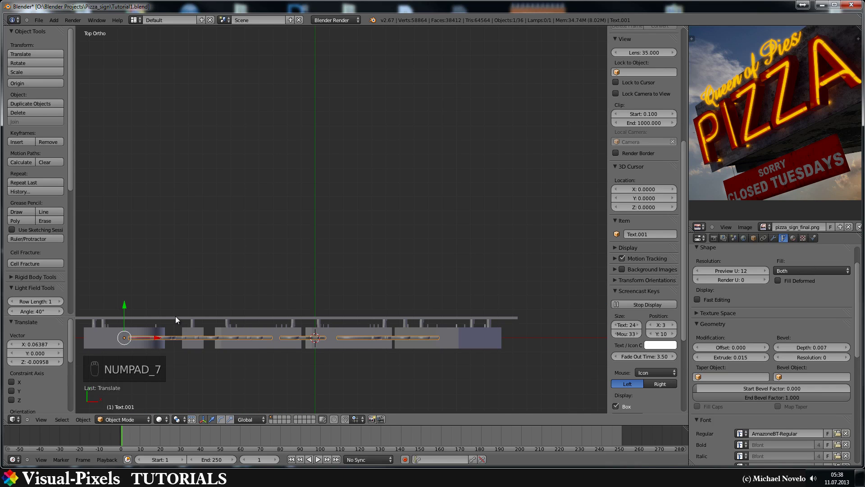
{"action": "left_click_drag", "start_coordinate": [125, 302], "coordinate": [124, 288]}
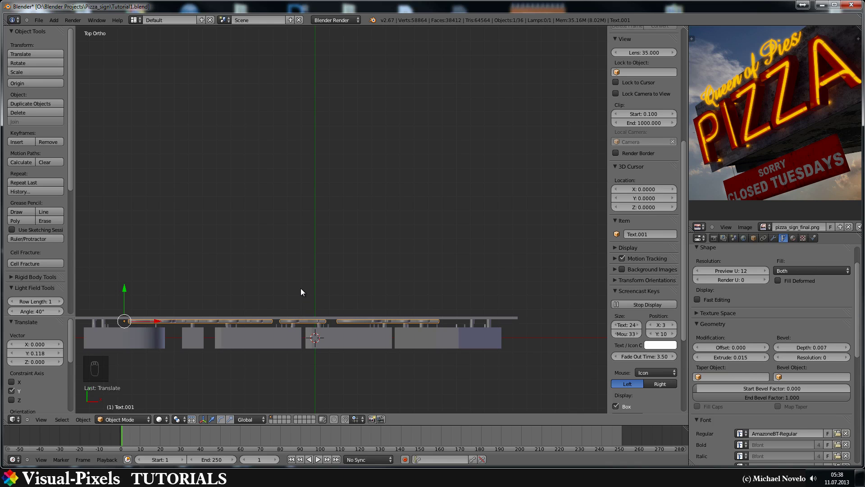
Step: Scale the "Queen of Pies" text to about 0.773 and move it about 0.143 along X and -0.025 along Z
{"action": "middle_click_drag", "start_coordinate": [301, 288], "coordinate": [301, 197]}
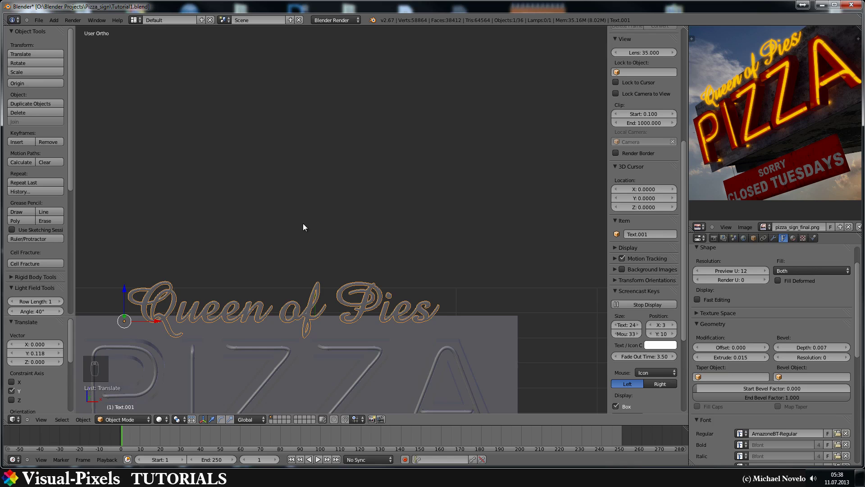
{"action": "scroll", "coordinate": [308, 243], "scroll_direction": "down", "scroll_amount": 2}
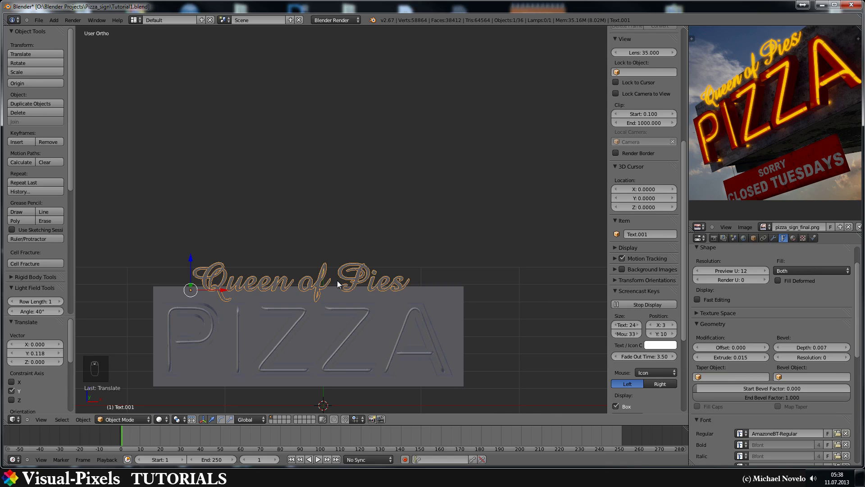
{"action": "key", "text": "s"}
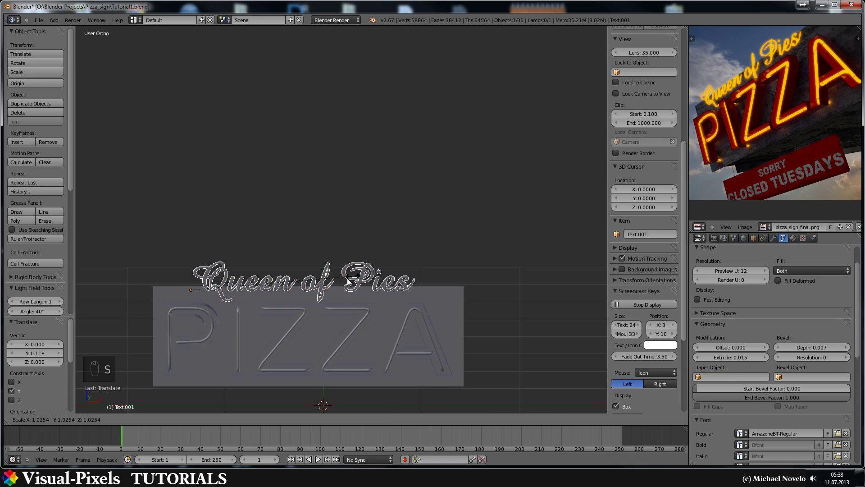
{"action": "left_click", "coordinate": [313, 284]}
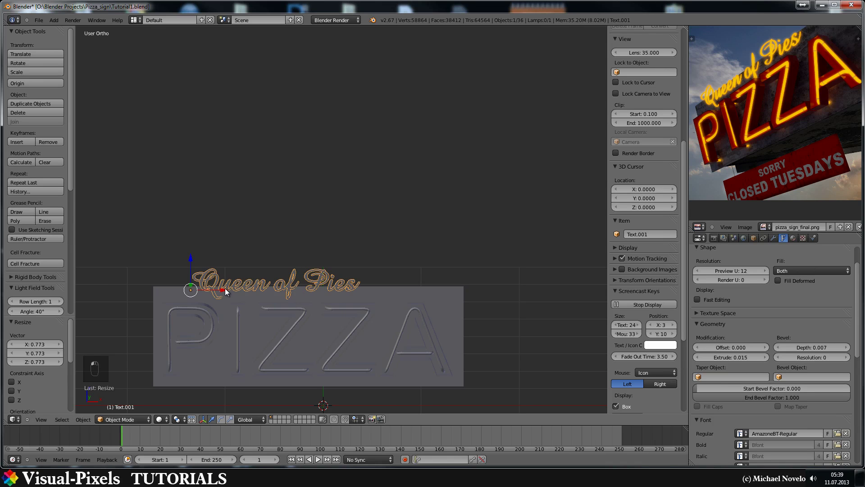
{"action": "left_click_drag", "start_coordinate": [226, 287], "coordinate": [237, 288]}
{"action": "middle_click_drag", "start_coordinate": [236, 288], "coordinate": [231, 259]}
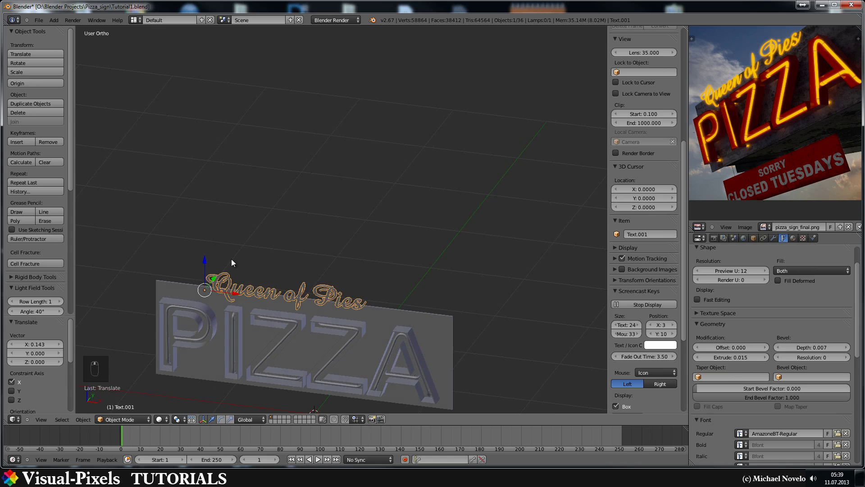
{"action": "left_click_drag", "start_coordinate": [203, 258], "coordinate": [202, 259]}
Step: In front view, add a cube and raise it about 0.731 along Z to the height of the sign
{"action": "middle_click_drag", "start_coordinate": [329, 259], "coordinate": [346, 332]}
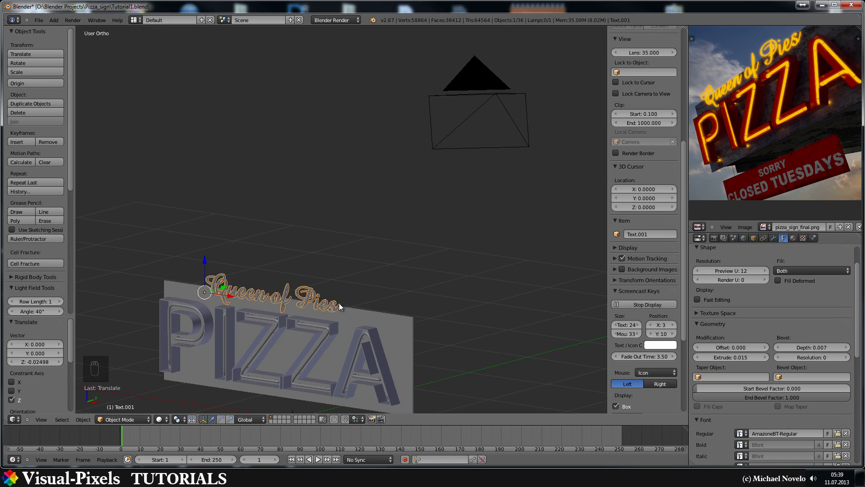
{"action": "middle_click_drag", "start_coordinate": [339, 303], "coordinate": [262, 313]}
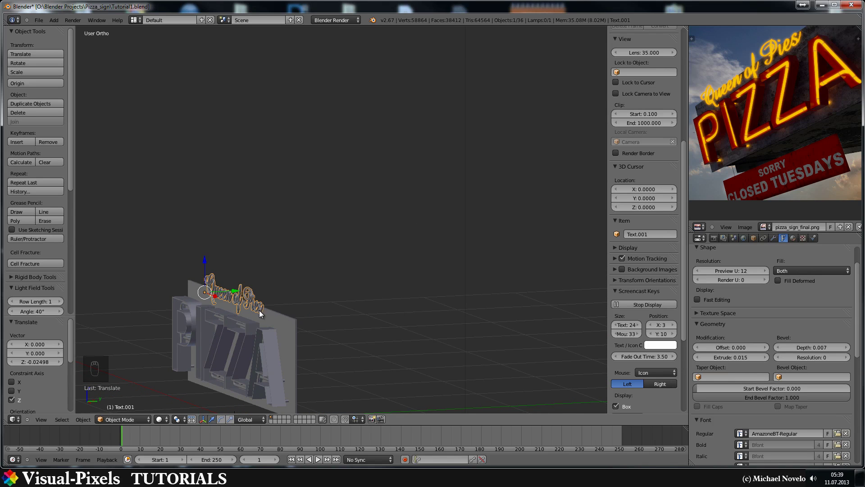
{"action": "middle_click_drag", "start_coordinate": [263, 307], "coordinate": [293, 277]}
{"action": "middle_click_drag", "start_coordinate": [293, 287], "coordinate": [338, 299]}
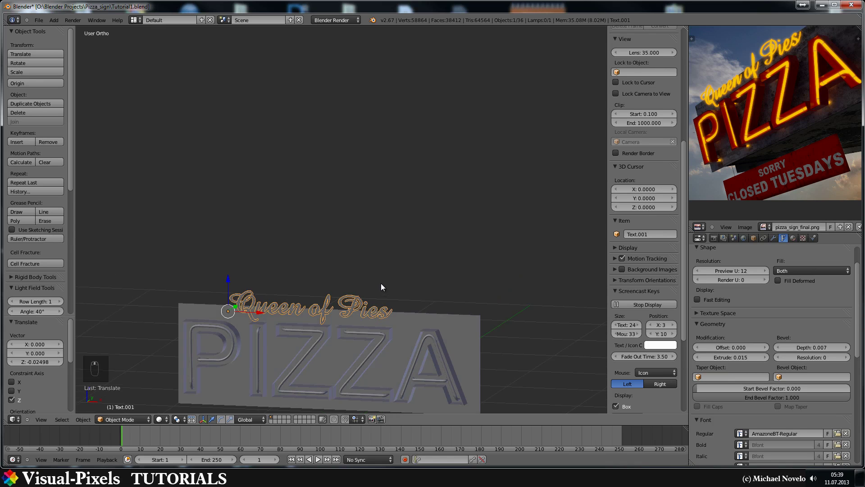
{"action": "middle_click_drag", "start_coordinate": [380, 289], "coordinate": [393, 276]}
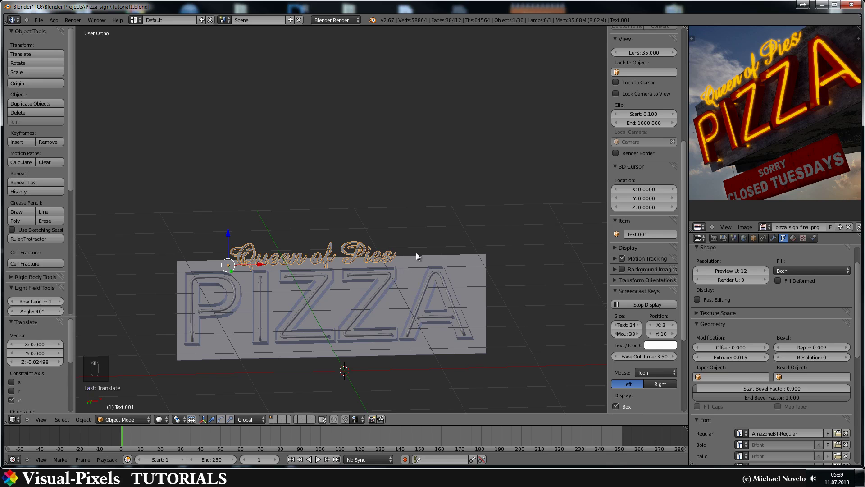
{"action": "key", "text": "KP_1"}
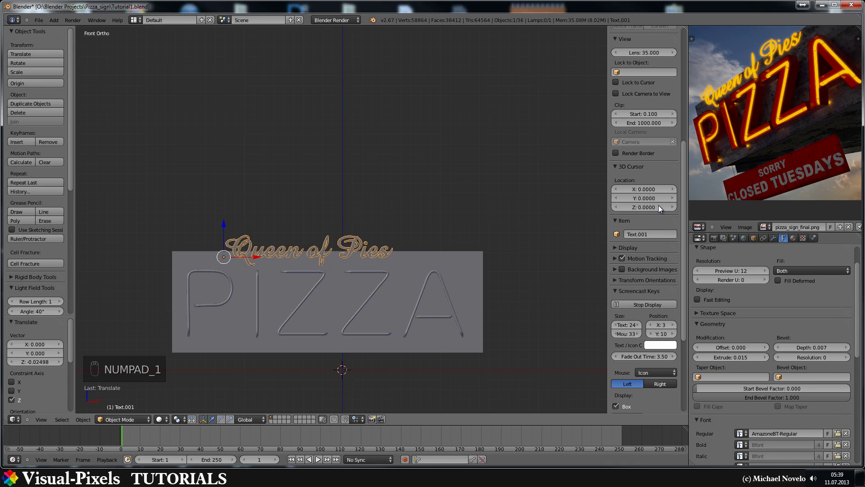
{"action": "scroll", "coordinate": [740, 189], "scroll_direction": "down", "scroll_amount": 3}
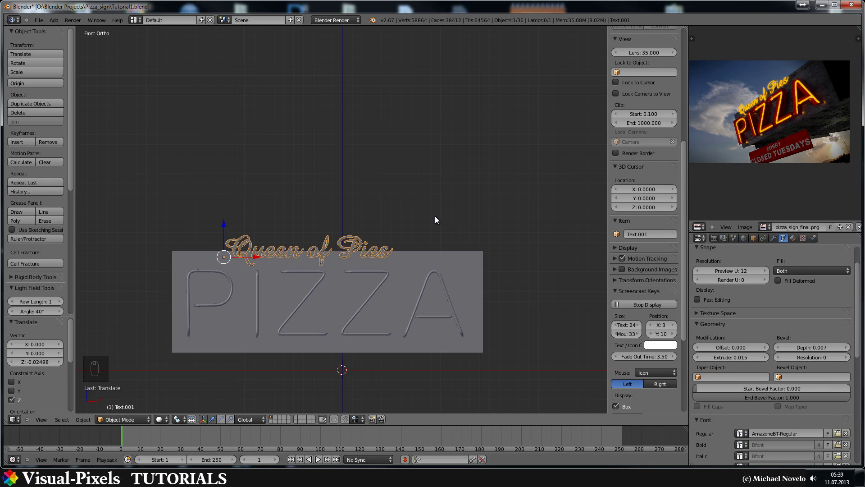
{"action": "key", "text": "shift+a"}
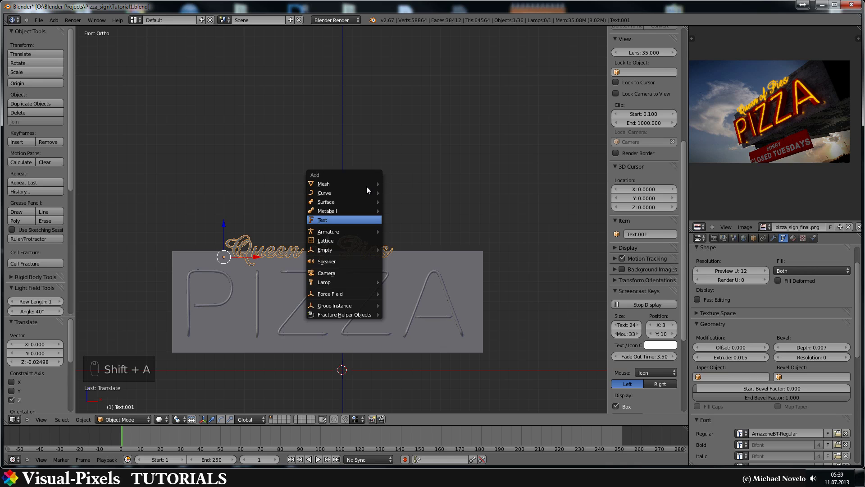
{"action": "mouse_move", "coordinate": [366, 185]}
{"action": "left_click", "coordinate": [398, 192]}
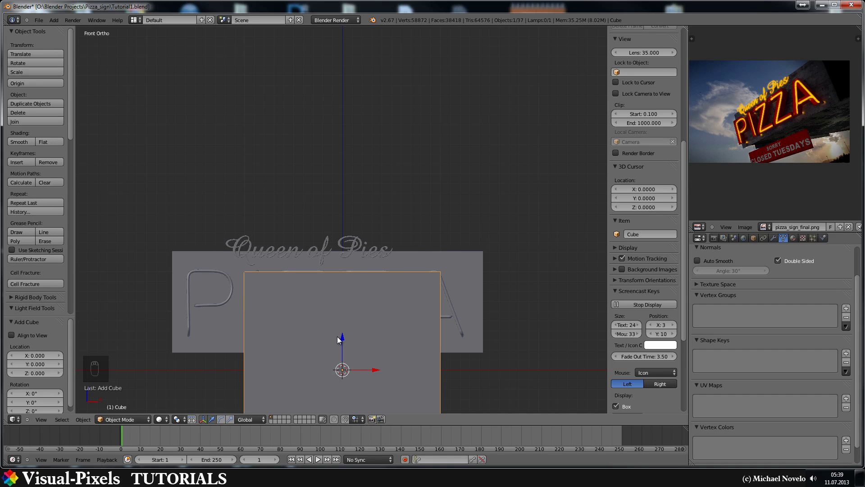
{"action": "left_click_drag", "start_coordinate": [342, 326], "coordinate": [341, 261]}
Step: Scale the cube to about 0.546 along Z and about 1.722 along X to form a wide block
{"action": "key", "text": "s"}
{"action": "key", "text": "z"}
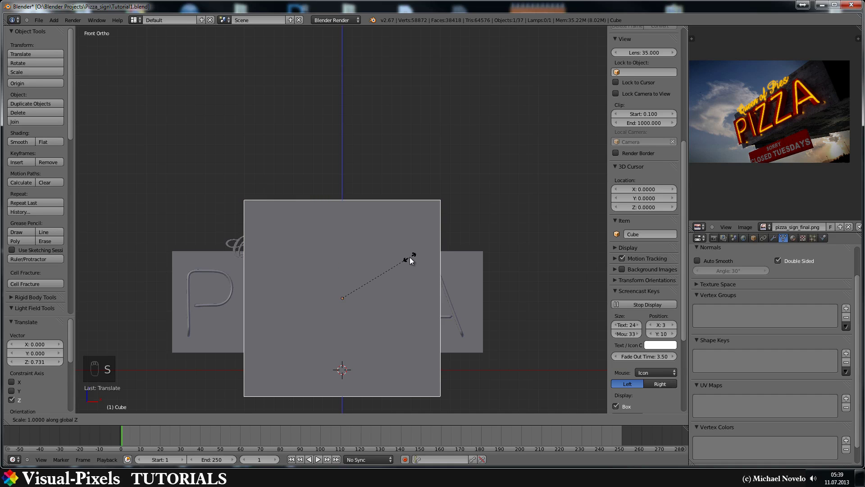
{"action": "left_click", "coordinate": [378, 280]}
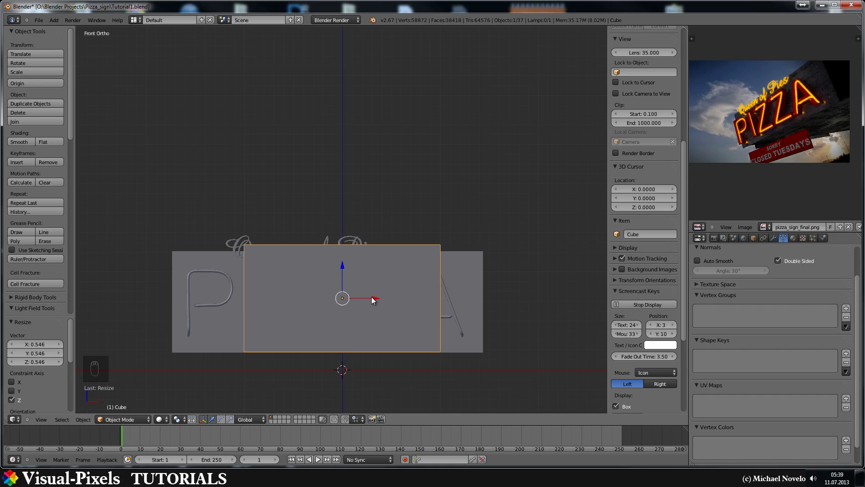
{"action": "key", "text": "s"}
{"action": "key", "text": "x"}
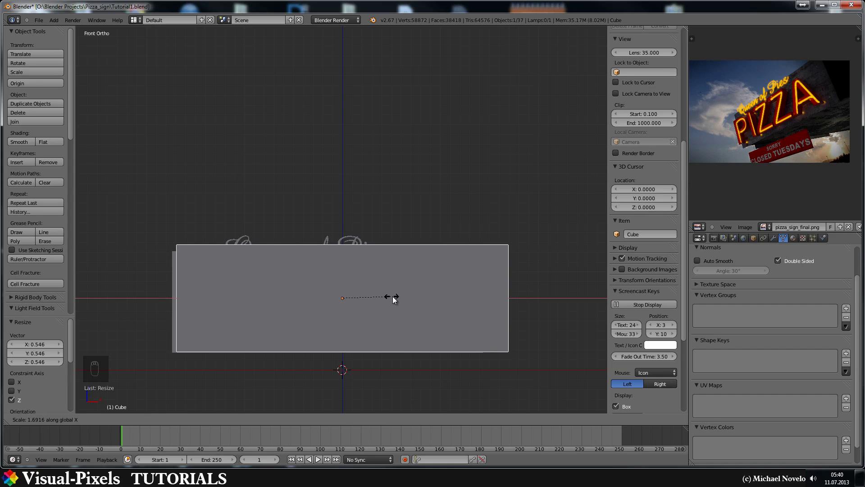
{"action": "left_click", "coordinate": [393, 296]}
Step: Move the block about 1.159 along Y behind the backing panel and fine-tune its gap with a final shift of about 0.023
{"action": "middle_click_drag", "start_coordinate": [398, 275], "coordinate": [366, 280]}
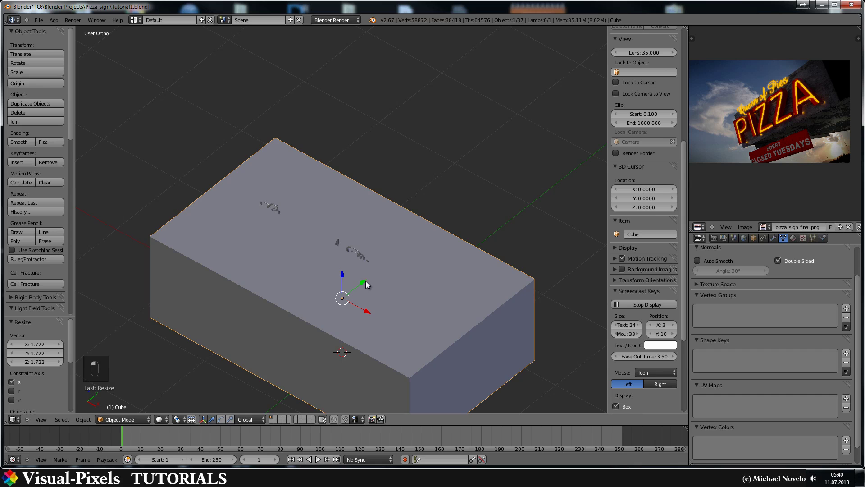
{"action": "left_click_drag", "start_coordinate": [366, 280], "coordinate": [428, 213]}
{"action": "middle_click_drag", "start_coordinate": [429, 212], "coordinate": [413, 227]}
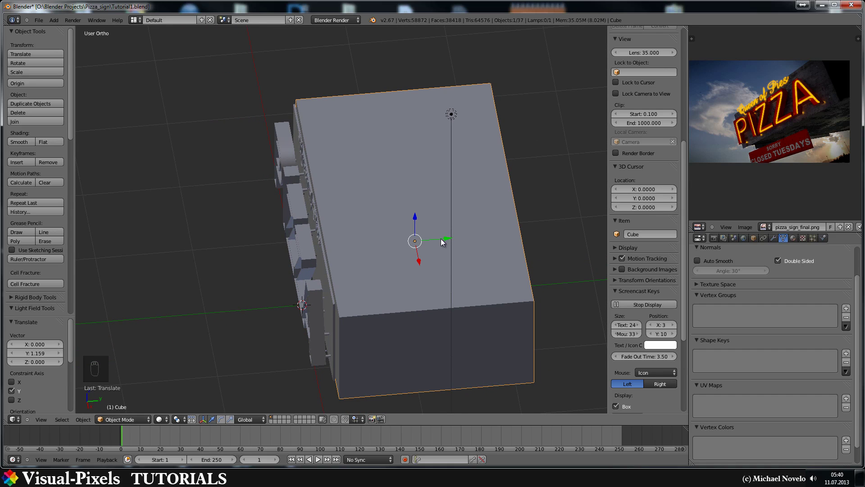
{"action": "left_click_drag", "start_coordinate": [446, 238], "coordinate": [447, 237]}
{"action": "middle_click_drag", "start_coordinate": [410, 271], "coordinate": [431, 255]}
{"action": "left_click_drag", "start_coordinate": [446, 240], "coordinate": [450, 240]}
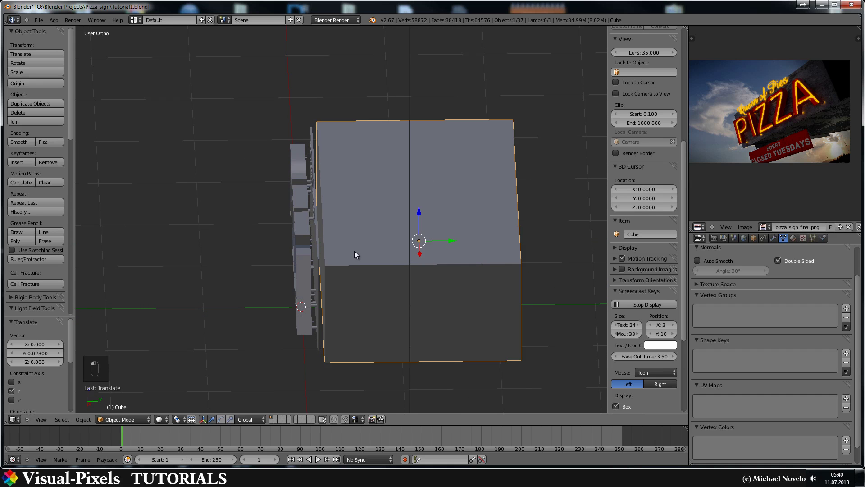
Step: Align the camera to a low, angled view of the sign and fly the camera back until the whole block fits the frame
{"action": "middle_click_drag", "start_coordinate": [354, 250], "coordinate": [415, 227]}
{"action": "middle_click_drag", "start_coordinate": [418, 257], "coordinate": [404, 272]}
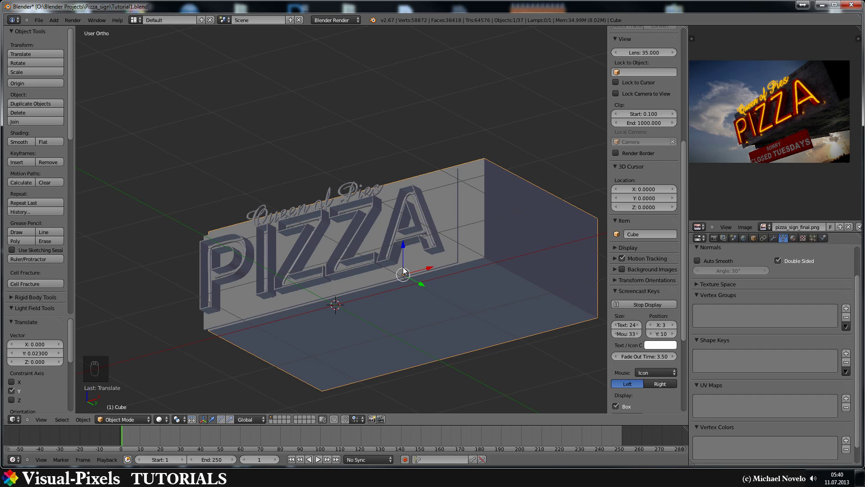
{"action": "key", "text": "ctrl+alt+KP_0"}
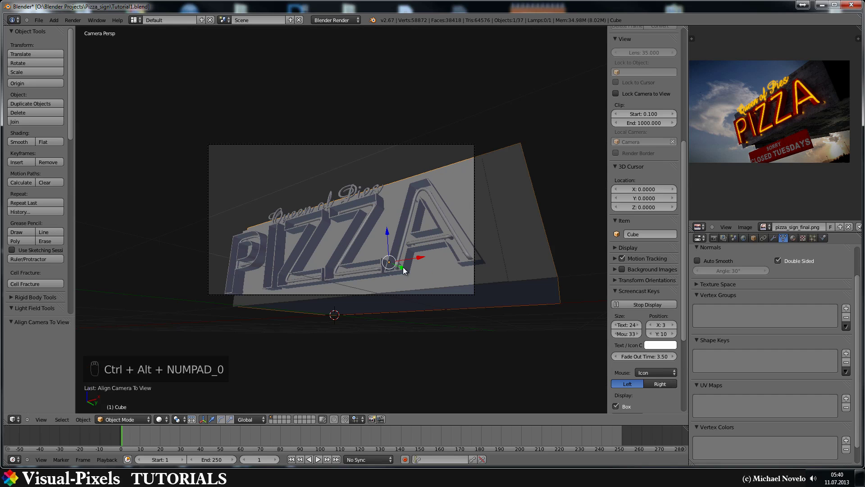
{"action": "right_click", "coordinate": [383, 144]}
{"action": "key", "text": "shift+f"}
{"action": "scroll", "coordinate": [384, 145], "scroll_direction": "down", "scroll_amount": 3}
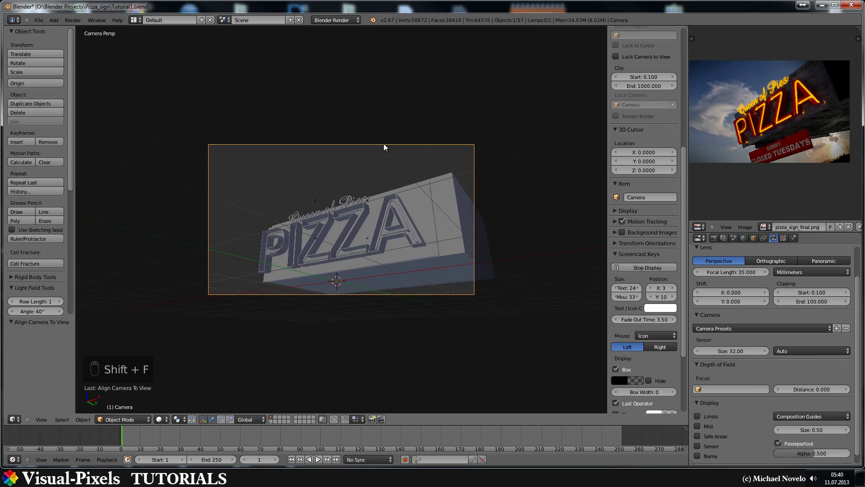
{"action": "left_click", "coordinate": [384, 145]}
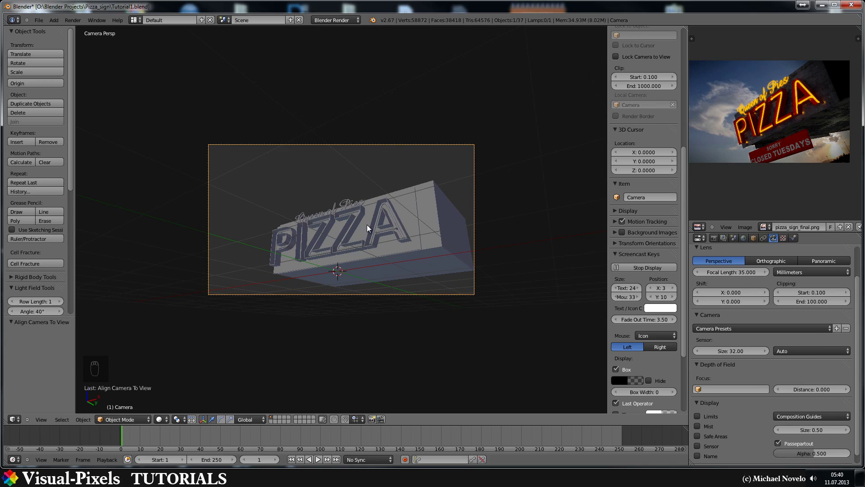
Step: Roll the camera about 14.224° and move it about -0.111 along X, 0.008 along Y and -0.175 along Z
{"action": "key", "text": "r"}
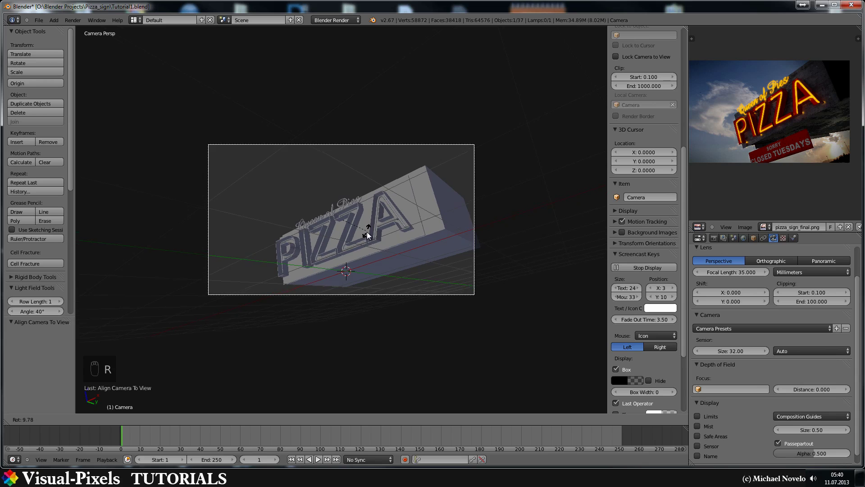
{"action": "left_click", "coordinate": [364, 240]}
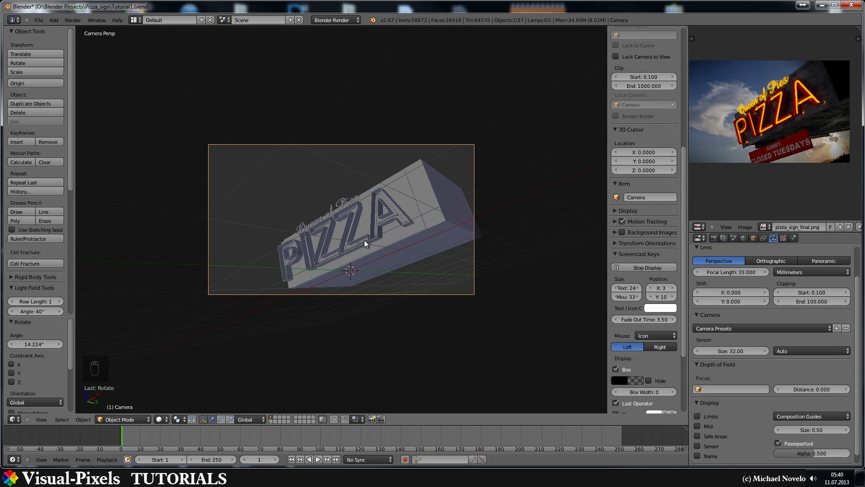
{"action": "key", "text": "g"}
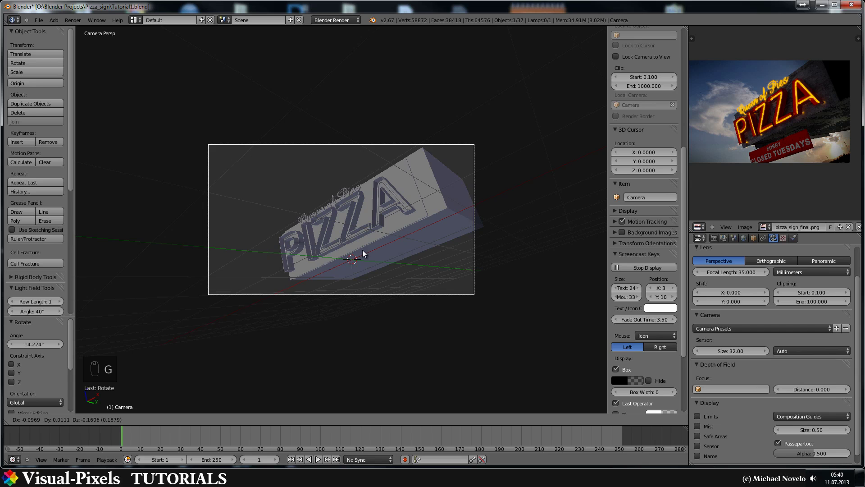
{"action": "left_click", "coordinate": [362, 254]}
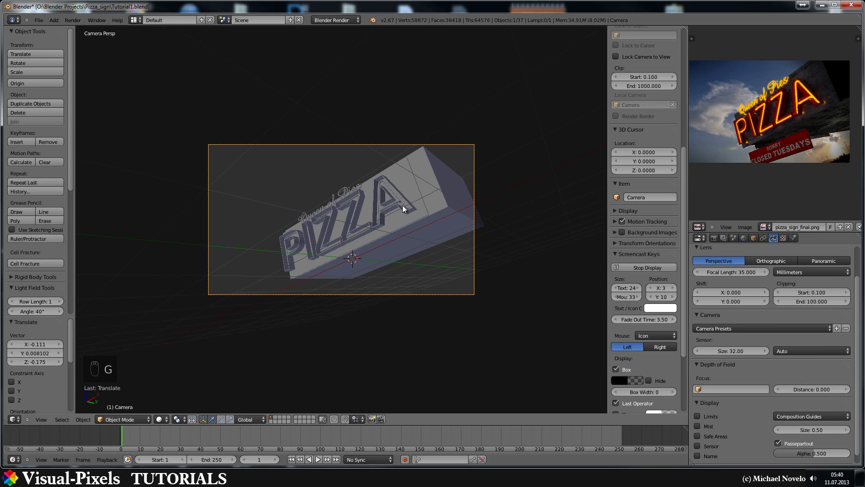
Step: Extend the block's end face beside the letter A about 0.903 along X past the camera frame and pull it back about 0.118
{"action": "right_click", "coordinate": [431, 169]}
{"action": "key", "text": "Tab"}
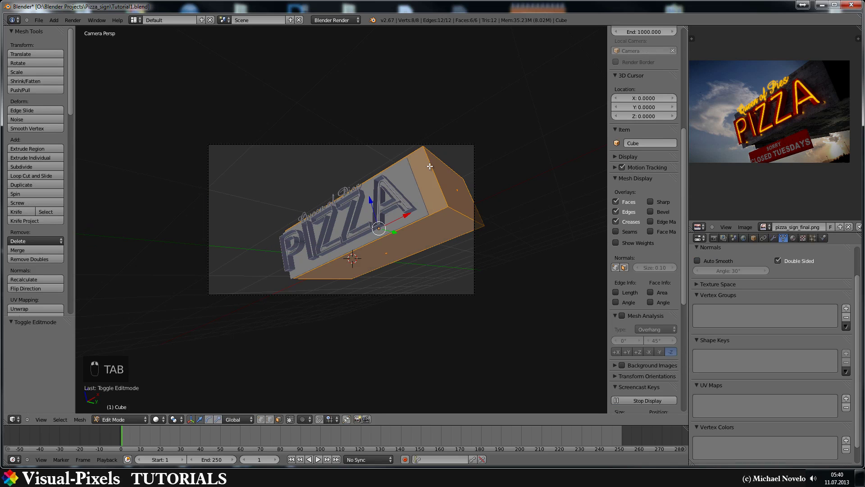
{"action": "right_click", "coordinate": [461, 190]}
{"action": "left_click_drag", "start_coordinate": [491, 174], "coordinate": [451, 139]}
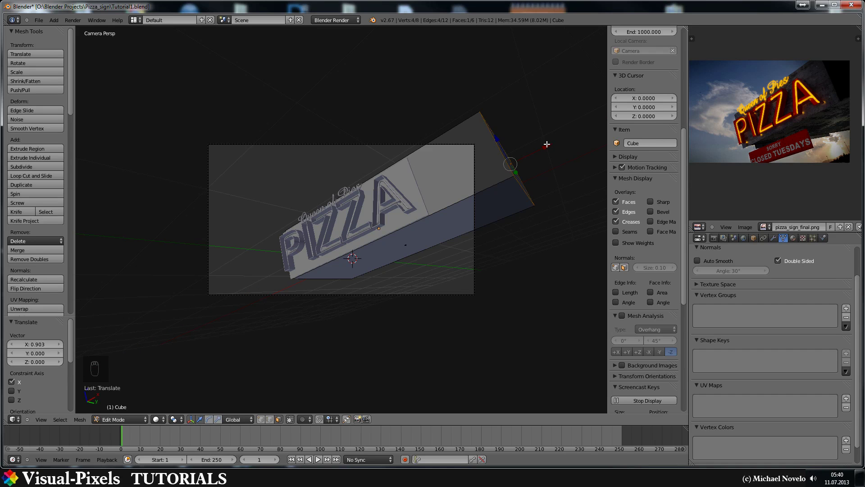
{"action": "key", "text": "g"}
{"action": "key", "text": "x"}
{"action": "left_click", "coordinate": [480, 106]}
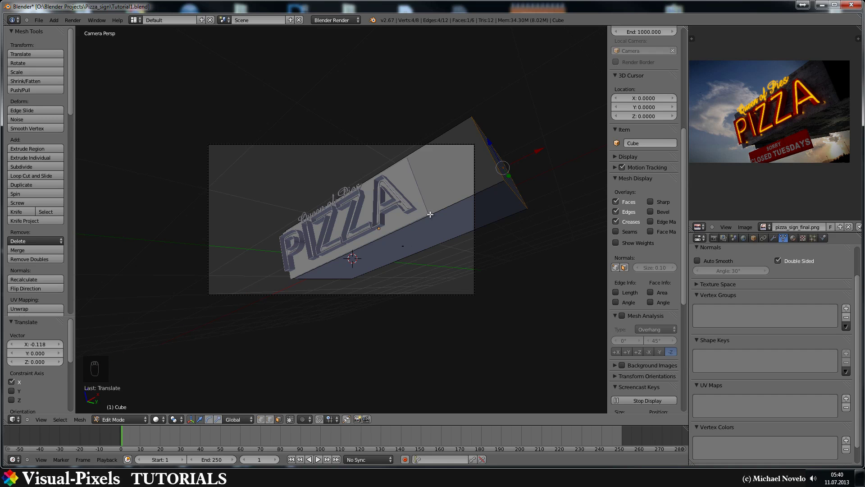
Step: Move the block's rear face about 4.011 along Y to deepen it, leave Edit Mode and select the camera
{"action": "key", "text": "KP_0"}
{"action": "middle_click_drag", "start_coordinate": [417, 215], "coordinate": [553, 138]}
{"action": "middle_click_drag", "start_coordinate": [472, 167], "coordinate": [446, 167]}
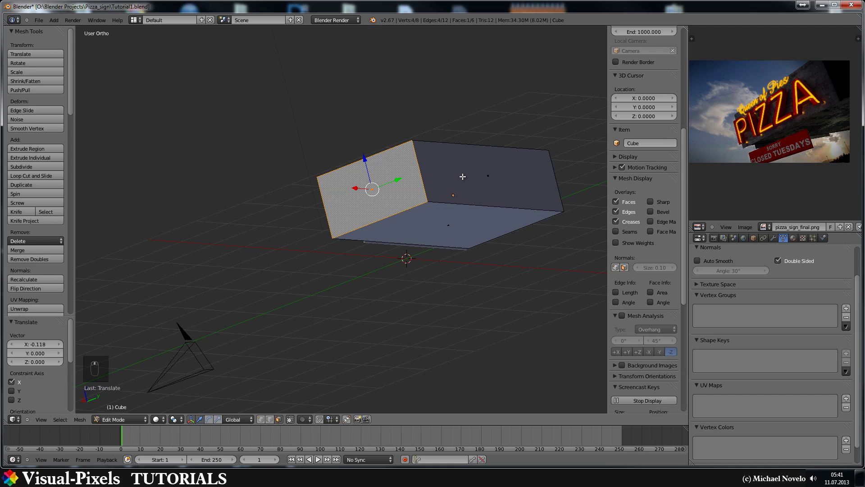
{"action": "right_click", "coordinate": [458, 182]}
{"action": "key", "text": "KP_0"}
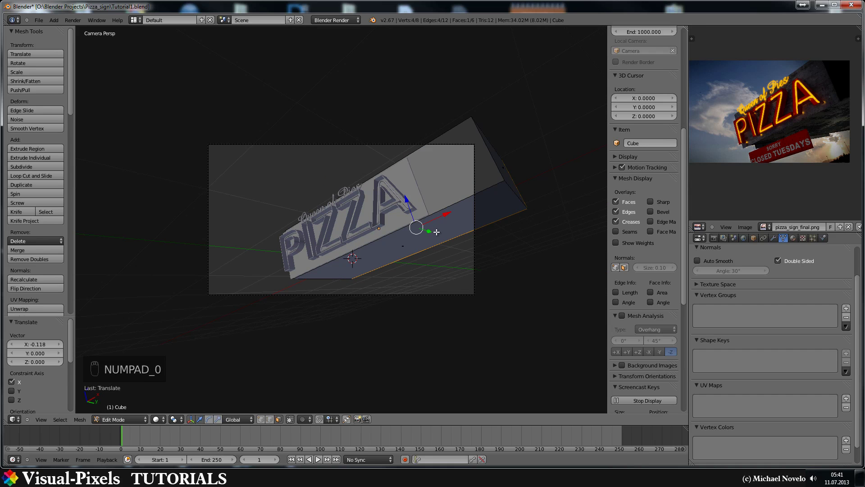
{"action": "key", "text": "g"}
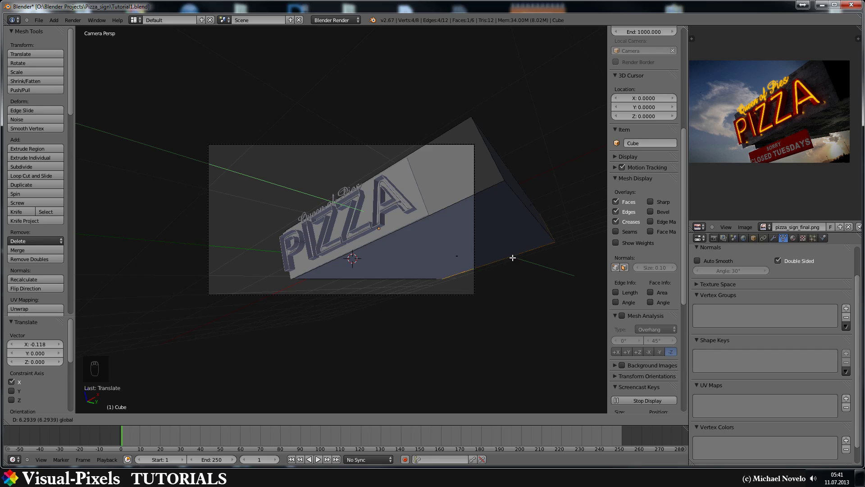
{"action": "key", "text": "y"}
{"action": "left_click", "coordinate": [478, 258]}
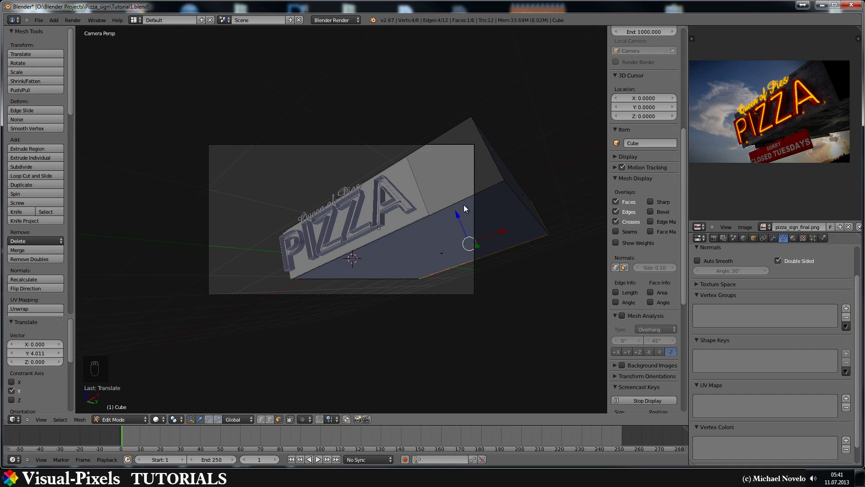
{"action": "key", "text": "Tab"}
{"action": "right_click", "coordinate": [474, 194]}
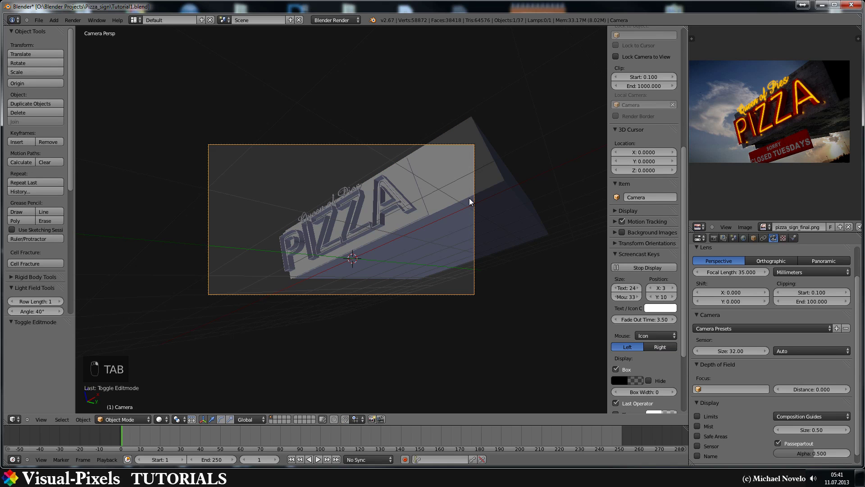
Step: Rotate the camera about 9.254° around the global Z axis and apply the Canon 5D camera preset
{"action": "key", "text": "r"}
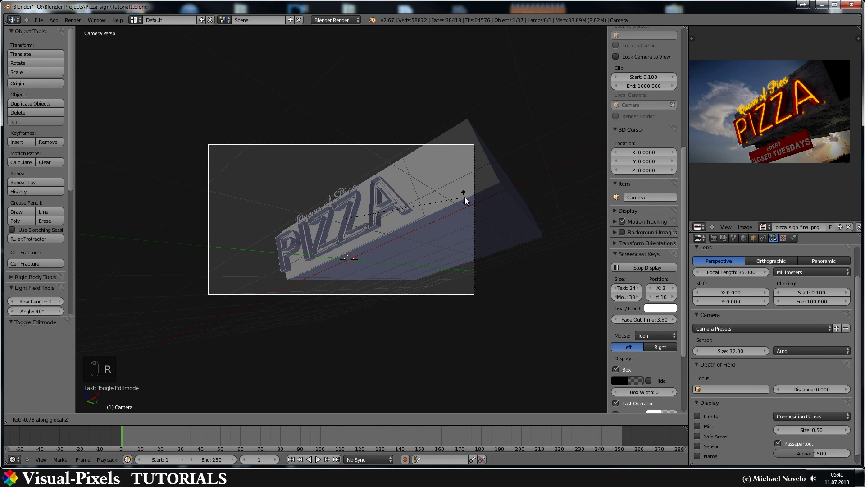
{"action": "left_click", "coordinate": [508, 220]}
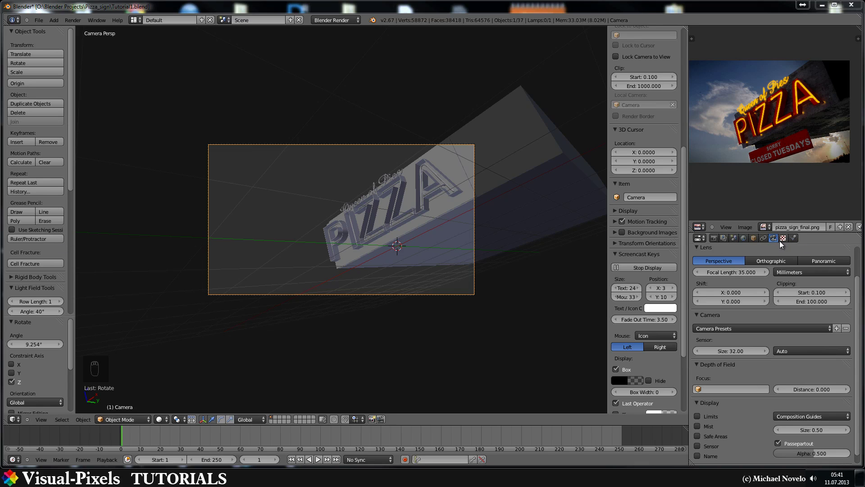
{"action": "left_click", "coordinate": [743, 326]}
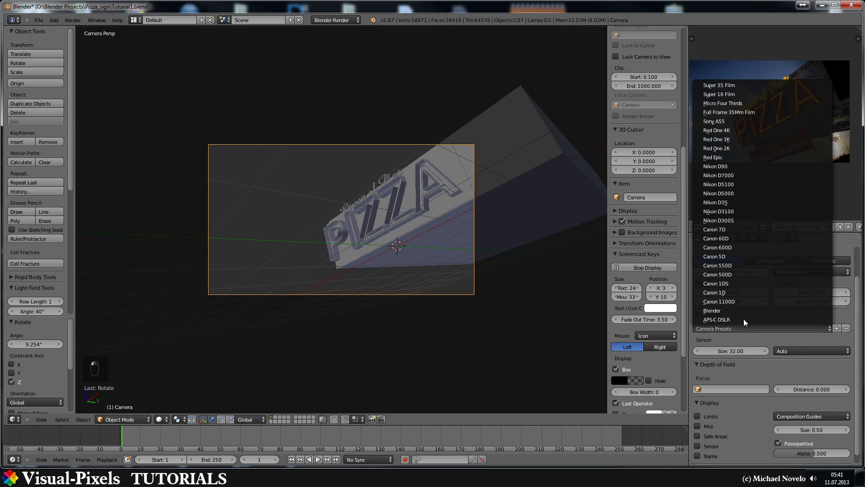
{"action": "left_click", "coordinate": [728, 255]}
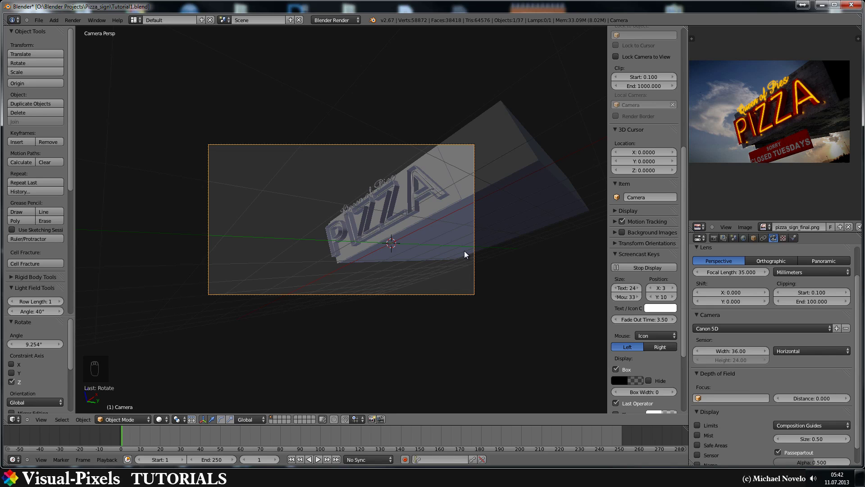
Step: Reframe the sign by flying the camera slightly and moving it about 0.084 along X, 0.056 along Y and 0.047 along Z
{"action": "key", "text": "shift+f"}
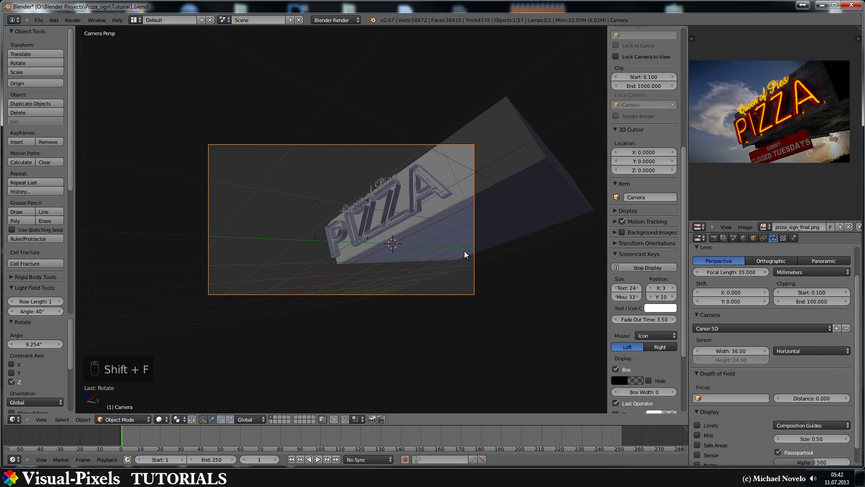
{"action": "key", "text": "g"}
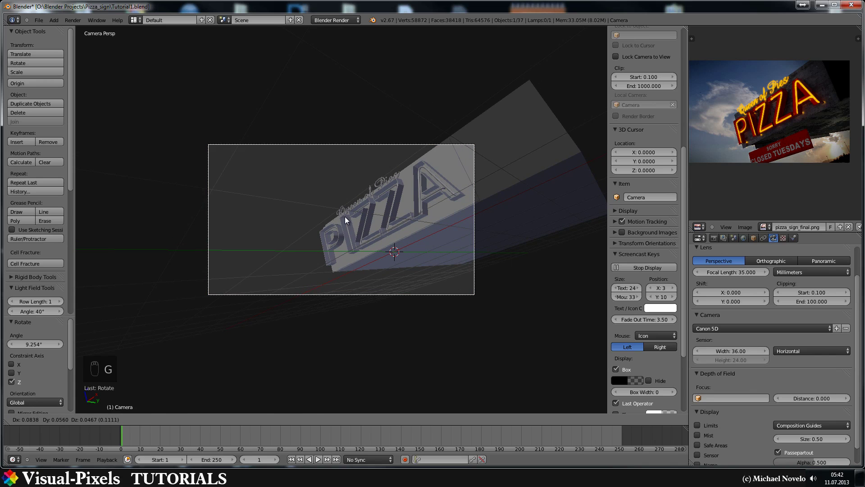
{"action": "left_click", "coordinate": [345, 216]}
Step: Move the block's rear face about 1.814 further along Y in Edit Mode, and return to Object Mode
{"action": "right_click", "coordinate": [507, 223]}
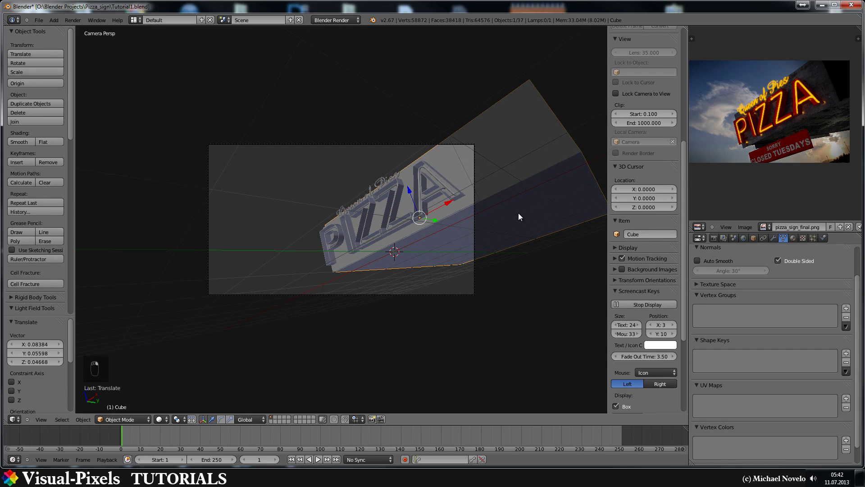
{"action": "key", "text": "Tab"}
{"action": "key", "text": "g"}
{"action": "key", "text": "y"}
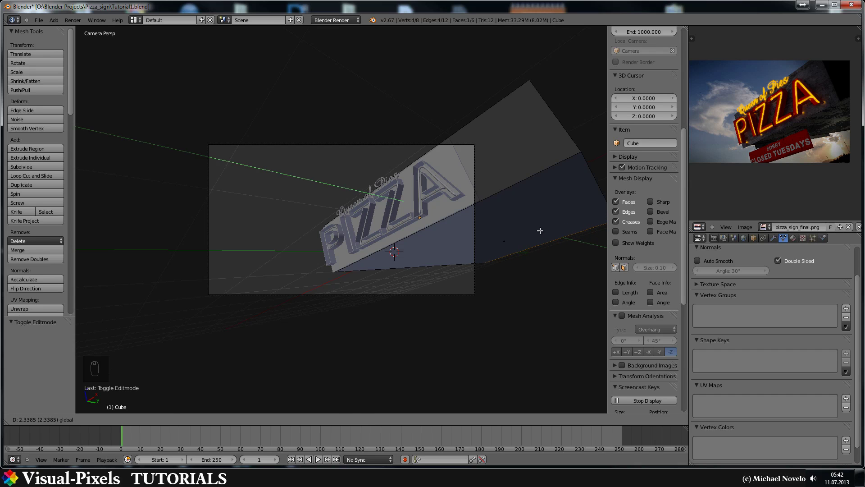
{"action": "left_click", "coordinate": [536, 229]}
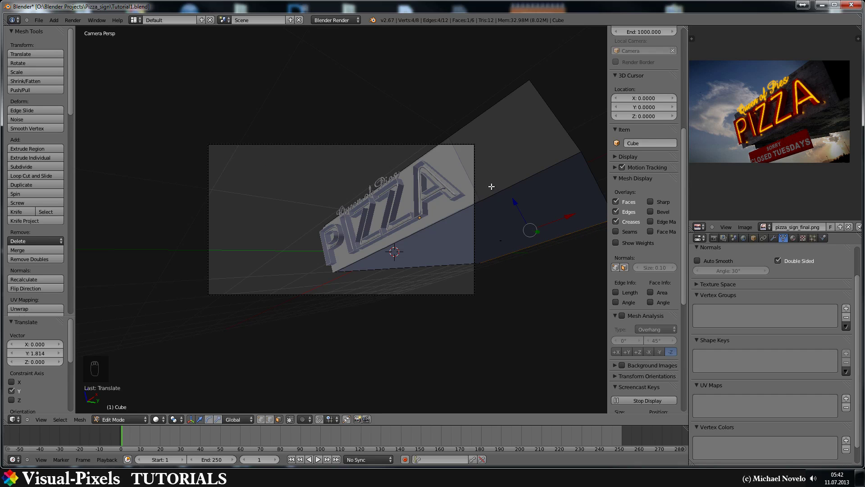
{"action": "key", "text": "Tab"}
Step: Move the camera about 0.197 along X, 0.197 along Y and -0.006 along Z
{"action": "right_click", "coordinate": [473, 172]}
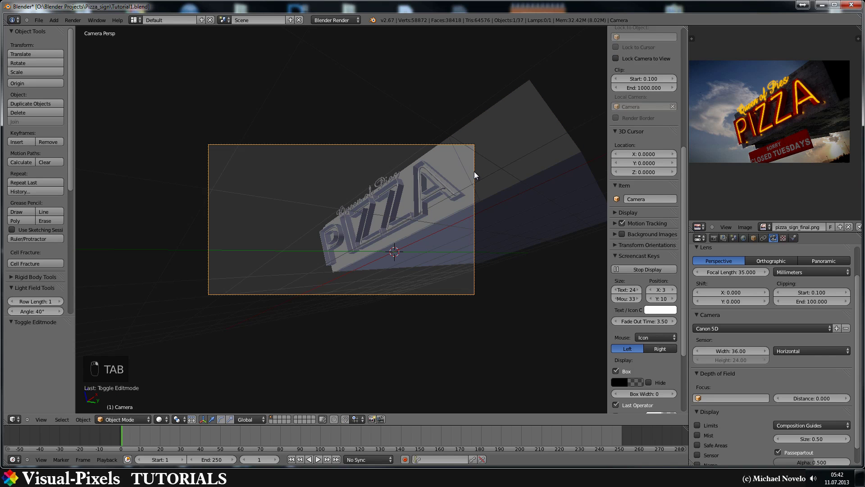
{"action": "key", "text": "g"}
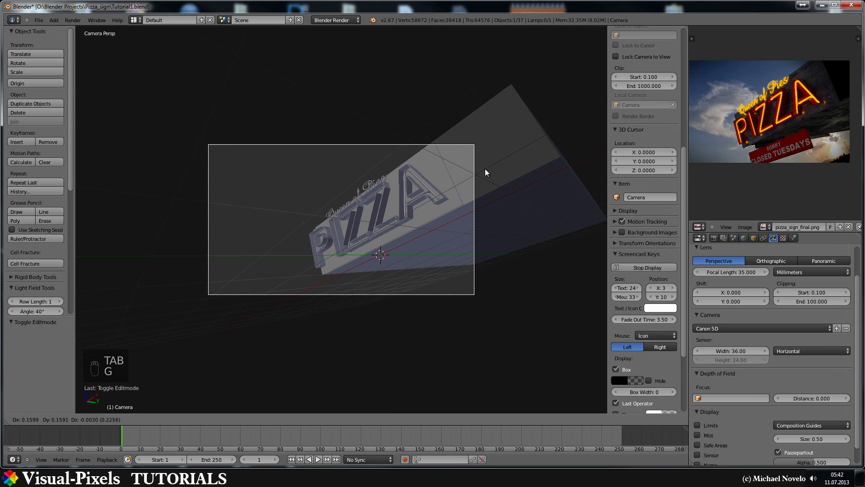
{"action": "left_click", "coordinate": [485, 172]}
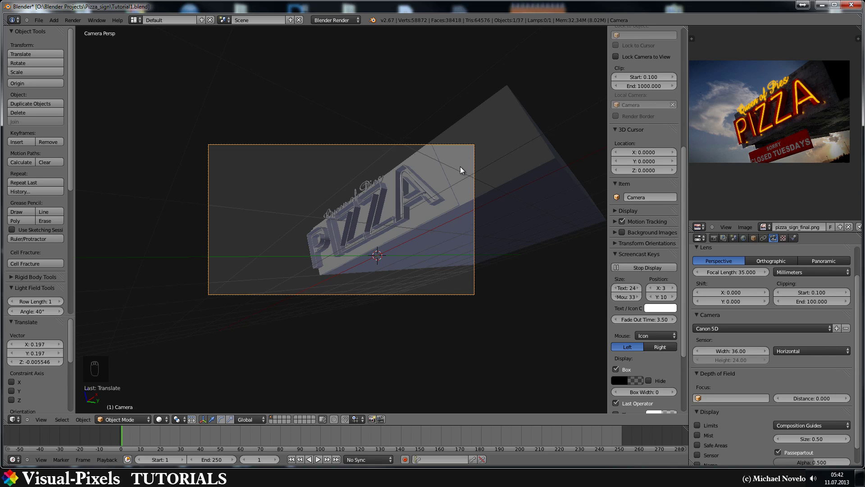
Step: Duplicate the thin panel behind the PIZZA letters in place and rotate the copy 90° around Z
{"action": "key", "text": "KP_0"}
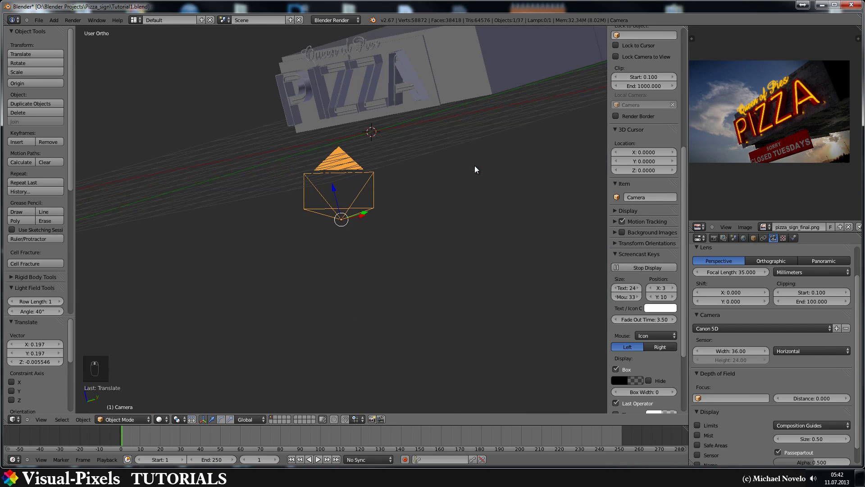
{"action": "key", "text": "KP_1"}
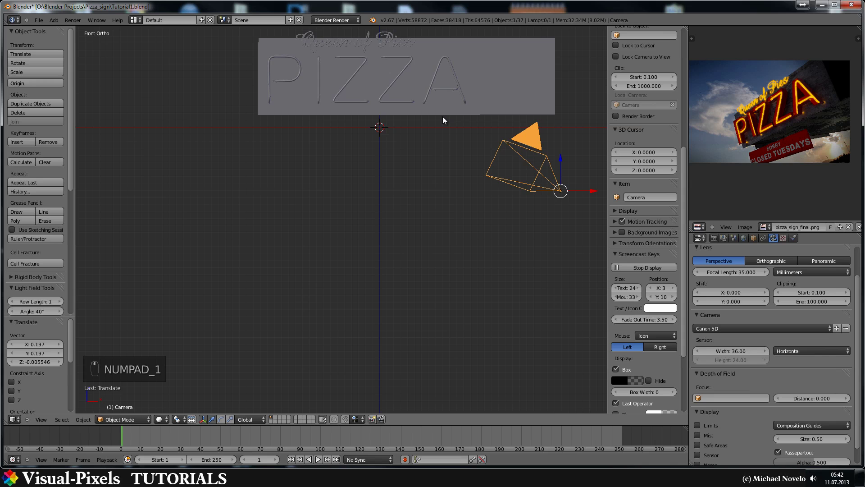
{"action": "middle_click_drag", "start_coordinate": [425, 58], "coordinate": [334, 210]}
{"action": "middle_click_drag", "start_coordinate": [379, 237], "coordinate": [431, 264], "text": "shift"}
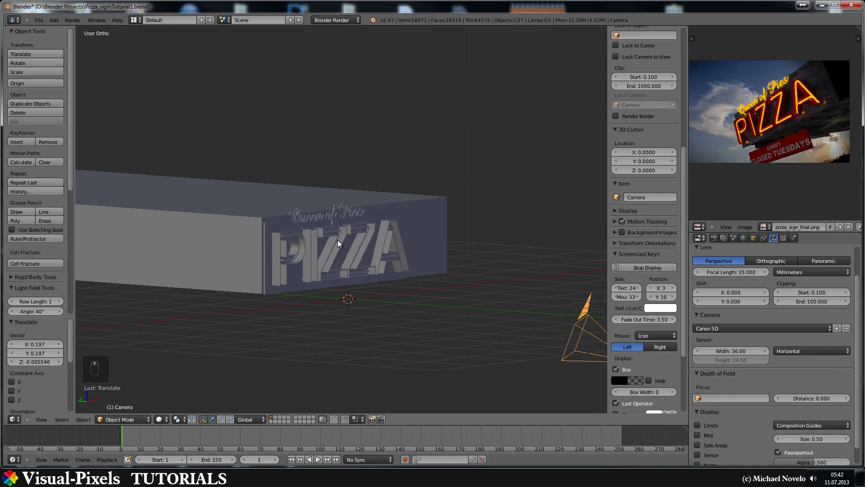
{"action": "right_click", "coordinate": [269, 228]}
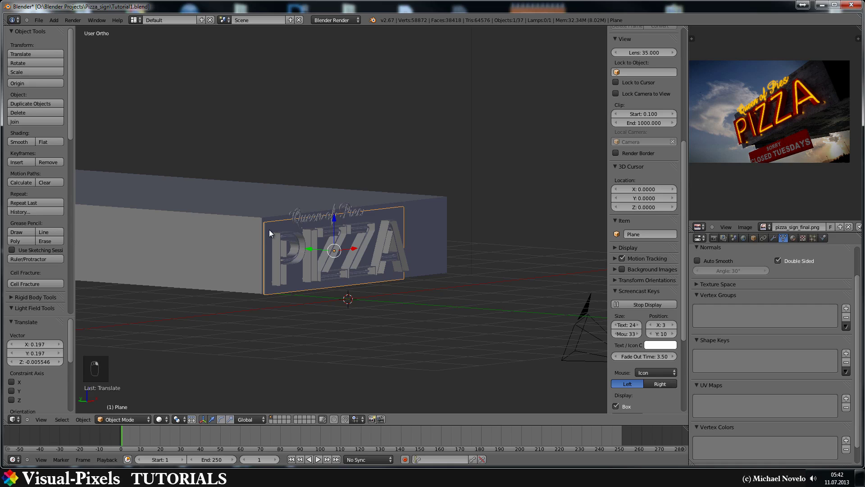
{"action": "key", "text": "shift+d"}
{"action": "right_click", "coordinate": [269, 229]}
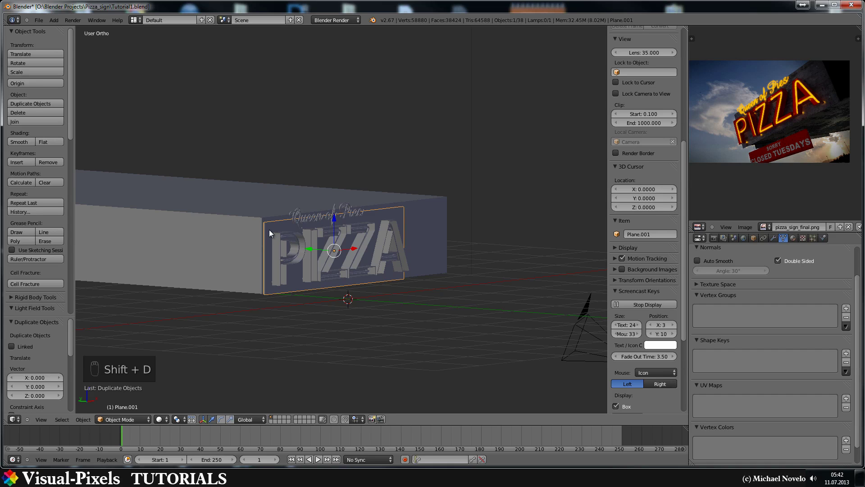
{"action": "type", "text": "rz"}
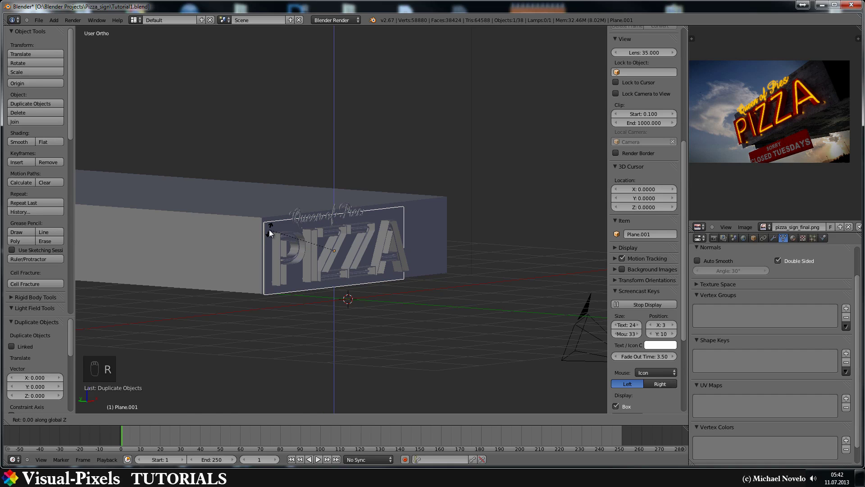
{"action": "type", "text": "90"}
{"action": "key", "text": "Return"}
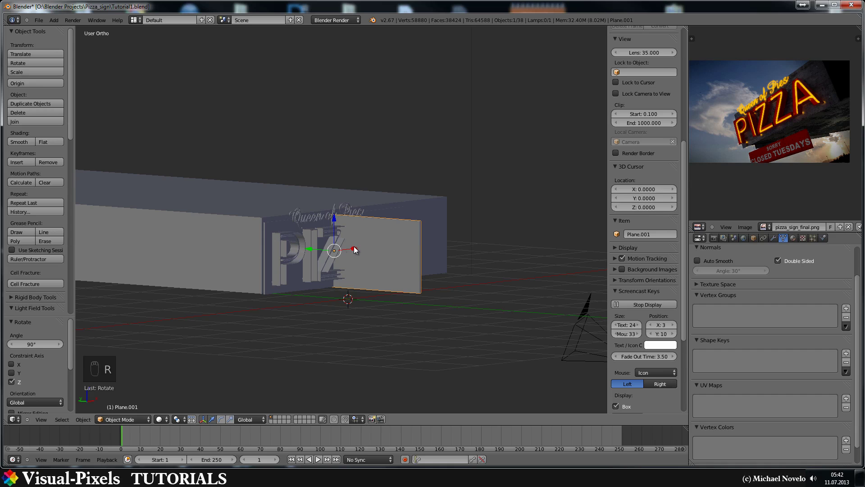
Step: Place the duplicated panel against the block's side near the letter P, moving it about -1.729 and 0.114 along X and 2.196 along Y
{"action": "left_click_drag", "start_coordinate": [353, 248], "coordinate": [277, 266]}
{"action": "middle_click_drag", "start_coordinate": [326, 233], "coordinate": [276, 249]}
{"action": "middle_click_drag", "start_coordinate": [294, 215], "coordinate": [265, 235]}
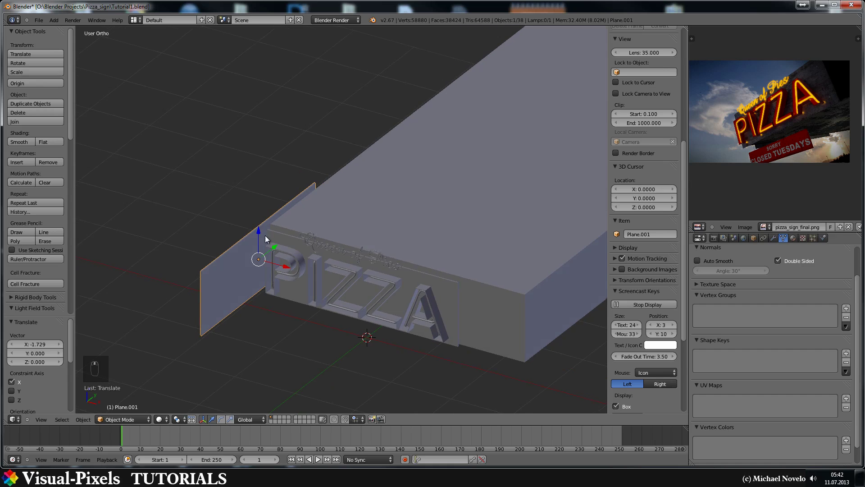
{"action": "left_click_drag", "start_coordinate": [276, 247], "coordinate": [349, 196]}
{"action": "middle_click_drag", "start_coordinate": [339, 177], "coordinate": [367, 201]}
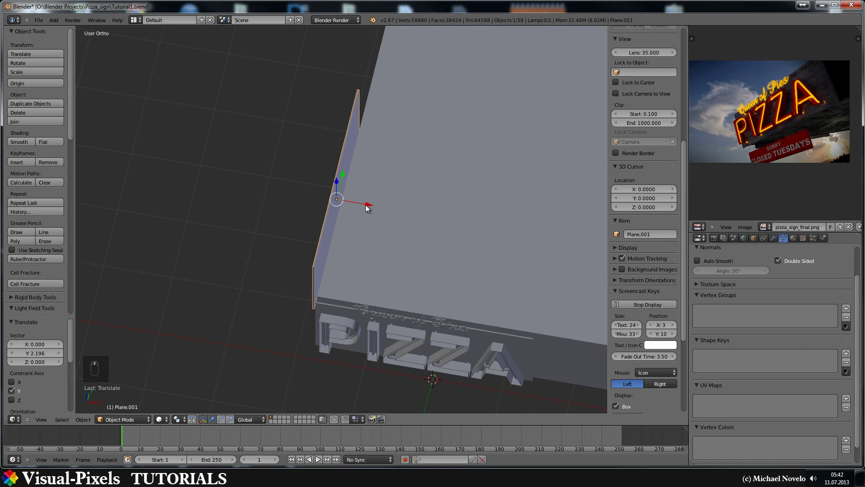
{"action": "key", "text": "g"}
{"action": "key", "text": "x"}
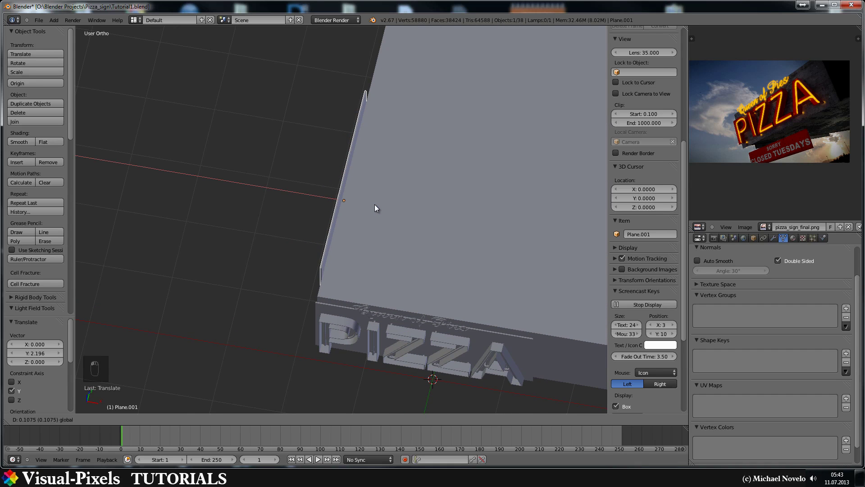
{"action": "left_click", "coordinate": [374, 205]}
Step: In the camera view, scale the front panel behind the letters about 1.100 along Z and lower it about 0.067
{"action": "key", "text": "KP_0"}
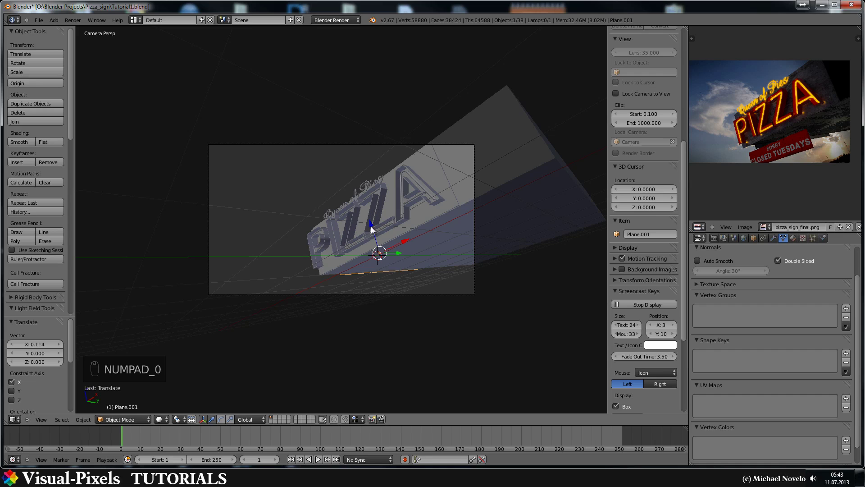
{"action": "right_click", "coordinate": [374, 249]}
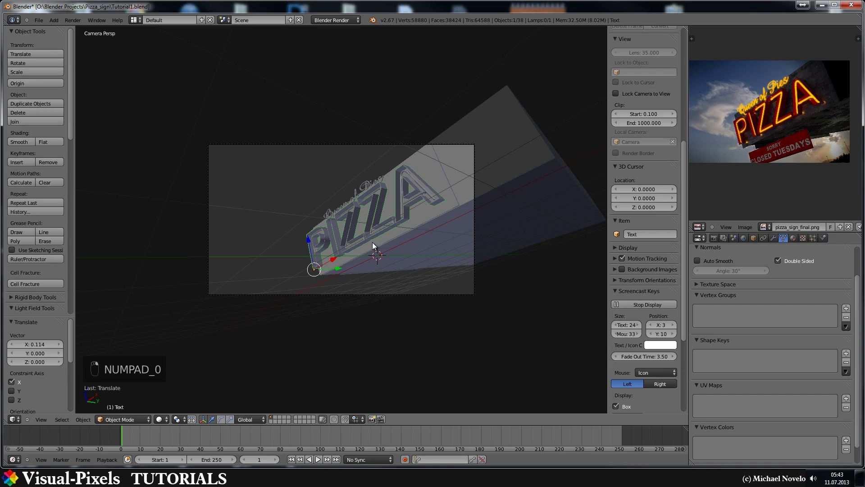
{"action": "right_click", "coordinate": [373, 246]}
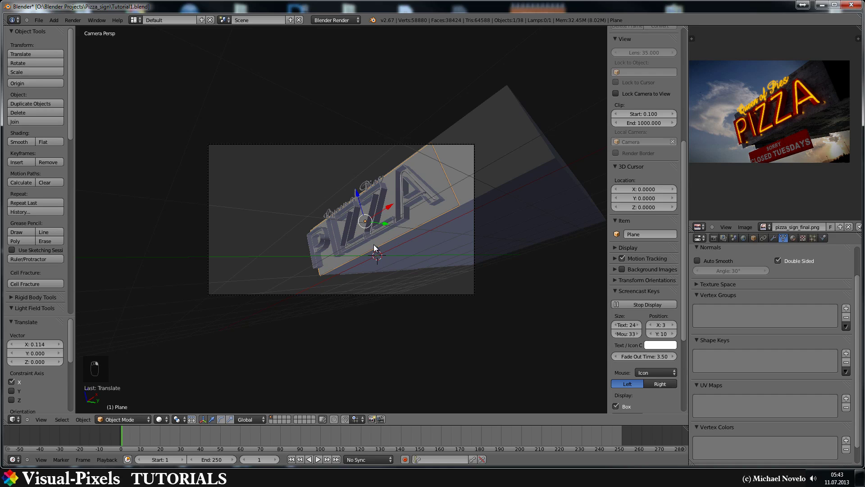
{"action": "key", "text": "s"}
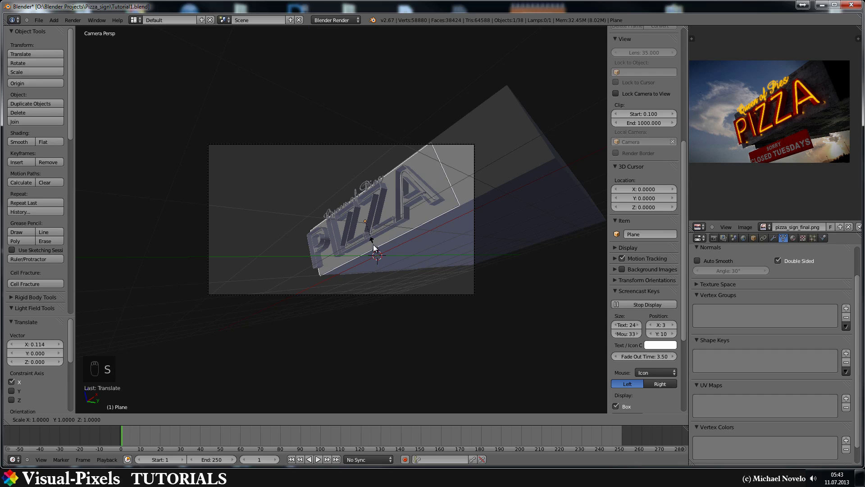
{"action": "key", "text": "z"}
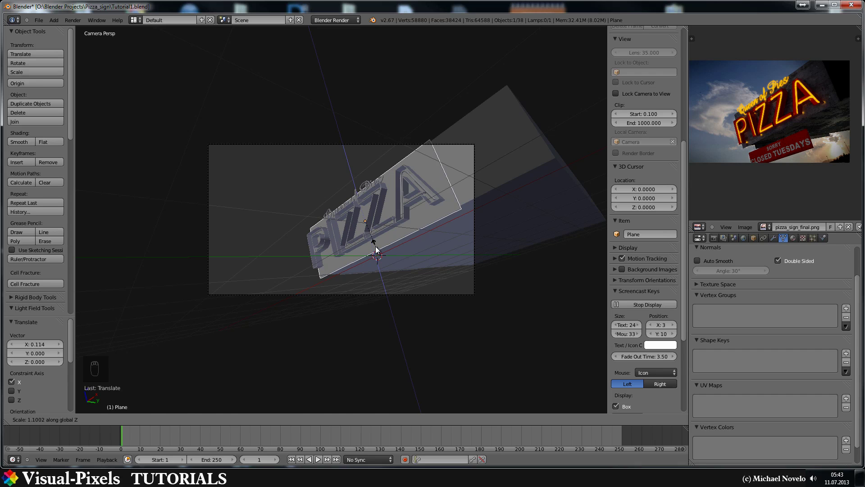
{"action": "left_click", "coordinate": [376, 250]}
{"action": "key", "text": "g"}
{"action": "key", "text": "z"}
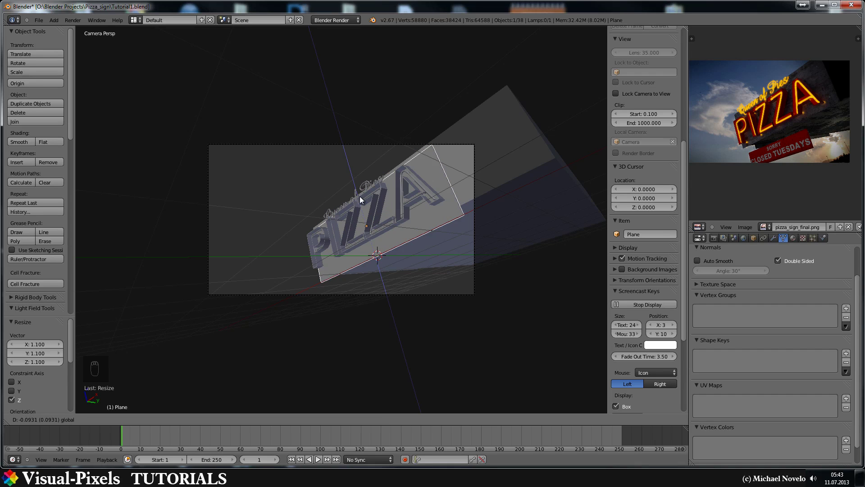
{"action": "left_click", "coordinate": [358, 196]}
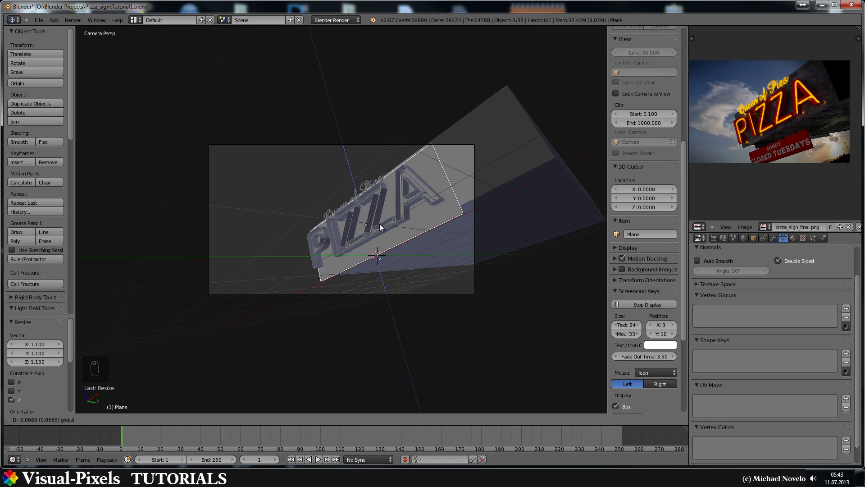
Step: Select the duplicated side panel and scale it about 1.175 along Z so it extends below the block
{"action": "right_click", "coordinate": [373, 272]}
{"action": "right_click", "coordinate": [371, 273]}
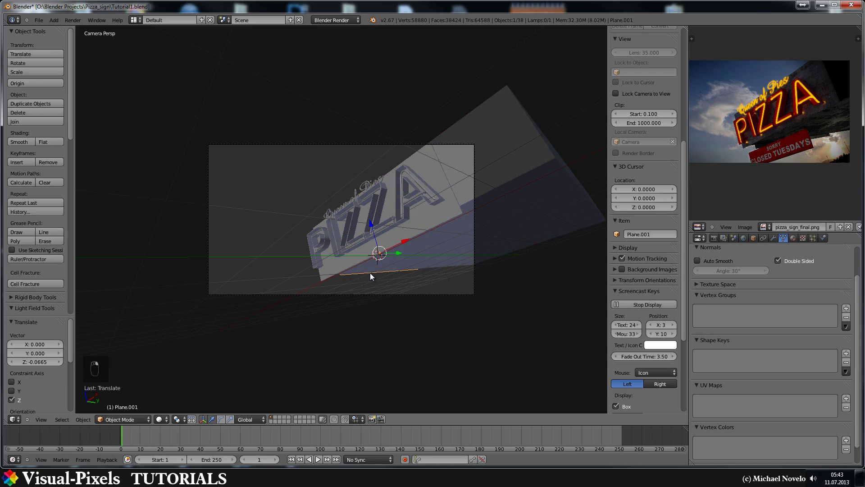
{"action": "key", "text": "s"}
{"action": "key", "text": "z"}
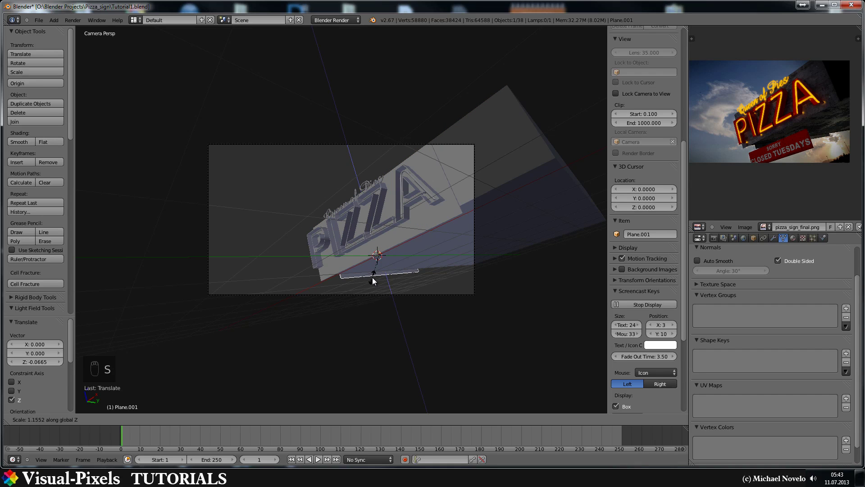
{"action": "left_click", "coordinate": [372, 277]}
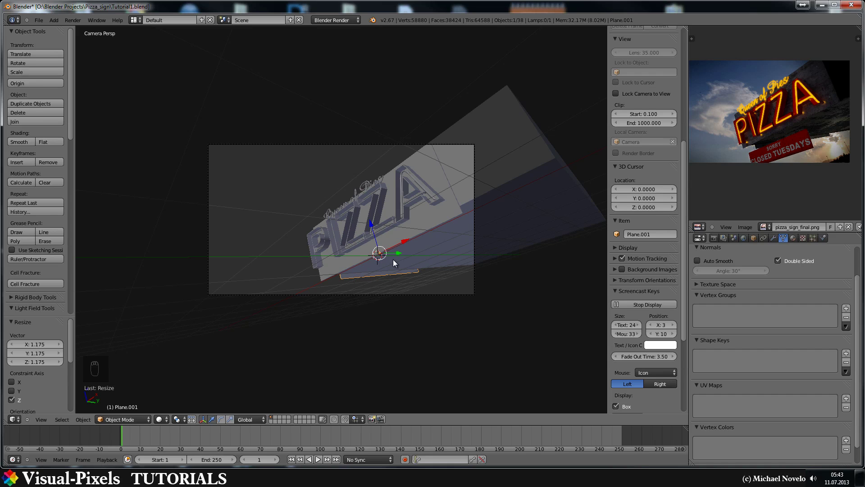
{"action": "key", "text": "Tab"}
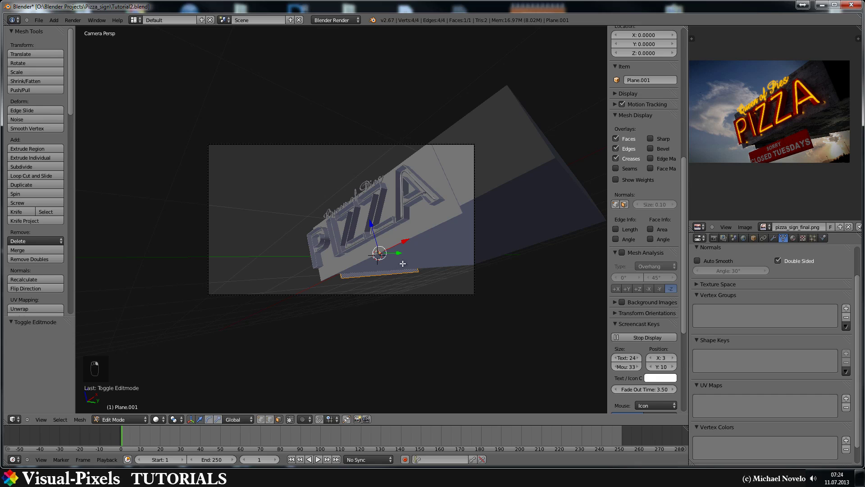
{"action": "key", "text": "Tab"}
{"action": "key", "text": "KP_3"}
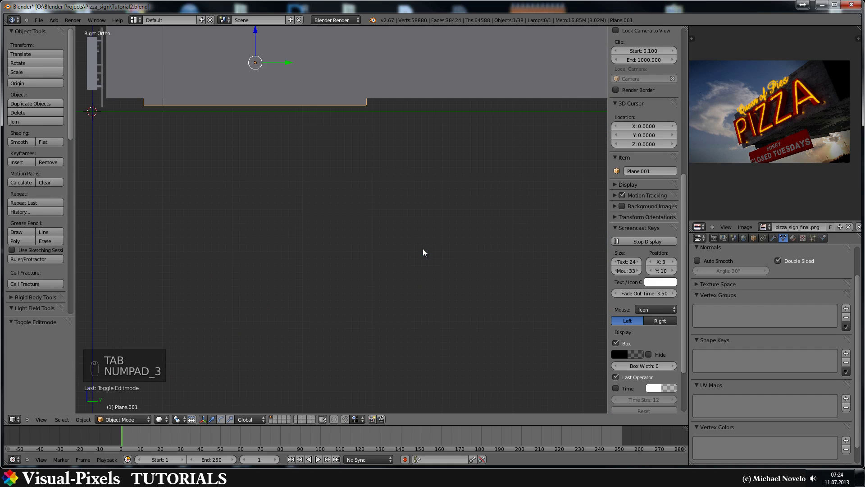
{"action": "middle_click_drag", "start_coordinate": [328, 183], "coordinate": [469, 253], "text": "shift"}
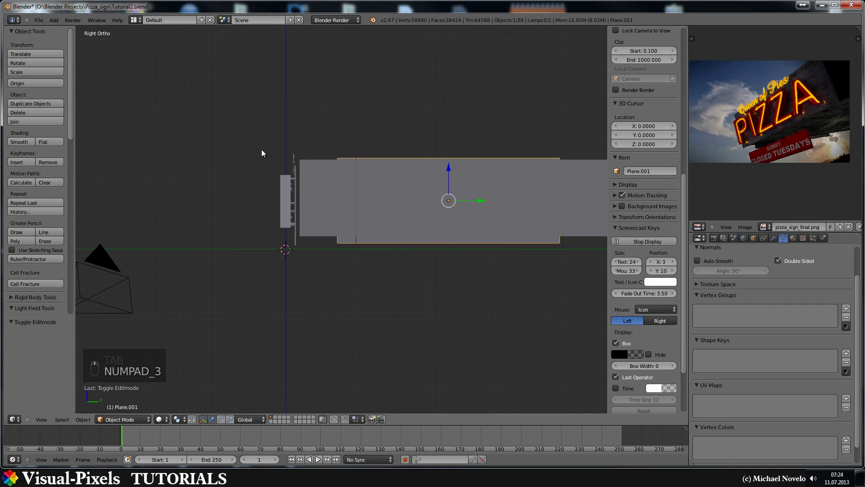
Step: Search the add-ons in the user preferences for "chain" and check whether Object: Add Chain is enabled
{"action": "left_click", "coordinate": [39, 20]}
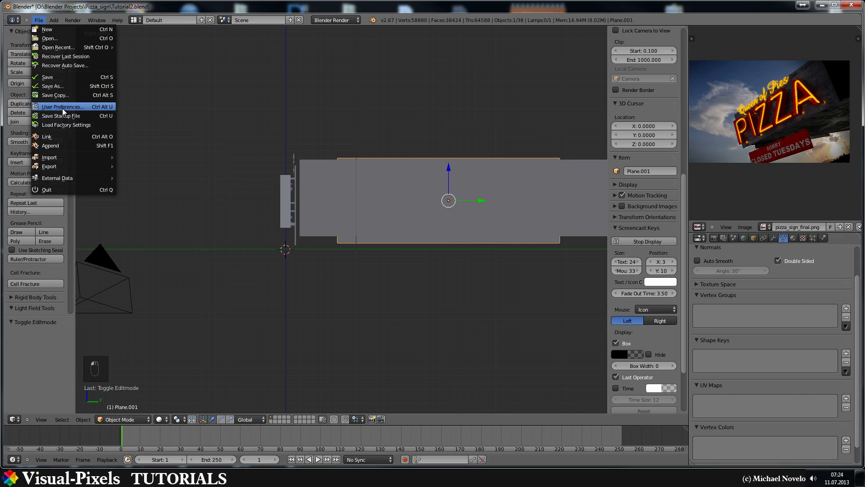
{"action": "left_click", "coordinate": [63, 107]}
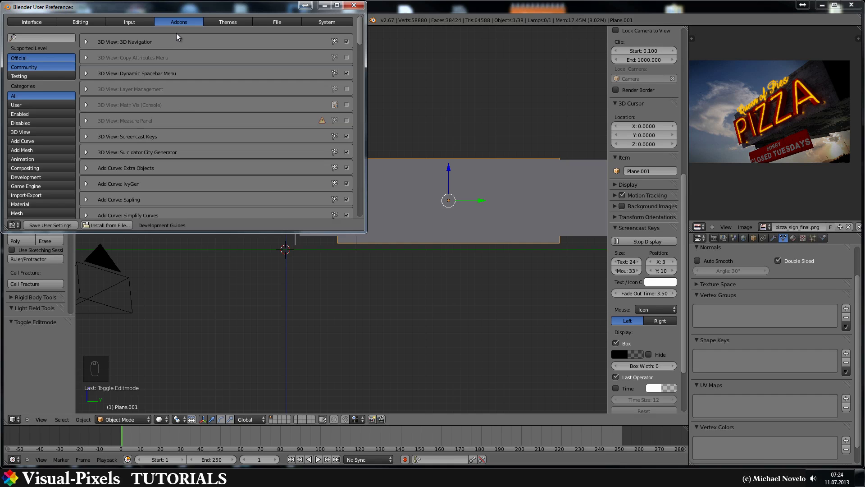
{"action": "left_click", "coordinate": [28, 38]}
{"action": "type", "text": "chai"}
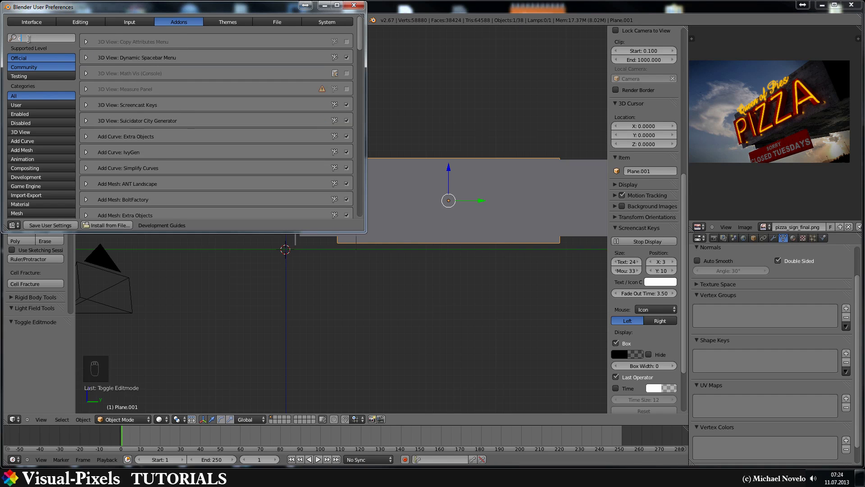
{"action": "key", "text": "Return"}
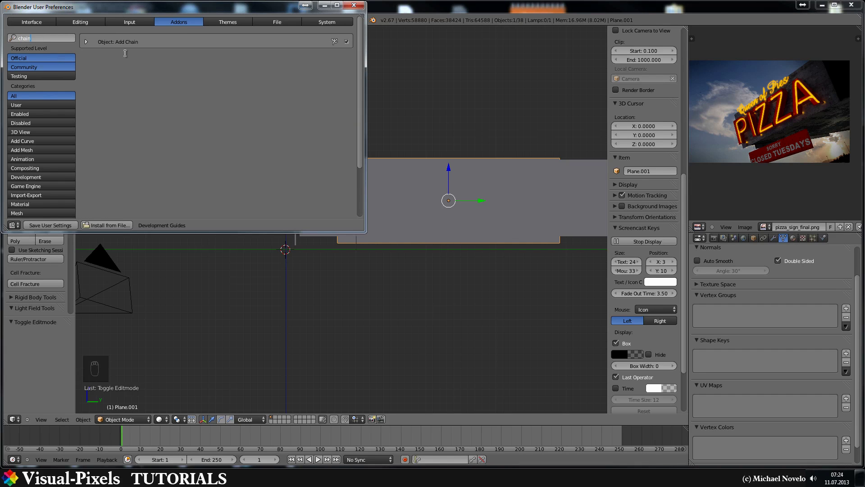
{"action": "left_click", "coordinate": [355, 5]}
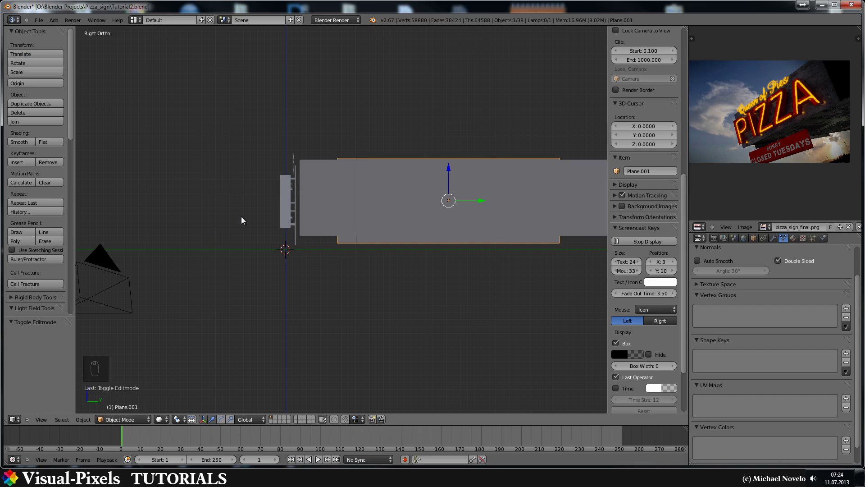
Step: Add a Chain mesh object at the 3D cursor below the PIZZA letters
{"action": "key", "text": "shift+a"}
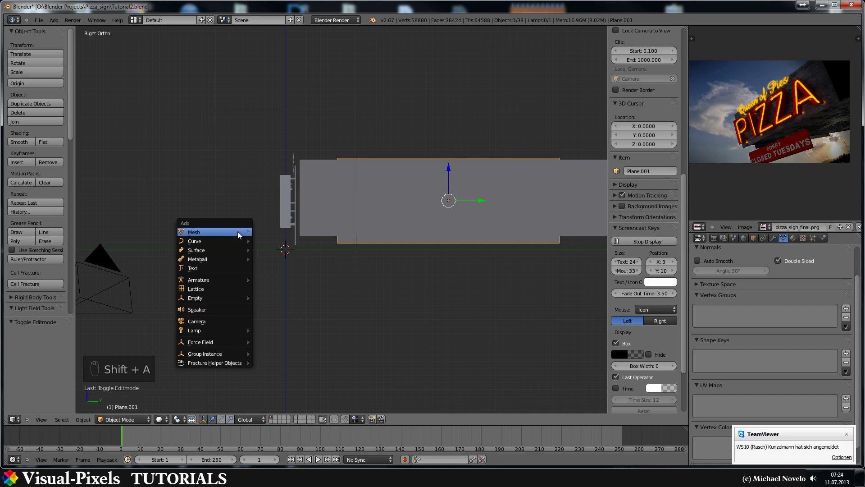
{"action": "mouse_move", "coordinate": [238, 232]}
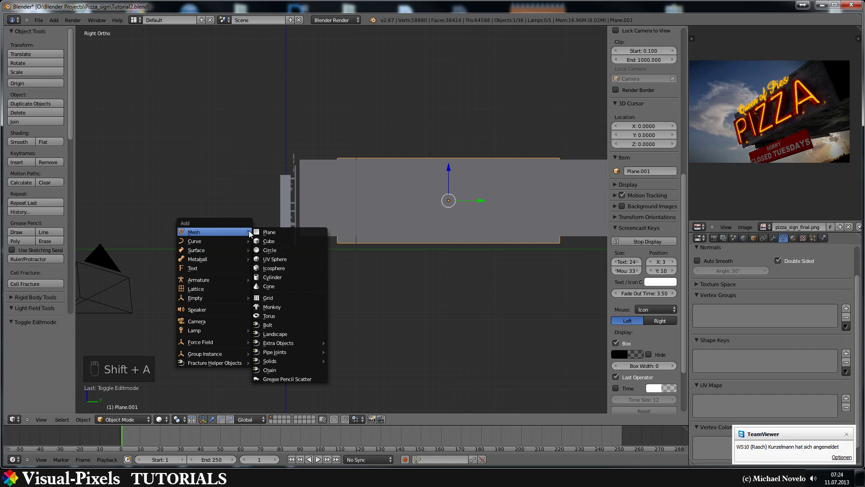
{"action": "left_click", "coordinate": [279, 369]}
{"action": "middle_click_drag", "start_coordinate": [296, 220], "coordinate": [372, 220]}
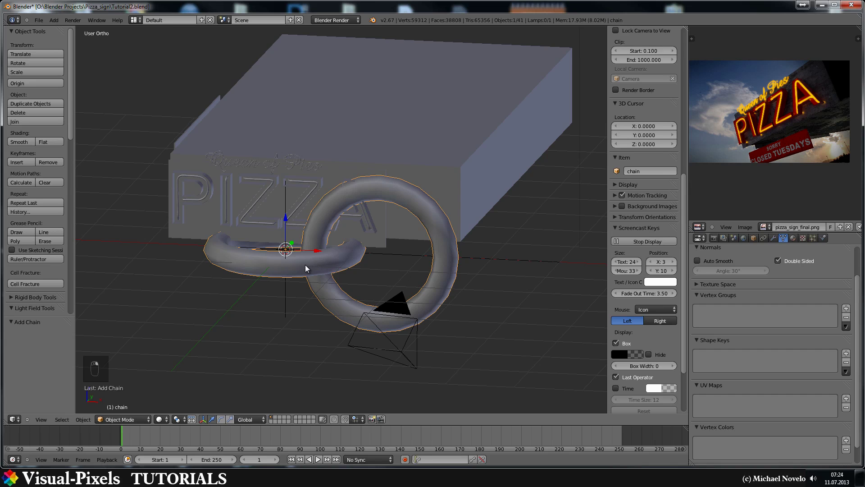
Step: Scale the chain's link mesh by about -0.05849 in Edit Mode to make a chain of tiny links
{"action": "key", "text": "Tab"}
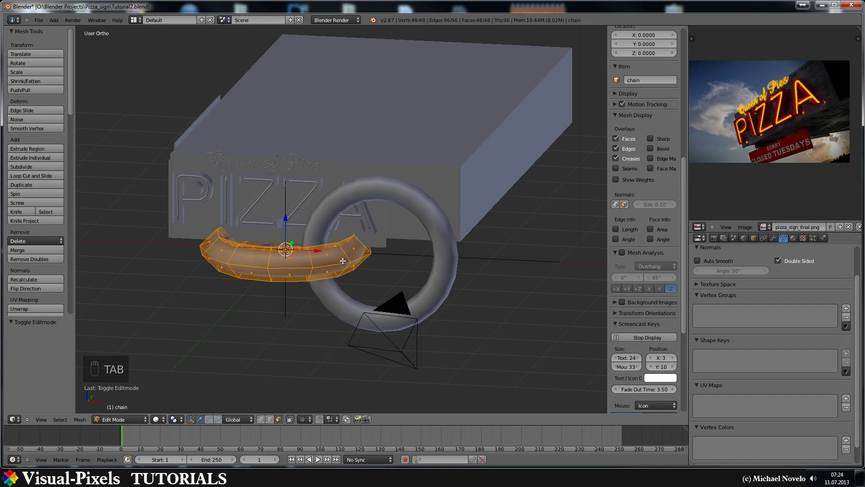
{"action": "key", "text": "s"}
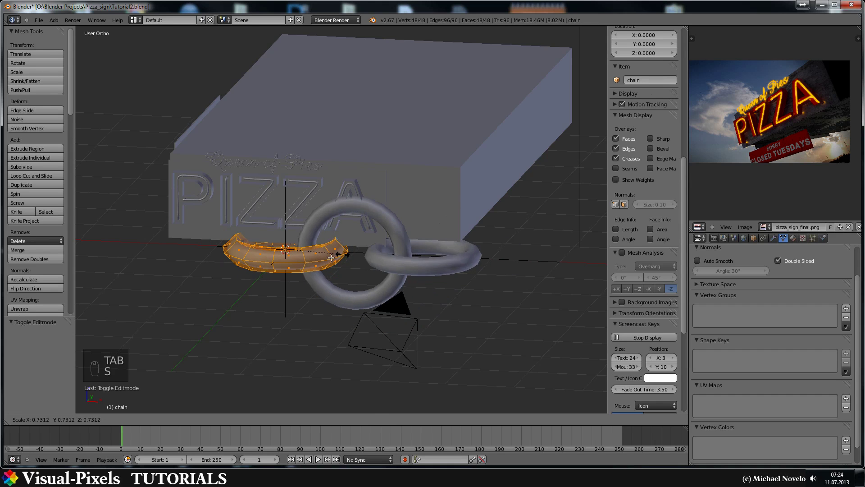
{"action": "left_click", "coordinate": [285, 253]}
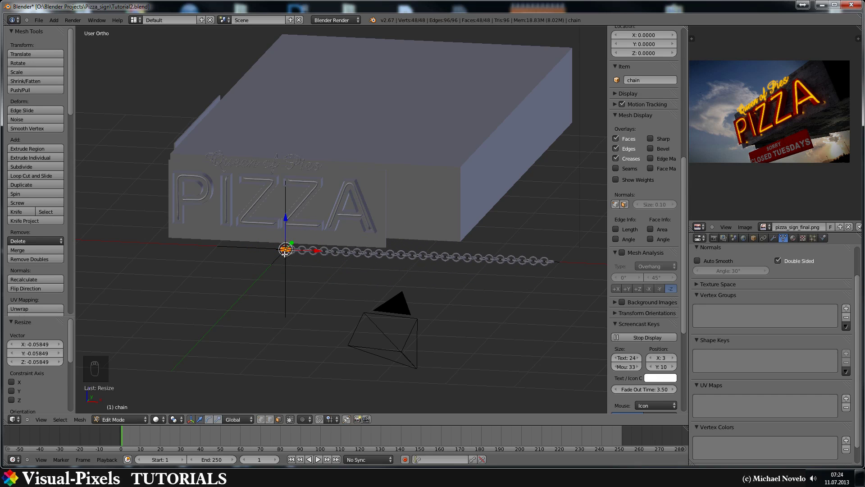
{"action": "scroll", "coordinate": [342, 265], "scroll_direction": "up", "scroll_amount": 2}
{"action": "key", "text": "Tab"}
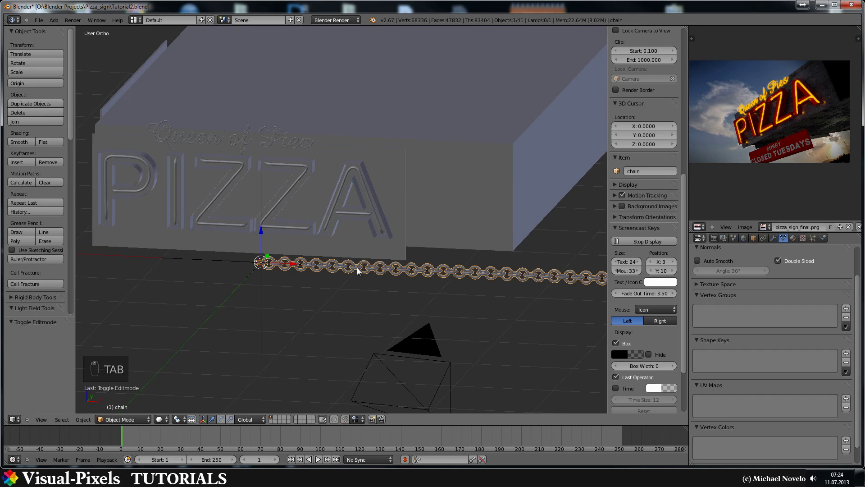
Step: Select the deform curve, the chain and the rot_link empty together and move them about -2.648 along Y, away from the sign
{"action": "right_click", "coordinate": [363, 268]}
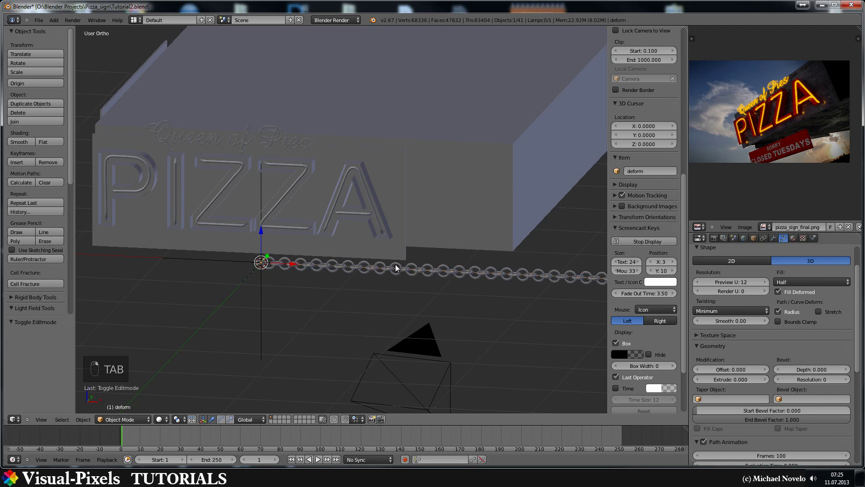
{"action": "scroll", "coordinate": [358, 263], "scroll_direction": "down", "scroll_amount": 2}
{"action": "middle_click_drag", "start_coordinate": [338, 260], "coordinate": [259, 250]}
{"action": "scroll", "coordinate": [343, 255], "scroll_direction": "up", "scroll_amount": 4}
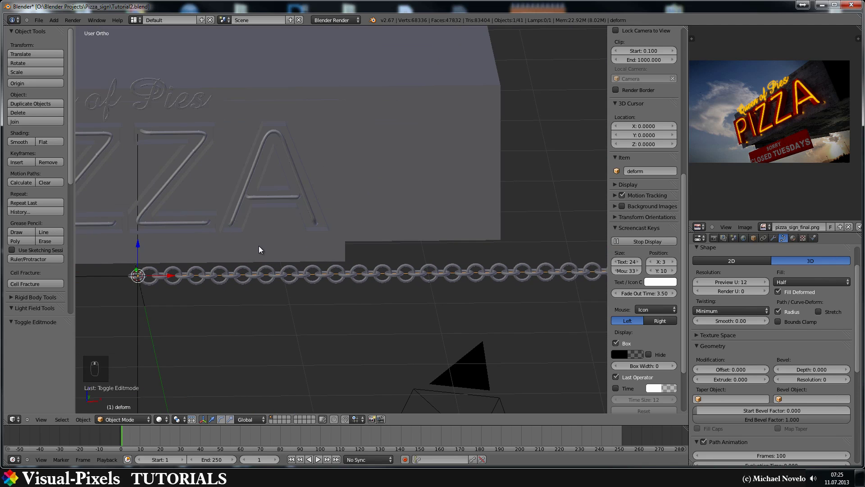
{"action": "key", "text": "KP_7"}
{"action": "scroll", "coordinate": [265, 246], "scroll_direction": "down", "scroll_amount": 3}
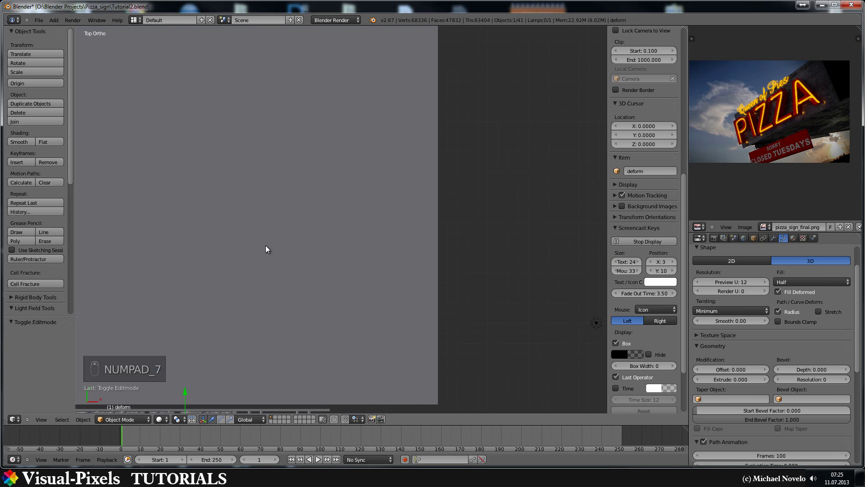
{"action": "middle_click_drag", "start_coordinate": [297, 317], "coordinate": [267, 339]}
{"action": "right_click", "coordinate": [312, 343], "text": "shift"}
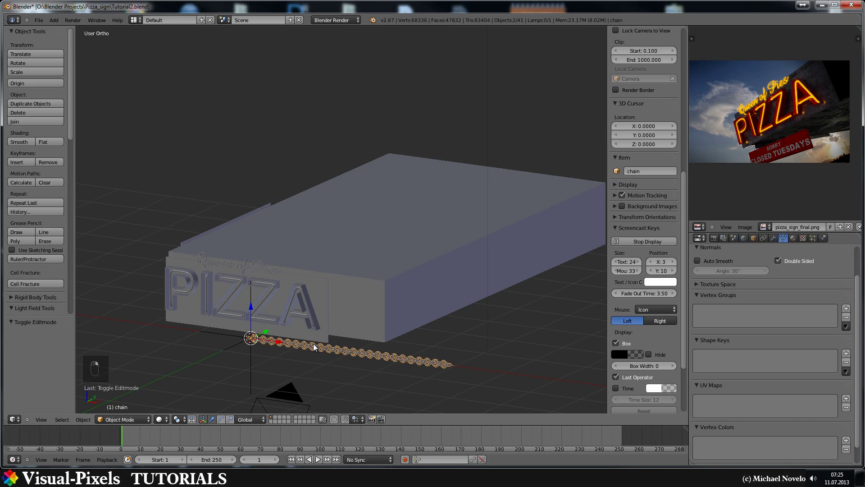
{"action": "right_click", "coordinate": [240, 340], "text": "shift"}
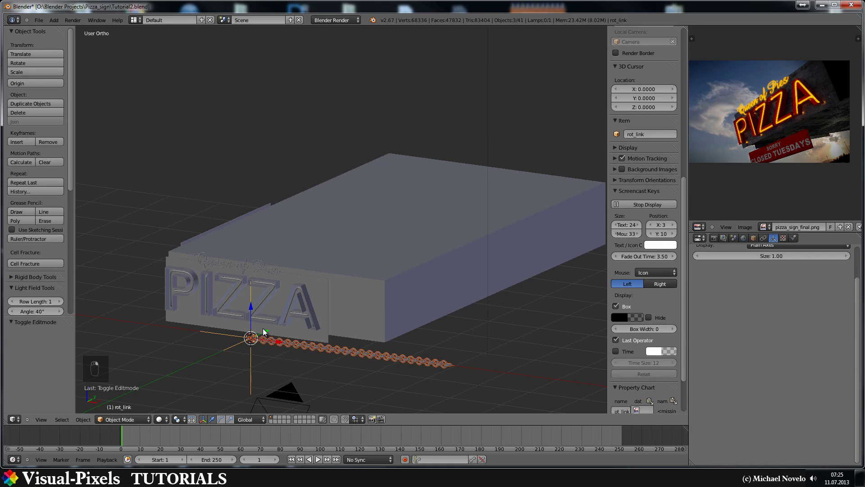
{"action": "key", "text": "g"}
{"action": "key", "text": "y"}
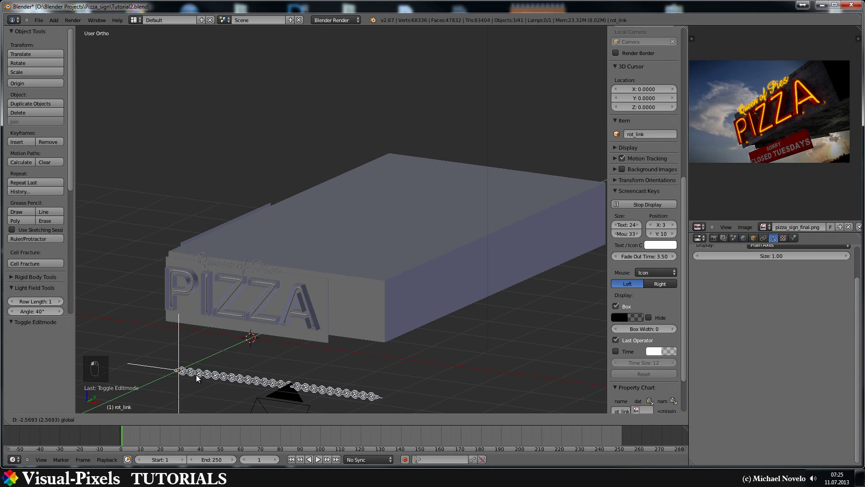
{"action": "left_click", "coordinate": [196, 375]}
Step: Move the selected chain, deform curve and empty to the second layer and display only that layer
{"action": "middle_click_drag", "start_coordinate": [185, 358], "coordinate": [228, 393]}
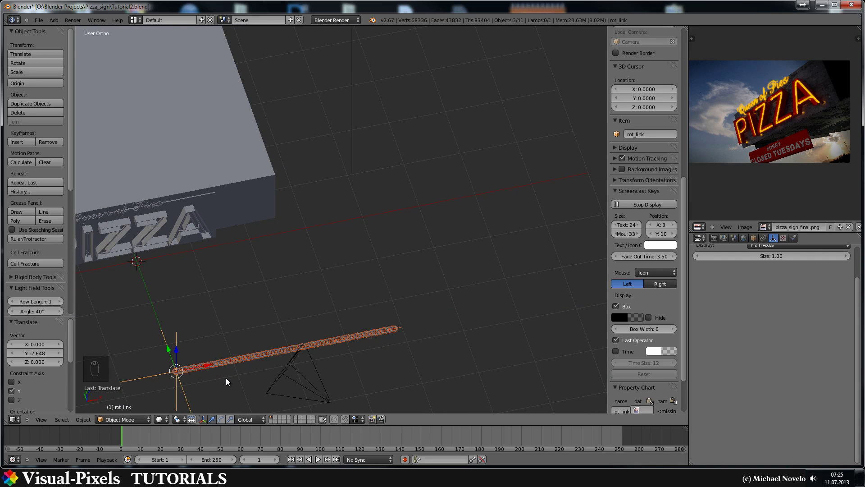
{"action": "key", "text": "m"}
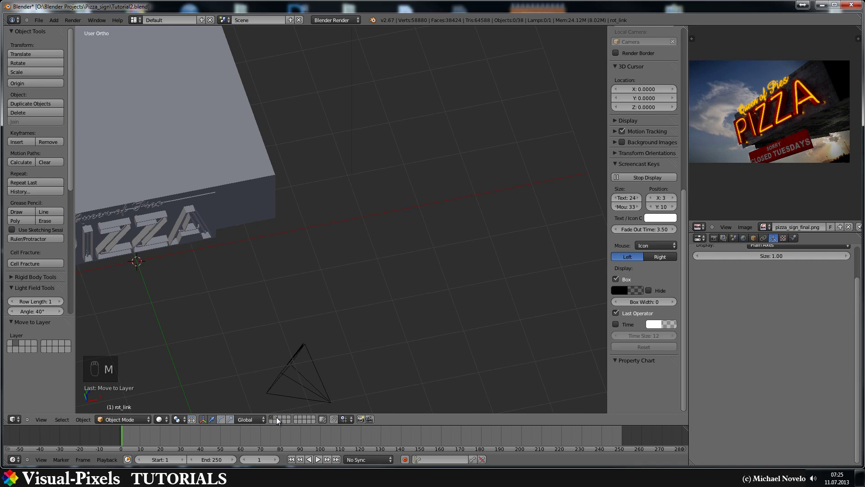
{"action": "left_click", "coordinate": [275, 418]}
Step: In the chain's deform curve, select all points except the first and scale them about 0.349 along X
{"action": "middle_click_drag", "start_coordinate": [266, 305], "coordinate": [344, 219], "text": "shift"}
{"action": "middle_click_drag", "start_coordinate": [372, 257], "coordinate": [328, 251]}
{"action": "scroll", "coordinate": [266, 268], "scroll_direction": "up", "scroll_amount": 4}
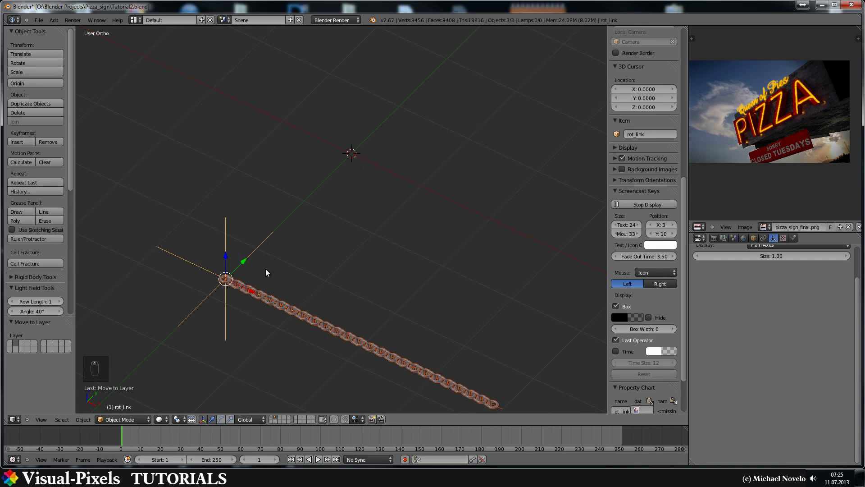
{"action": "middle_click_drag", "start_coordinate": [258, 270], "coordinate": [437, 81], "text": "shift"}
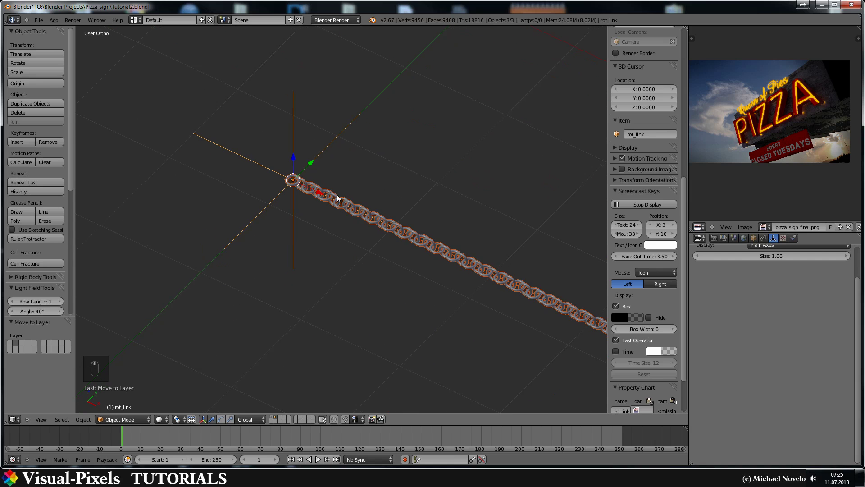
{"action": "right_click", "coordinate": [357, 212]}
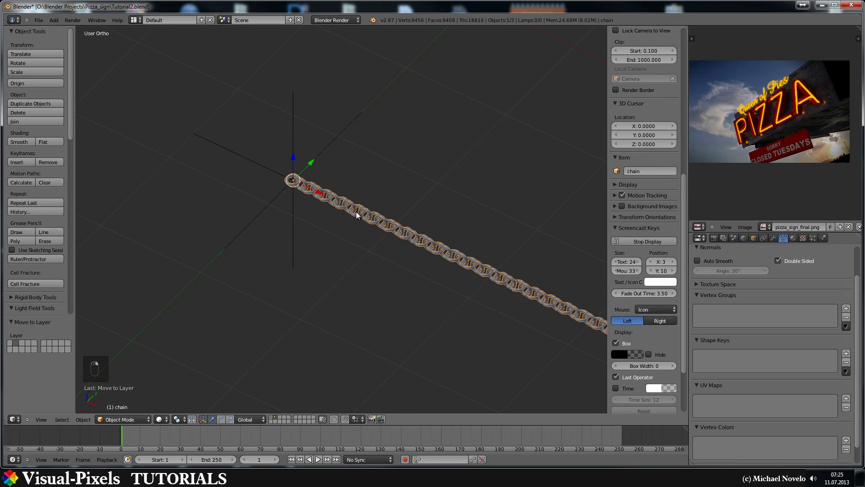
{"action": "key", "text": "Tab"}
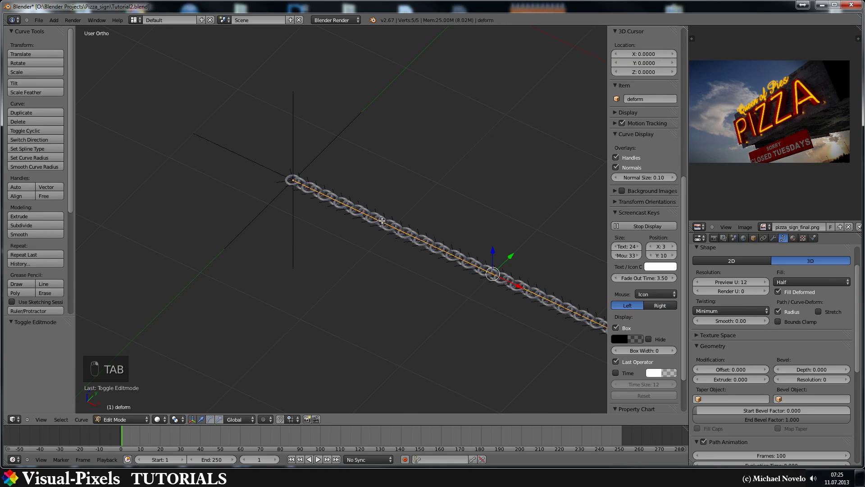
{"action": "middle_click_drag", "start_coordinate": [382, 220], "coordinate": [416, 220]}
{"action": "scroll", "coordinate": [444, 222], "scroll_direction": "down", "scroll_amount": 3}
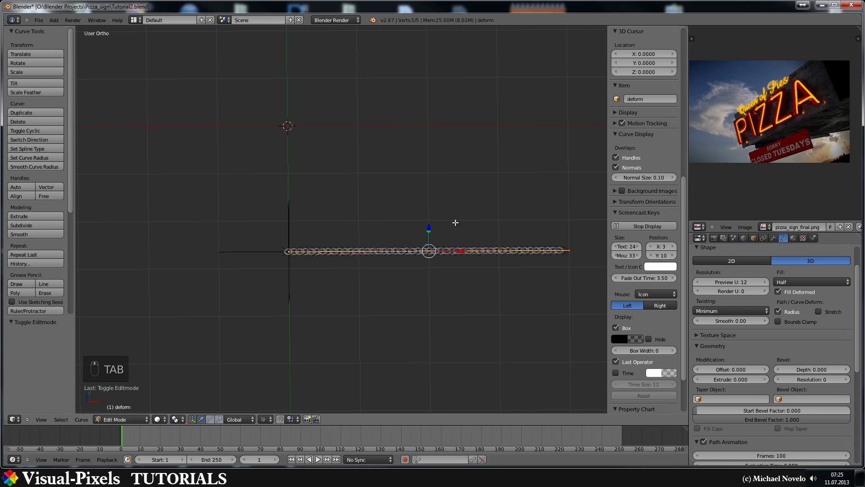
{"action": "key", "text": "a"}
{"action": "key", "text": "a"}
{"action": "key", "text": "b"}
{"action": "left_click_drag", "start_coordinate": [291, 201], "coordinate": [578, 290]}
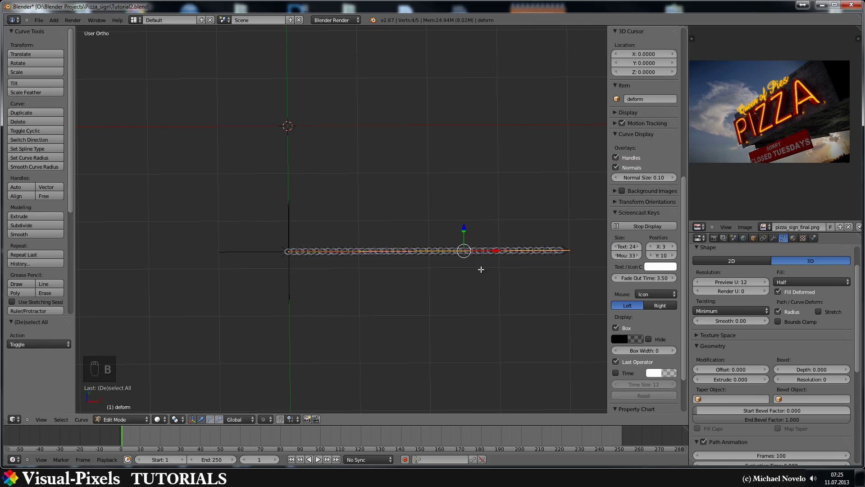
{"action": "key", "text": "s"}
{"action": "key", "text": "x"}
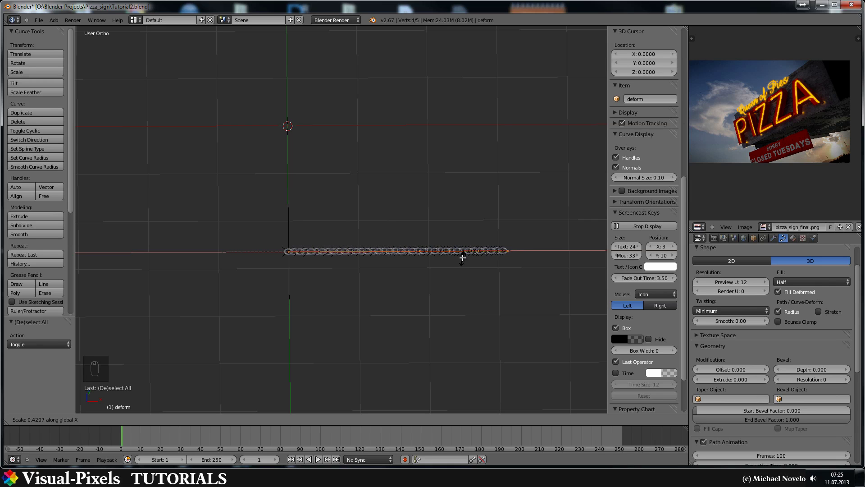
{"action": "left_click", "coordinate": [462, 256]}
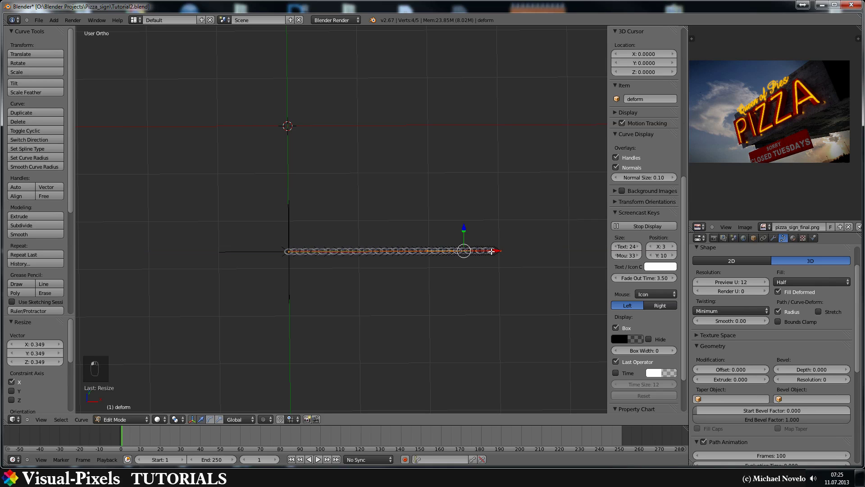
Step: Shorten the chain by moving the selected curve points about -1.839 along X, and return to Object Mode
{"action": "left_click_drag", "start_coordinate": [491, 252], "coordinate": [365, 251]}
{"action": "scroll", "coordinate": [334, 235], "scroll_direction": "up", "scroll_amount": 6}
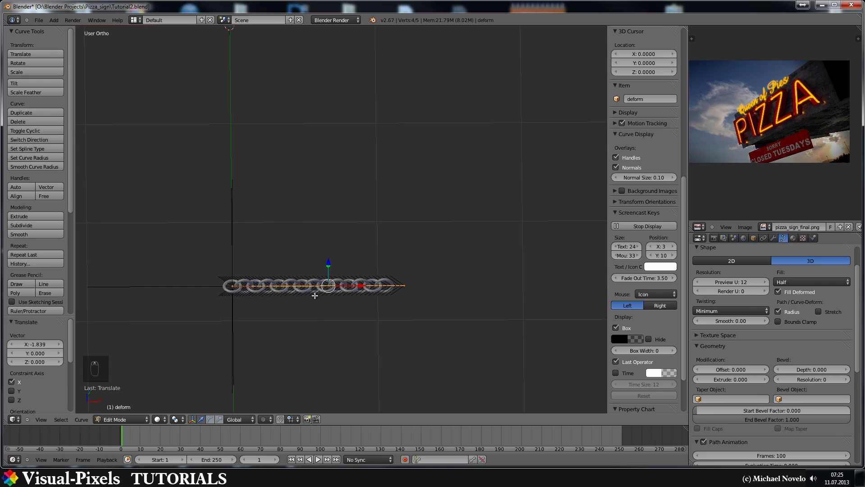
{"action": "middle_click_drag", "start_coordinate": [314, 317], "coordinate": [405, 194], "text": "shift"}
{"action": "scroll", "coordinate": [360, 229], "scroll_direction": "up", "scroll_amount": 3}
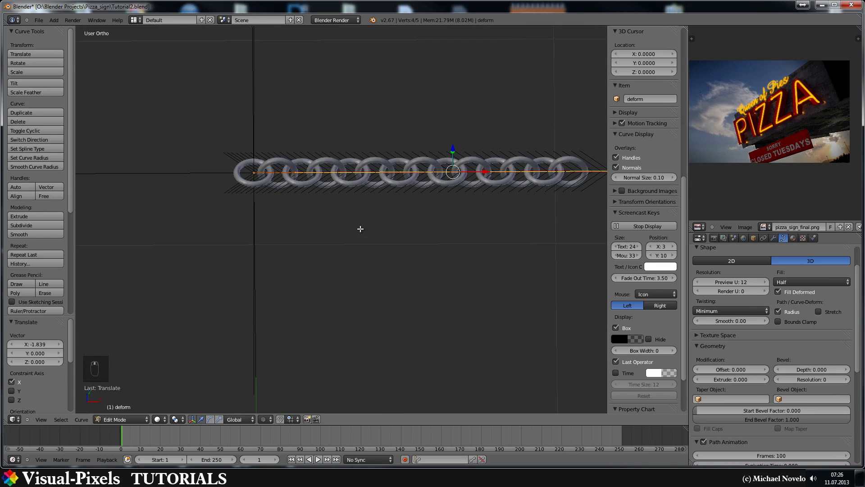
{"action": "middle_click_drag", "start_coordinate": [356, 218], "coordinate": [383, 231], "text": "shift"}
{"action": "key", "text": "Tab"}
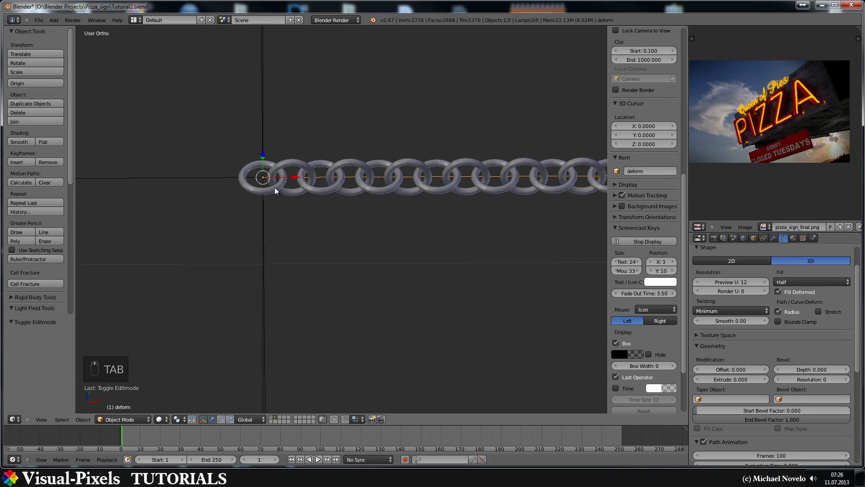
Step: Scale the chain link's mesh to about 0.286 in Edit Mode and return to Object Mode
{"action": "right_click", "coordinate": [274, 189]}
{"action": "key", "text": "Tab"}
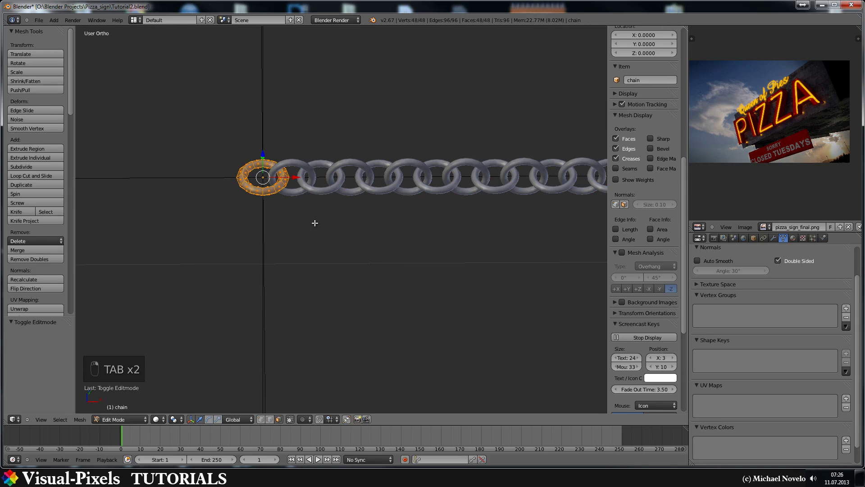
{"action": "key", "text": "s"}
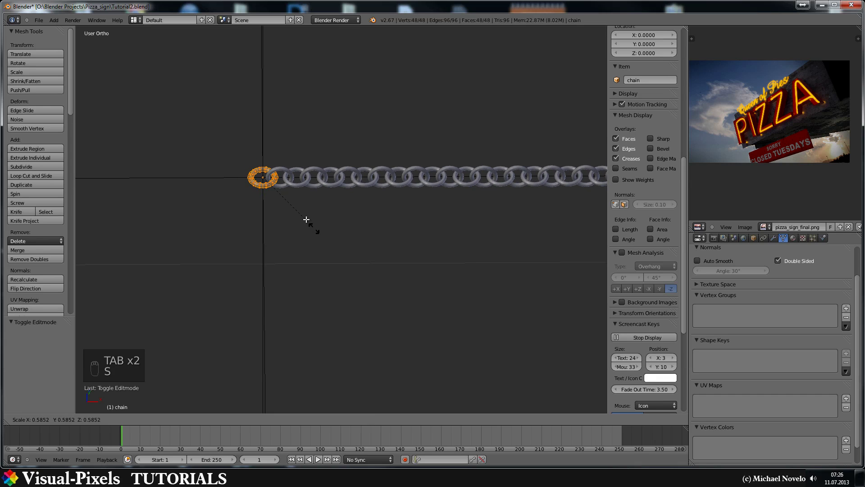
{"action": "left_click", "coordinate": [287, 201]}
{"action": "scroll", "coordinate": [387, 221], "scroll_direction": "down", "scroll_amount": 4}
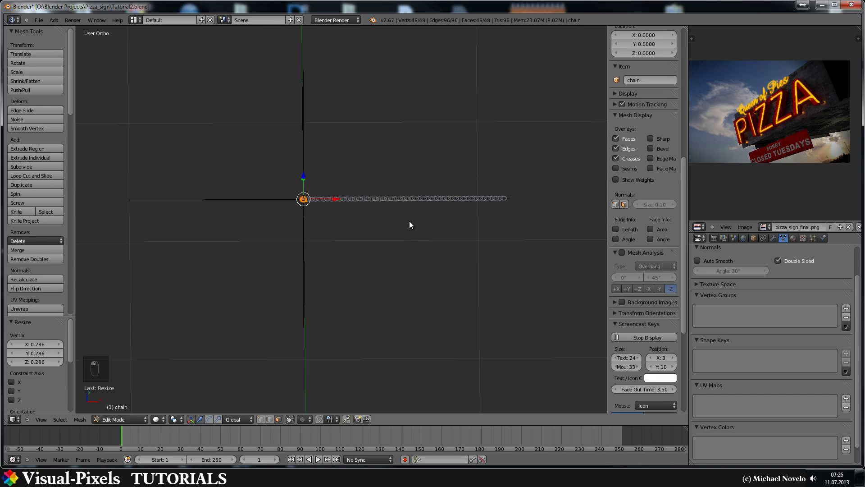
{"action": "key", "text": "Tab"}
Step: Display the sign's layer together with the chain's layer and compare the chain with the sign from the front
{"action": "middle_click_drag", "start_coordinate": [399, 246], "coordinate": [391, 207]}
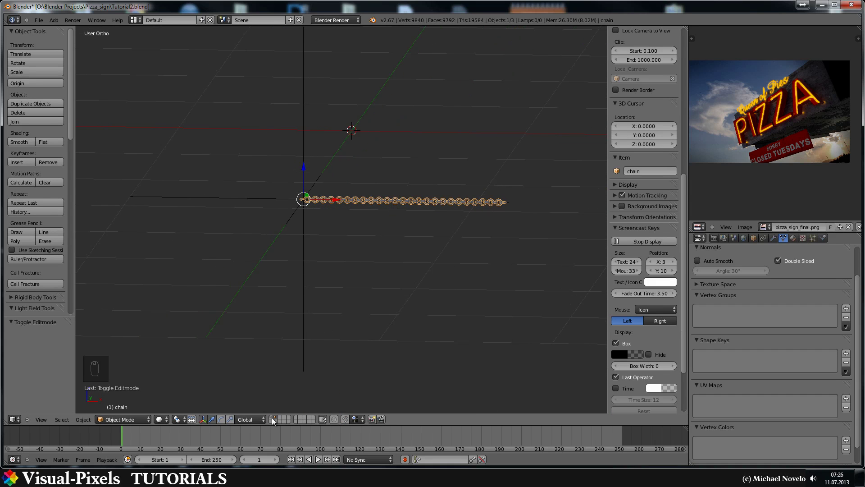
{"action": "middle_click_drag", "start_coordinate": [332, 286], "coordinate": [384, 188]}
{"action": "key", "text": "KP_1"}
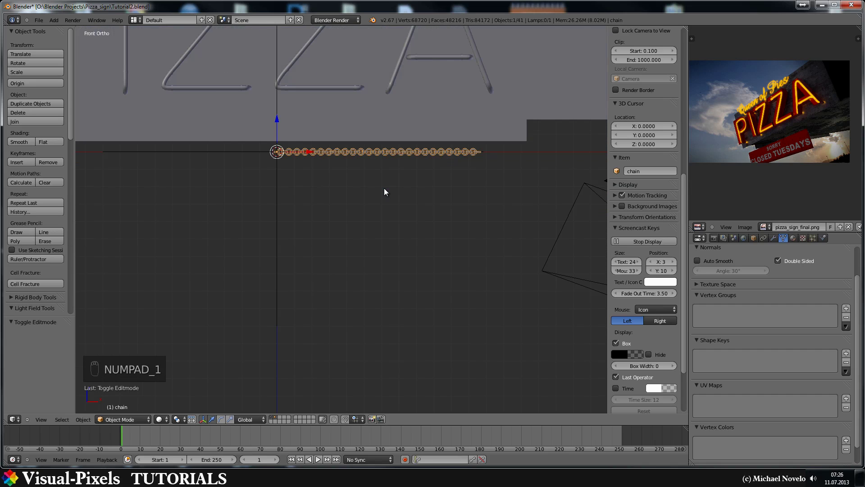
{"action": "scroll", "coordinate": [383, 188], "scroll_direction": "down", "scroll_amount": 3}
{"action": "middle_click_drag", "start_coordinate": [378, 187], "coordinate": [327, 222]}
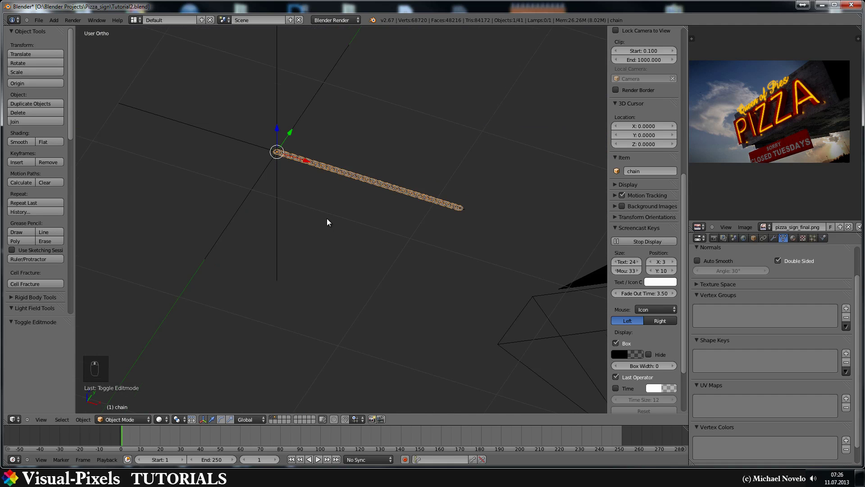
Step: Select the rot_link empty, the chain and the deform curve together and rotate them 90° about the Y axis
{"action": "right_click", "coordinate": [268, 161]}
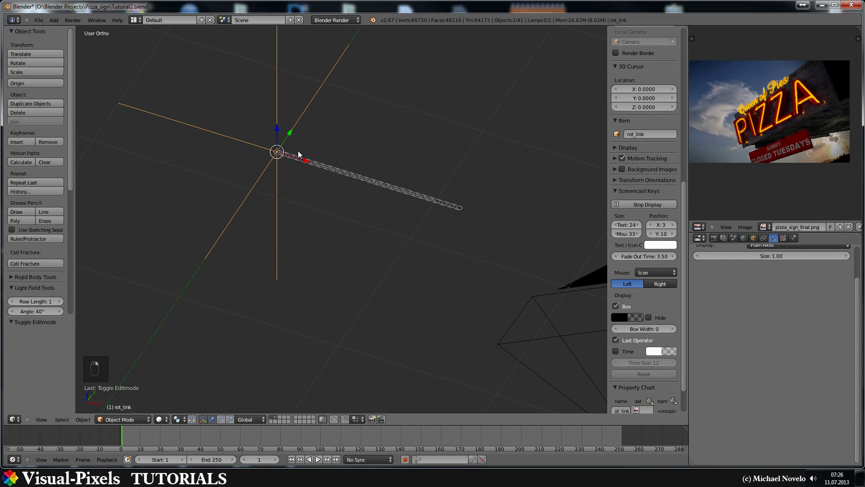
{"action": "right_click", "coordinate": [332, 169], "text": "shift"}
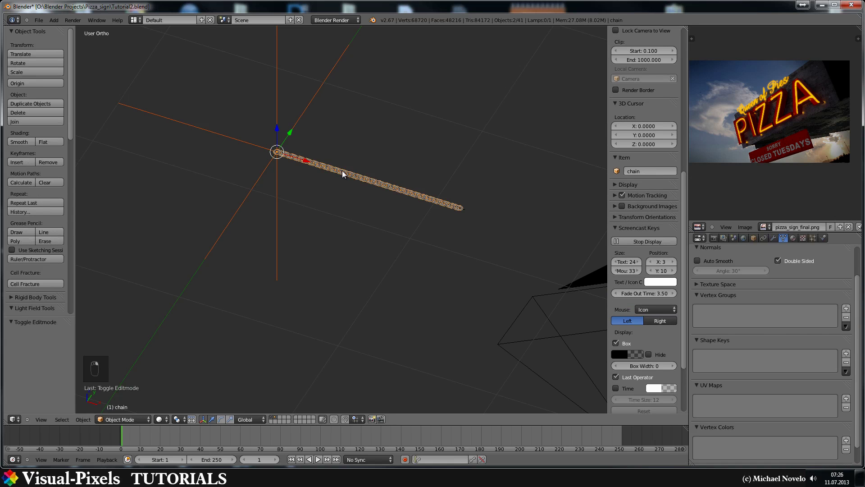
{"action": "right_click", "coordinate": [342, 170], "text": "shift"}
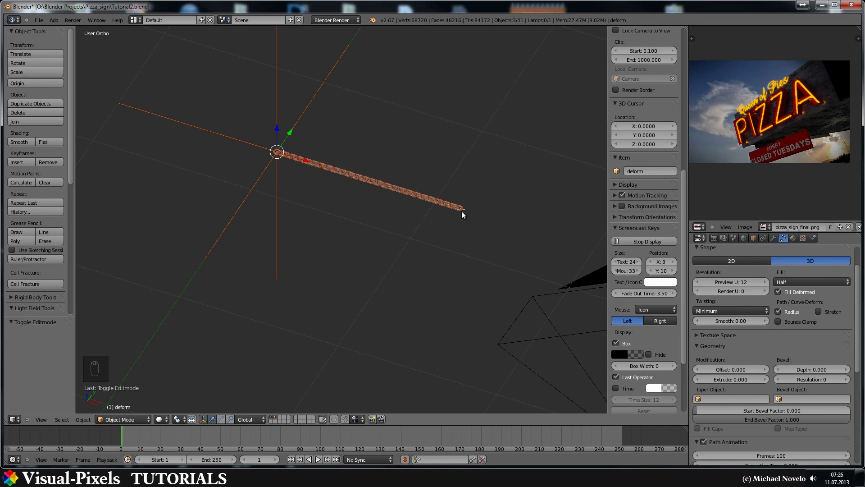
{"action": "scroll", "coordinate": [461, 211], "scroll_direction": "up", "scroll_amount": 4}
{"action": "scroll", "coordinate": [455, 200], "scroll_direction": "down", "scroll_amount": 4}
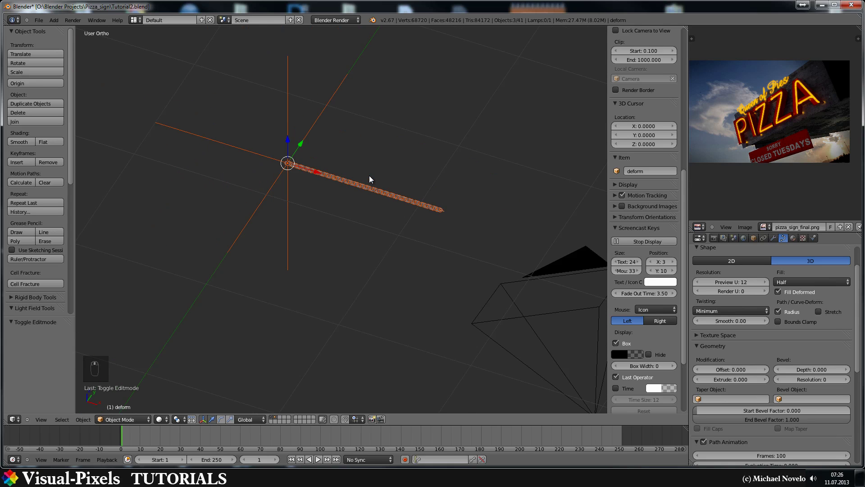
{"action": "key", "text": "r"}
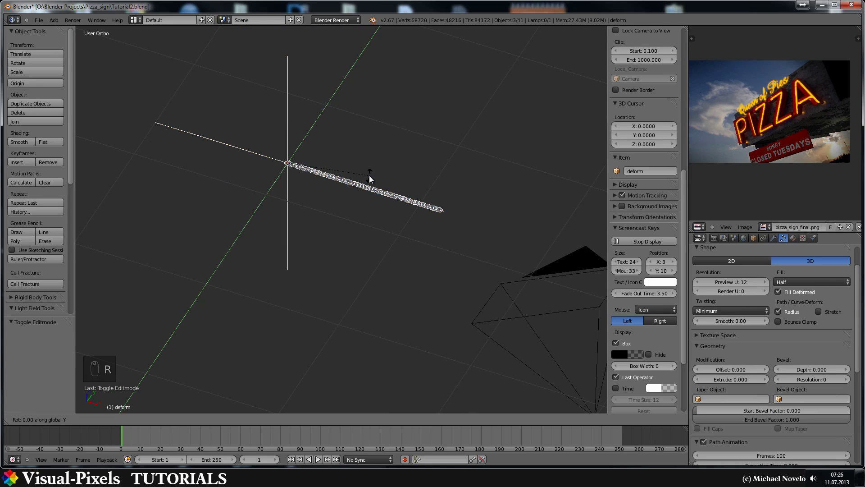
{"action": "key", "text": "y"}
{"action": "key", "text": "9"}
{"action": "key", "text": "0"}
{"action": "key", "text": "KP_Enter"}
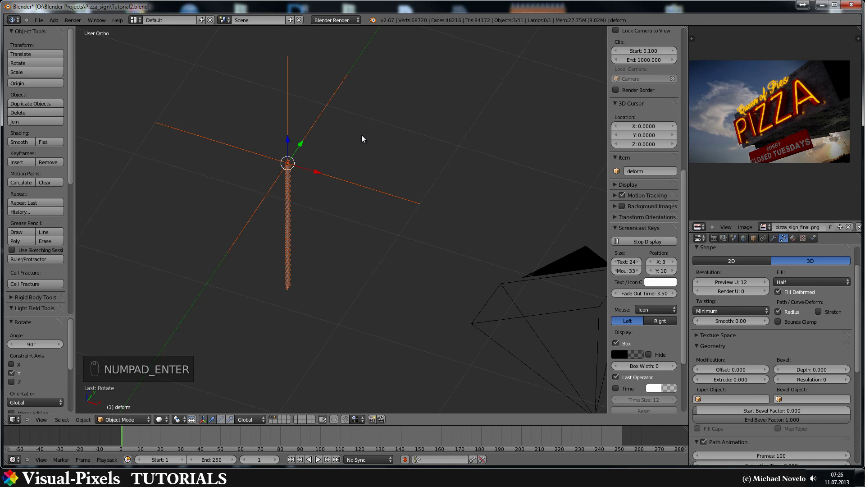
Step: From the right side view, move the selected chain objects about 2.945 along Y and 0.437 along Z, to the block's front edge
{"action": "key", "text": "KP_3"}
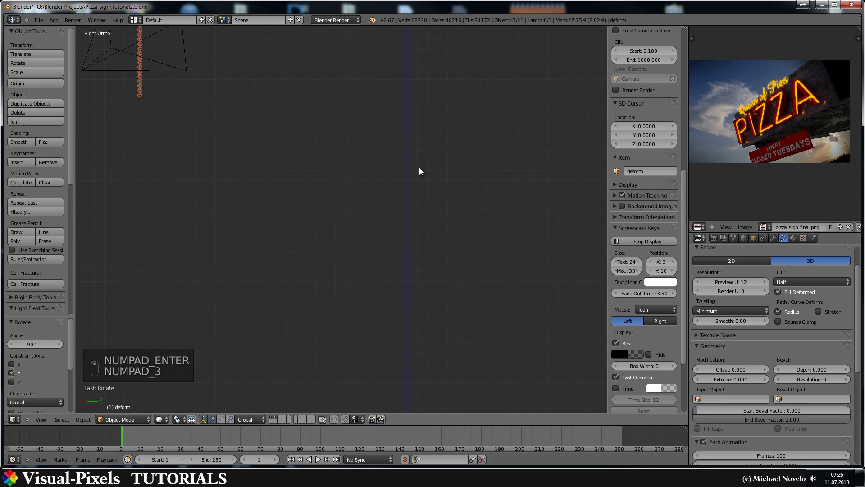
{"action": "middle_click_drag", "start_coordinate": [301, 106], "coordinate": [328, 219], "text": "shift"}
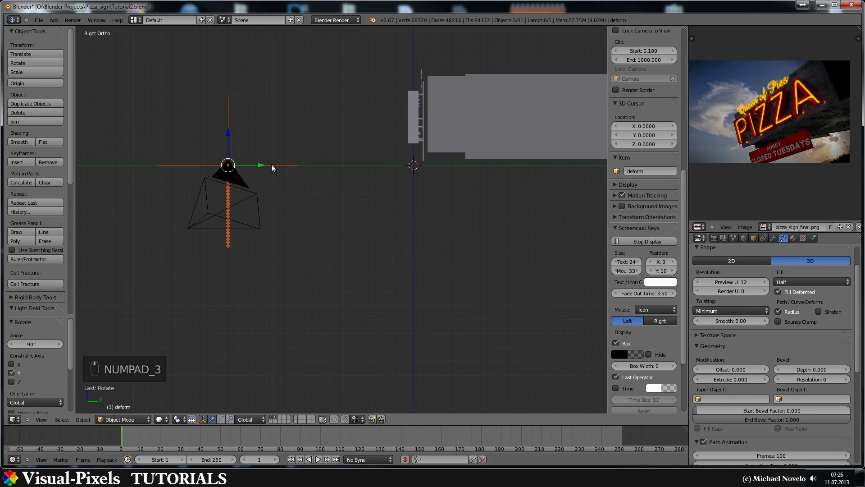
{"action": "key", "text": "g"}
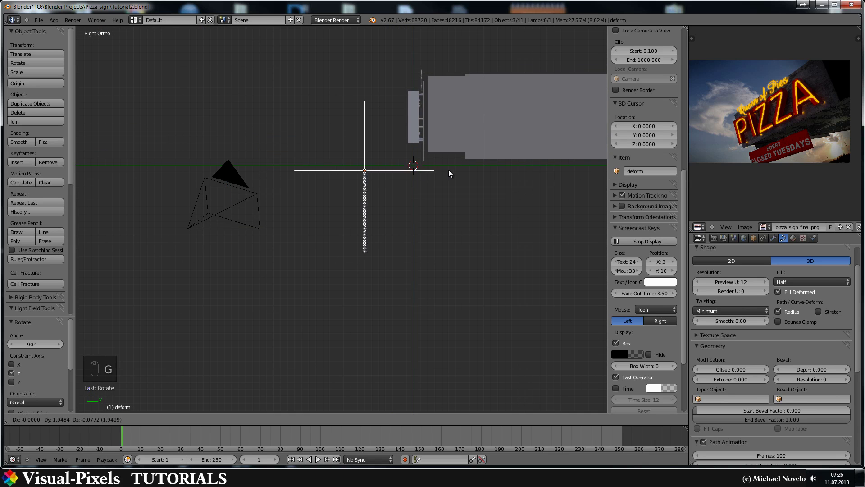
{"action": "left_click", "coordinate": [464, 133]}
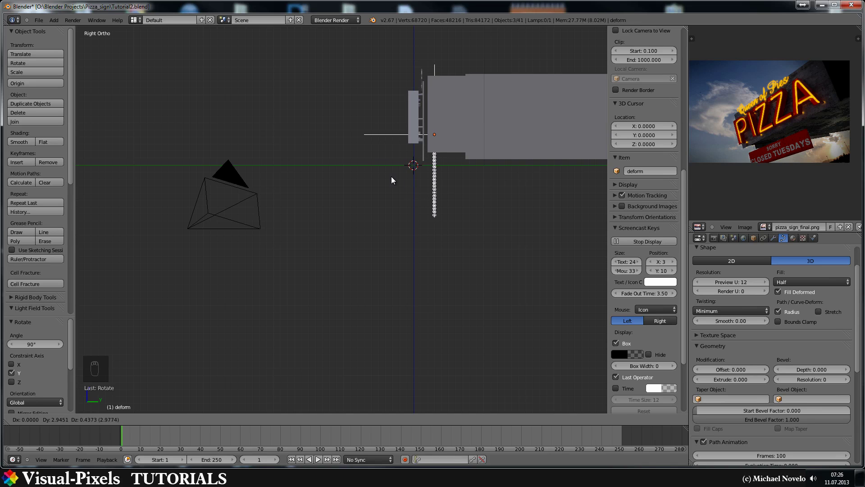
Step: Move the selected chain objects along negative X toward the sign's P end and lower them about 0.694 along Z
{"action": "middle_click_drag", "start_coordinate": [391, 177], "coordinate": [469, 137]}
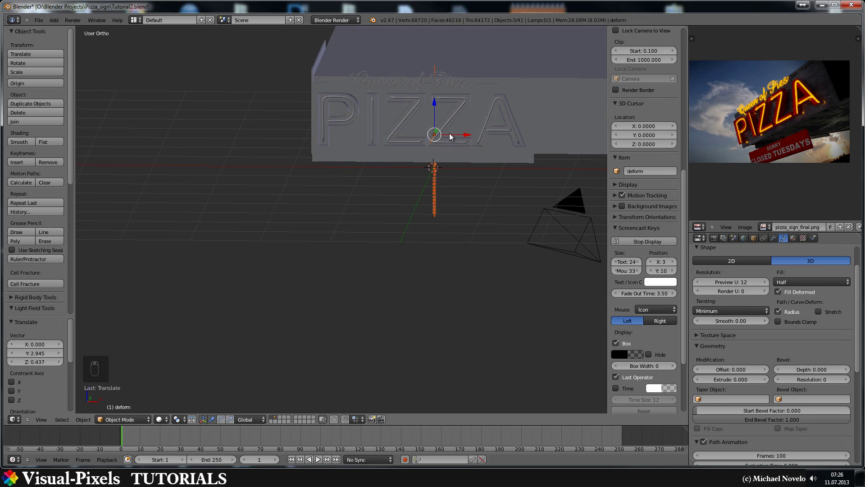
{"action": "left_click_drag", "start_coordinate": [449, 134], "coordinate": [384, 182]}
{"action": "middle_click_drag", "start_coordinate": [384, 182], "coordinate": [342, 99]}
{"action": "left_click_drag", "start_coordinate": [345, 104], "coordinate": [344, 147]}
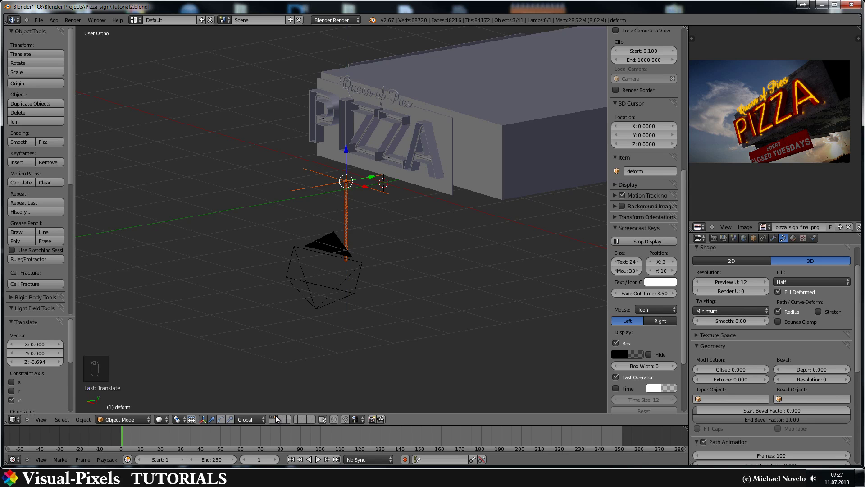
Step: Display only the chain's layer and move the deform curve's selected points about 0.115 along Z in Edit Mode
{"action": "key", "text": "shift+h"}
{"action": "scroll", "coordinate": [387, 181], "scroll_direction": "up", "scroll_amount": 8}
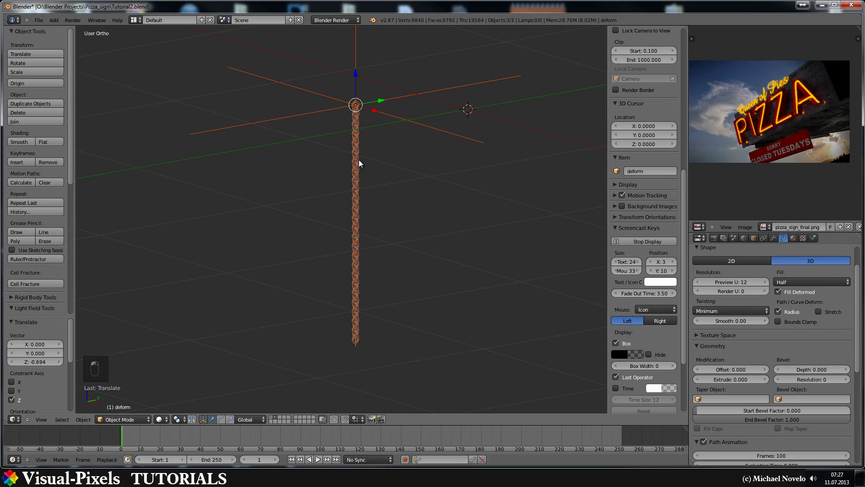
{"action": "scroll", "coordinate": [368, 143], "scroll_direction": "up", "scroll_amount": 5, "text": "shift"}
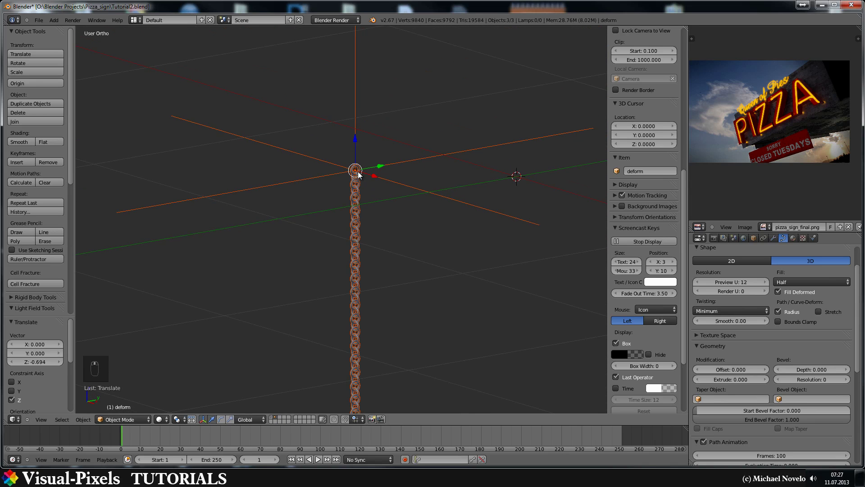
{"action": "right_click", "coordinate": [357, 191]}
{"action": "right_click", "coordinate": [355, 187]}
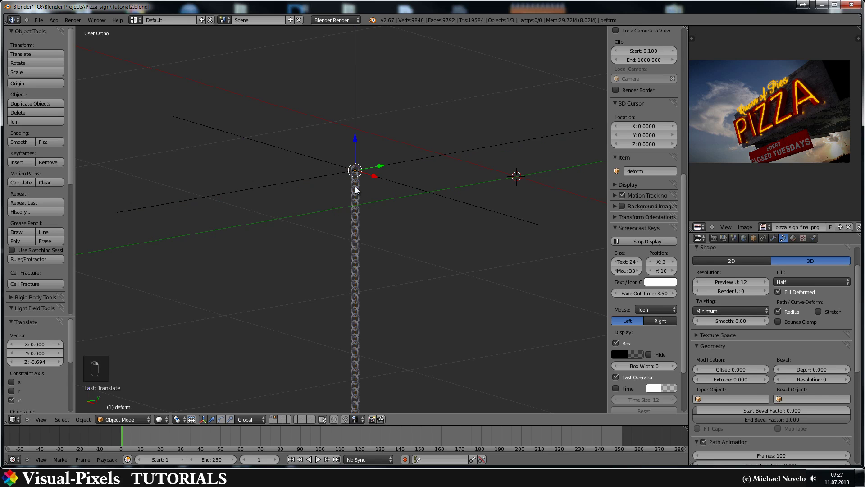
{"action": "key", "text": "Tab"}
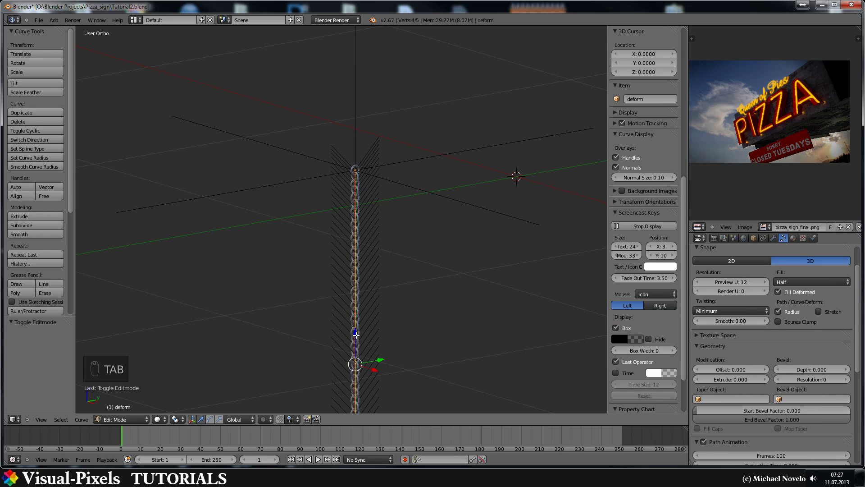
{"action": "key", "text": "g"}
{"action": "key", "text": "z"}
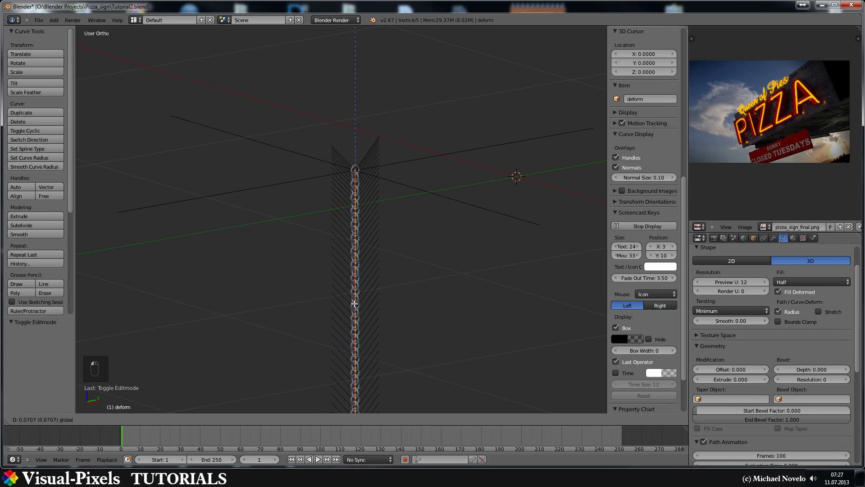
{"action": "left_click", "coordinate": [355, 303]}
{"action": "scroll", "coordinate": [395, 262], "scroll_direction": "down", "scroll_amount": 2}
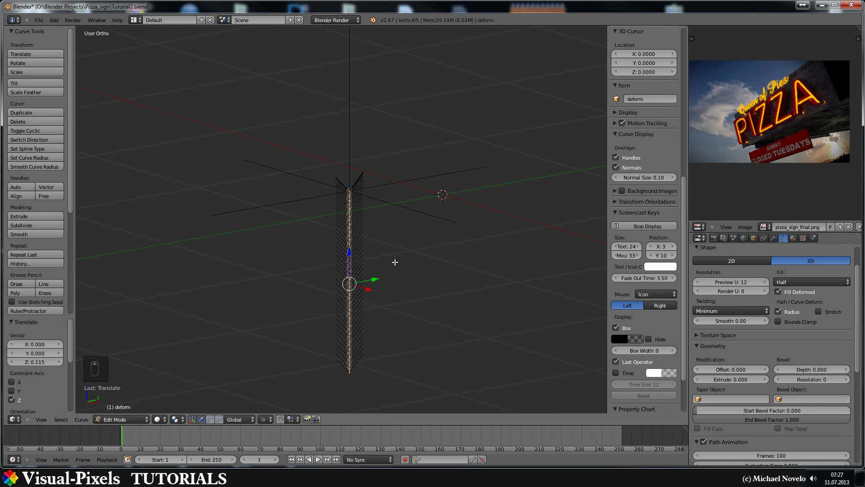
Step: Shorten the chain by scaling the selected curve points about 0.267 along Z and moving them about 0.156 along Z, and return to Object Mode
{"action": "key", "text": "s"}
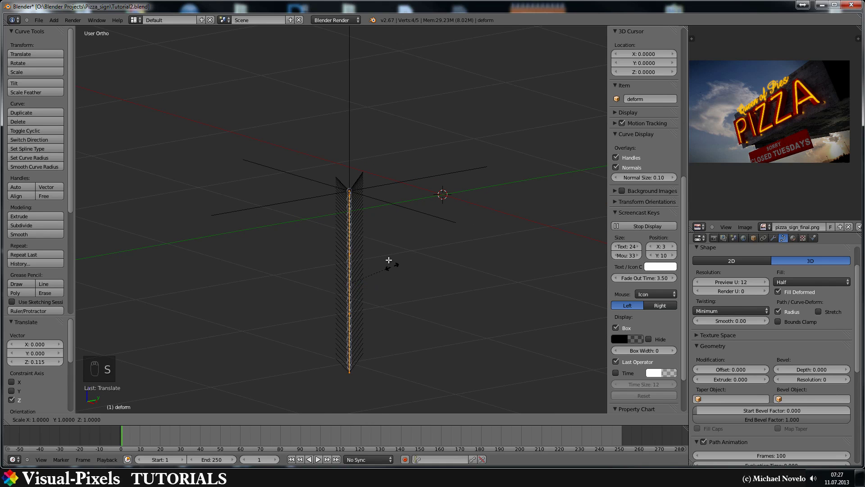
{"action": "key", "text": "z"}
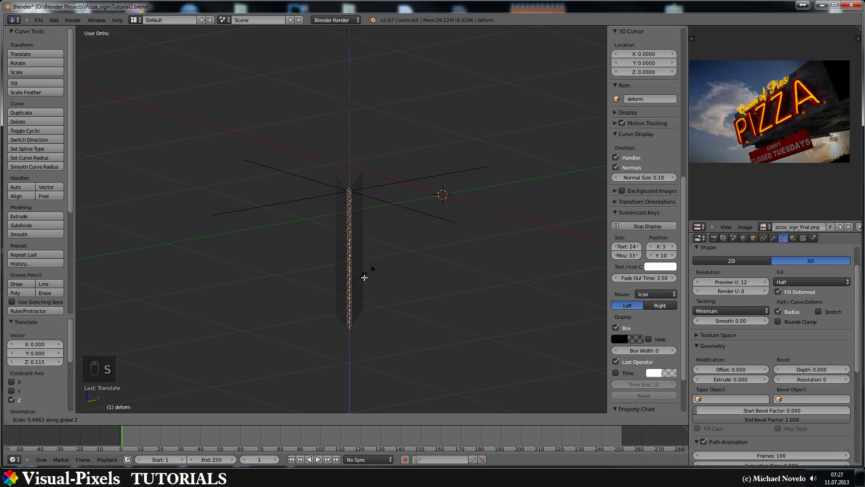
{"action": "left_click", "coordinate": [360, 261]}
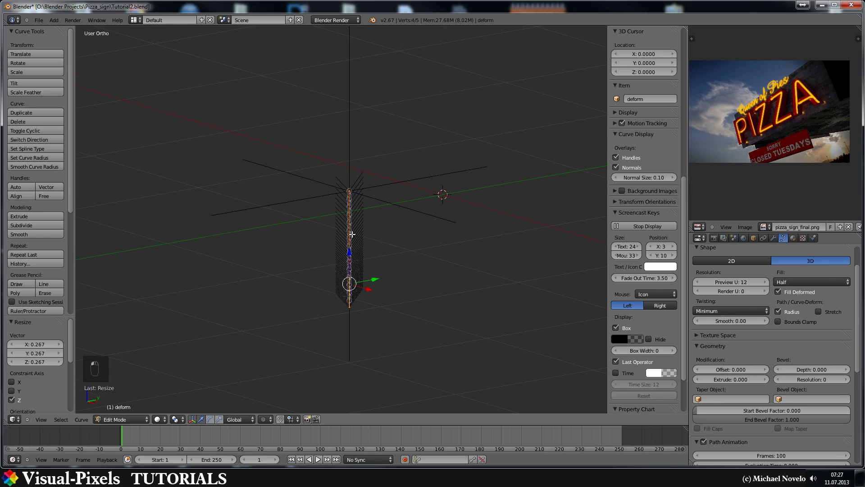
{"action": "scroll", "coordinate": [371, 262], "scroll_direction": "up", "scroll_amount": 3}
{"action": "key", "text": "g"}
{"action": "key", "text": "z"}
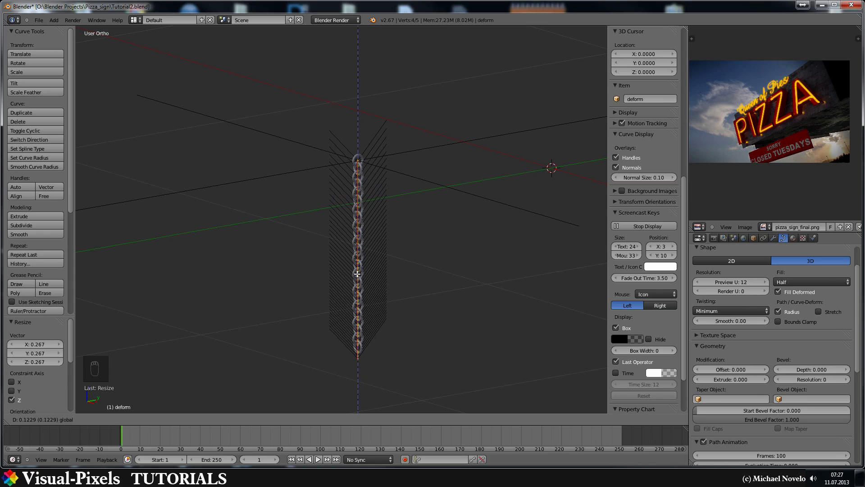
{"action": "left_click", "coordinate": [367, 187]}
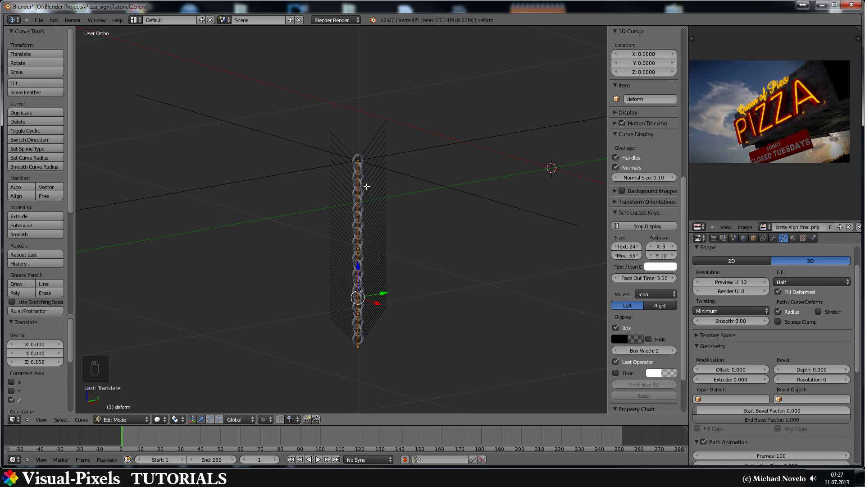
{"action": "key", "text": "Tab"}
Step: Scale the chain link's mesh to about 0.673 in Edit Mode, return to Object Mode and display the sign's layer alongside
{"action": "right_click", "coordinate": [362, 163]}
{"action": "key", "text": "s"}
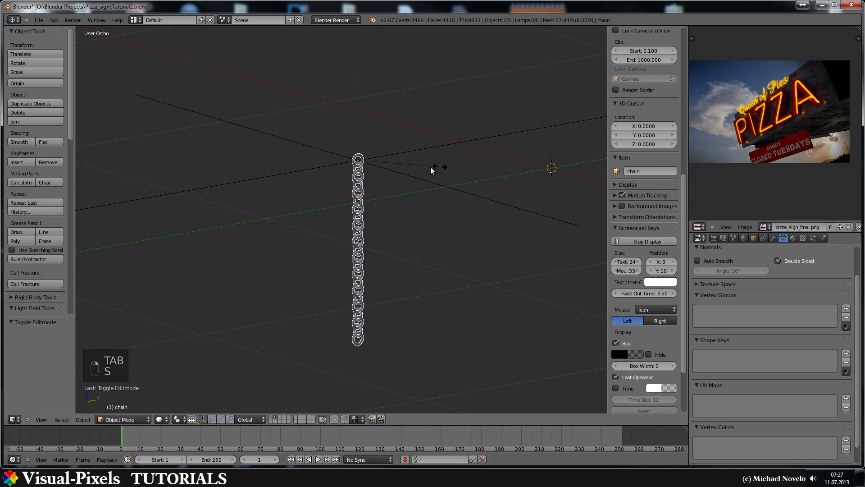
{"action": "right_click", "coordinate": [429, 167]}
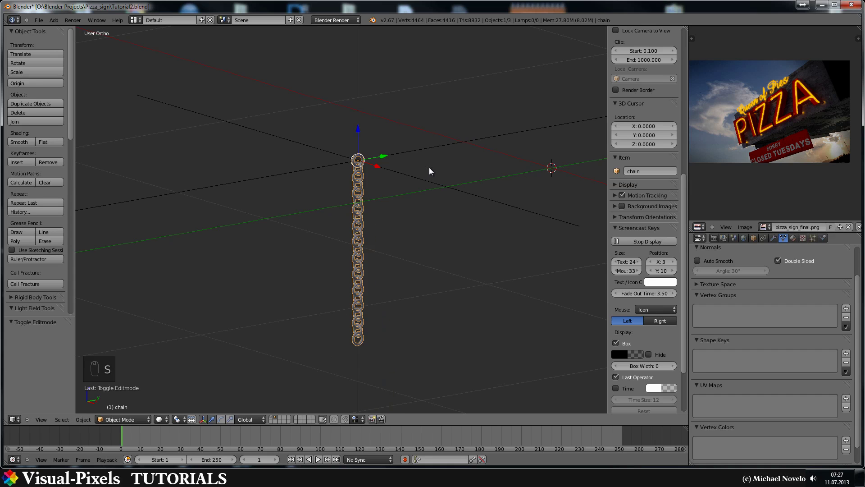
{"action": "key", "text": "Tab"}
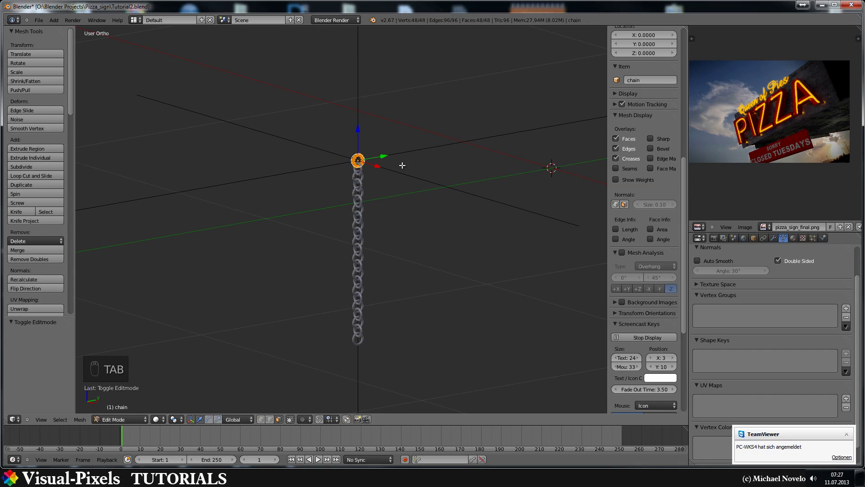
{"action": "key", "text": "s"}
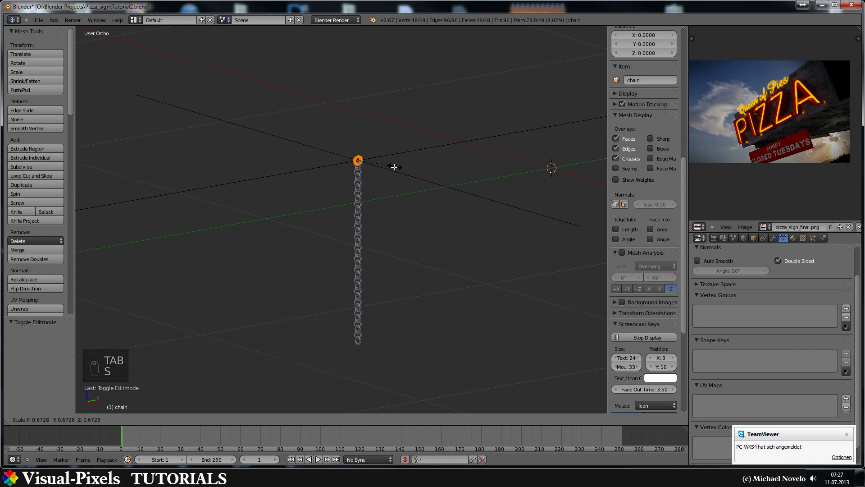
{"action": "left_click", "coordinate": [393, 166]}
{"action": "key", "text": "Tab"}
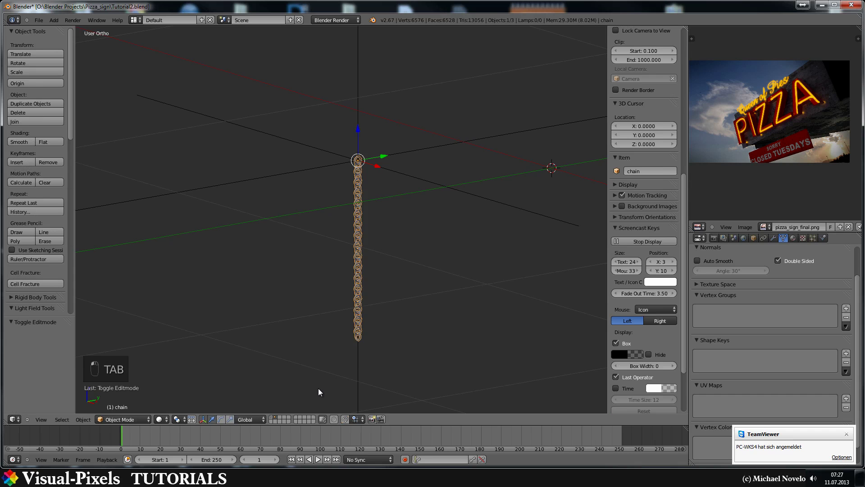
{"action": "left_click", "coordinate": [272, 418], "text": "shift"}
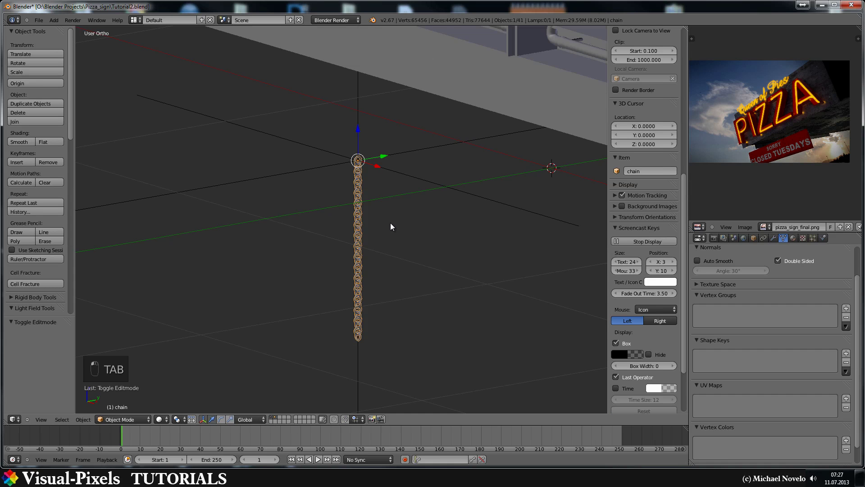
Step: Select the chain mesh, its curve and its empty together and put them in a new group named Chain
{"action": "middle_click_drag", "start_coordinate": [390, 222], "coordinate": [371, 174]}
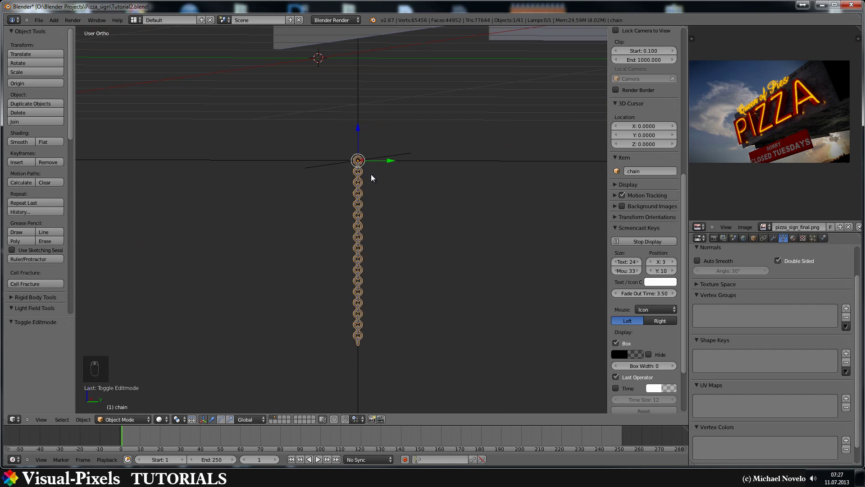
{"action": "scroll", "coordinate": [367, 182], "scroll_direction": "down", "scroll_amount": 3}
{"action": "key", "text": "a"}
{"action": "key", "text": "b"}
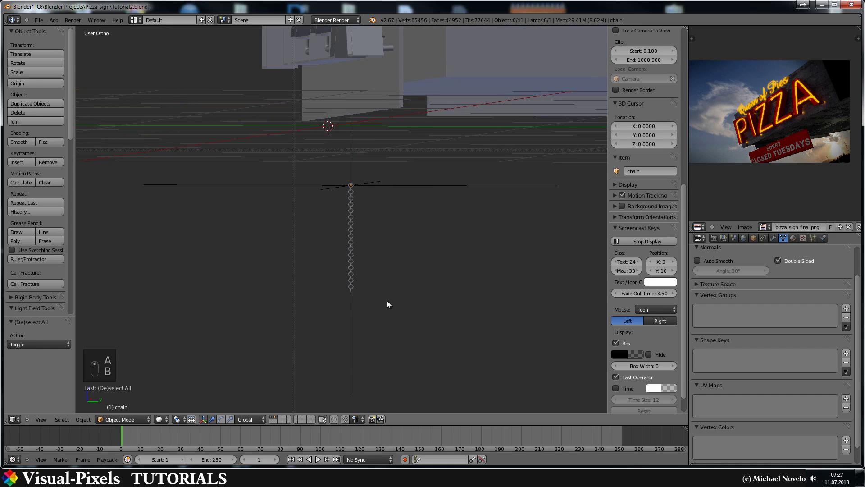
{"action": "left_click_drag", "start_coordinate": [294, 150], "coordinate": [419, 399]}
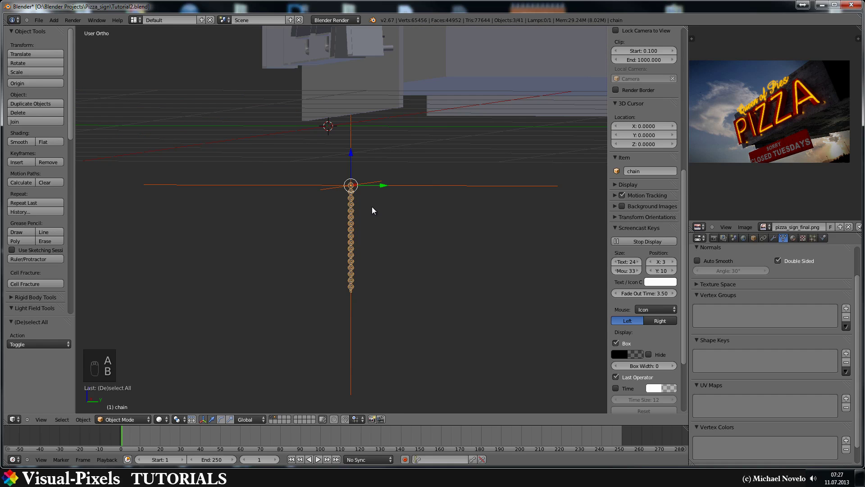
{"action": "key", "text": "ctrl+g"}
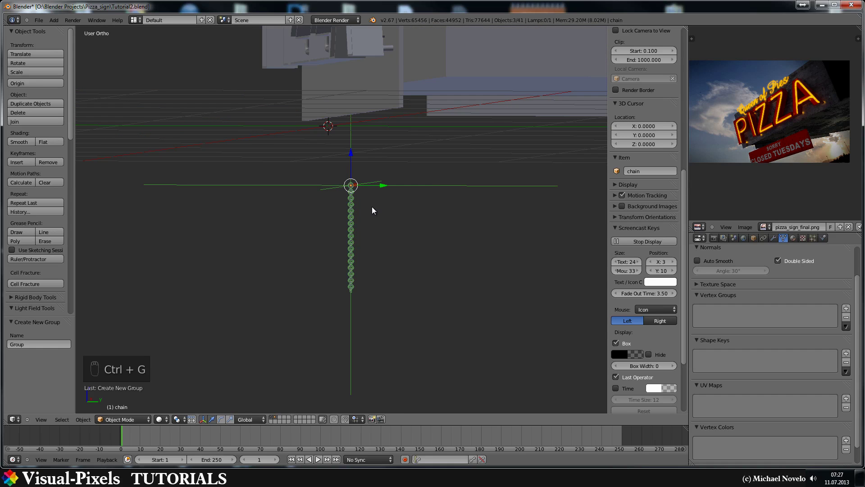
{"action": "left_click", "coordinate": [21, 343]}
{"action": "type", "text": "Chai"}
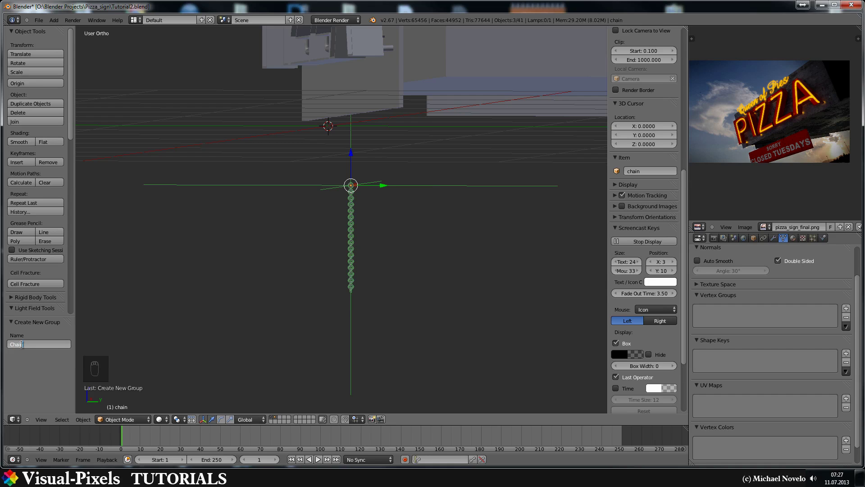
{"action": "type", "text": "n"}
{"action": "key", "text": "Return"}
Step: Raise the chain objects about 0.381 along Z and then another 0.05 so the chain's top reaches into the sign block
{"action": "left_click_drag", "start_coordinate": [353, 152], "coordinate": [360, 68]}
{"action": "mouse_move", "coordinate": [403, 123]}
{"action": "middle_mouse_down"}
{"action": "mouse_move", "coordinate": [380, 133]}
{"action": "mouse_move", "coordinate": [392, 111]}
{"action": "middle_mouse_up"}
{"action": "key", "text": "KP_1"}
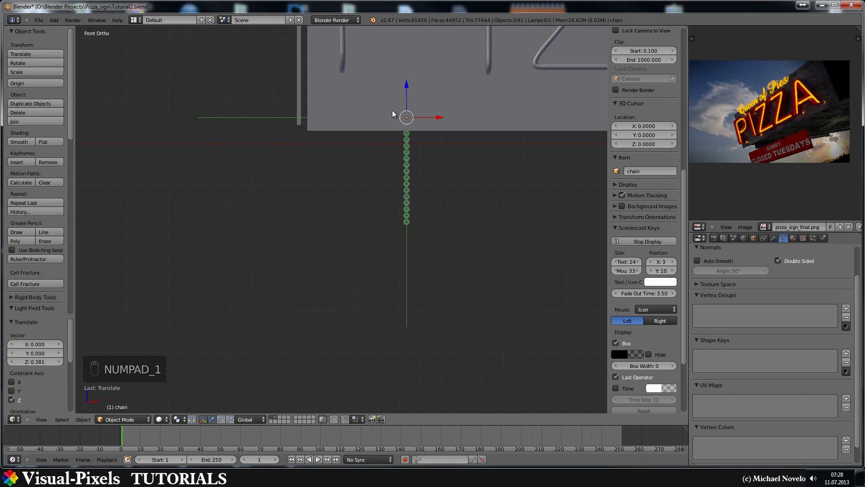
{"action": "key", "text": "KP_3"}
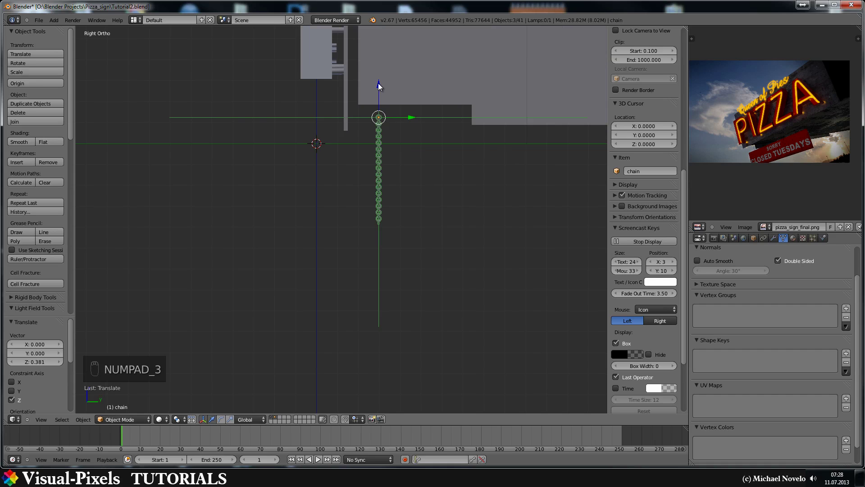
{"action": "left_click_drag", "start_coordinate": [377, 83], "coordinate": [378, 72]}
{"action": "middle_click_drag", "start_coordinate": [346, 102], "coordinate": [389, 142]}
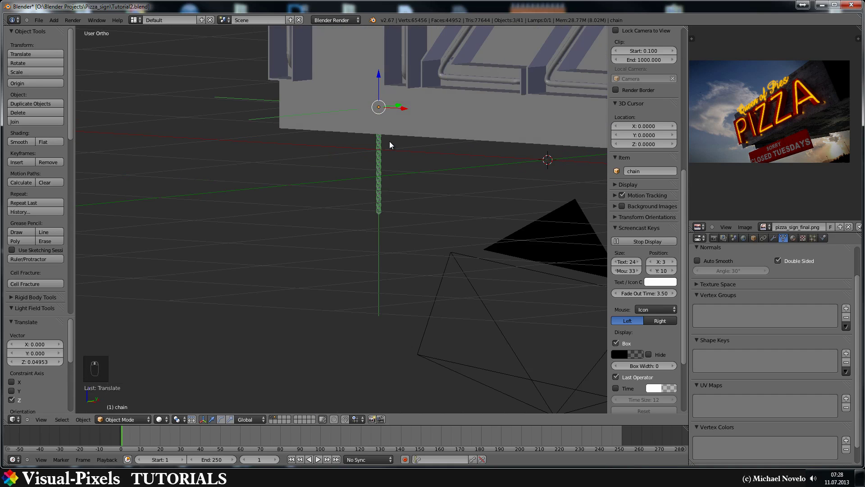
Step: Duplicate the chain objects in front view and move the copy about 1.678 along X
{"action": "key", "text": "KP_1"}
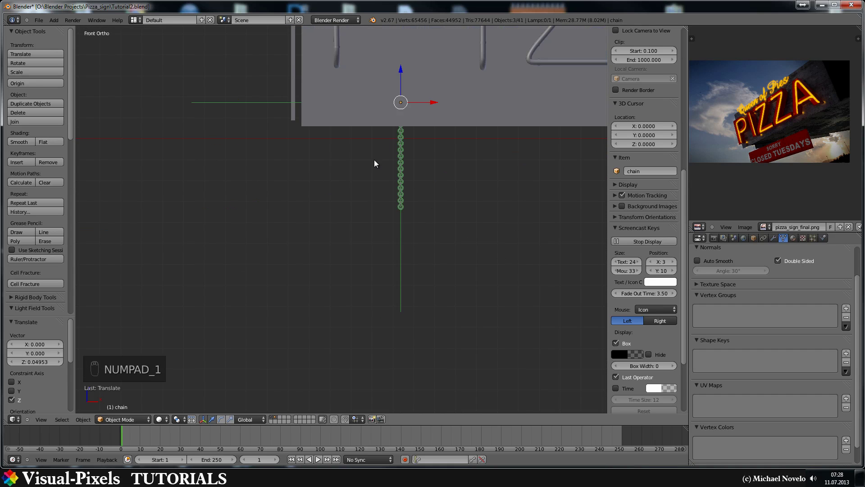
{"action": "scroll", "coordinate": [432, 167], "scroll_direction": "down", "scroll_amount": 5}
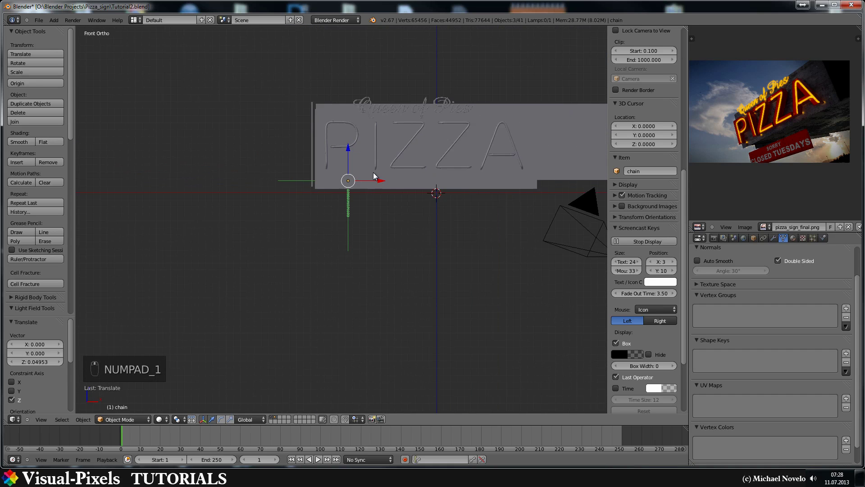
{"action": "middle_click_drag", "start_coordinate": [414, 170], "coordinate": [373, 172], "text": "shift"}
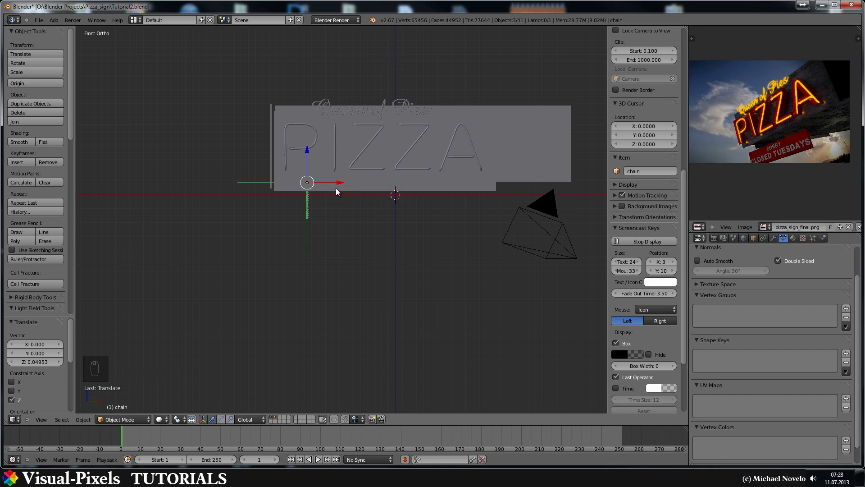
{"action": "key", "text": "shift+d"}
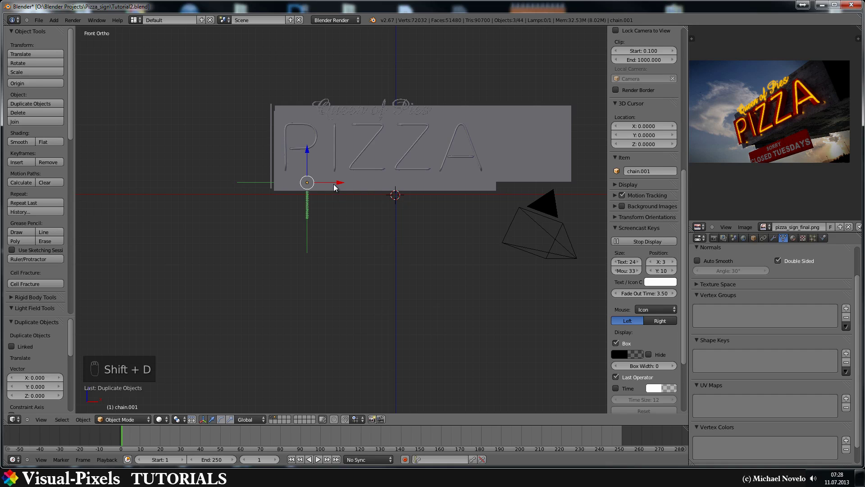
{"action": "left_click_drag", "start_coordinate": [344, 182], "coordinate": [456, 183]}
Step: Select all members of the chain group and raise both chains about 0.209 along Z in camera view
{"action": "key", "text": "KP_0"}
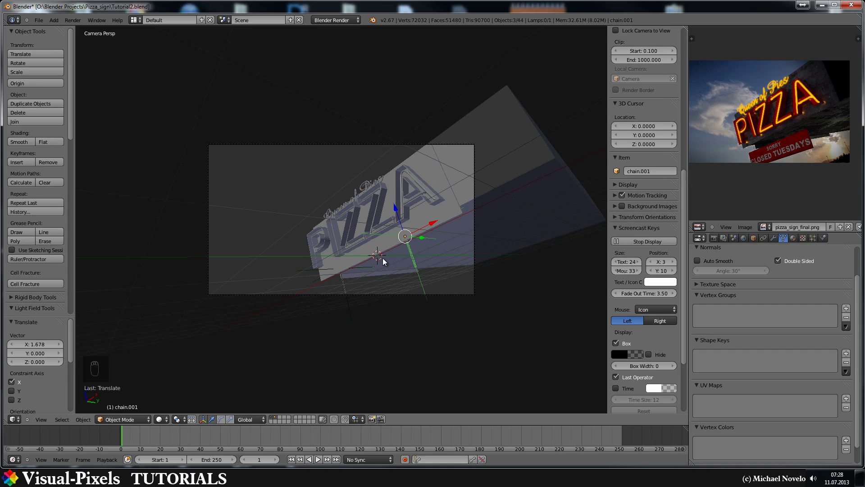
{"action": "key", "text": "shift+g"}
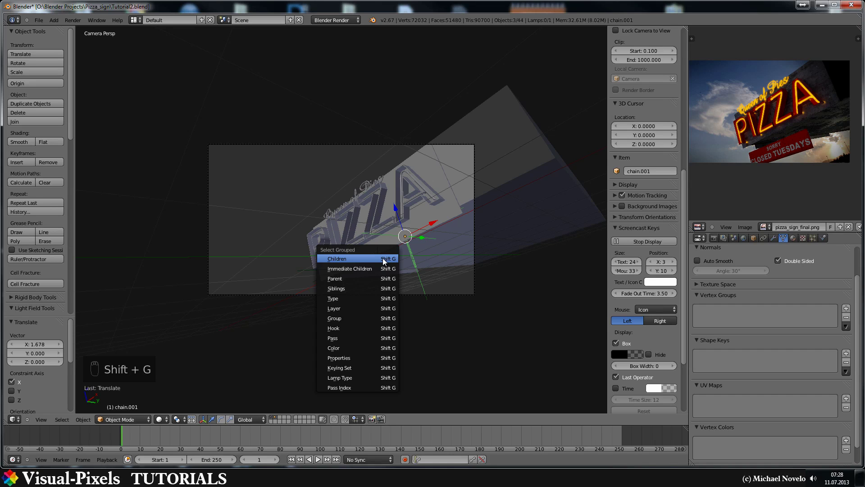
{"action": "left_click", "coordinate": [354, 318]}
{"action": "key", "text": "g"}
{"action": "key", "text": "z"}
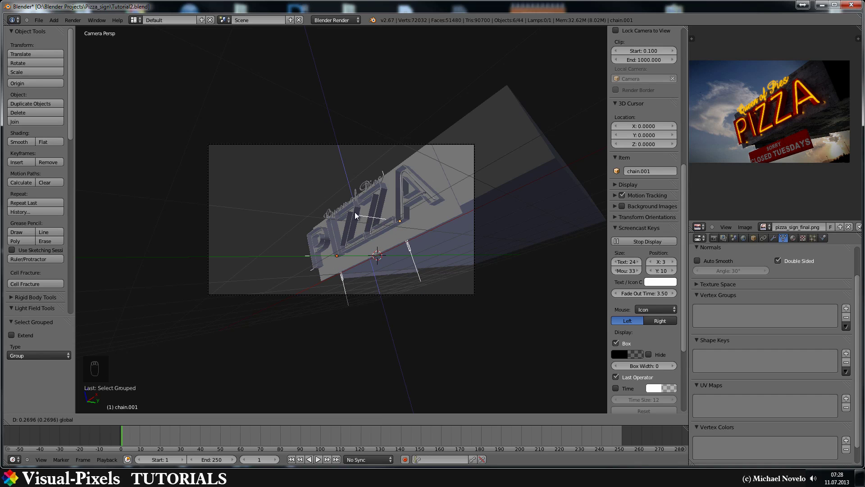
{"action": "left_click", "coordinate": [437, 232]}
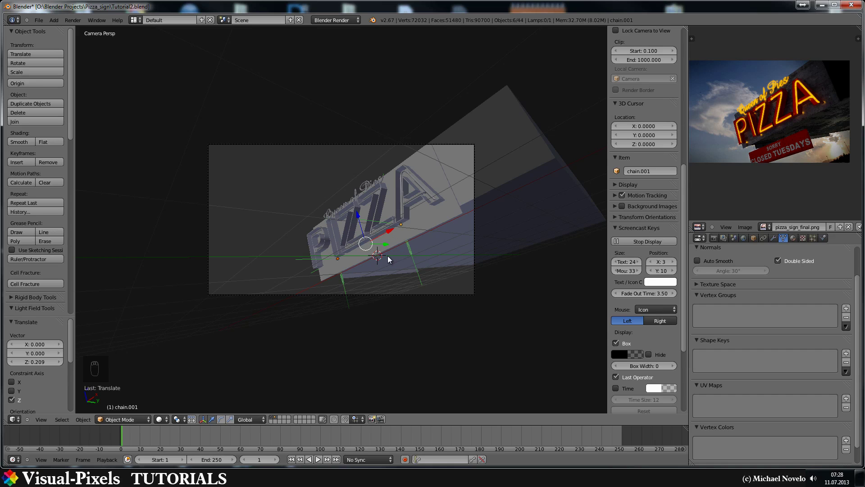
Step: Add a mesh plane for the hanging sign and rotate it 90 degrees around X
{"action": "key", "text": "KP_1"}
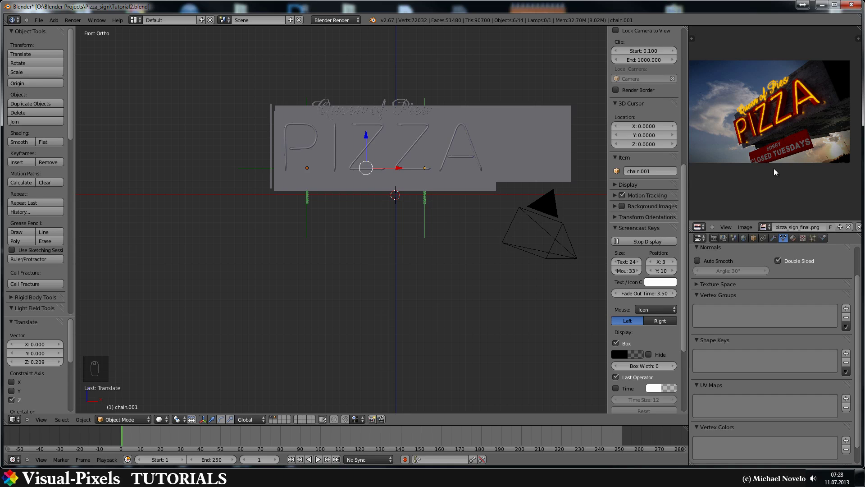
{"action": "key", "text": "shift+a"}
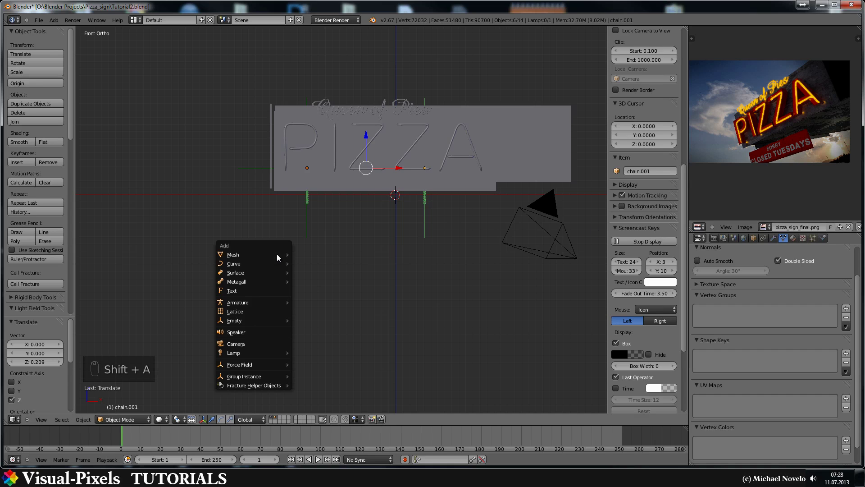
{"action": "mouse_move", "coordinate": [276, 254]}
{"action": "left_click", "coordinate": [315, 253]}
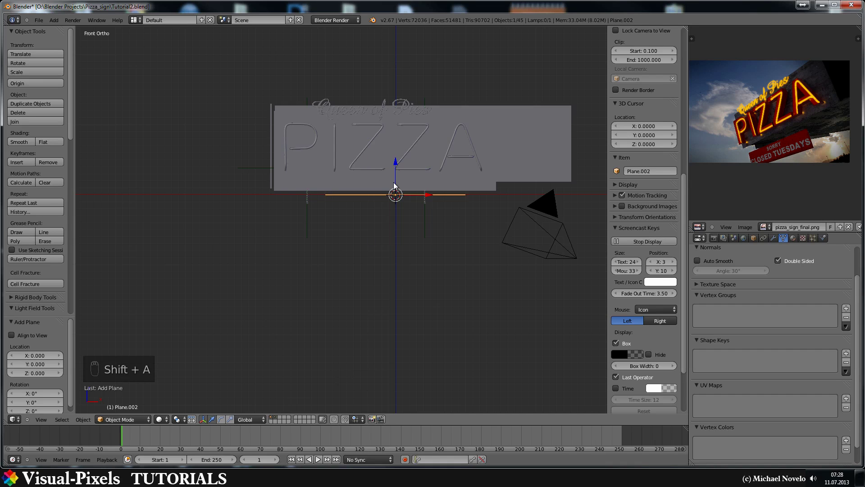
{"action": "key", "text": "r"}
{"action": "key", "text": "x"}
{"action": "key", "text": "9"}
{"action": "key", "text": "0"}
{"action": "key", "text": "Return"}
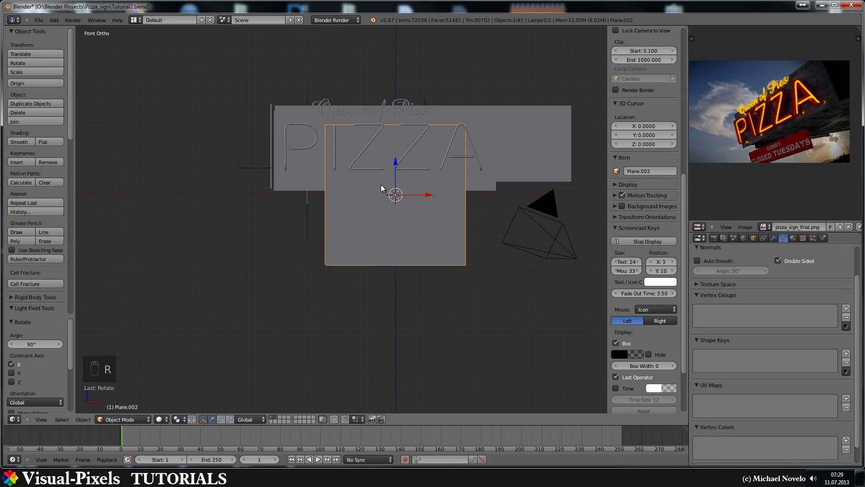
Step: Flatten the plane into a wide strip by scaling it along Z to about 0.482 and again to about 0.380
{"action": "key", "text": "s"}
{"action": "key", "text": "z"}
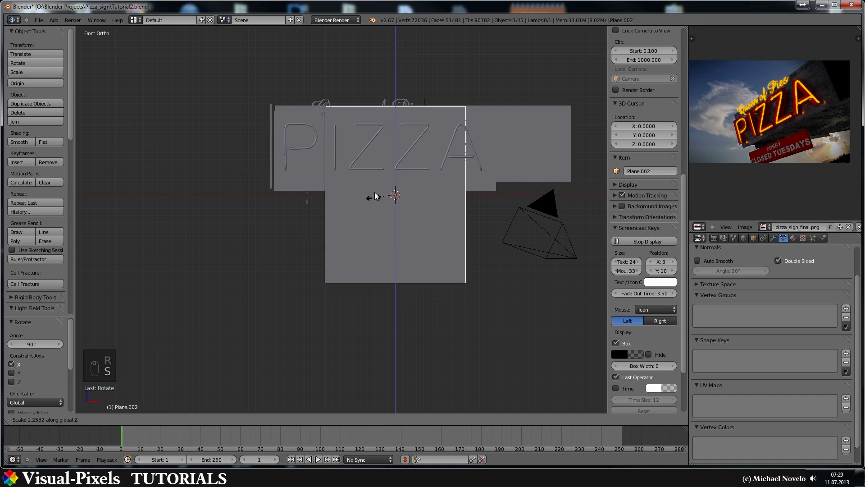
{"action": "left_click", "coordinate": [390, 188]}
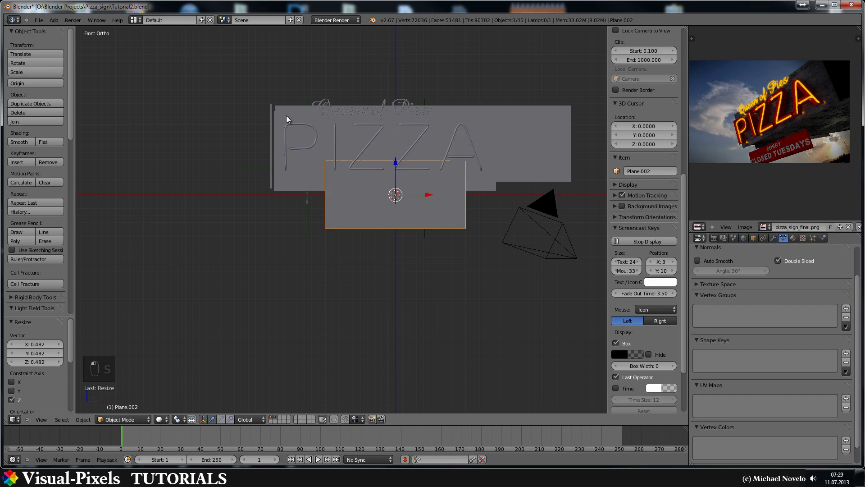
{"action": "key", "text": "s"}
{"action": "key", "text": "z"}
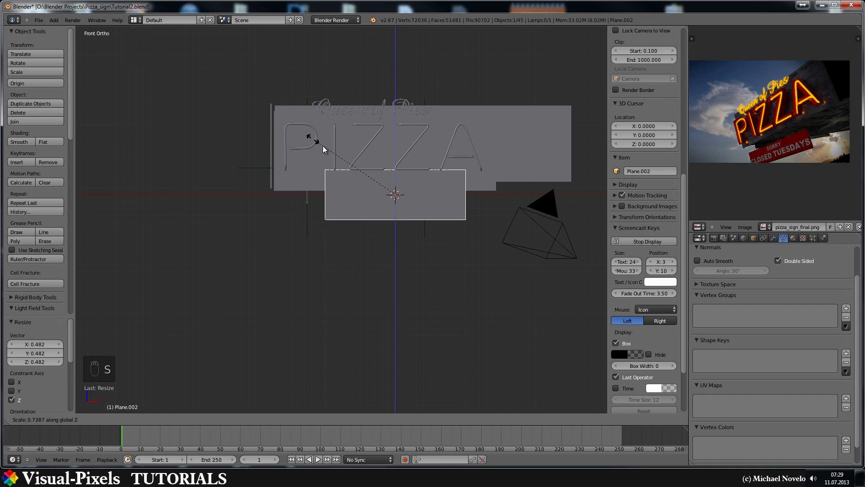
{"action": "left_click", "coordinate": [355, 181]}
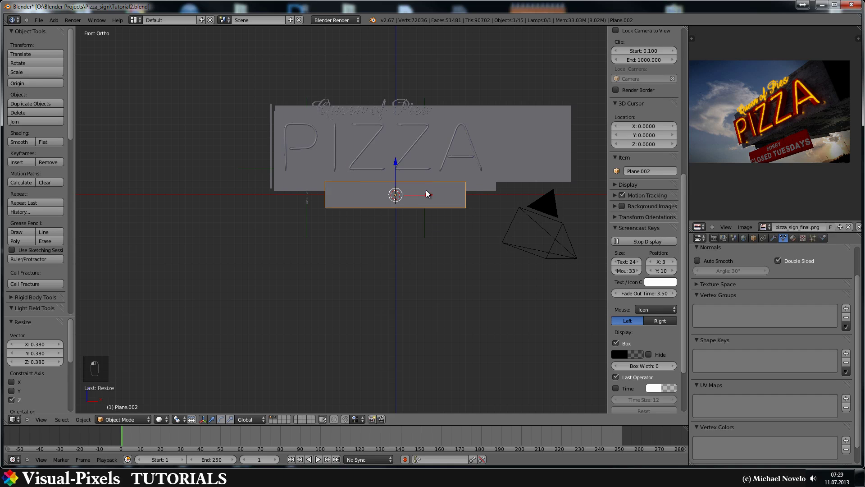
Step: Center the plane between the chains along X, lower it about 0.296 along Z and shift it about 0.296 along Y
{"action": "left_click_drag", "start_coordinate": [428, 198], "coordinate": [362, 217]}
{"action": "key", "text": "KP_3"}
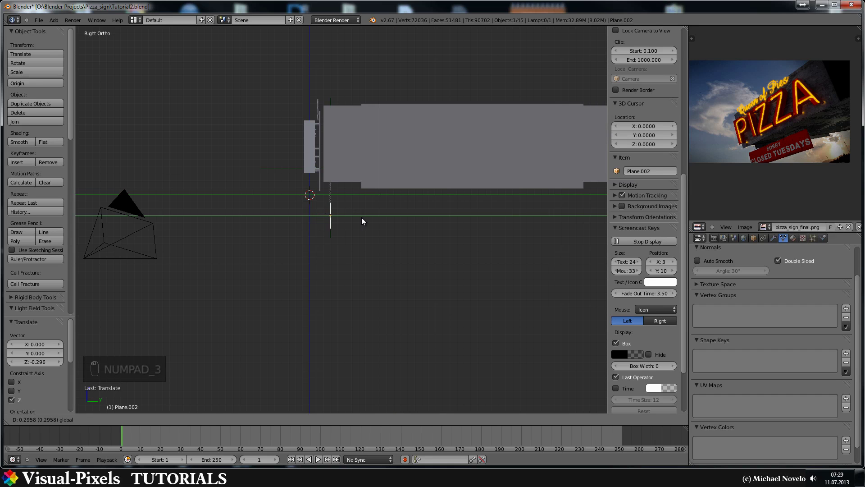
{"action": "scroll", "coordinate": [343, 217], "scroll_direction": "up", "scroll_amount": 4}
{"action": "scroll", "coordinate": [328, 215], "scroll_direction": "up", "scroll_amount": 2}
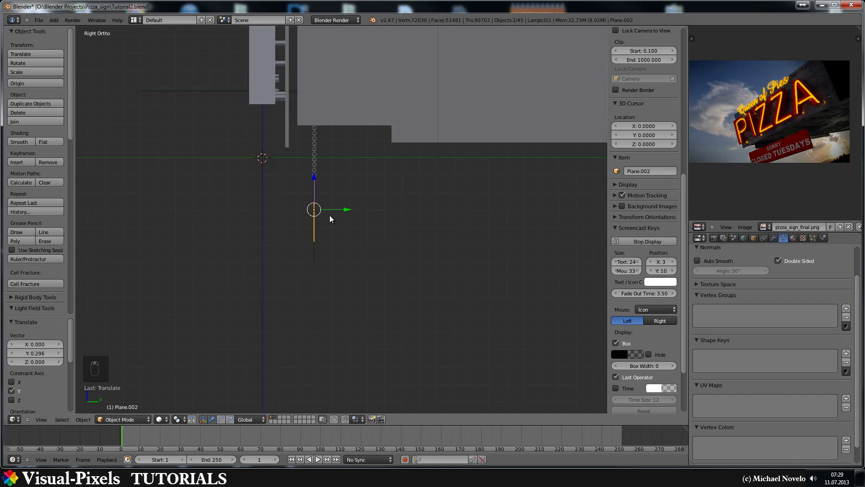
Step: Add a Solidify modifier to the hanging plane and set its thickness to 0.0160
{"action": "left_click", "coordinate": [773, 237]}
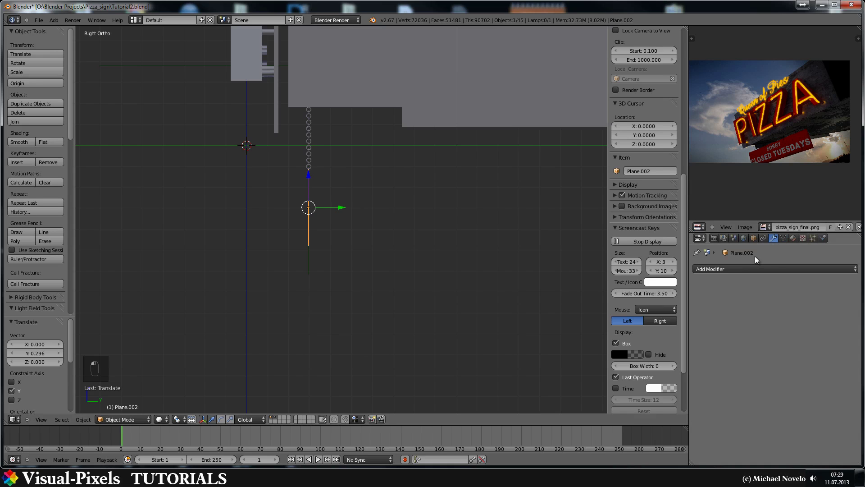
{"action": "left_click", "coordinate": [747, 268]}
{"action": "left_click", "coordinate": [648, 406]}
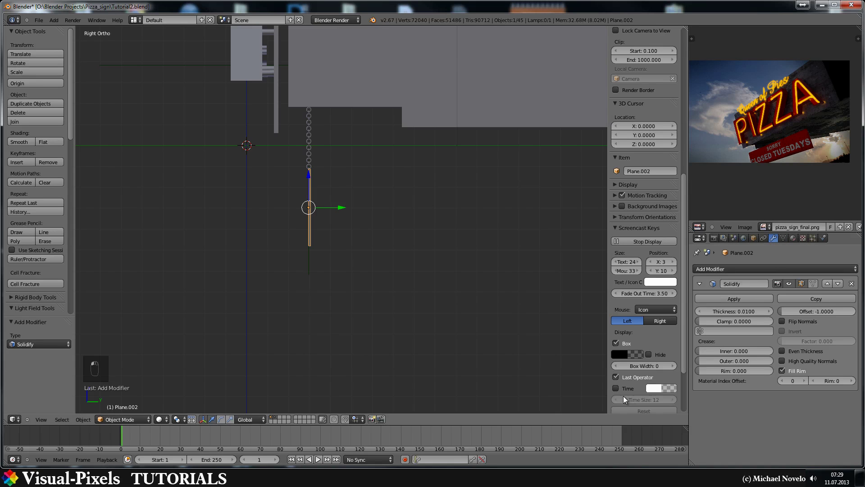
{"action": "left_click", "coordinate": [766, 310]}
{"action": "left_click", "coordinate": [766, 310]}
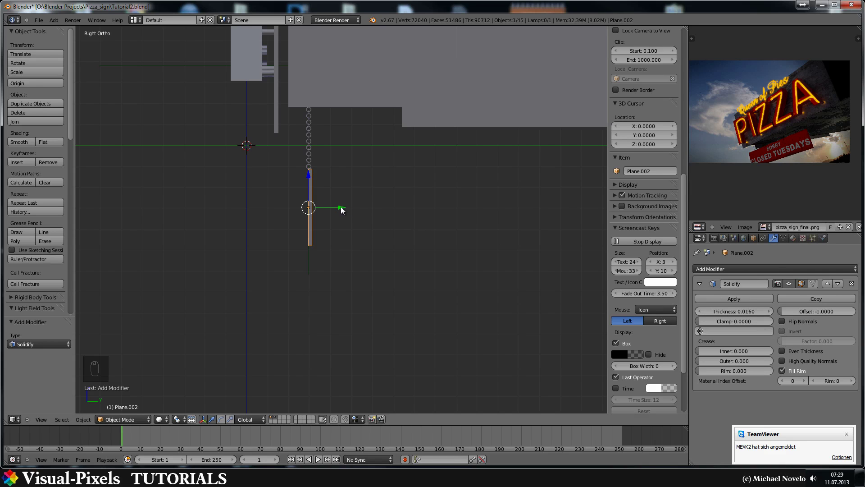
Step: Align the hanging panel with the chains by moving it about -0.0043 along Y, and check it in camera view
{"action": "left_click_drag", "start_coordinate": [340, 210], "coordinate": [339, 208]}
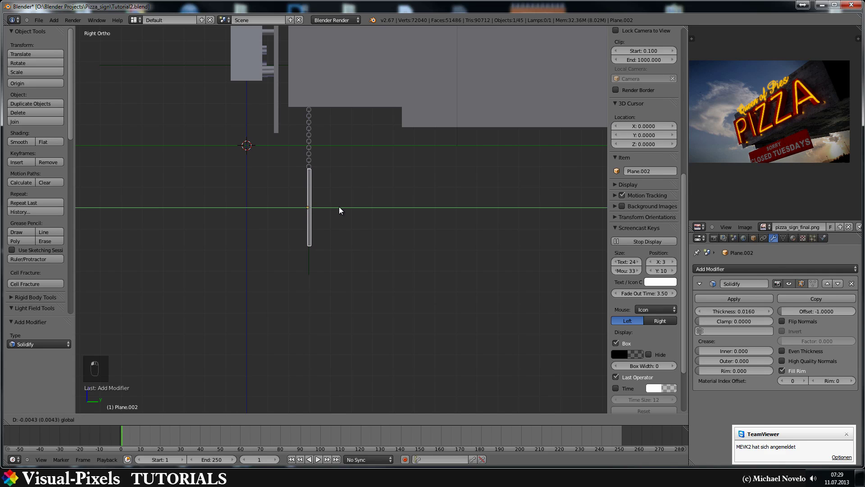
{"action": "middle_click_drag", "start_coordinate": [266, 183], "coordinate": [327, 186]}
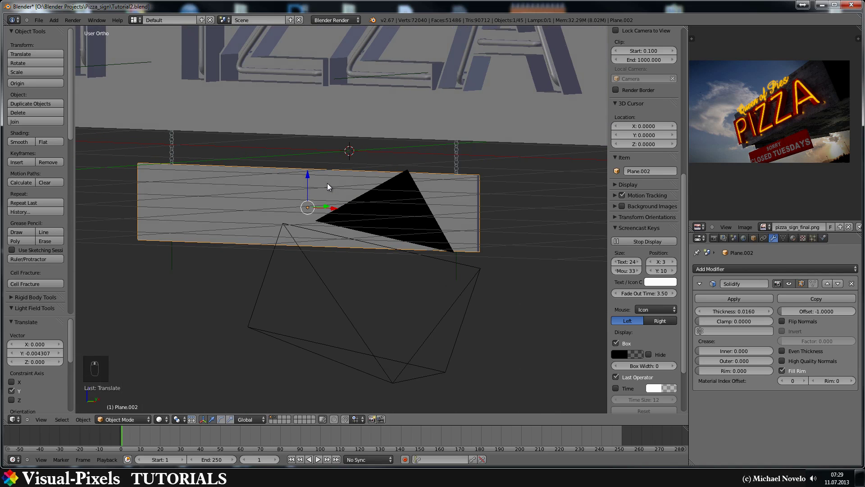
{"action": "scroll", "coordinate": [272, 184], "scroll_direction": "down", "scroll_amount": 3}
{"action": "key", "text": "KP_0"}
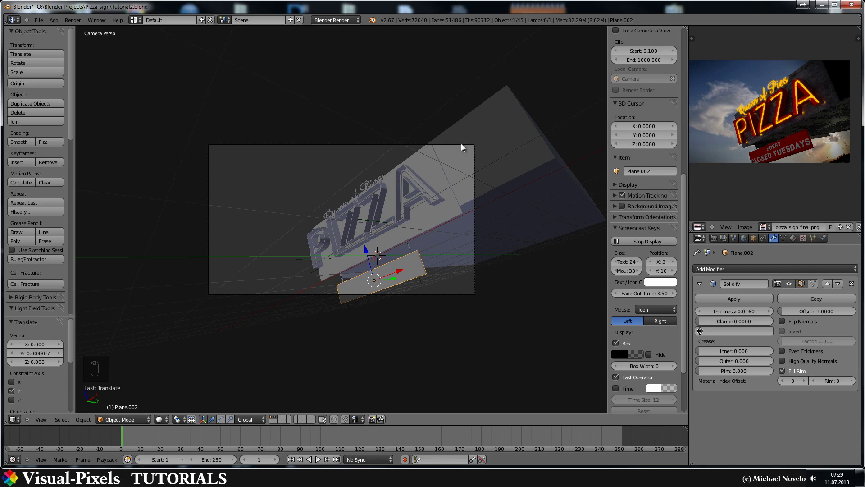
Step: Raise the "Queen of Pies" lettering about 0.050 along Z and scale it up uniformly to about 1.129
{"action": "right_click", "coordinate": [366, 184]}
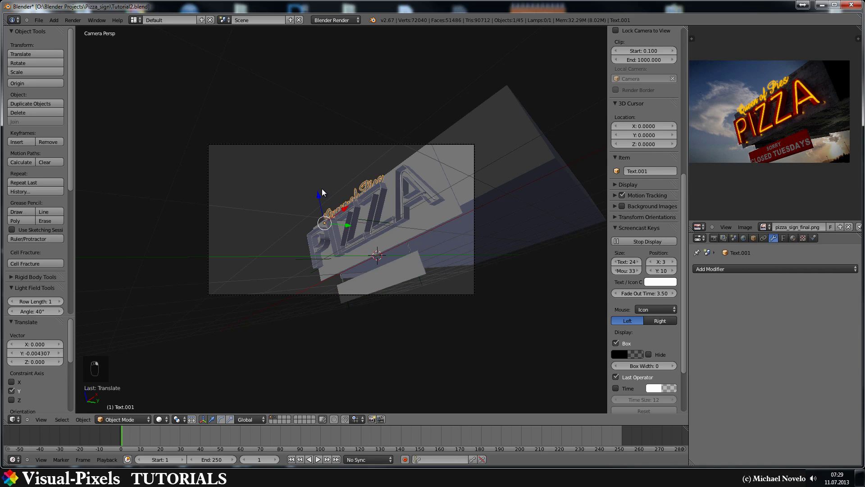
{"action": "key", "text": "g"}
{"action": "key", "text": "z"}
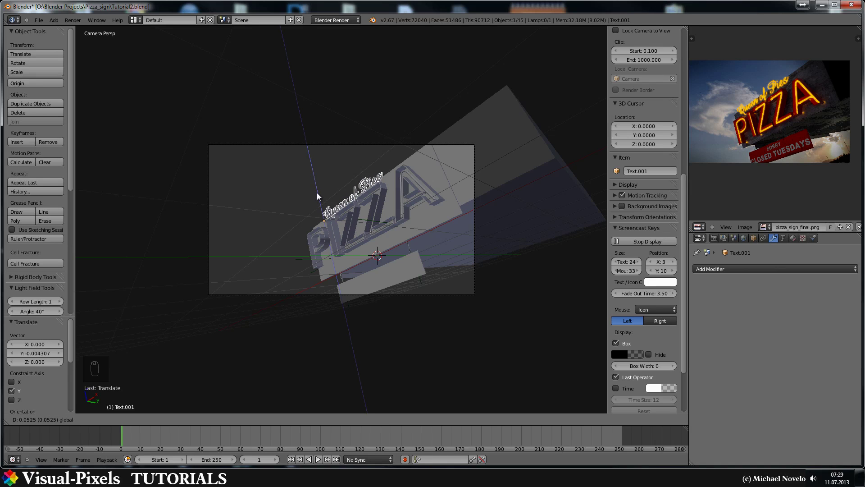
{"action": "left_click", "coordinate": [317, 193]}
{"action": "key", "text": "s"}
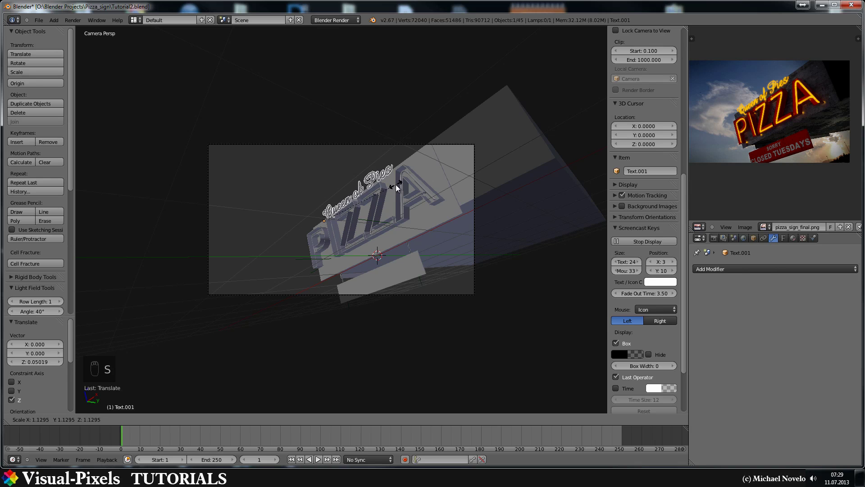
{"action": "left_click", "coordinate": [394, 185]}
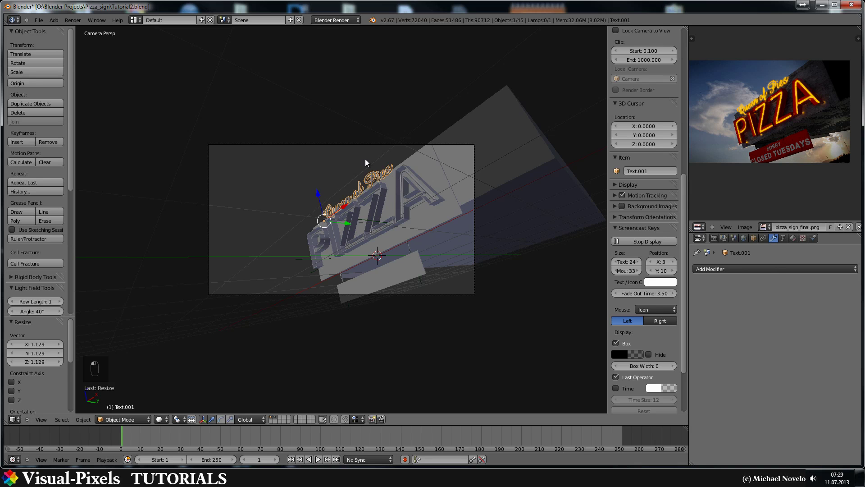
{"action": "middle_click_drag", "start_coordinate": [365, 158], "coordinate": [372, 183]}
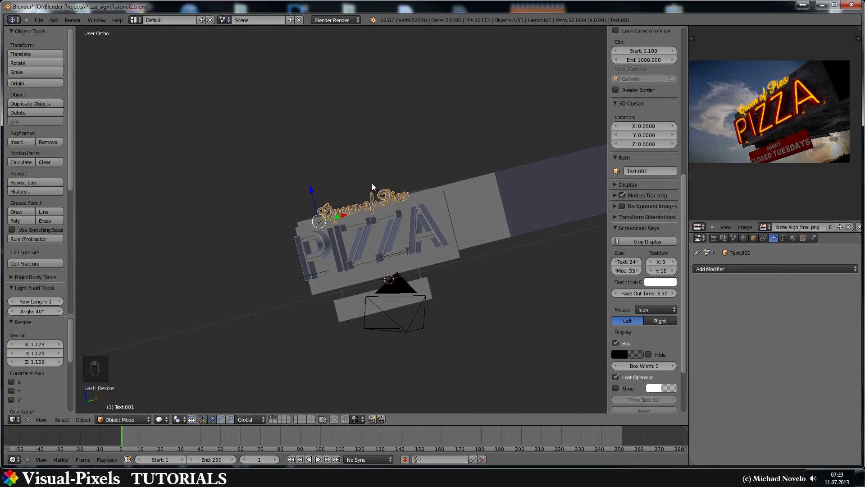
{"action": "key", "text": "KP_3"}
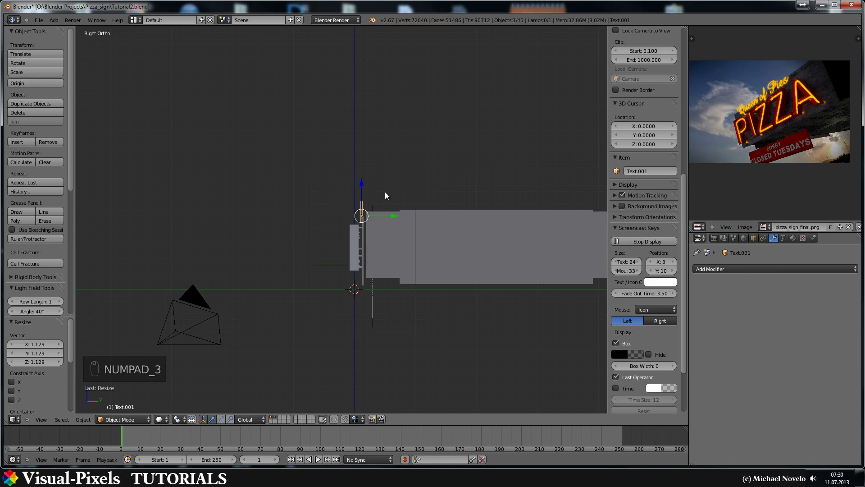
{"action": "middle_click_drag", "start_coordinate": [450, 169], "coordinate": [526, 161]}
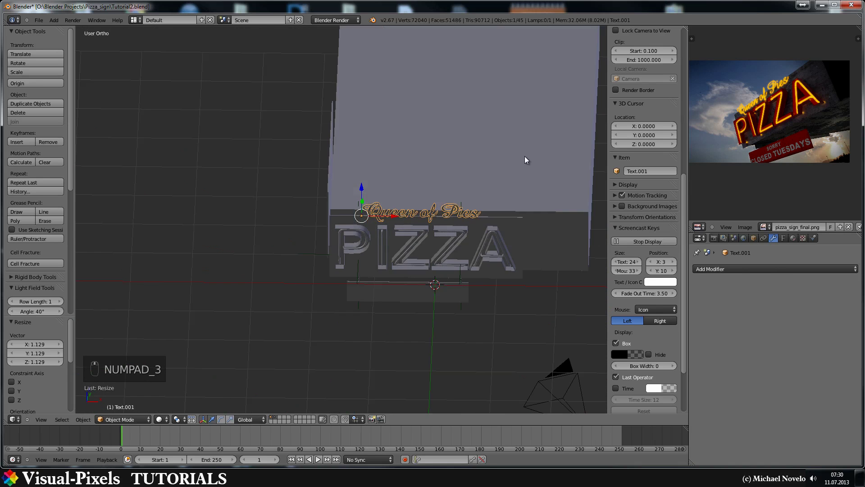
{"action": "scroll", "coordinate": [525, 157], "scroll_direction": "down", "scroll_amount": 4}
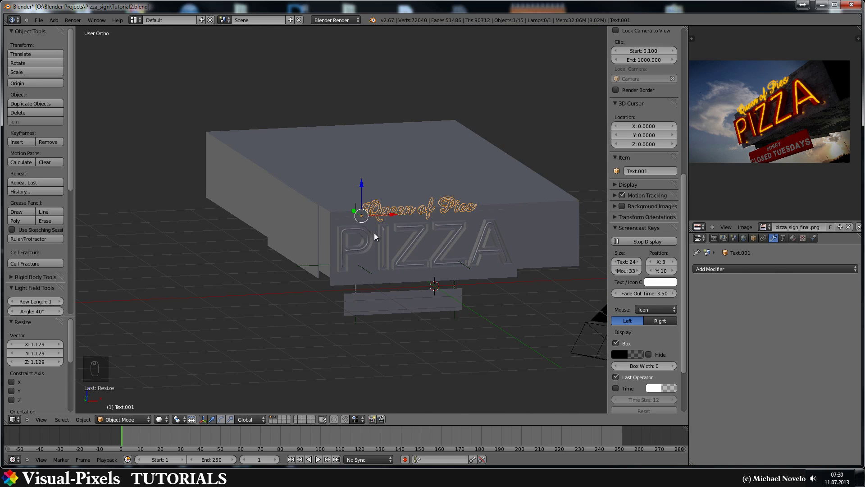
{"action": "middle_click_drag", "start_coordinate": [374, 232], "coordinate": [333, 210]}
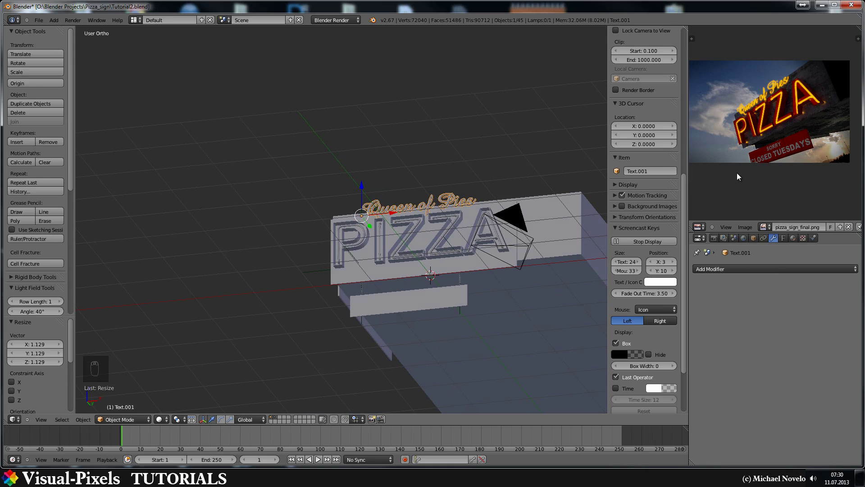
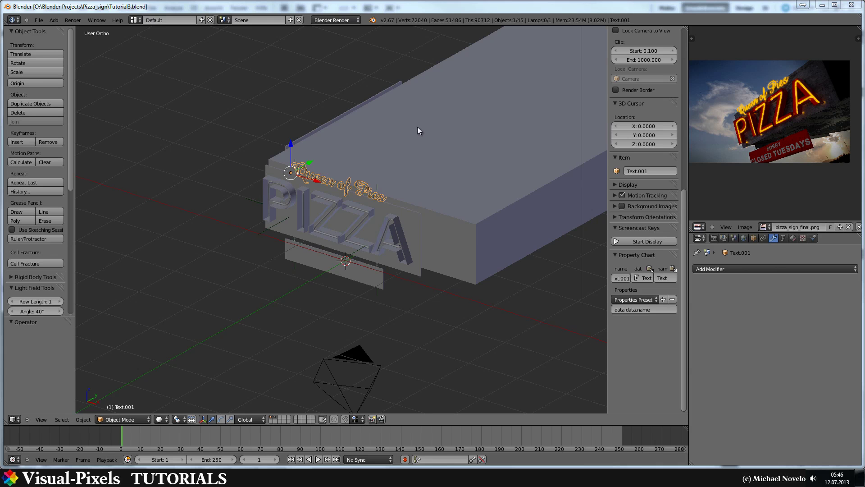
Step: Delete the scene's lamp and switch the render engine to Cycles Render
{"action": "middle_click_drag", "start_coordinate": [422, 140], "coordinate": [470, 203]}
{"action": "right_click", "coordinate": [466, 204]}
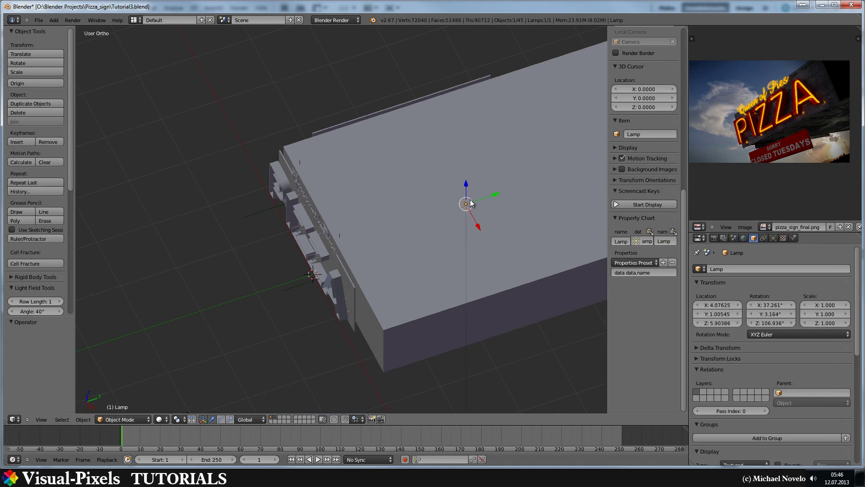
{"action": "key", "text": "x"}
{"action": "left_click", "coordinate": [468, 201]}
{"action": "left_click", "coordinate": [354, 21]}
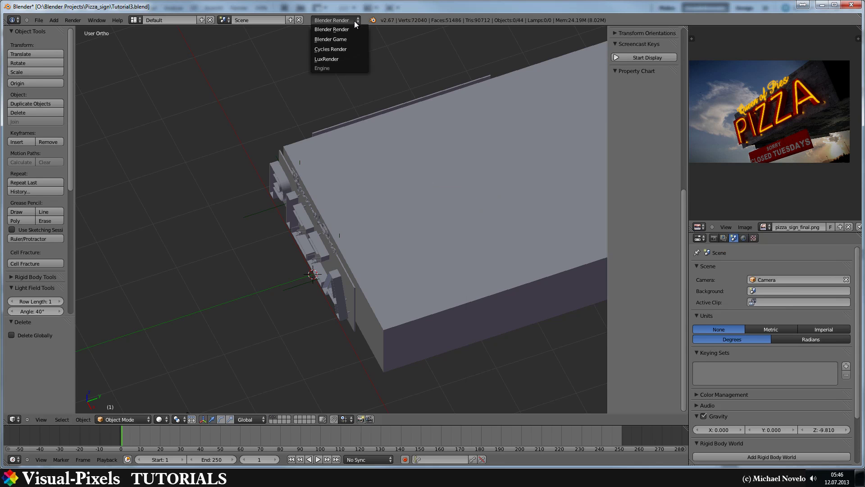
{"action": "left_click", "coordinate": [341, 48]}
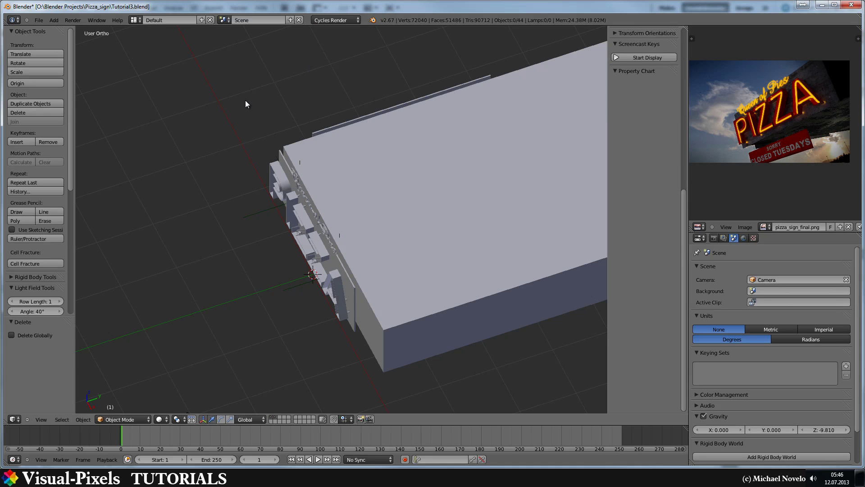
Step: Import sunset_3.jpg from the Texture folder as an image plane
{"action": "middle_click_drag", "start_coordinate": [245, 103], "coordinate": [252, 72]}
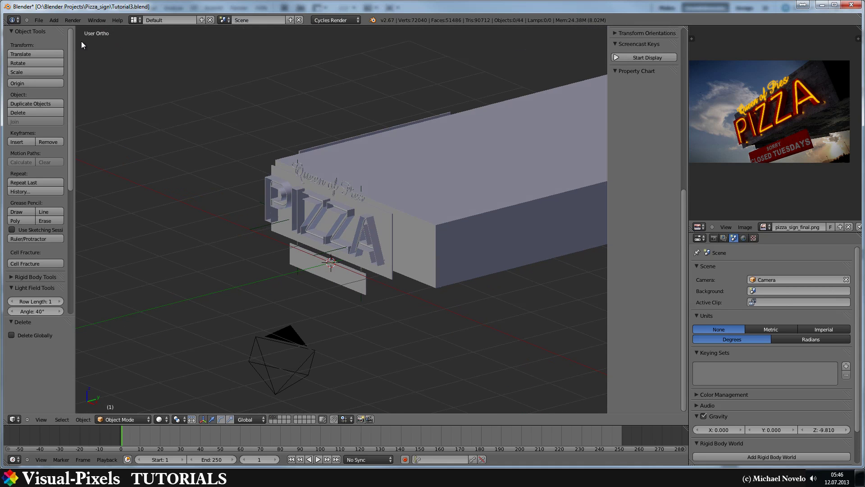
{"action": "left_click", "coordinate": [38, 20]}
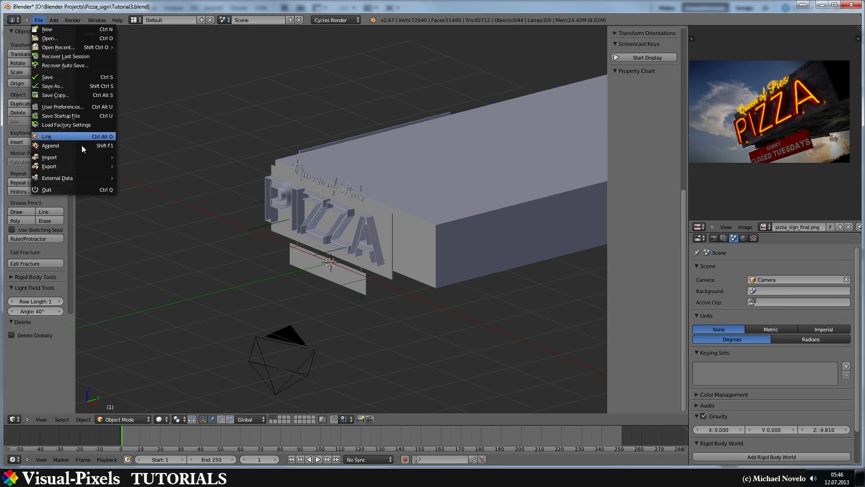
{"action": "mouse_move", "coordinate": [78, 156]}
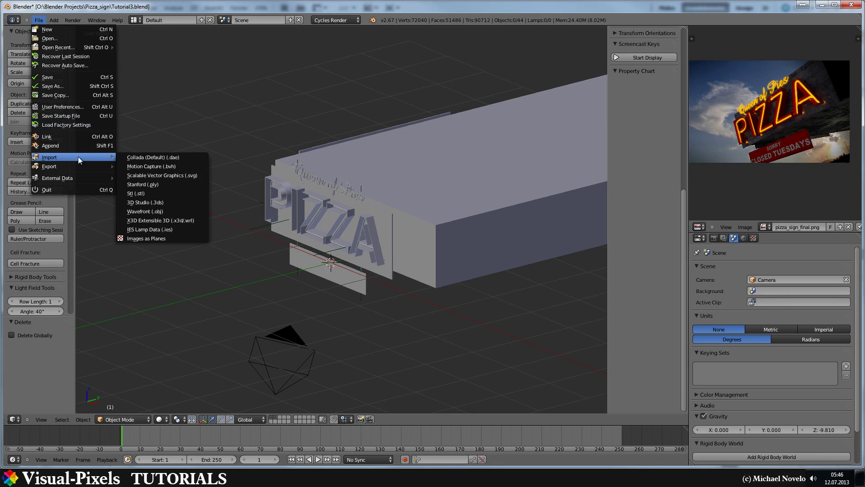
{"action": "left_click", "coordinate": [147, 239]}
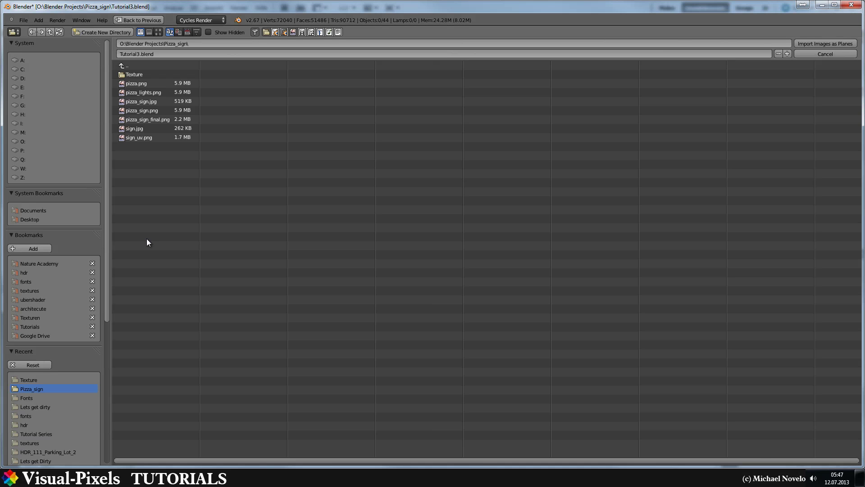
{"action": "left_click", "coordinate": [134, 75]}
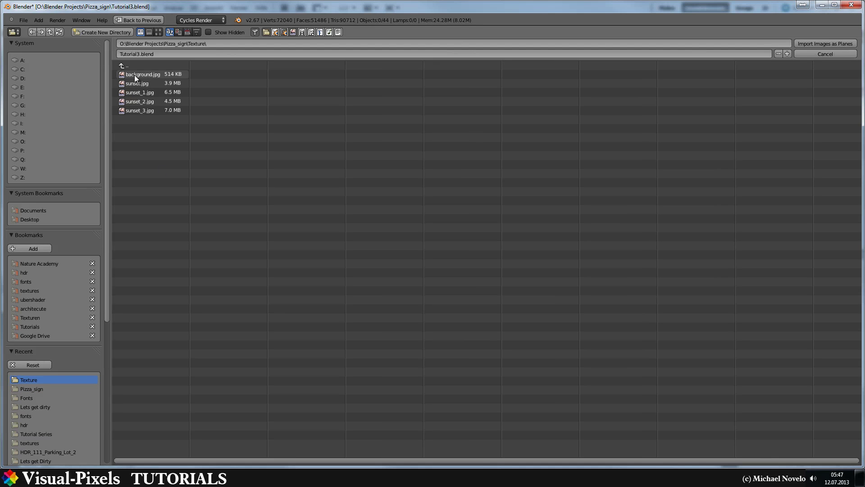
{"action": "left_click", "coordinate": [145, 110]}
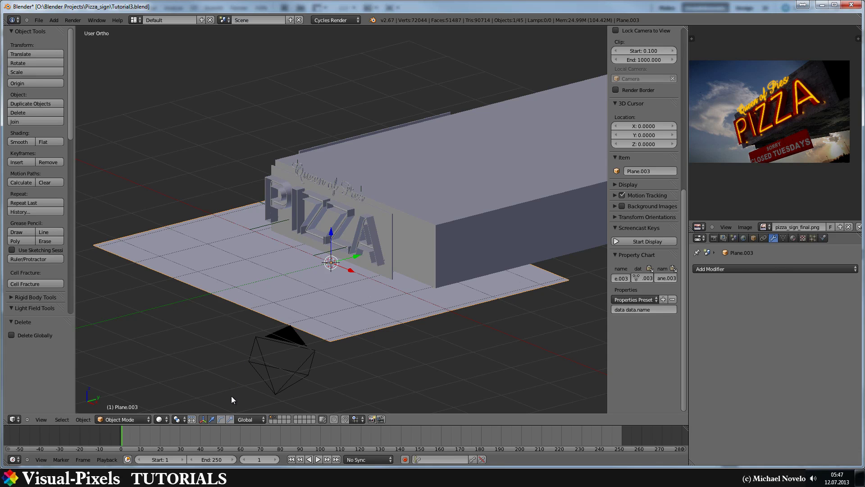
Step: Switch to Photoshop and review the sunset composite, isolating layer _MG_8644 and showing Ebene 2, Ebene 3 and the upper cloud layers again
{"action": "left_click", "coordinate": [203, 478]}
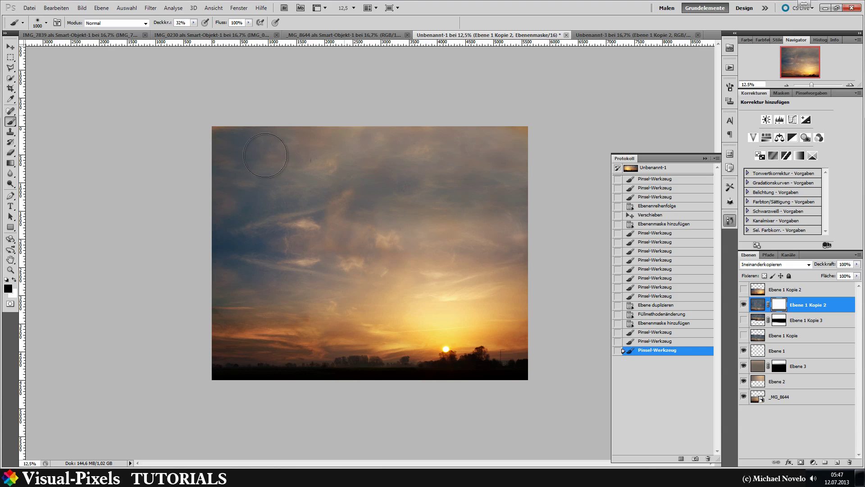
{"action": "left_click", "coordinate": [744, 397], "text": "alt"}
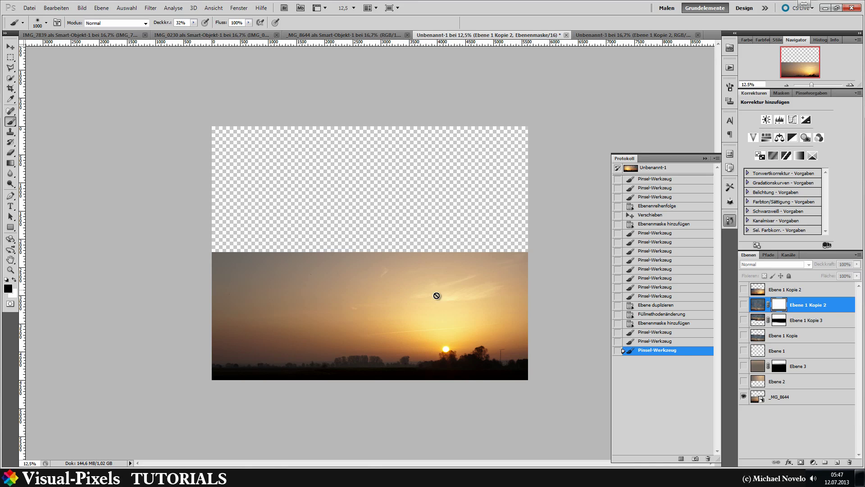
{"action": "left_click", "coordinate": [743, 381]}
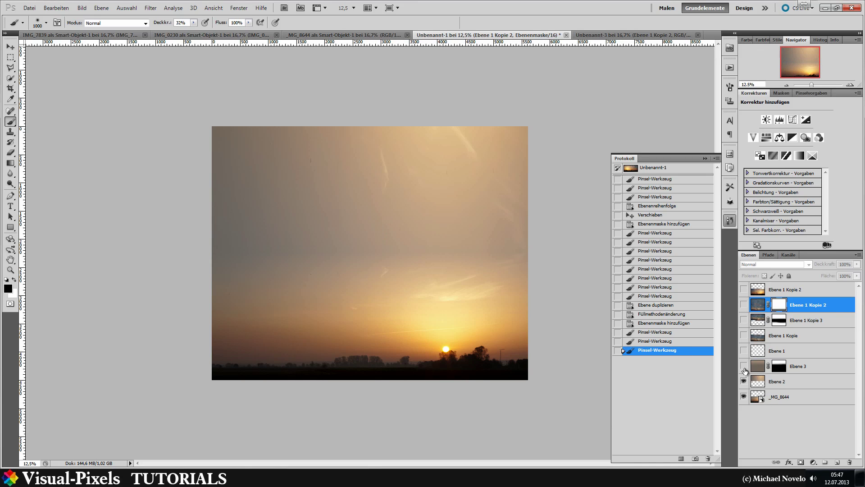
{"action": "left_click", "coordinate": [743, 365]}
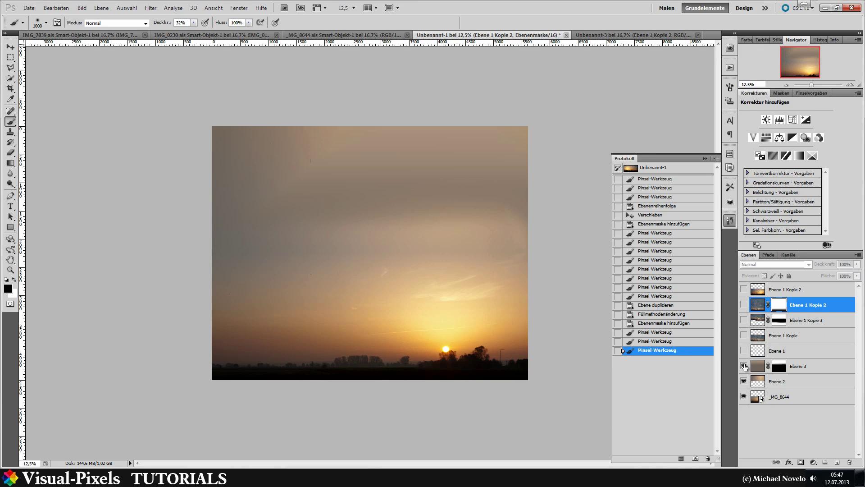
{"action": "left_click", "coordinate": [743, 306]}
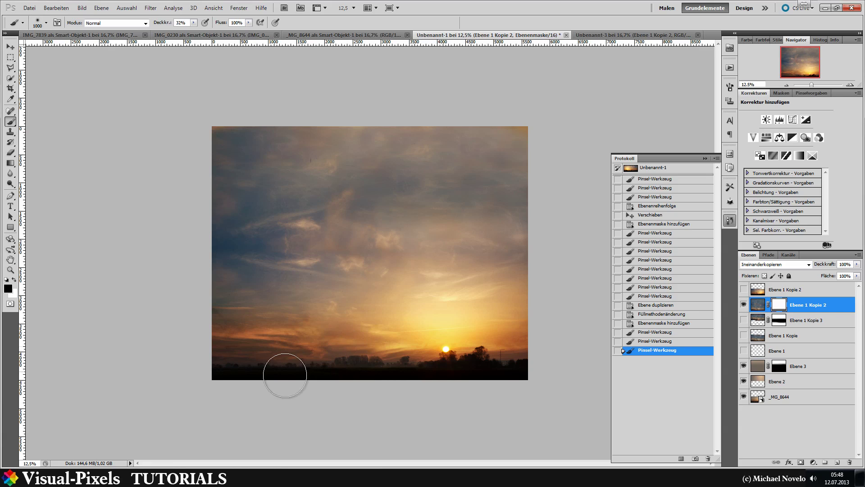
Step: Switch back to Blender's Tutorial3.blend window and turn the reference image area into a 3D view with Rendered shading
{"action": "mouse_move", "coordinate": [187, 478]}
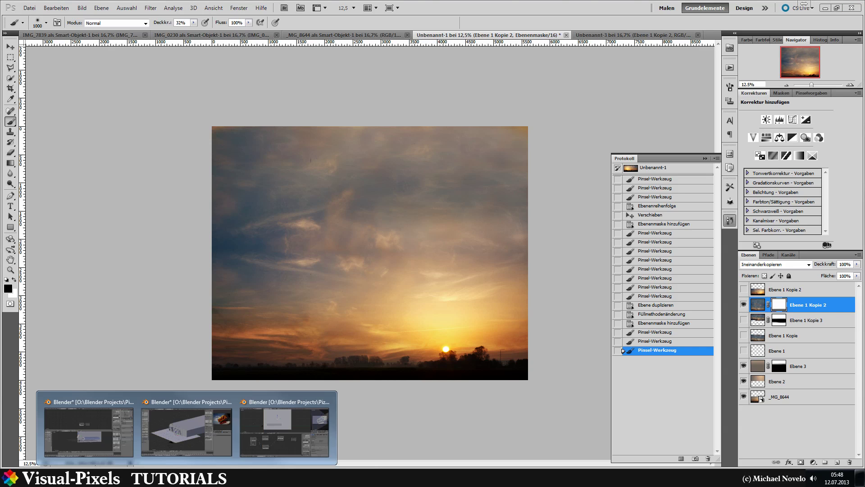
{"action": "left_click", "coordinate": [271, 426]}
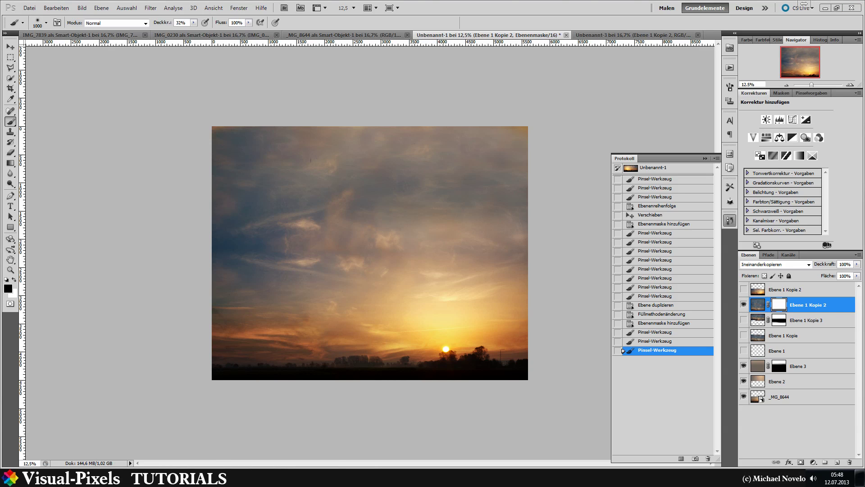
{"action": "left_click", "coordinate": [175, 430]}
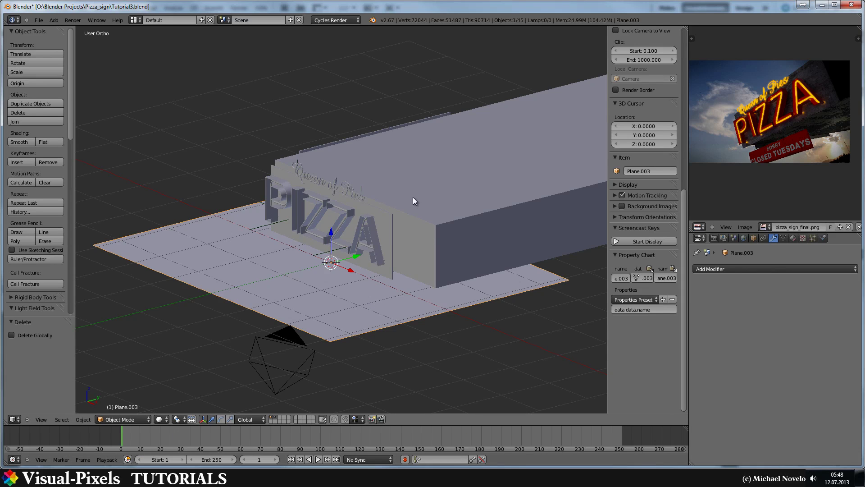
{"action": "left_click", "coordinate": [703, 225]}
{"action": "left_click", "coordinate": [704, 216]}
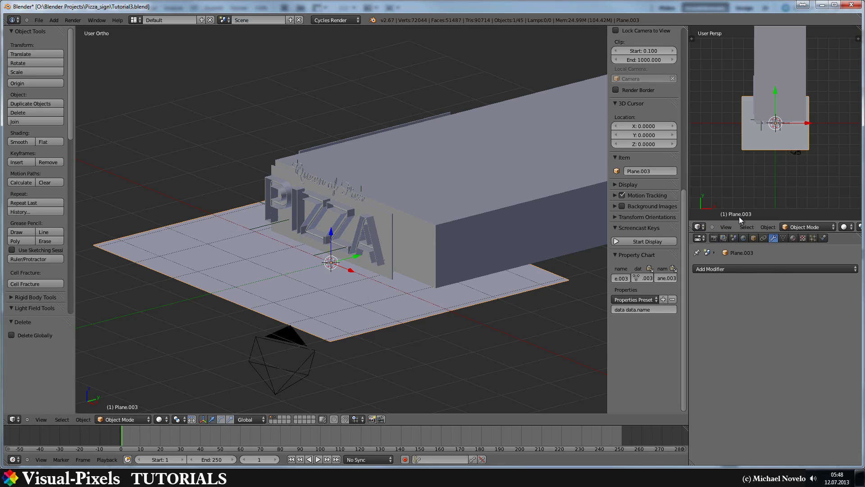
{"action": "left_click", "coordinate": [847, 227]}
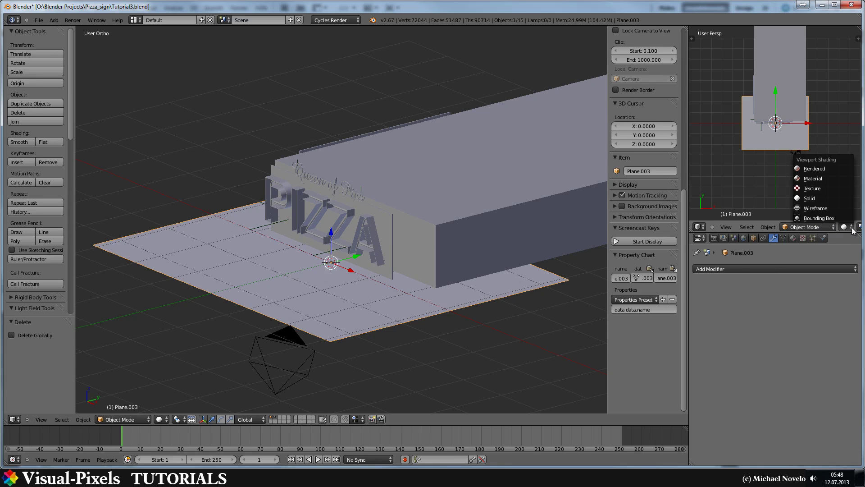
{"action": "left_click", "coordinate": [822, 169]}
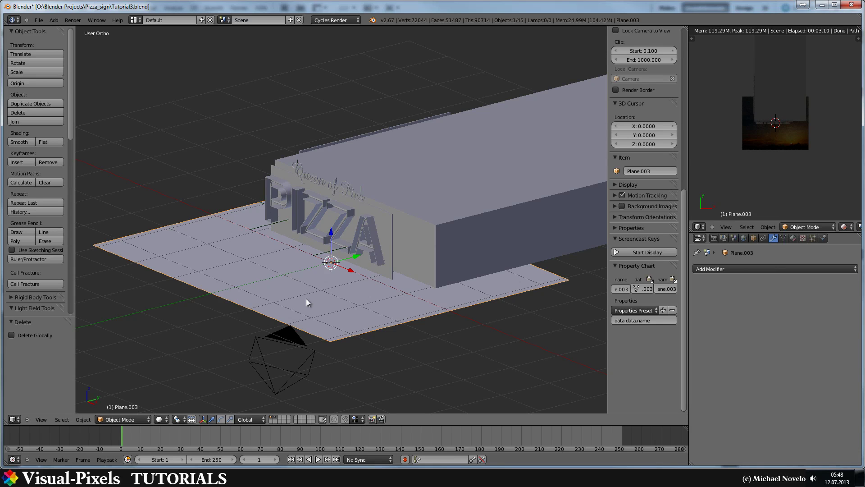
Step: Rotate the sunset image plane 90 degrees about the global X axis and 90 degrees about the global Z axis
{"action": "type", "text": "rx90"}
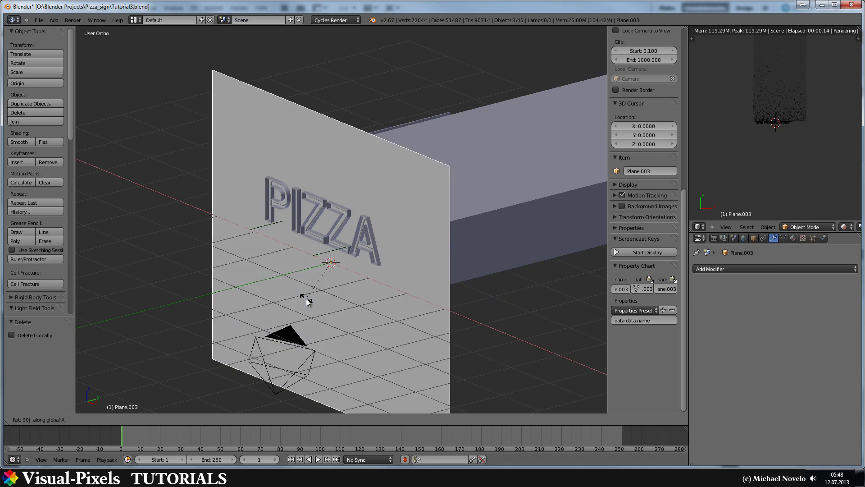
{"action": "key", "text": "Return"}
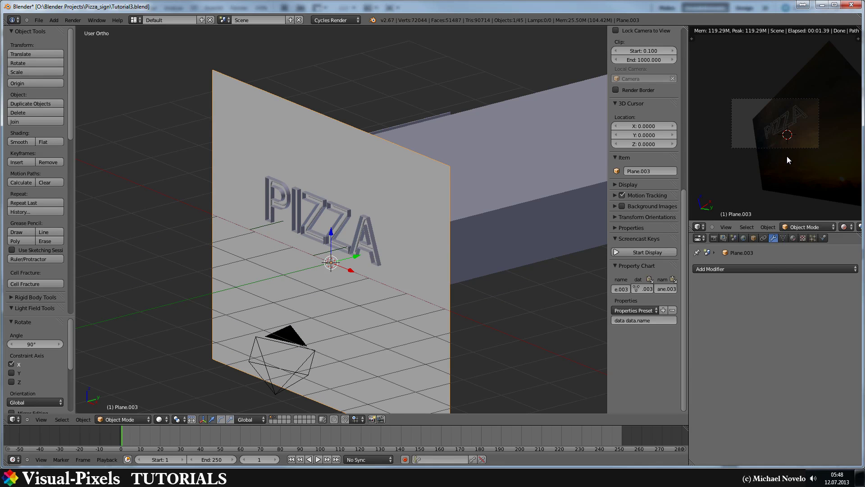
{"action": "type", "text": "rz90"}
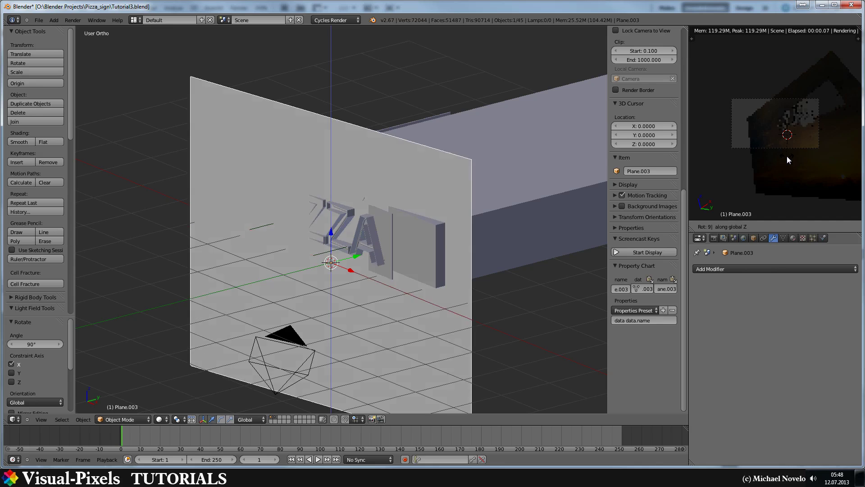
{"action": "key", "text": "Return"}
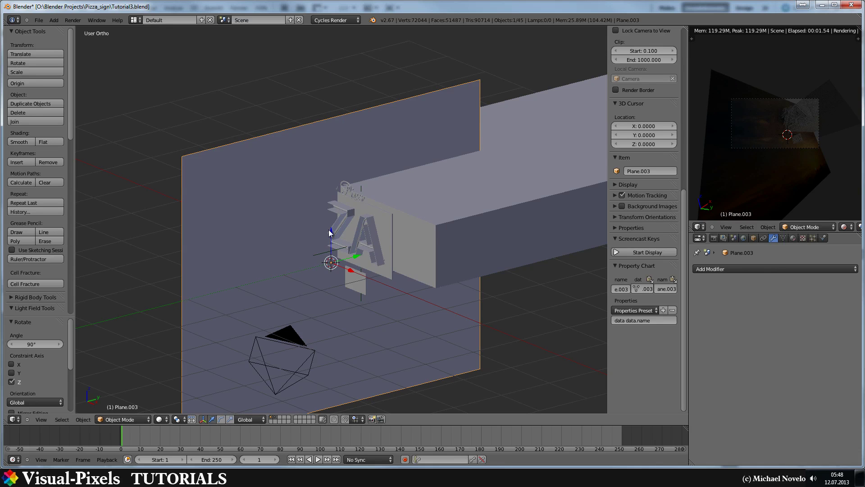
Step: Move the upright sunset plane up about 1.99 along Z and about 1.64 along Y
{"action": "type", "text": "gz1.9900 (1.9900) global"}
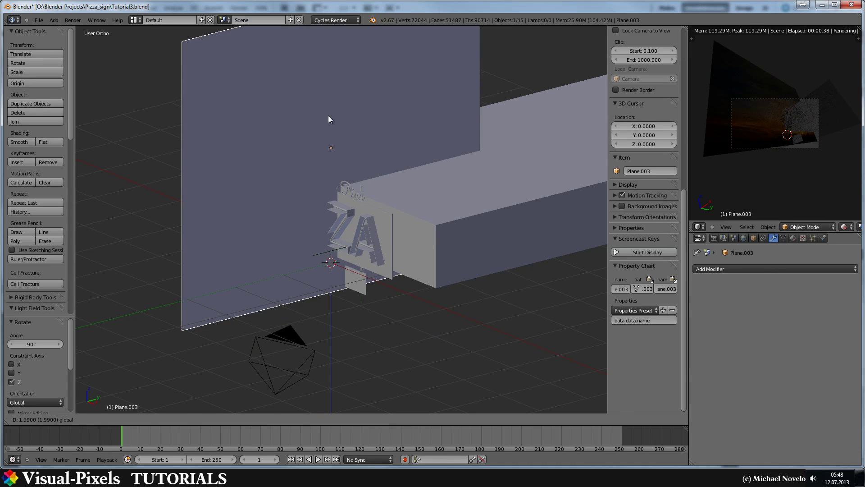
{"action": "key", "text": "Return"}
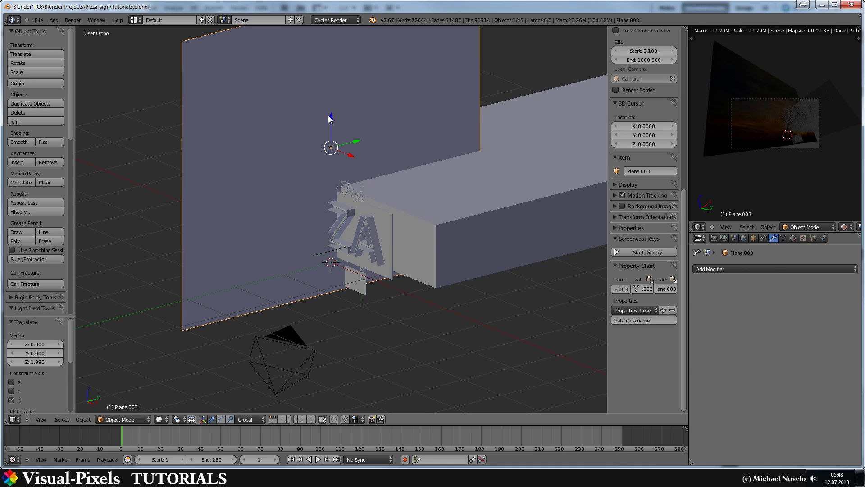
{"action": "key", "text": "KP_3"}
{"action": "left_click_drag", "start_coordinate": [364, 143], "coordinate": [464, 143]}
{"action": "left_click", "coordinate": [461, 140]}
{"action": "scroll", "coordinate": [468, 151], "scroll_direction": "down", "scroll_amount": 1}
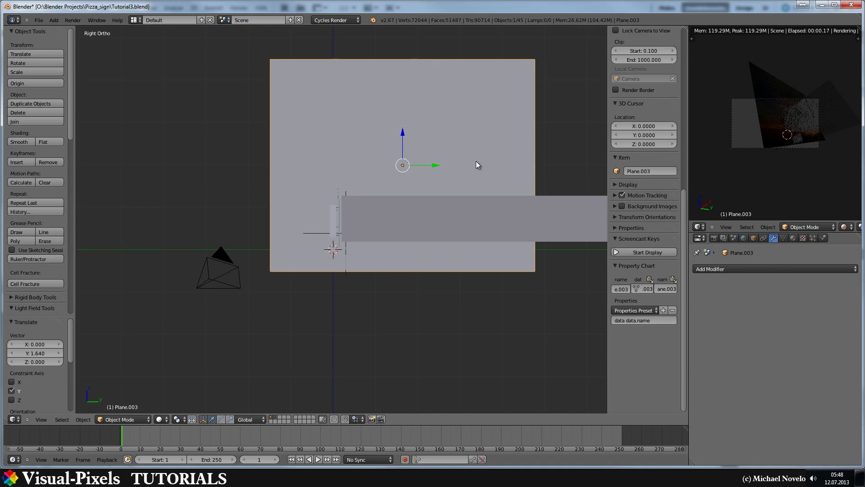
Step: Scale the sunset plane up about 1.59 times and shift it about 0.62 along Z and -1.38 along Y
{"action": "middle_click_drag", "start_coordinate": [476, 161], "coordinate": [380, 180], "text": "shift"}
{"action": "key", "text": "s"}
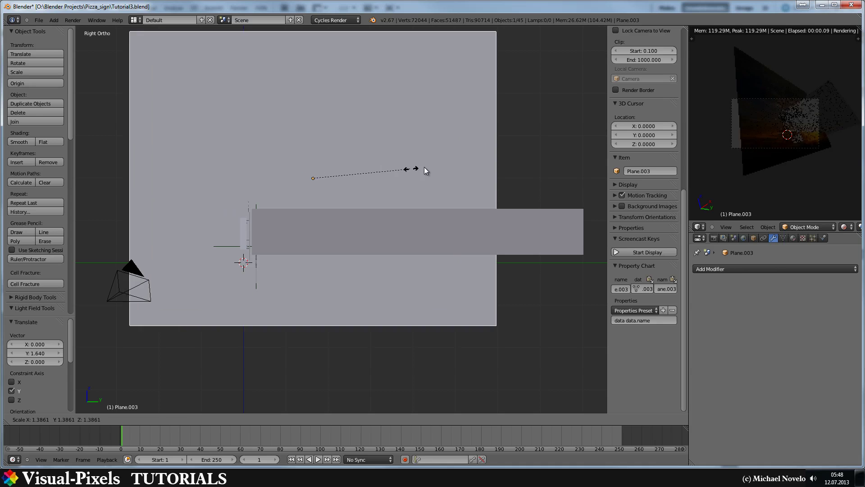
{"action": "left_click", "coordinate": [425, 166]}
{"action": "mouse_move", "coordinate": [345, 179]}
{"action": "left_mouse_down"}
{"action": "mouse_move", "coordinate": [369, 174]}
{"action": "mouse_move", "coordinate": [342, 174]}
{"action": "left_mouse_up"}
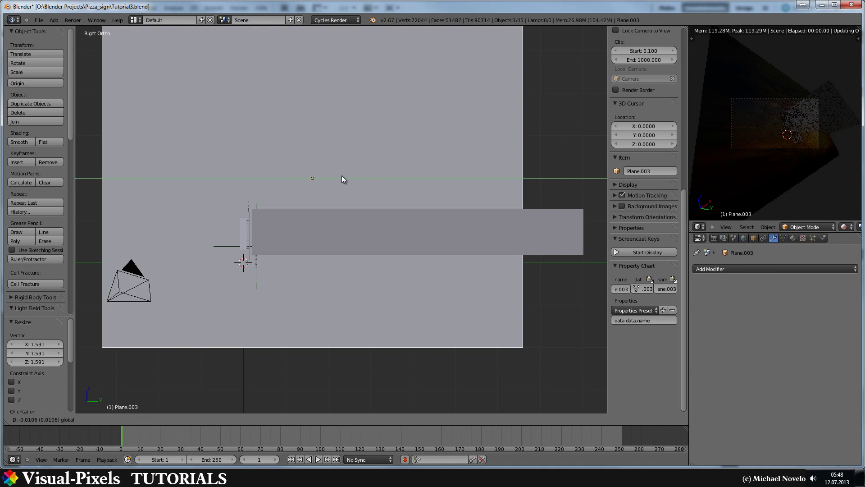
{"action": "left_click_drag", "start_coordinate": [312, 140], "coordinate": [312, 119]}
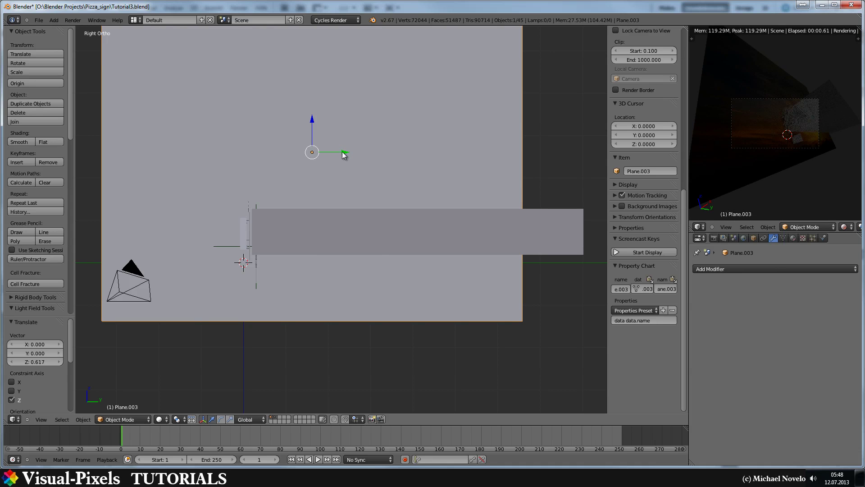
{"action": "left_click_drag", "start_coordinate": [342, 152], "coordinate": [287, 154]}
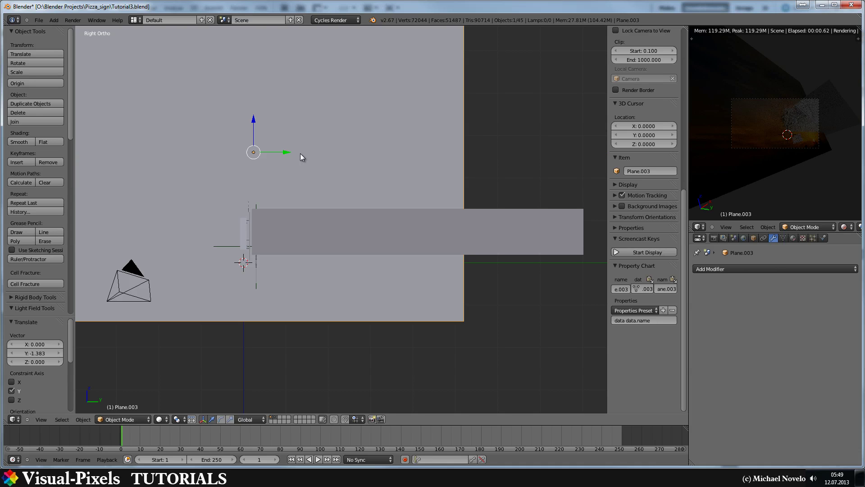
Step: Shrink the sunset plane by factors of about 0.937 and 0.931, nudging it forward along Y after each scaling
{"action": "key", "text": "s"}
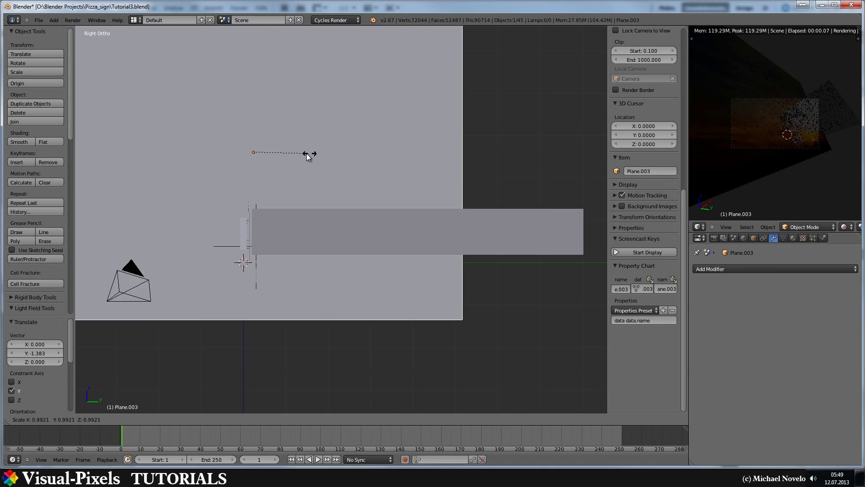
{"action": "left_click", "coordinate": [308, 154]}
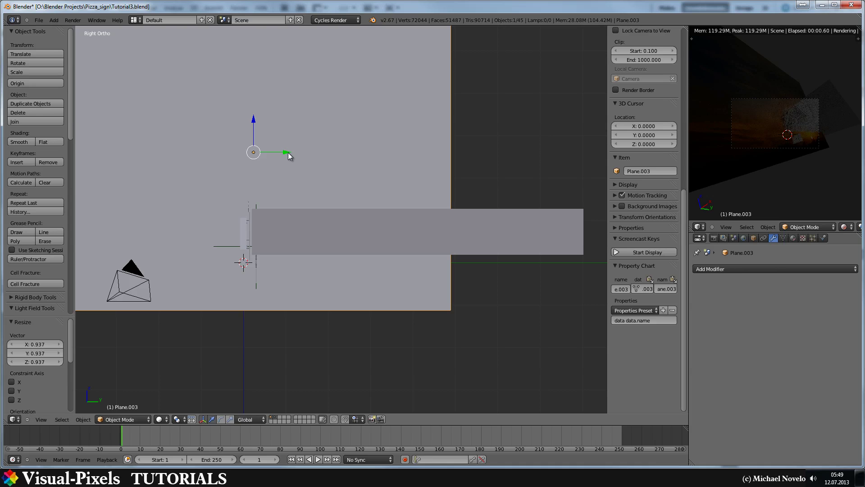
{"action": "left_click_drag", "start_coordinate": [288, 152], "coordinate": [357, 154]}
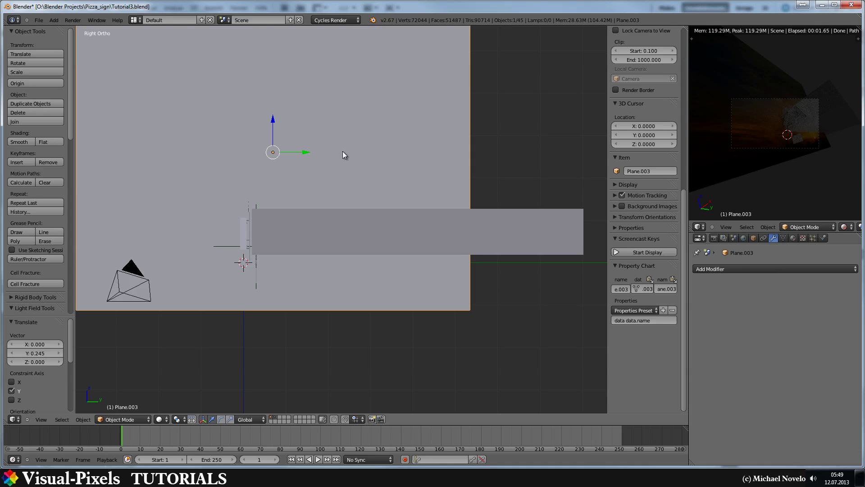
{"action": "key", "text": "s"}
{"action": "left_click", "coordinate": [340, 150]}
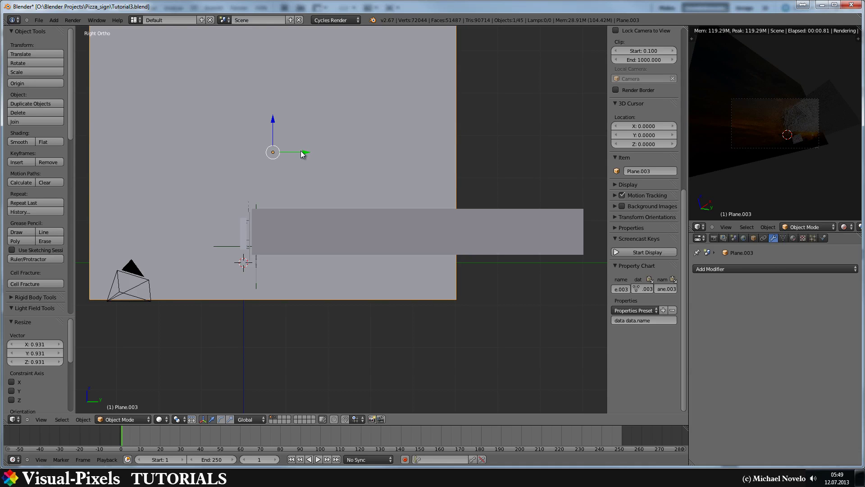
{"action": "left_click_drag", "start_coordinate": [301, 150], "coordinate": [306, 150]}
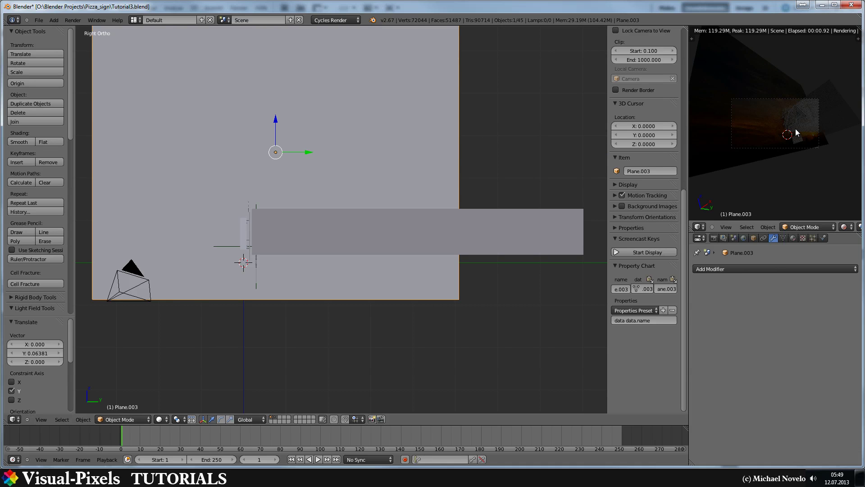
{"action": "scroll", "coordinate": [794, 130], "scroll_direction": "up", "scroll_amount": 2}
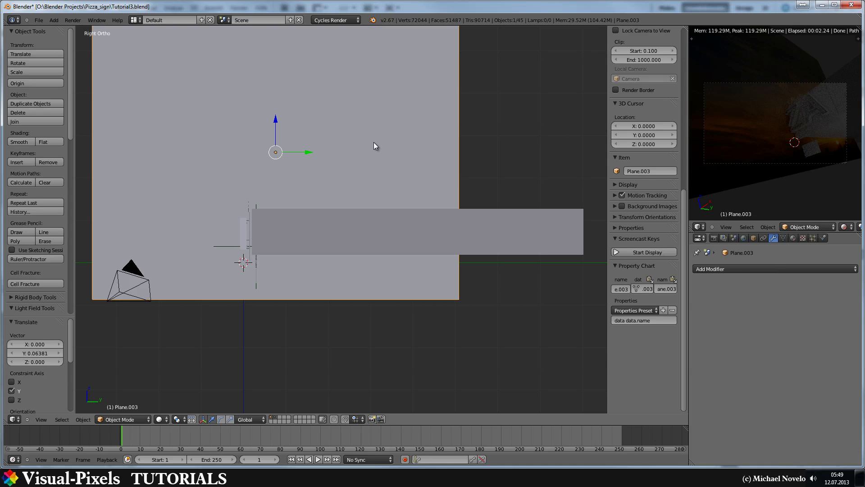
Step: Set the sunset plane farther behind the sign, about -2.39 along X and 2.23 along Y, and enlarge it about 1.07 times
{"action": "key", "text": "KP_1"}
{"action": "left_click_drag", "start_coordinate": [375, 154], "coordinate": [272, 168]}
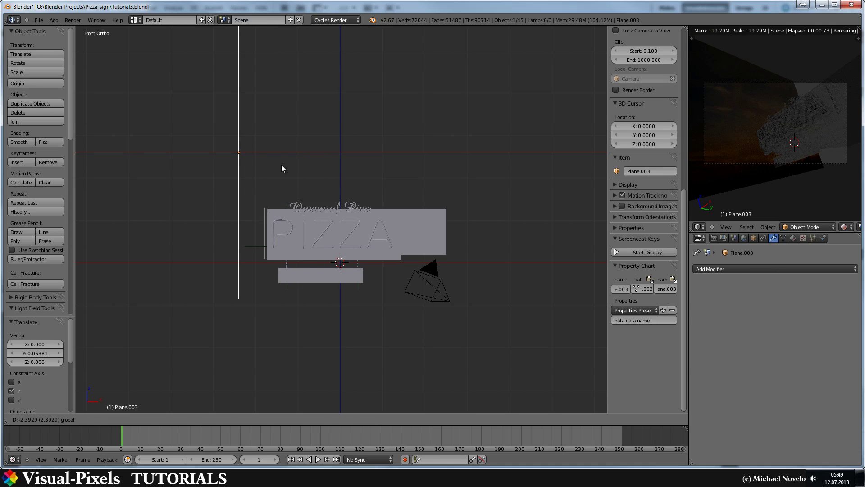
{"action": "key", "text": "KP_3"}
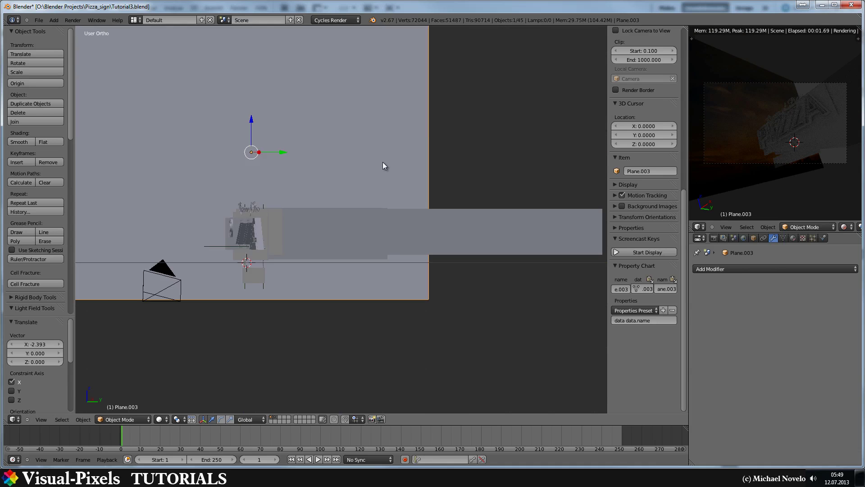
{"action": "left_click_drag", "start_coordinate": [311, 151], "coordinate": [404, 147]}
{"action": "key", "text": "s"}
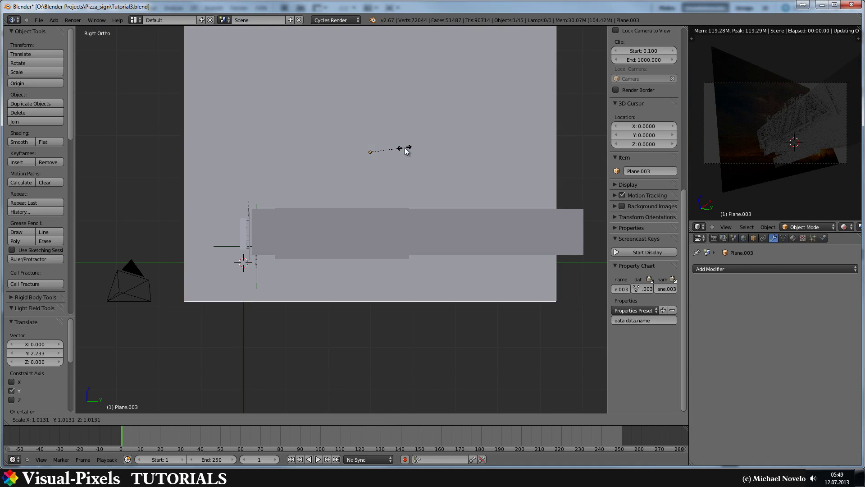
{"action": "left_click", "coordinate": [406, 145]}
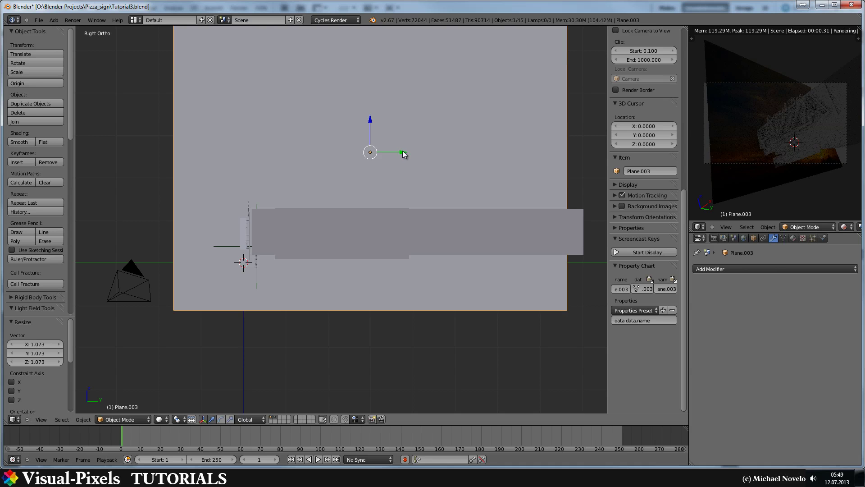
Step: Fine-tune the sunset plane with small enlargements, moving it about 0.11 and 0.23 along Y and 0.03 along Z
{"action": "left_click_drag", "start_coordinate": [404, 151], "coordinate": [410, 151]}
{"action": "key", "text": "s"}
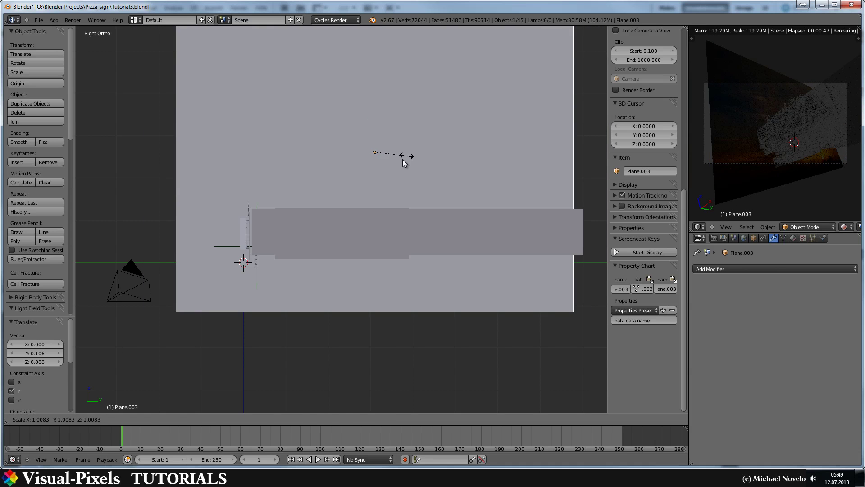
{"action": "left_click", "coordinate": [403, 158]}
{"action": "left_click_drag", "start_coordinate": [374, 124], "coordinate": [374, 121]}
{"action": "key", "text": "s"}
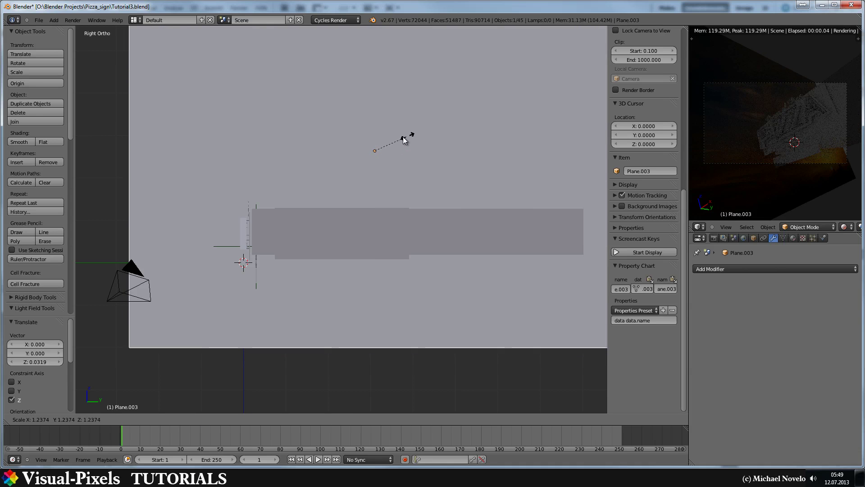
{"action": "left_click", "coordinate": [401, 141]}
{"action": "left_click_drag", "start_coordinate": [404, 154], "coordinate": [416, 150]}
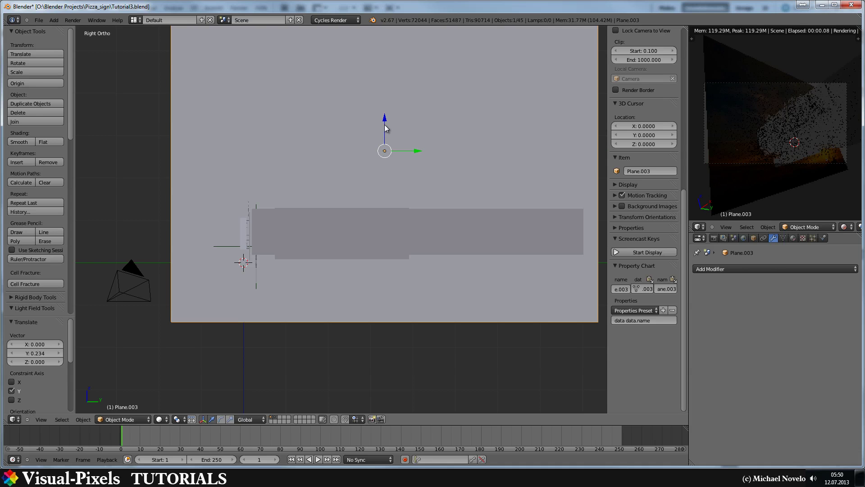
Step: Raise the sunset plane along Z, shift it about 0.56 along Y, and scale it up slightly to fill the camera frame
{"action": "left_click_drag", "start_coordinate": [386, 123], "coordinate": [383, 94]}
{"action": "key", "text": "s"}
{"action": "left_click", "coordinate": [418, 151]}
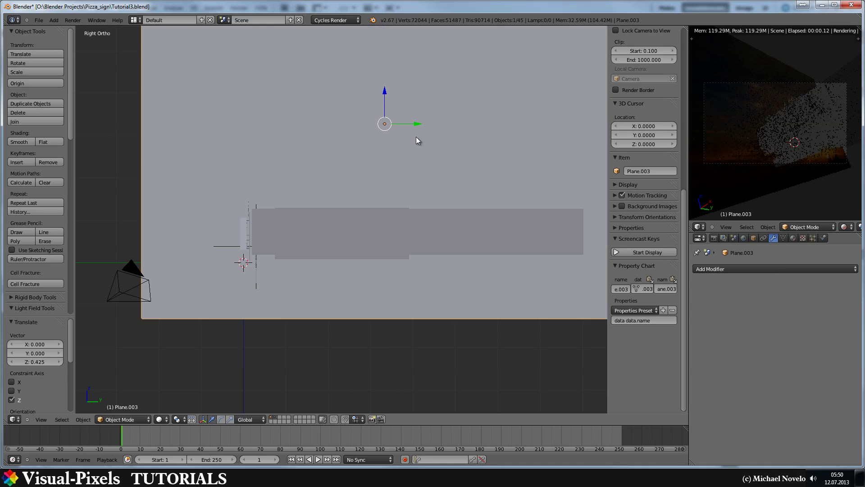
{"action": "left_click_drag", "start_coordinate": [421, 122], "coordinate": [437, 140]}
{"action": "key", "text": "s"}
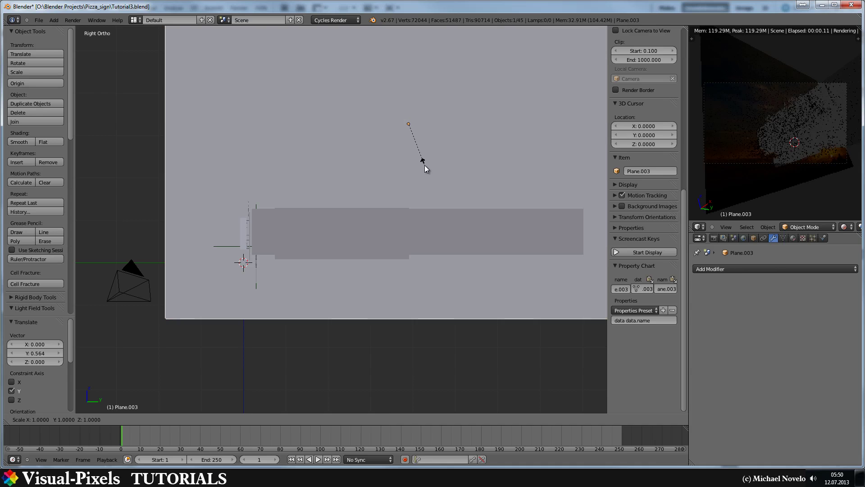
{"action": "left_click", "coordinate": [426, 165]}
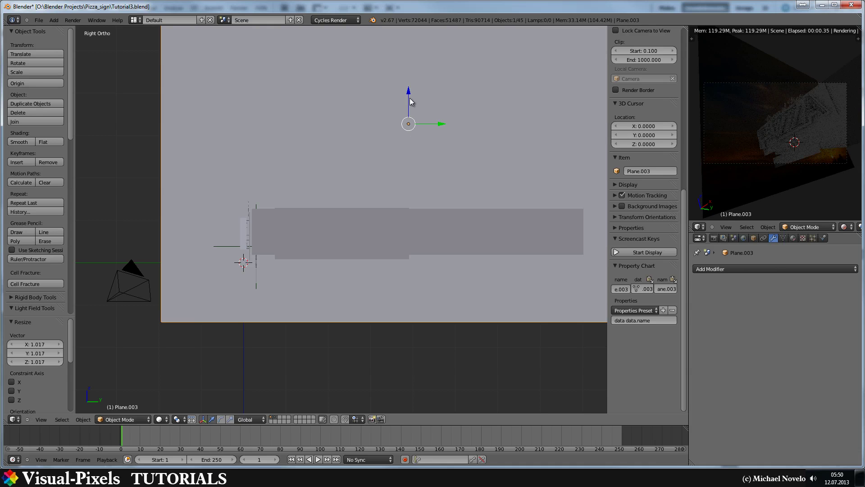
Step: Enlarge the sunset plane about 1.06 times and nudge it about 0.16 and 0.19 along Z and 0.07 and 0.10 along Y
{"action": "left_click_drag", "start_coordinate": [409, 87], "coordinate": [409, 82]}
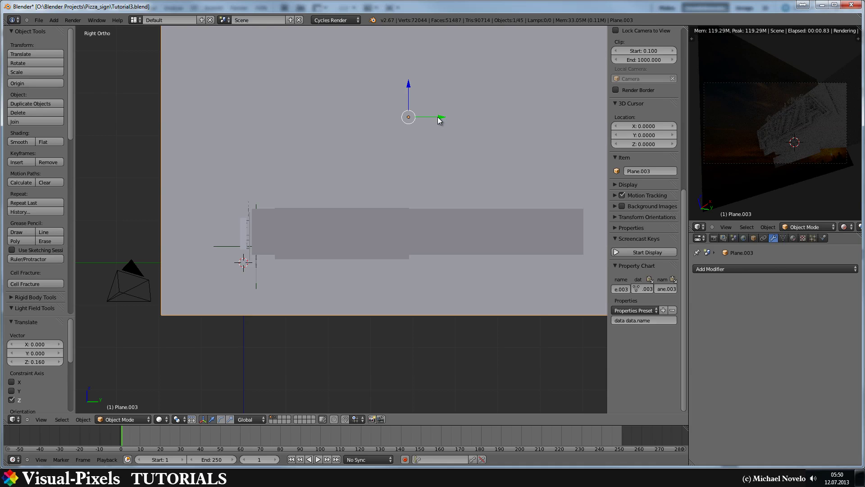
{"action": "left_click_drag", "start_coordinate": [438, 117], "coordinate": [442, 135]}
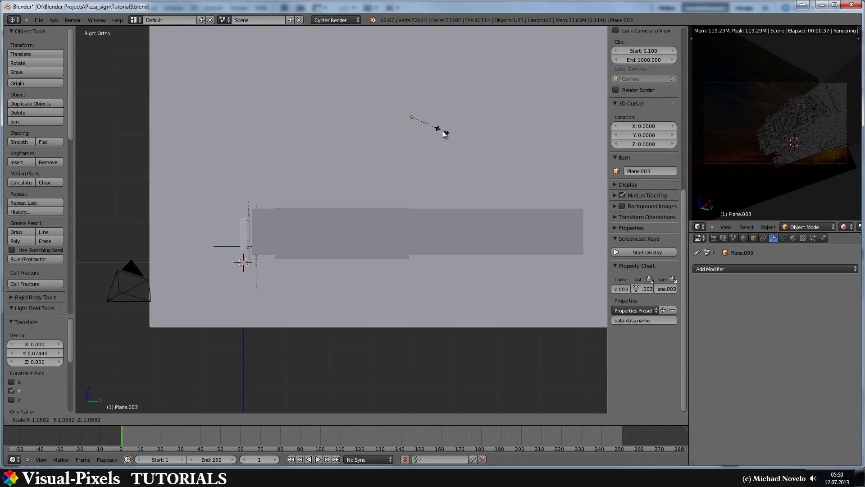
{"action": "left_click", "coordinate": [442, 134]}
{"action": "left_click_drag", "start_coordinate": [443, 117], "coordinate": [446, 115]}
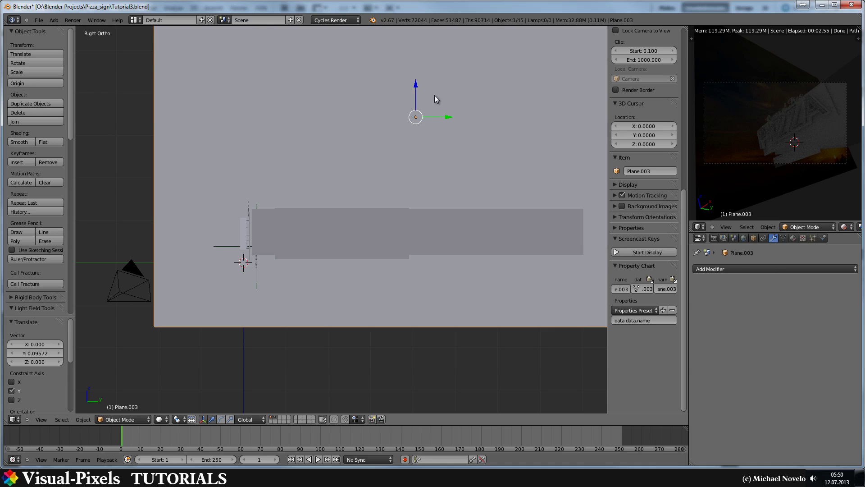
{"action": "left_click_drag", "start_coordinate": [415, 81], "coordinate": [413, 74]}
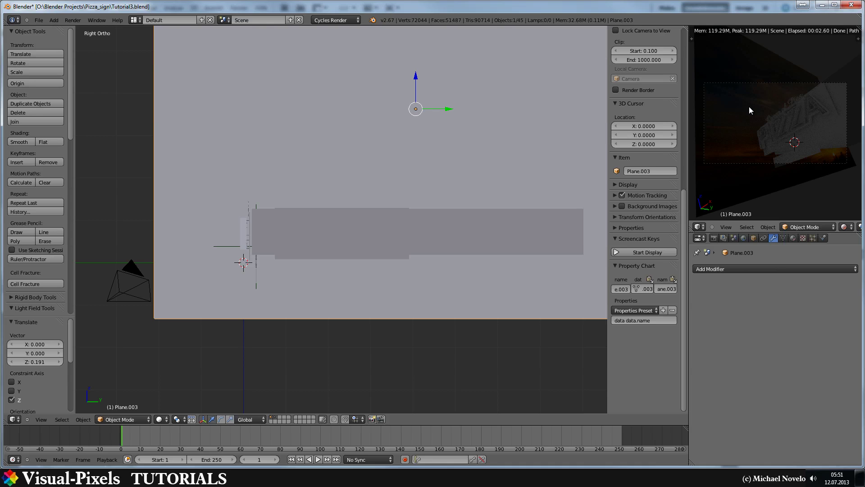
Step: Enable nodes for the world surface and use sunset_3.jpg as an Environment Texture for the background color
{"action": "left_click", "coordinate": [743, 238]}
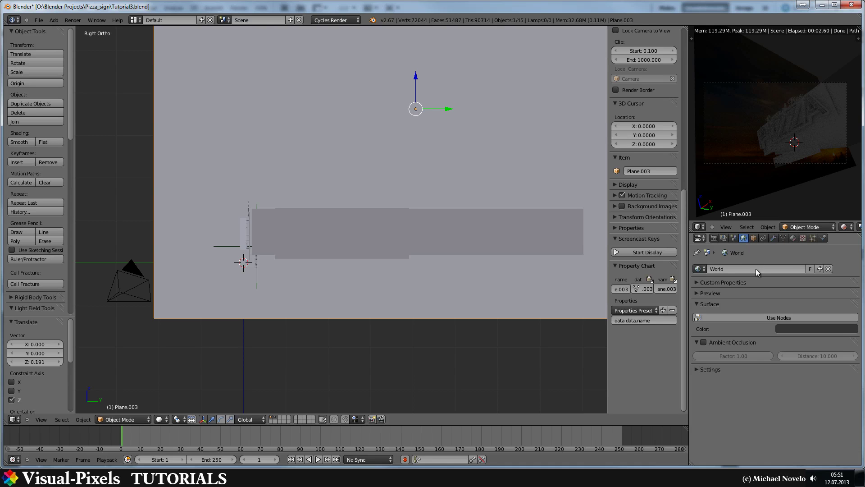
{"action": "left_click", "coordinate": [778, 317]}
{"action": "left_click", "coordinate": [853, 333]}
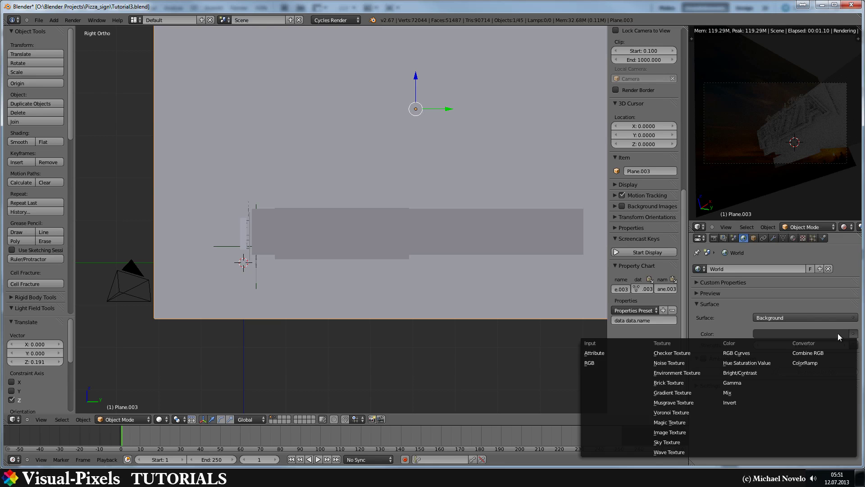
{"action": "left_click", "coordinate": [686, 371]}
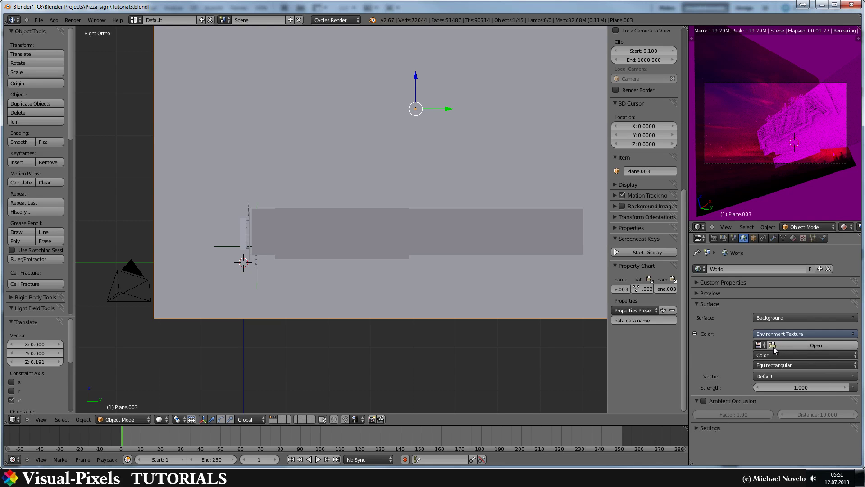
{"action": "left_click", "coordinate": [760, 344]}
{"action": "left_click", "coordinate": [772, 367]}
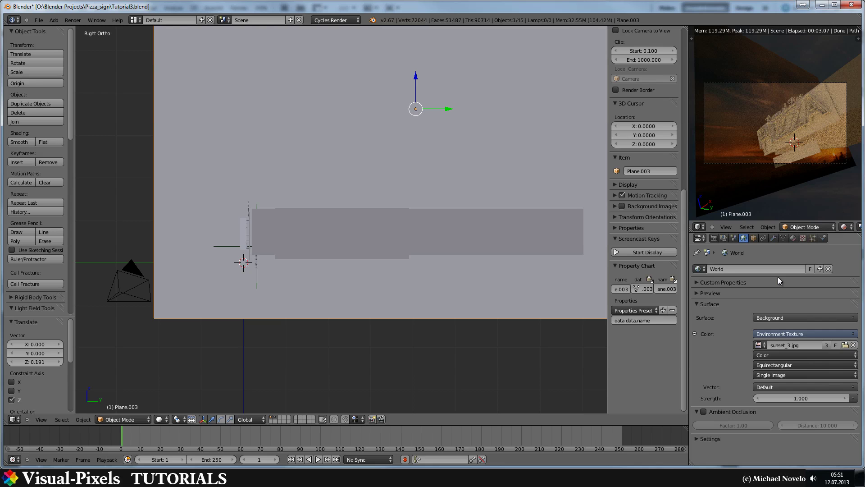
Step: Set the world environment texture's projection to Mirror Ball and the background strength to 0.2
{"action": "left_click", "coordinate": [794, 364]}
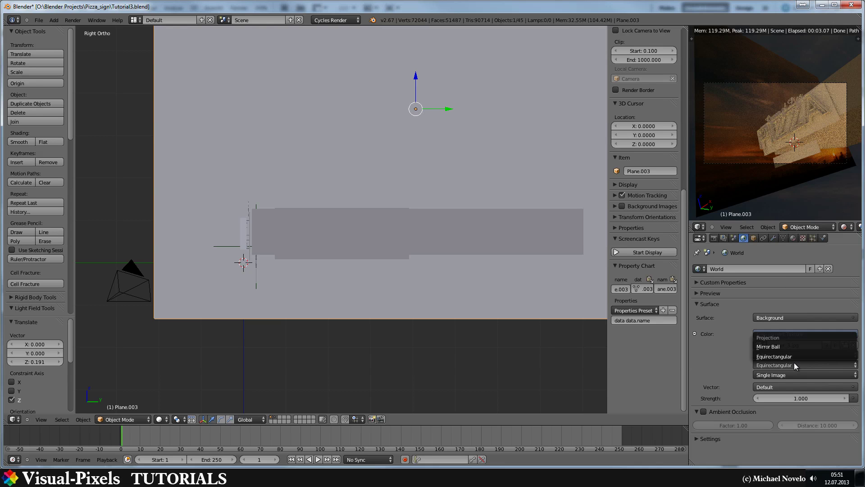
{"action": "left_click", "coordinate": [790, 347]}
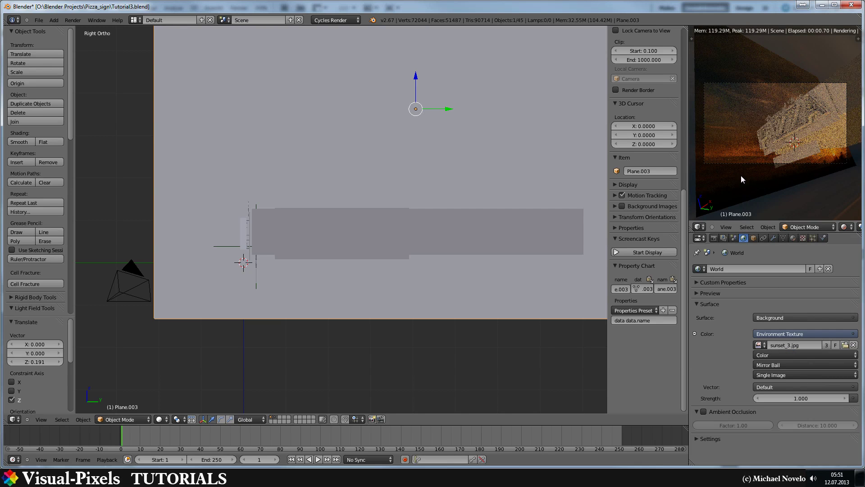
{"action": "left_click", "coordinate": [783, 398]}
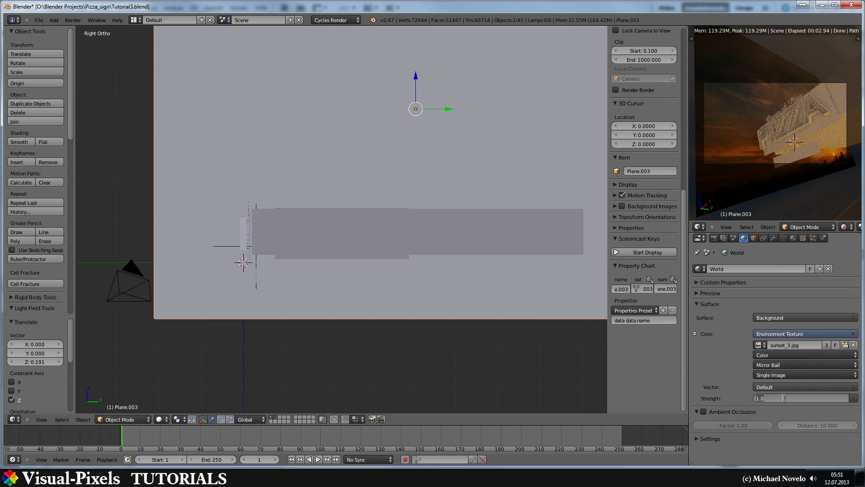
{"action": "type", "text": "0.2"}
{"action": "key", "text": "Return"}
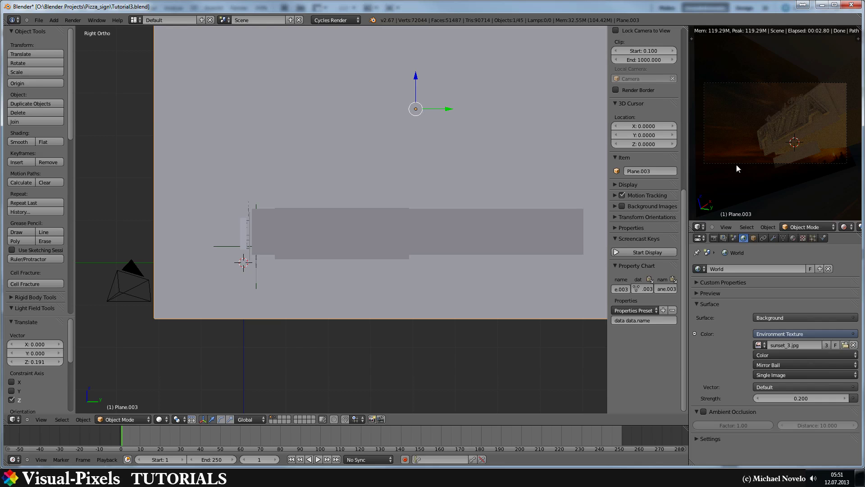
Step: Turn off diffuse, glossy, transmission and shadow ray visibility for the sunset plane, leaving only camera rays enabled
{"action": "left_click", "coordinate": [754, 238]}
{"action": "scroll", "coordinate": [750, 312], "scroll_direction": "down", "scroll_amount": 6}
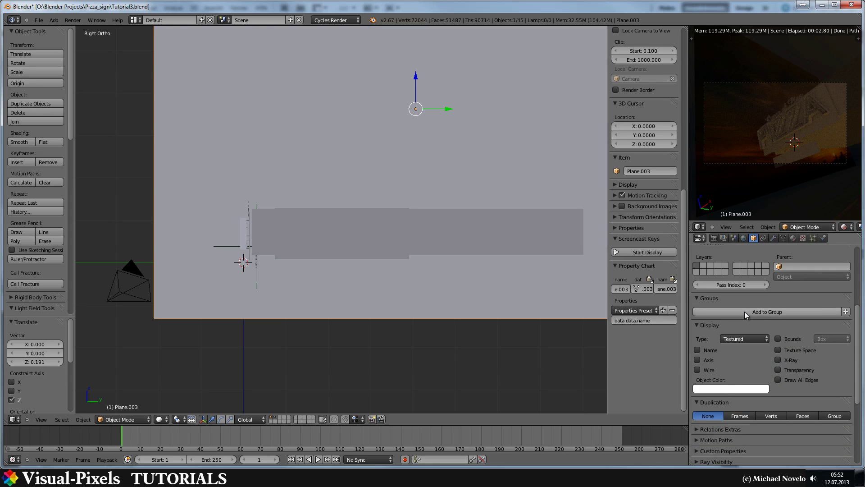
{"action": "scroll", "coordinate": [745, 312], "scroll_direction": "down", "scroll_amount": 7}
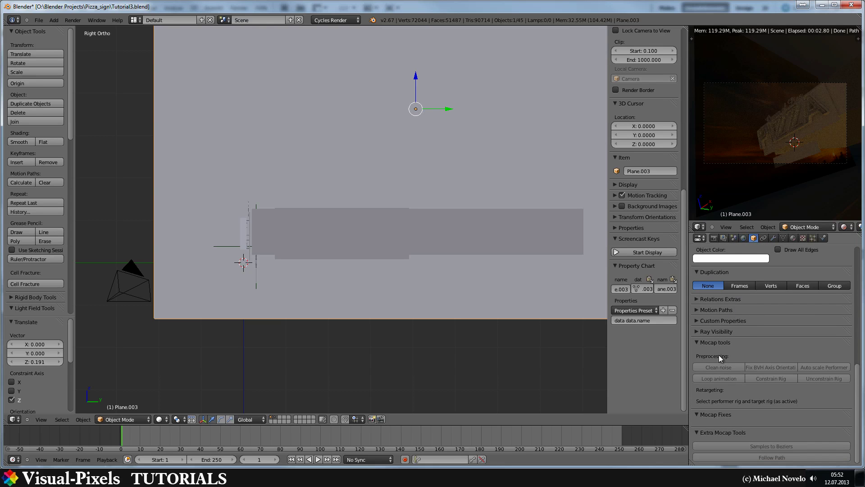
{"action": "left_click", "coordinate": [699, 331]}
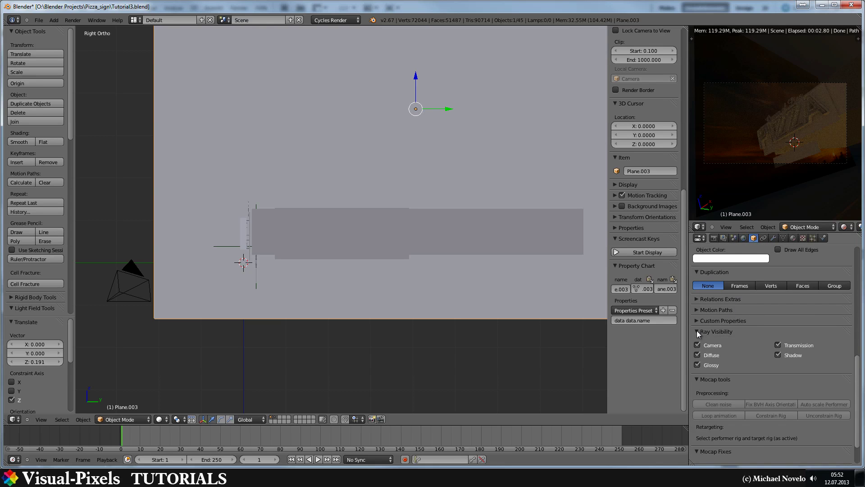
{"action": "left_click", "coordinate": [698, 355]}
{"action": "left_click", "coordinate": [697, 365]}
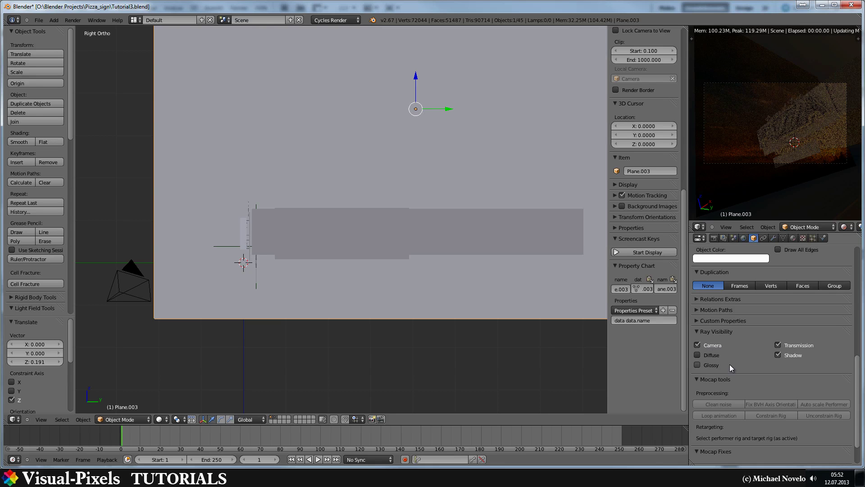
{"action": "left_click", "coordinate": [777, 345]}
{"action": "left_click", "coordinate": [778, 355]}
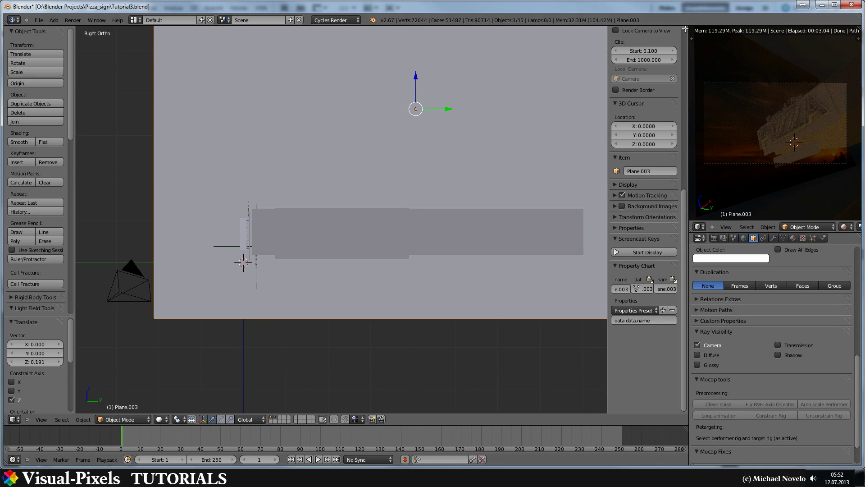
Step: Split the large 3D view horizontally and turn its upper half into a node editor showing the sunset_3 material nodes
{"action": "left_click_drag", "start_coordinate": [685, 29], "coordinate": [653, 234]}
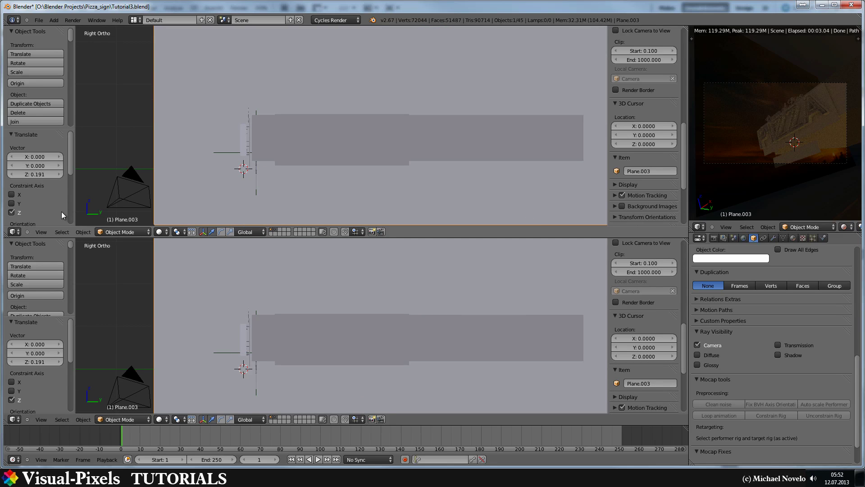
{"action": "left_click", "coordinate": [20, 233]}
{"action": "left_click", "coordinate": [47, 137]}
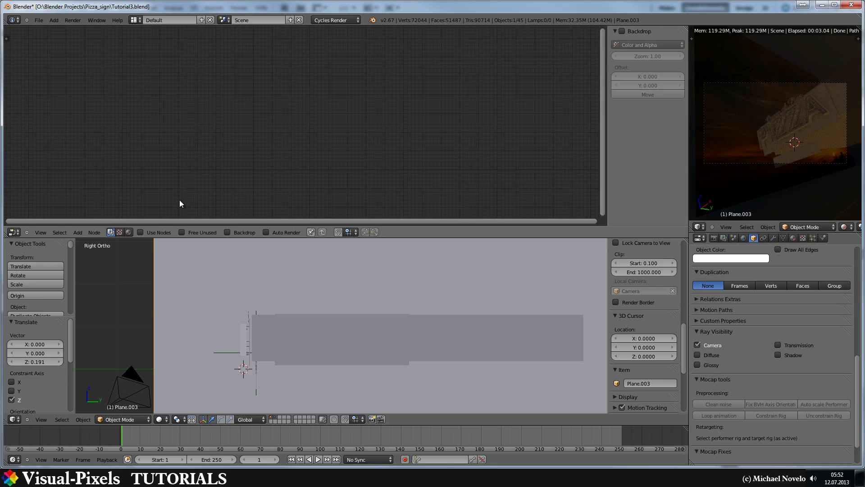
{"action": "left_click", "coordinate": [129, 232]}
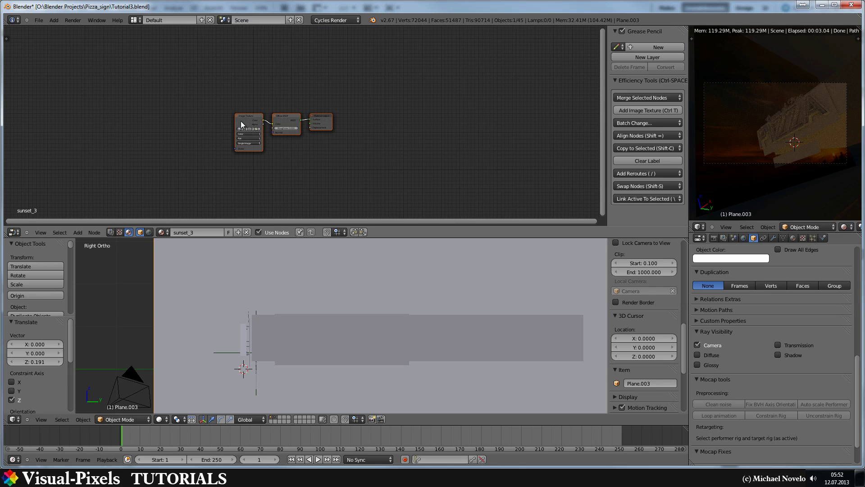
{"action": "scroll", "coordinate": [256, 118], "scroll_direction": "up", "scroll_amount": 4}
{"action": "middle_click_drag", "start_coordinate": [257, 118], "coordinate": [299, 67]}
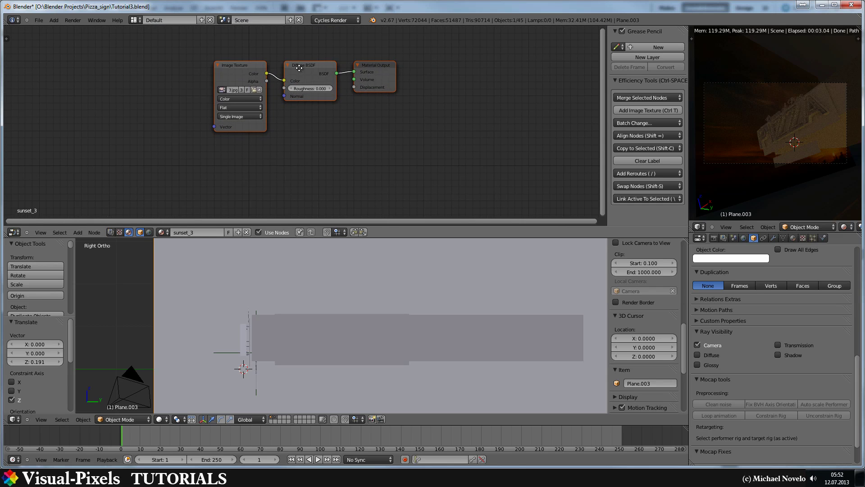
Step: Move the Material Output node away from the Diffuse BSDF and insert a Mix Shader on the link between them
{"action": "left_click", "coordinate": [246, 66]}
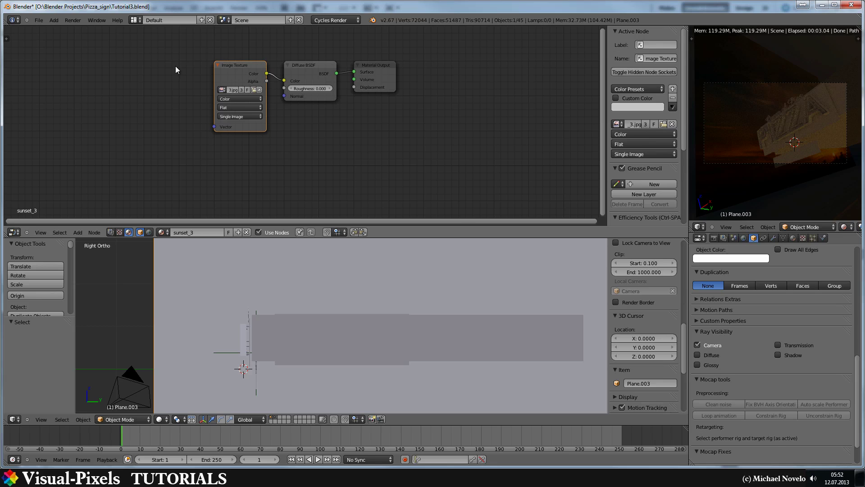
{"action": "left_click", "coordinate": [366, 66]}
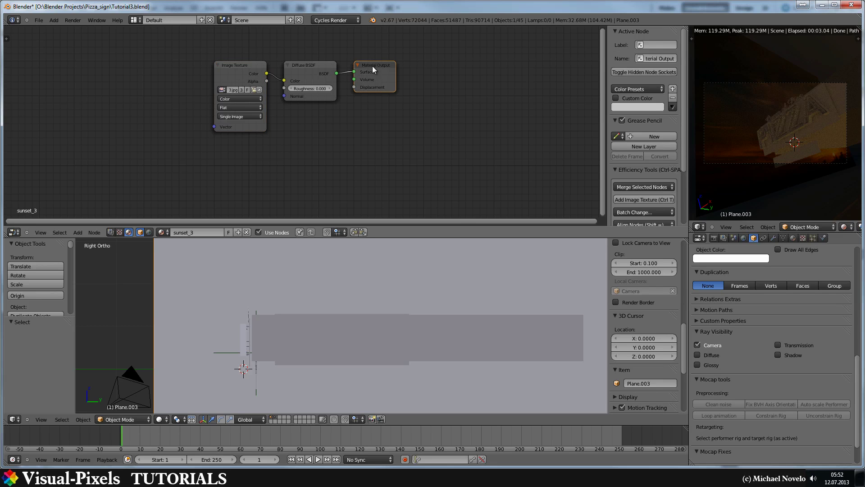
{"action": "left_click_drag", "start_coordinate": [372, 65], "coordinate": [504, 63]}
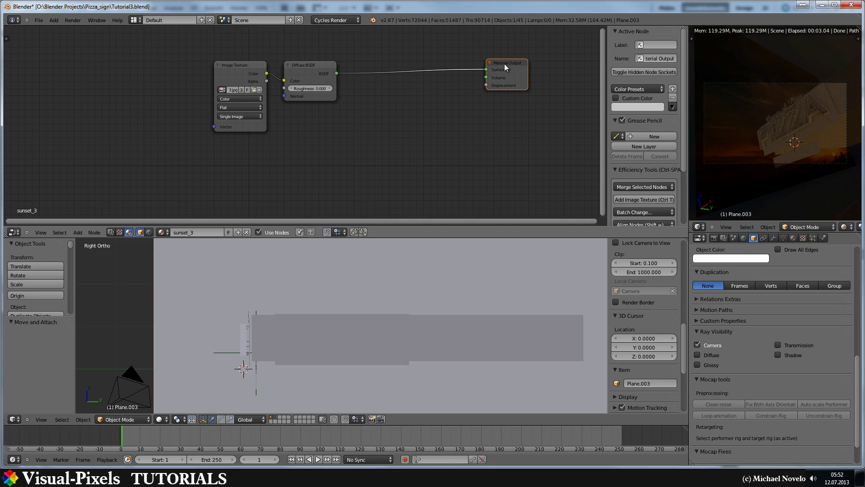
{"action": "key", "text": "shift+a"}
{"action": "mouse_move", "coordinate": [322, 137]}
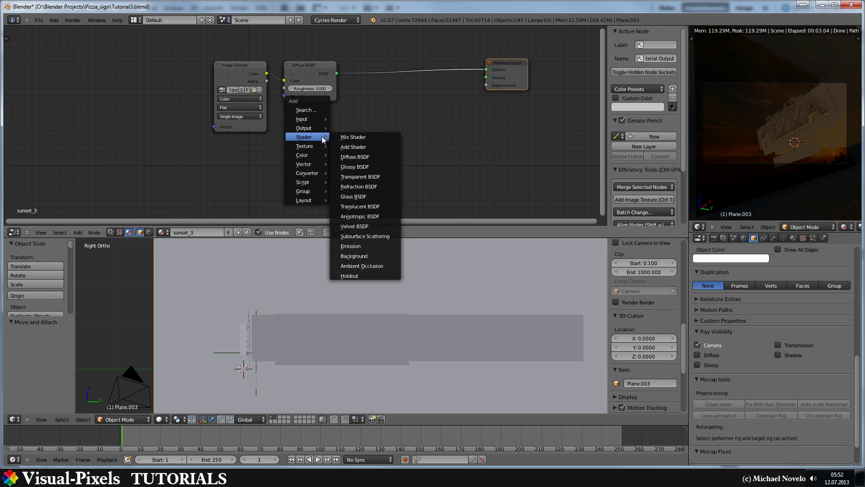
{"action": "left_click", "coordinate": [355, 137]}
{"action": "left_click", "coordinate": [381, 60]}
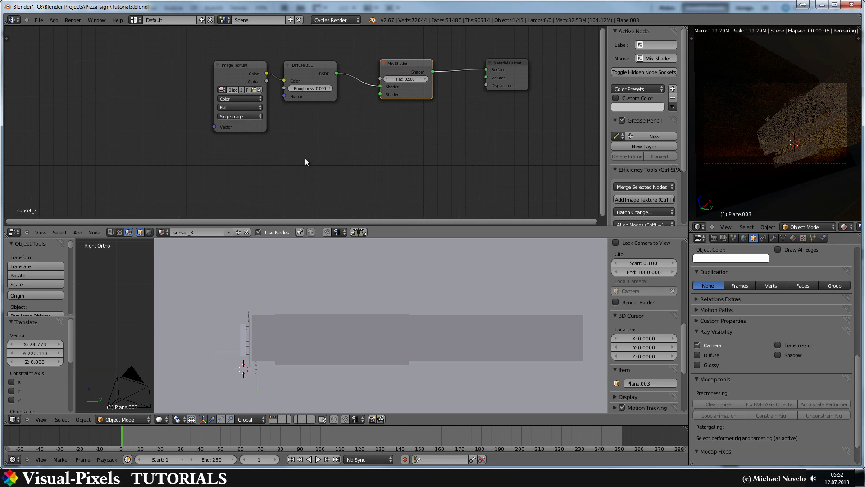
Step: Add an Emission shader, feed its color from the Image Texture, and connect it to the Mix Shader's second shader input
{"action": "key", "text": "shift+a"}
{"action": "mouse_move", "coordinate": [305, 160]}
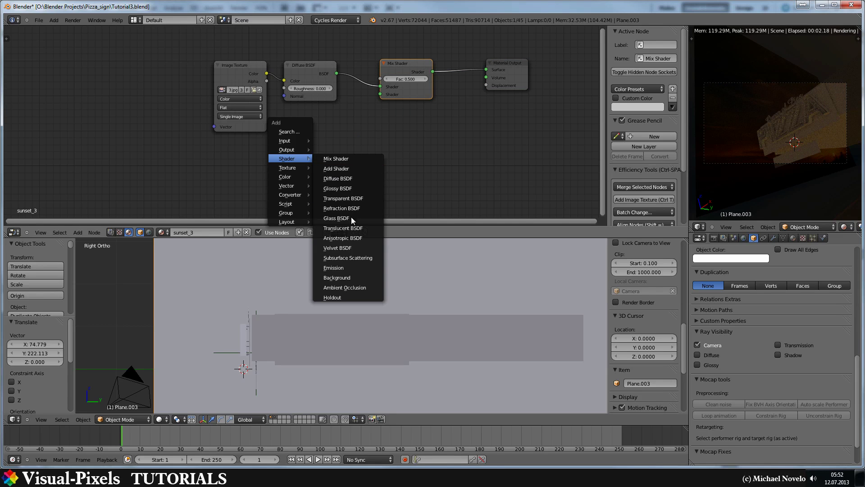
{"action": "left_click", "coordinate": [340, 268]}
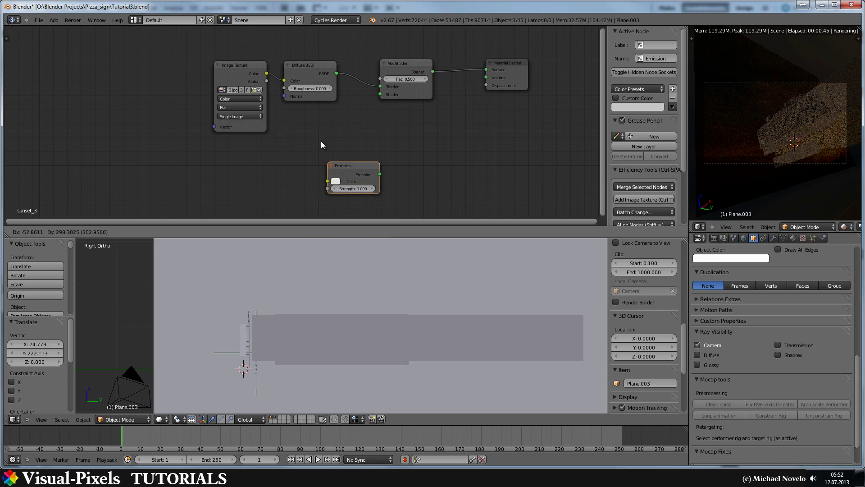
{"action": "left_click", "coordinate": [289, 122]}
{"action": "left_click_drag", "start_coordinate": [266, 73], "coordinate": [296, 160]}
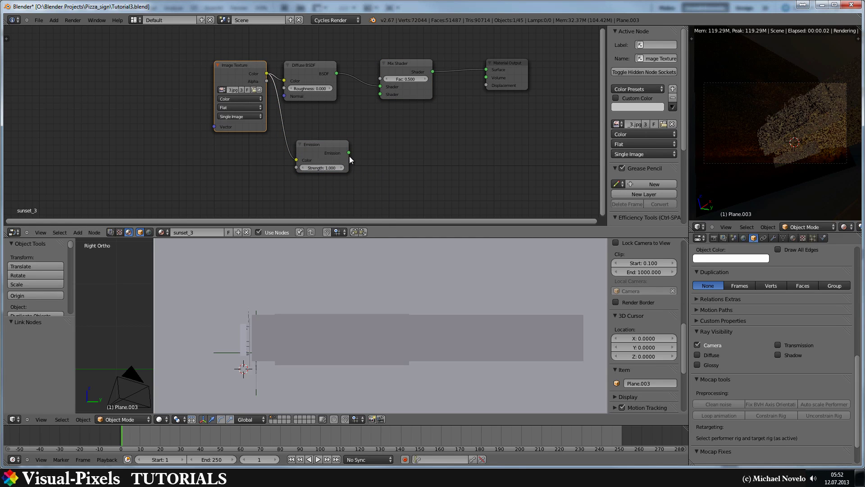
{"action": "left_click_drag", "start_coordinate": [380, 94], "coordinate": [379, 94]}
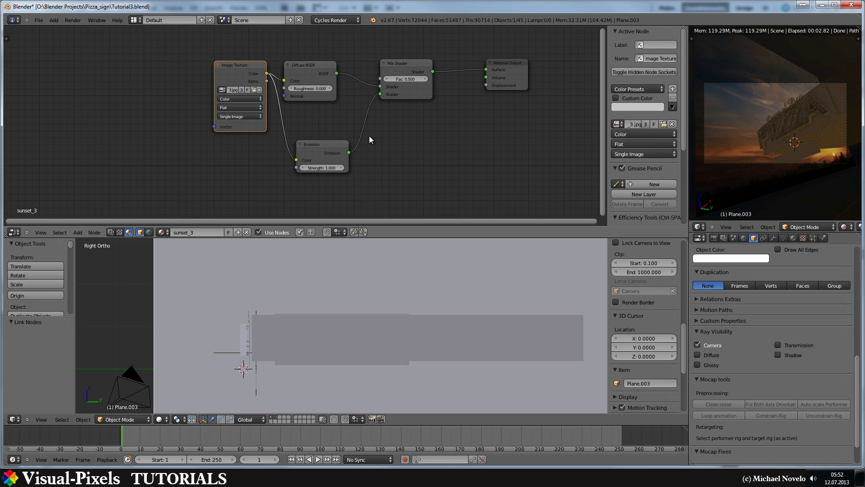
Step: Raise the Emission shader's strength to 2.0 in the sunset_3 material
{"action": "left_click", "coordinate": [341, 168]}
{"action": "left_click", "coordinate": [341, 167]}
{"action": "left_click", "coordinate": [341, 168]}
{"action": "left_click", "coordinate": [341, 168]}
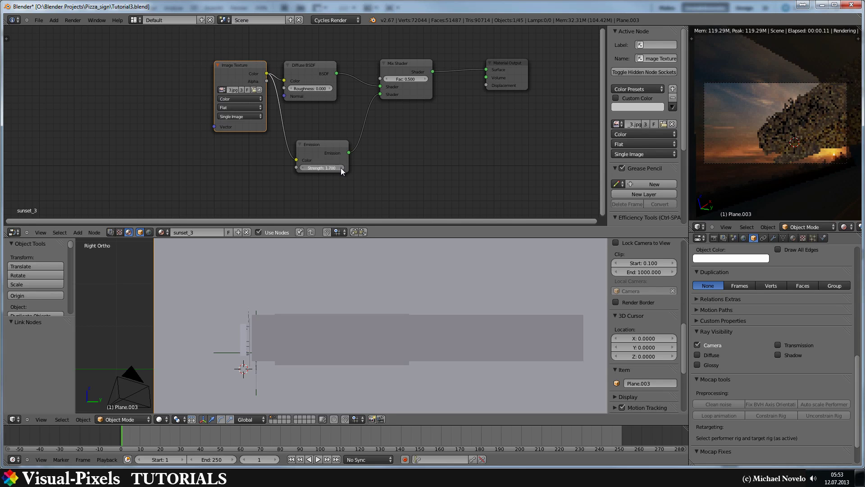
{"action": "left_click", "coordinate": [341, 167]}
{"action": "left_click", "coordinate": [341, 168]}
{"action": "left_click", "coordinate": [341, 168]}
{"action": "left_click", "coordinate": [341, 168]}
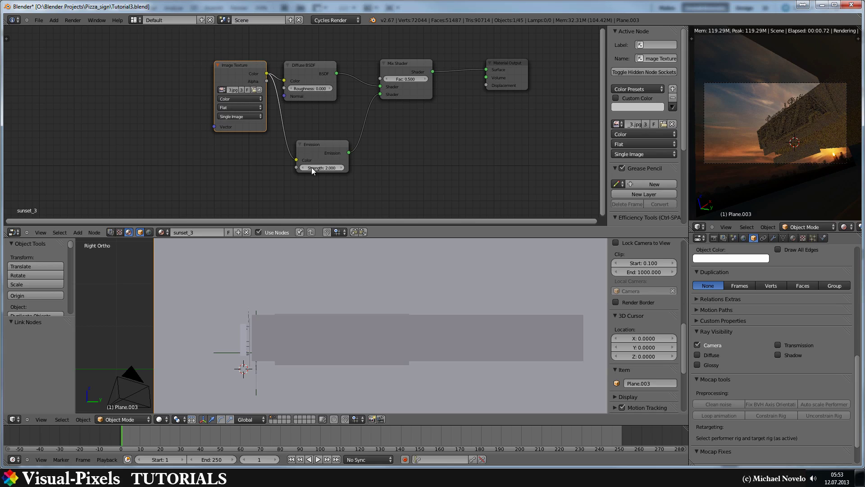